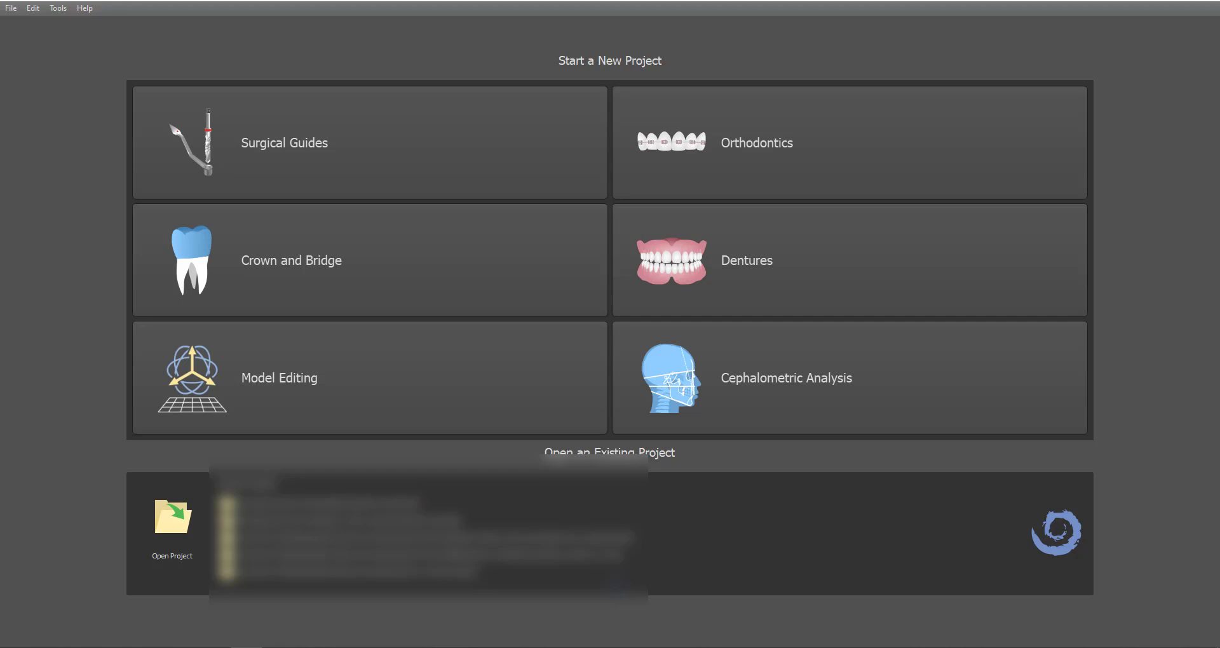
Step: Start a new surgical guide project by importing the patient's CT scan
{"action": "left_click", "coordinate": [398, 159]}
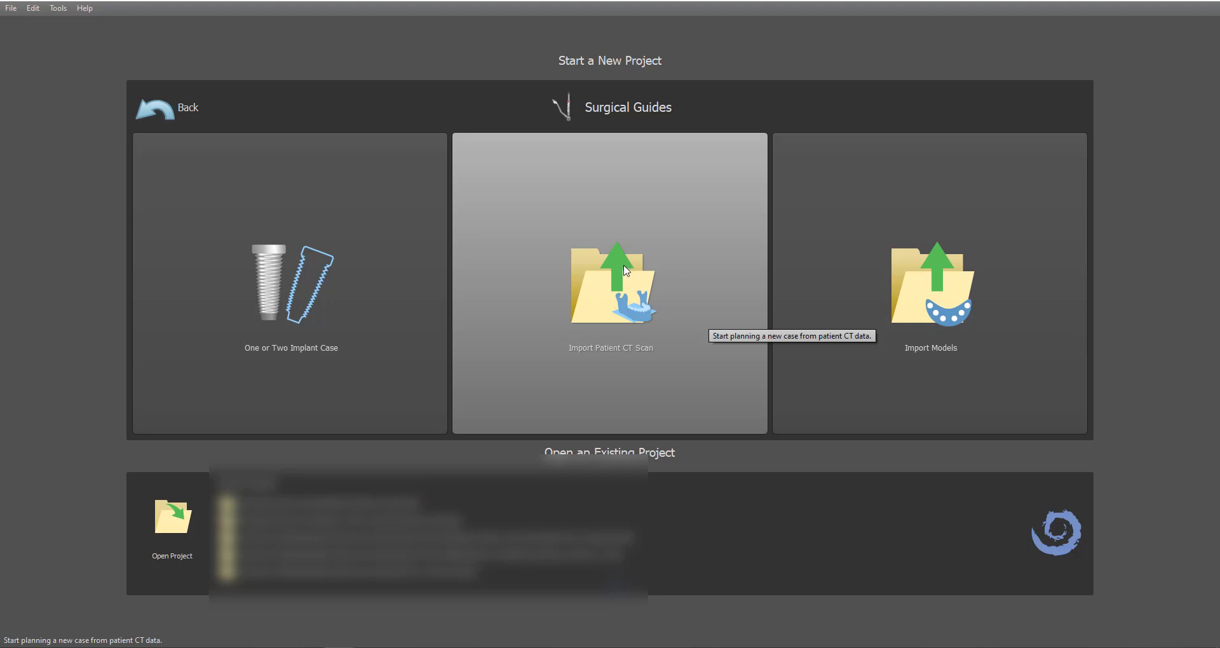
{"action": "left_click", "coordinate": [624, 270]}
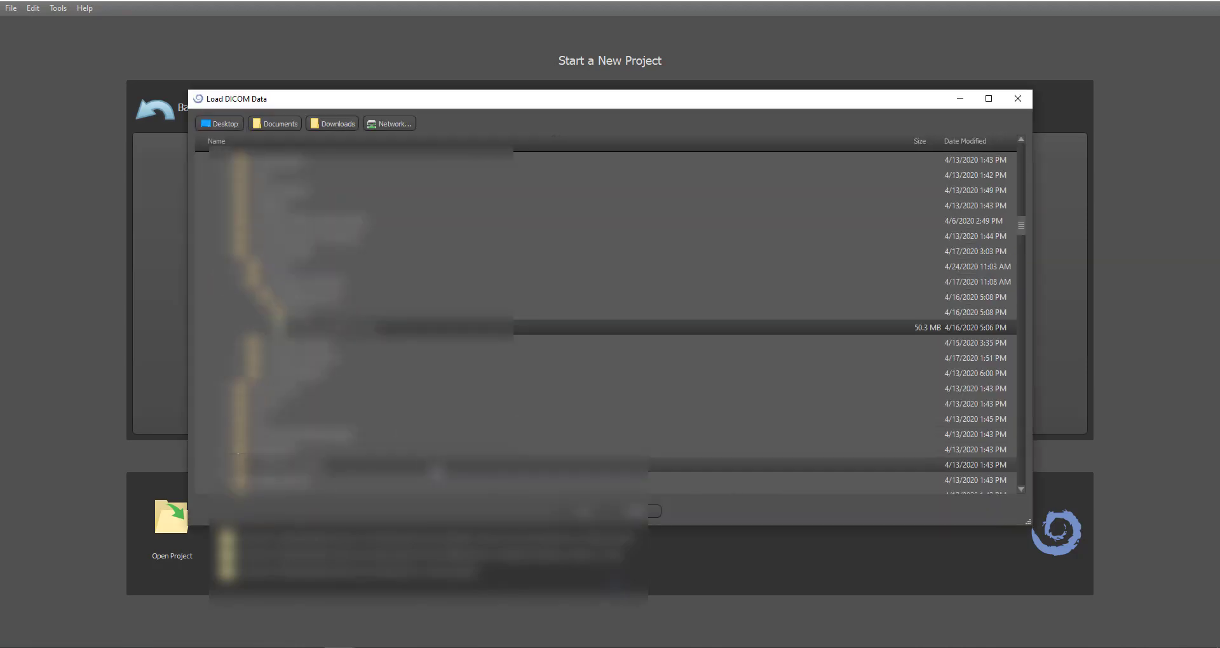
{"action": "left_click", "coordinate": [381, 266]}
{"action": "left_click", "coordinate": [583, 512]}
Step: Crop the back and upper portions of the CT volume of interest and load the dataset
{"action": "left_click_drag", "start_coordinate": [273, 418], "coordinate": [292, 418]}
{"action": "left_click_drag", "start_coordinate": [330, 359], "coordinate": [329, 384]}
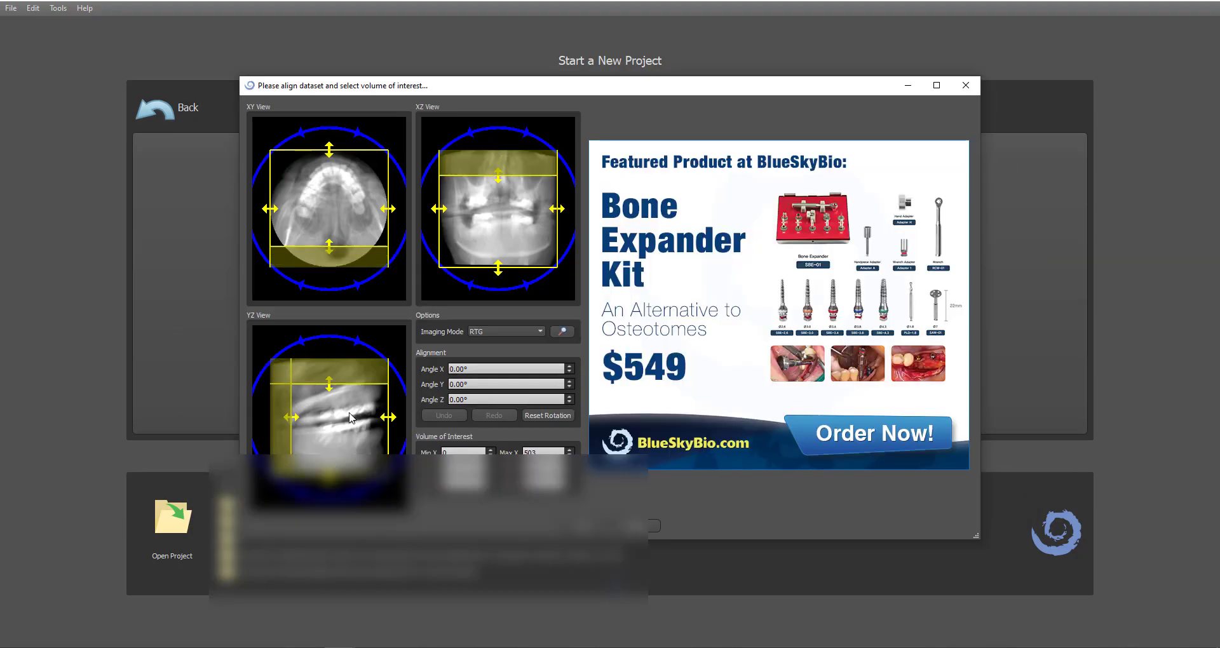
{"action": "left_click", "coordinate": [586, 526]}
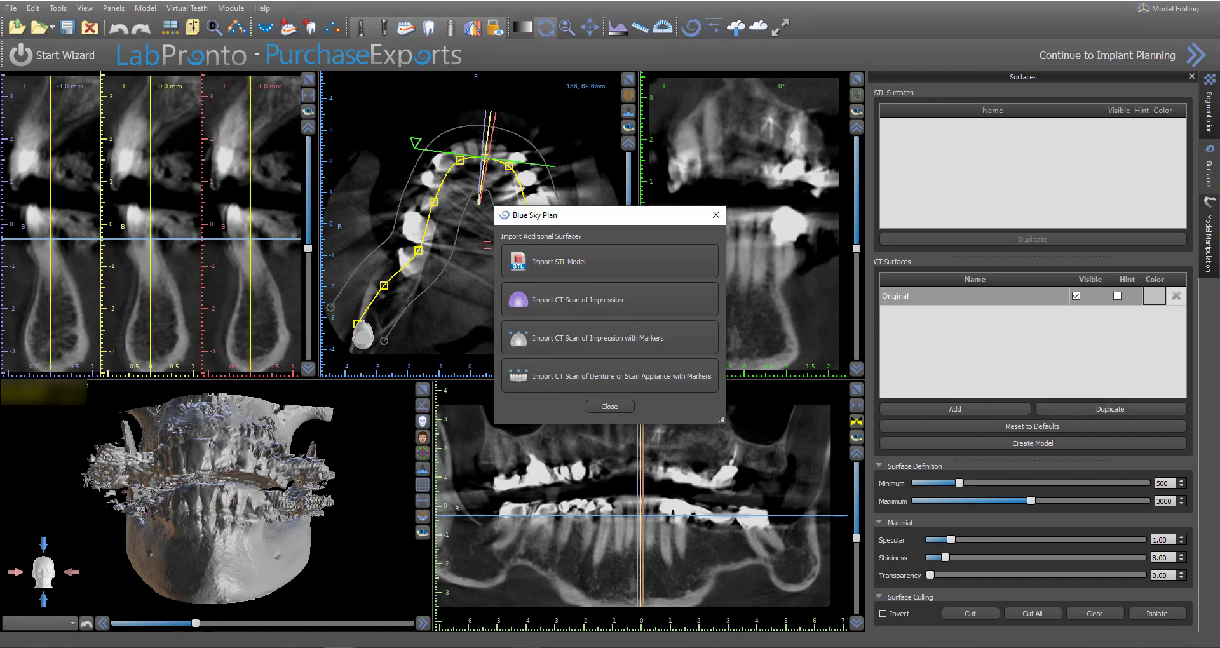
Step: Switch to Meshmixer and examine the raw maxillary and mandibular scans from several angles
{"action": "mouse_move", "coordinate": [526, 647]}
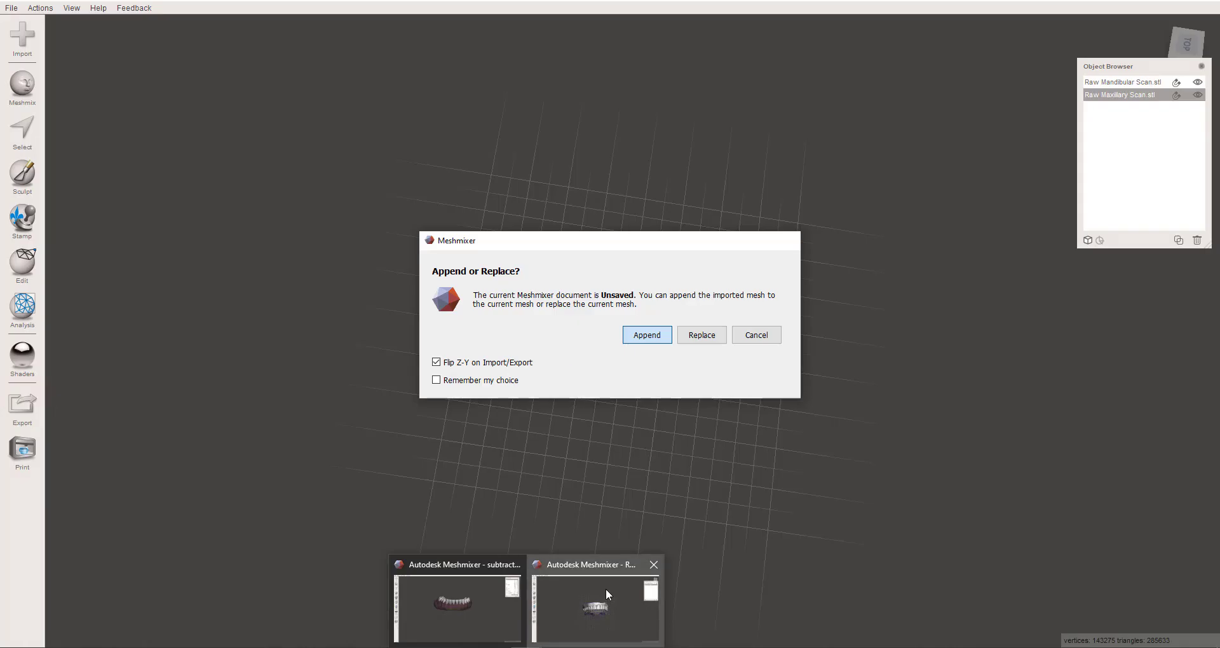
{"action": "left_click", "coordinate": [605, 589]}
{"action": "right_click_drag", "start_coordinate": [629, 533], "coordinate": [719, 361]}
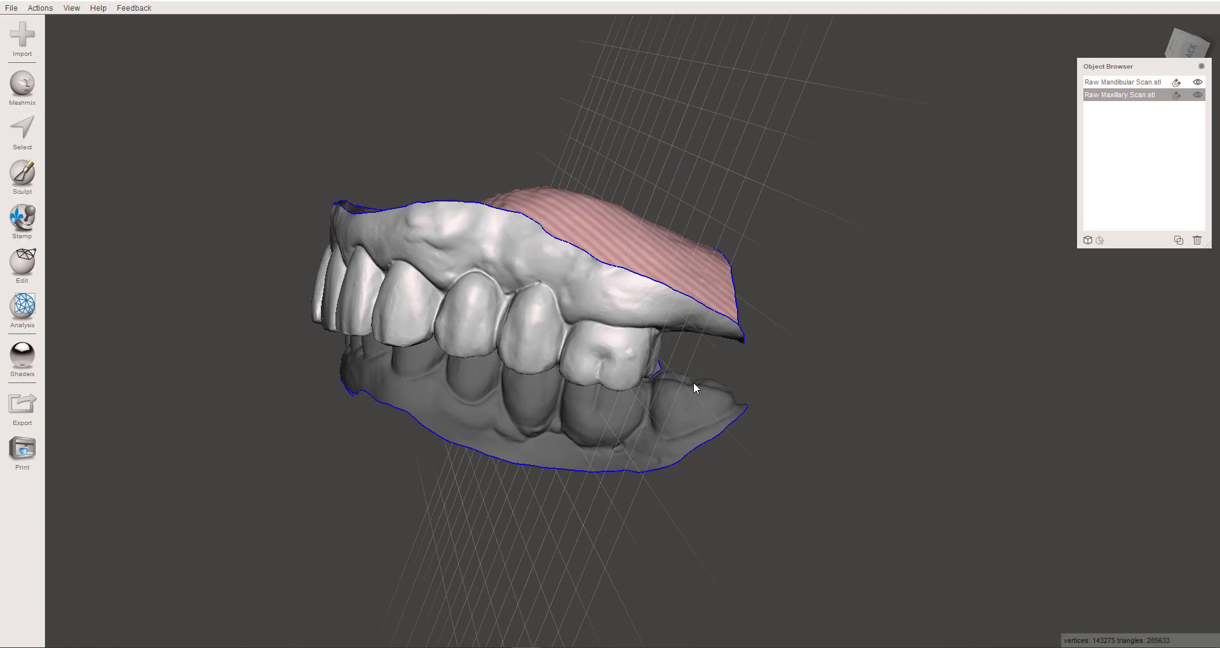
{"action": "right_click_drag", "start_coordinate": [694, 396], "coordinate": [597, 500]}
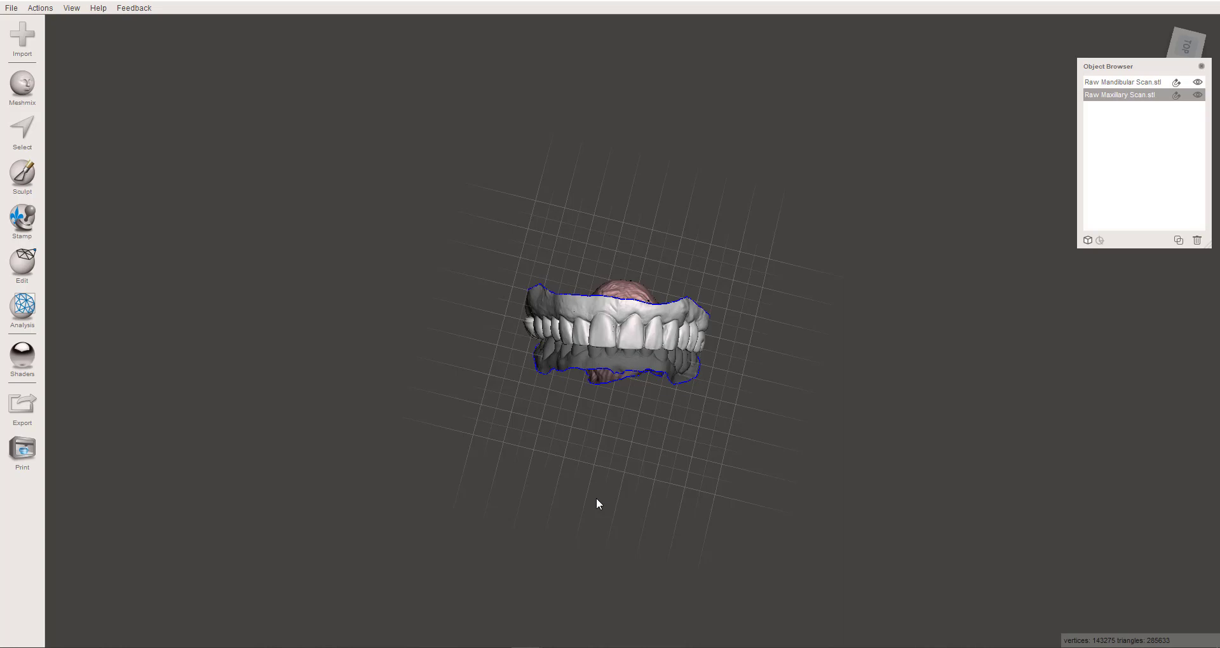
{"action": "right_click_drag", "start_coordinate": [624, 513], "coordinate": [591, 400]}
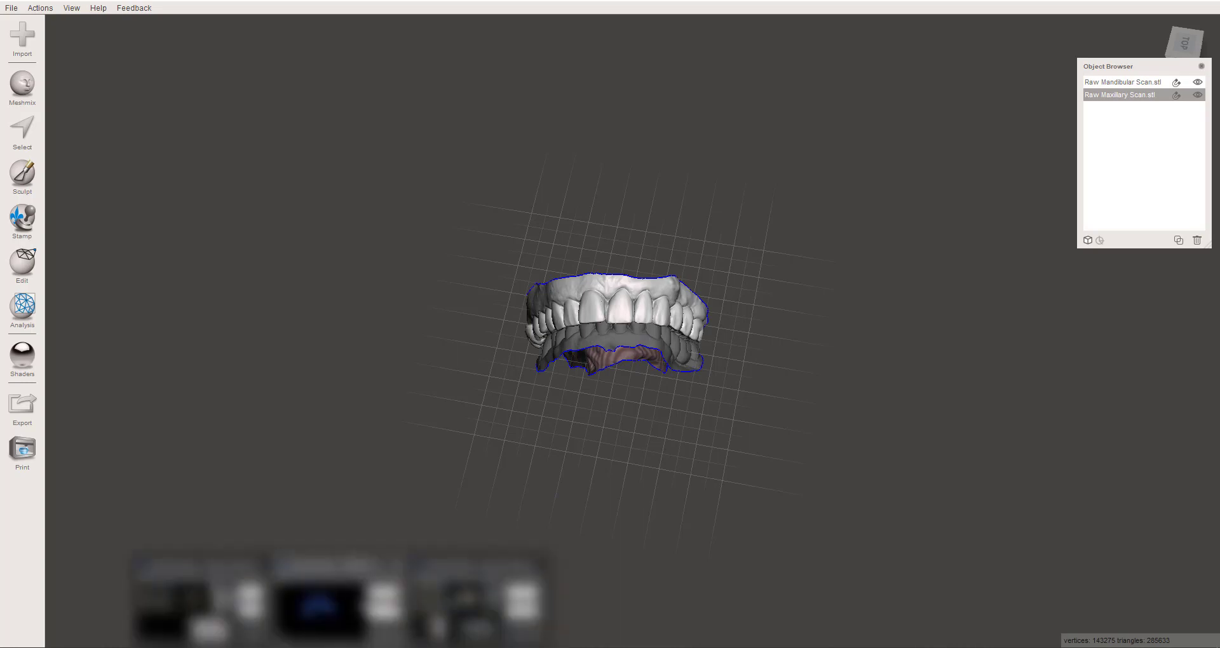
Step: Switch back to Blue Sky Plan and import Raw Maxillary Scan.stl as a maxilla model
{"action": "left_click", "coordinate": [517, 618]}
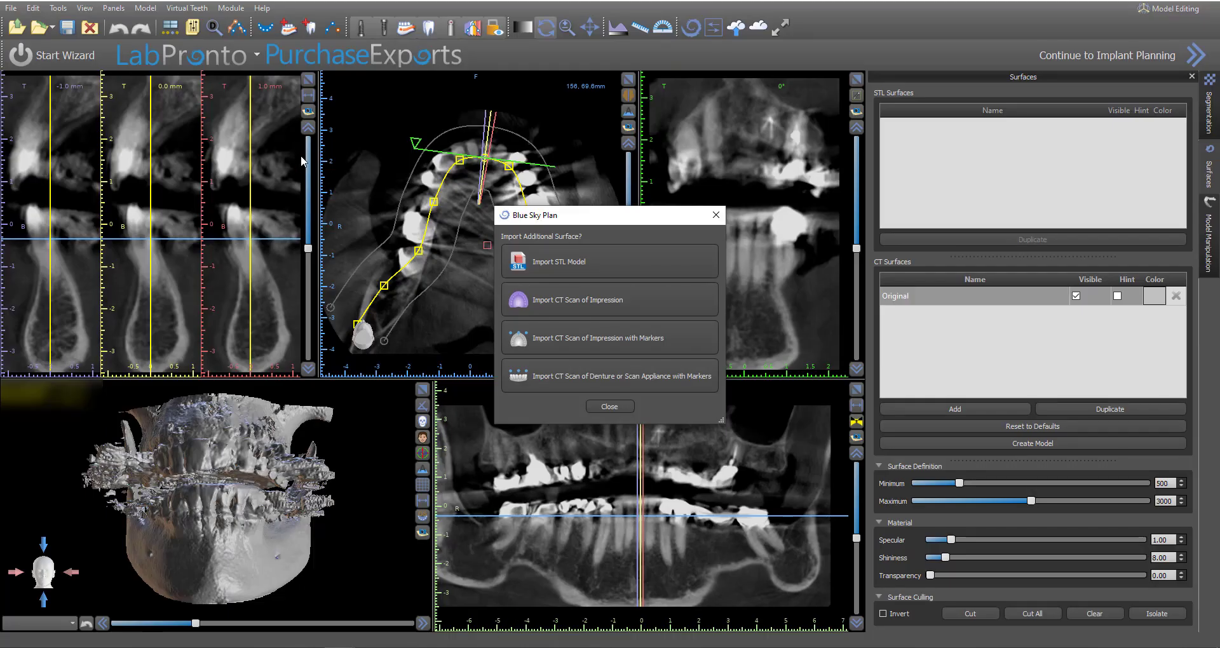
{"action": "left_click", "coordinate": [568, 274]}
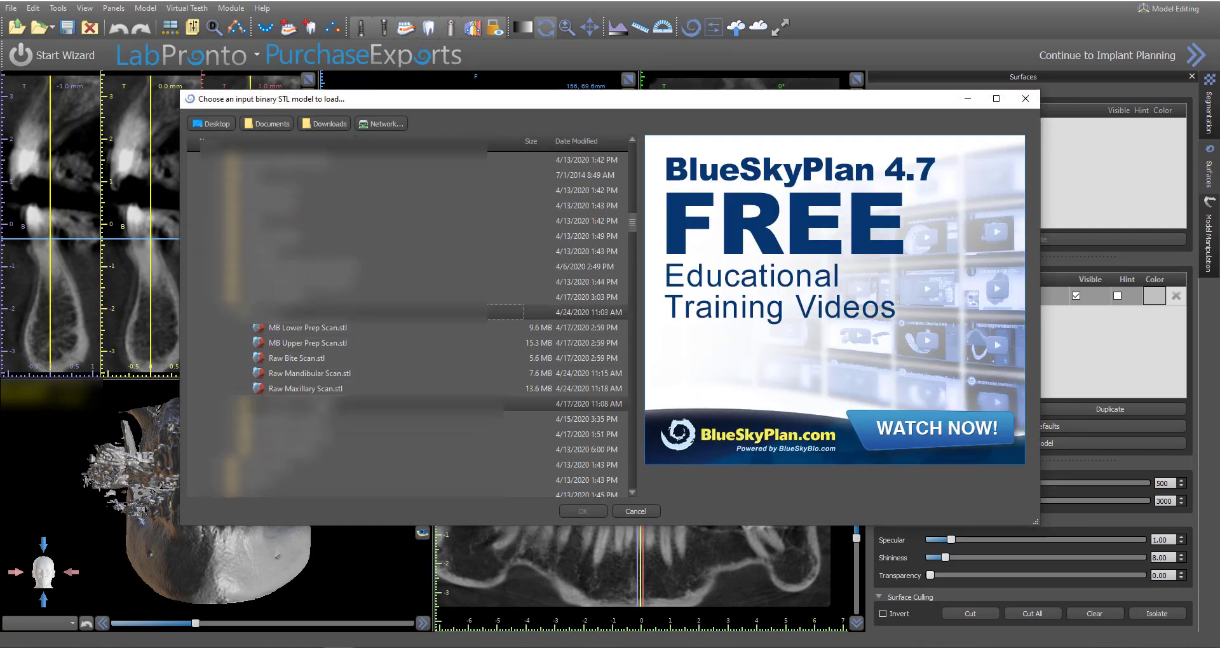
{"action": "left_click", "coordinate": [329, 389]}
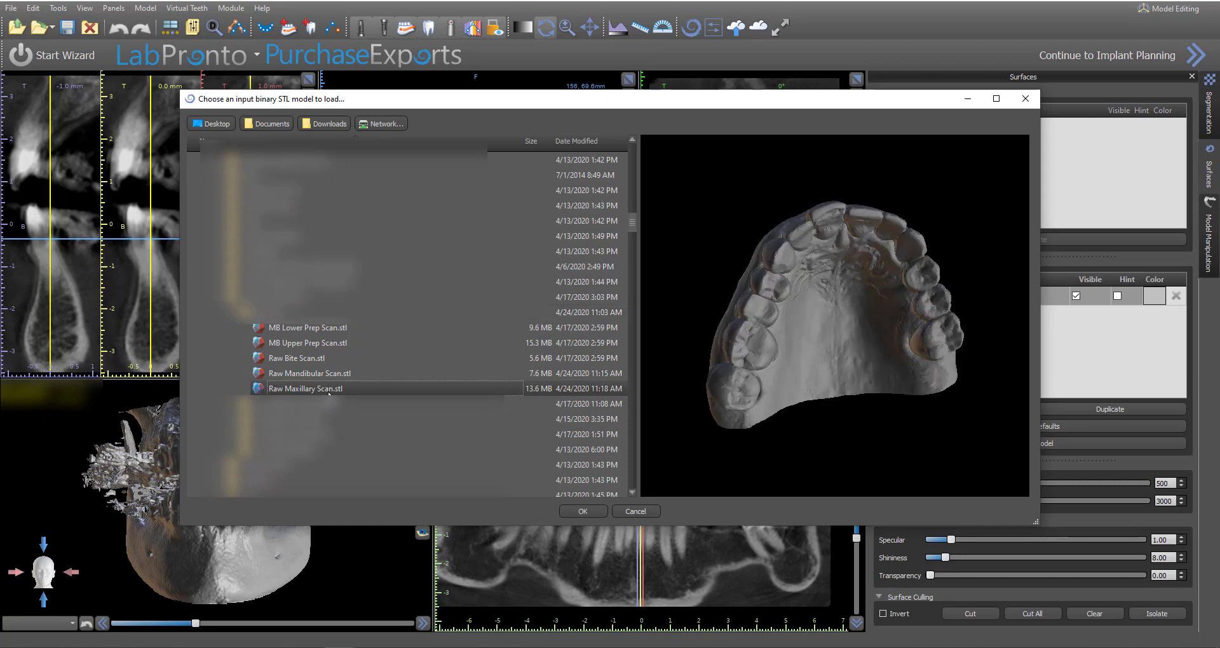
{"action": "left_click", "coordinate": [590, 513]}
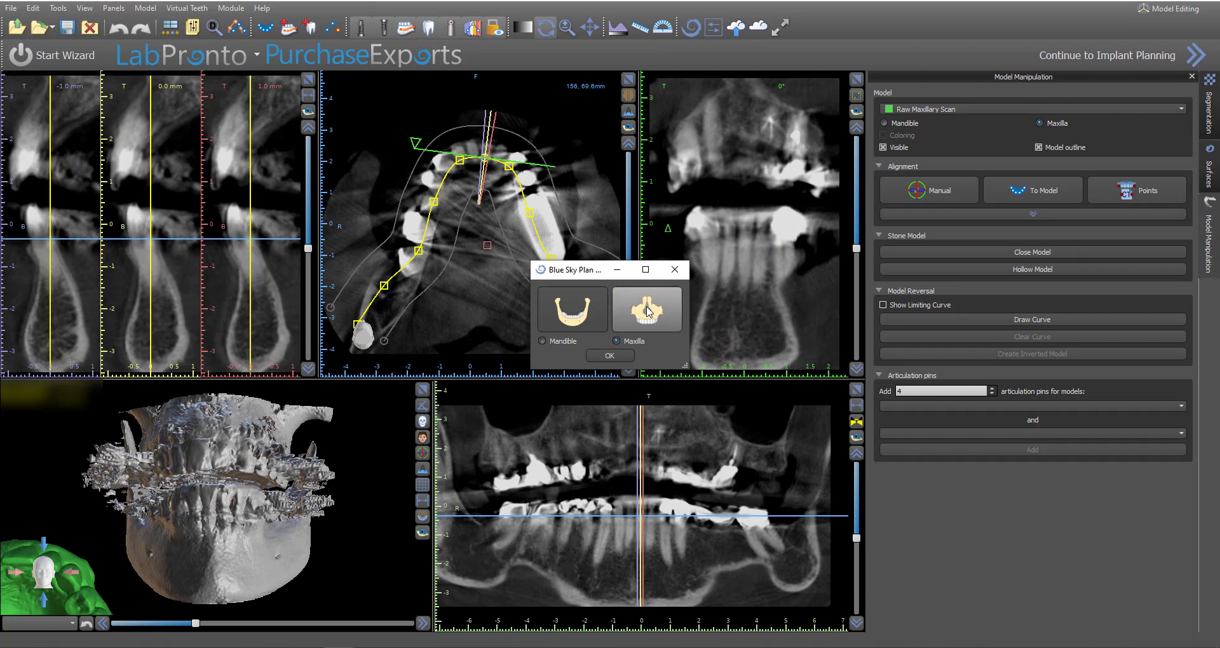
{"action": "left_click", "coordinate": [648, 311]}
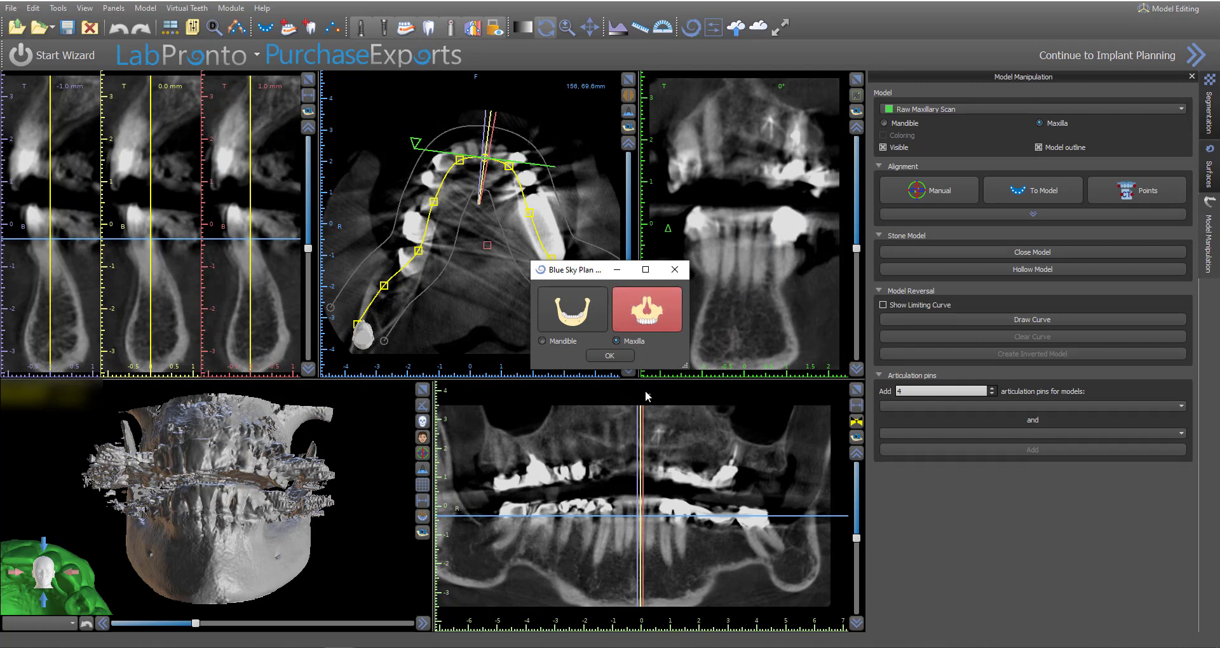
{"action": "left_click", "coordinate": [607, 357]}
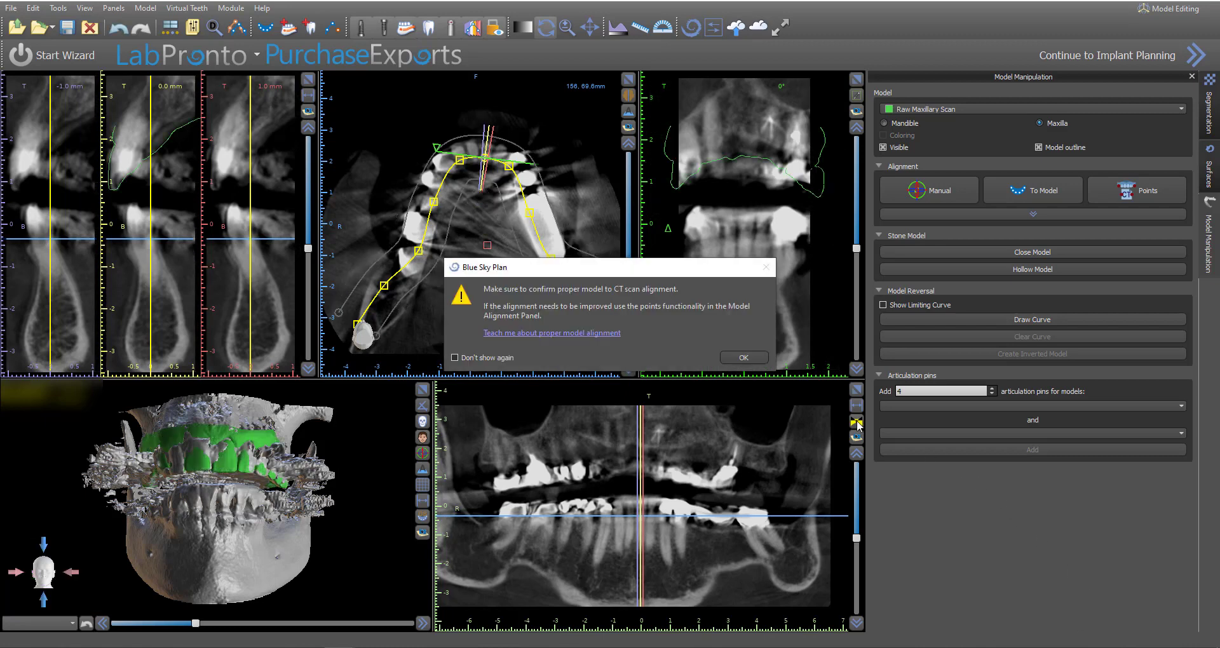
{"action": "left_click", "coordinate": [766, 362]}
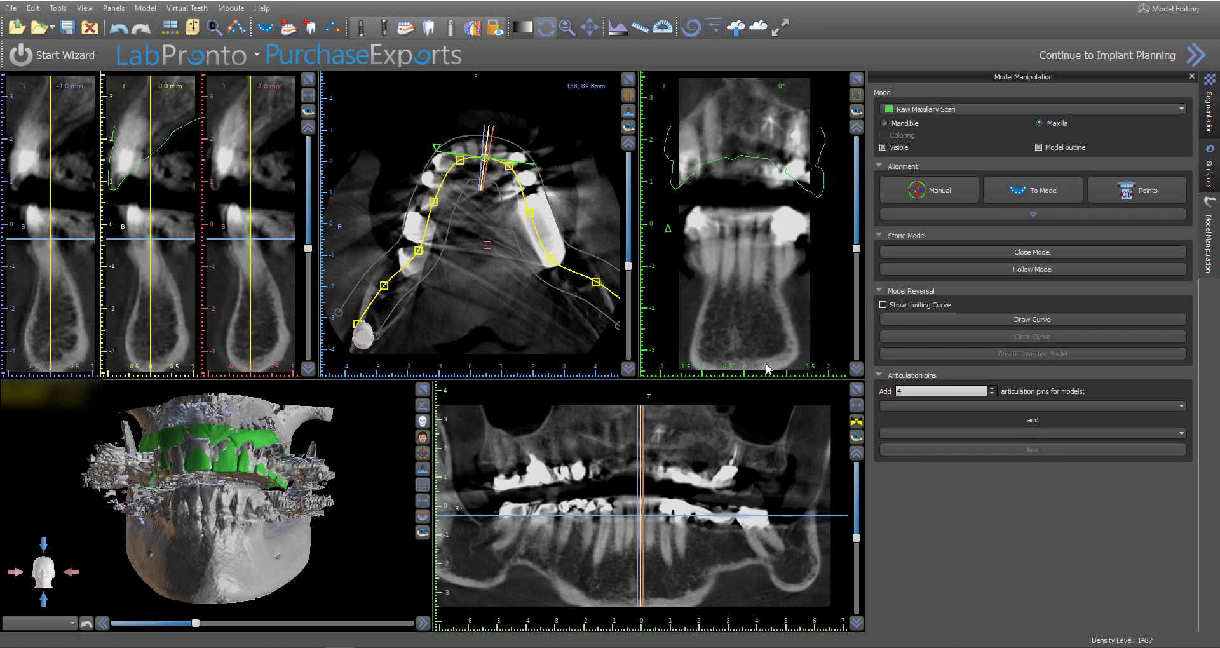
Step: Render the panoramic view in X-ray style and reshape the panoramic curve along both posterior ends of the arch
{"action": "left_click", "coordinate": [857, 422]}
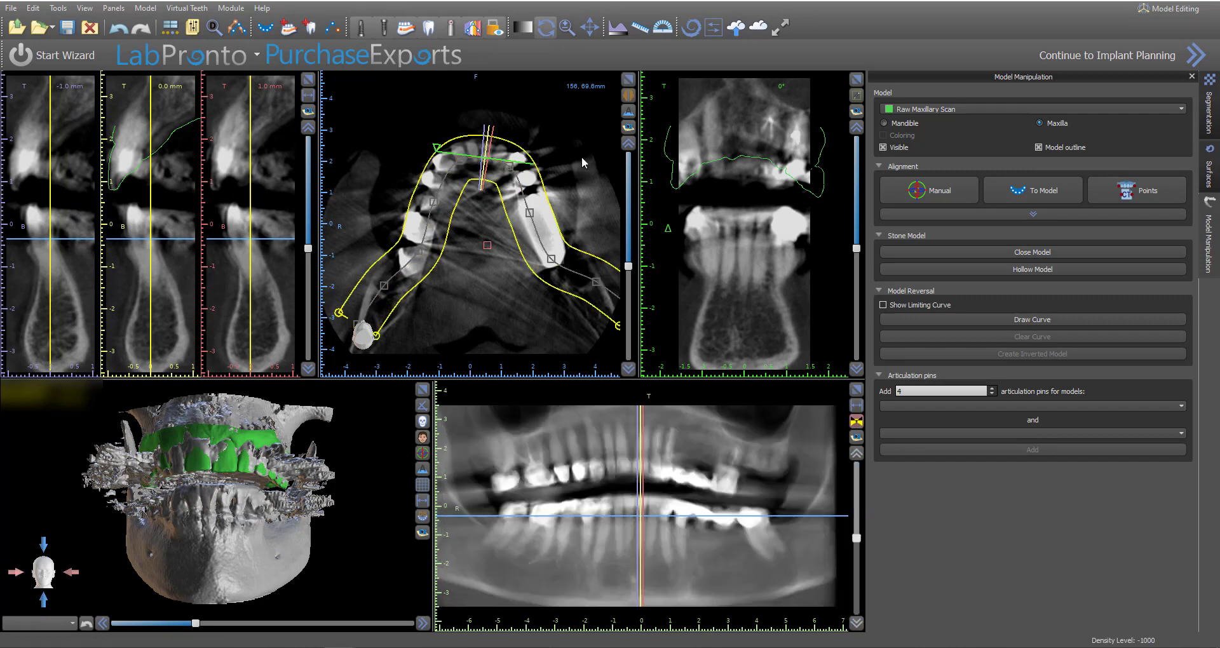
{"action": "mouse_move", "coordinate": [618, 327]}
{"action": "left_mouse_down"}
{"action": "mouse_move", "coordinate": [611, 340]}
{"action": "mouse_move", "coordinate": [597, 330]}
{"action": "left_mouse_up"}
{"action": "left_click_drag", "start_coordinate": [579, 274], "coordinate": [569, 290]}
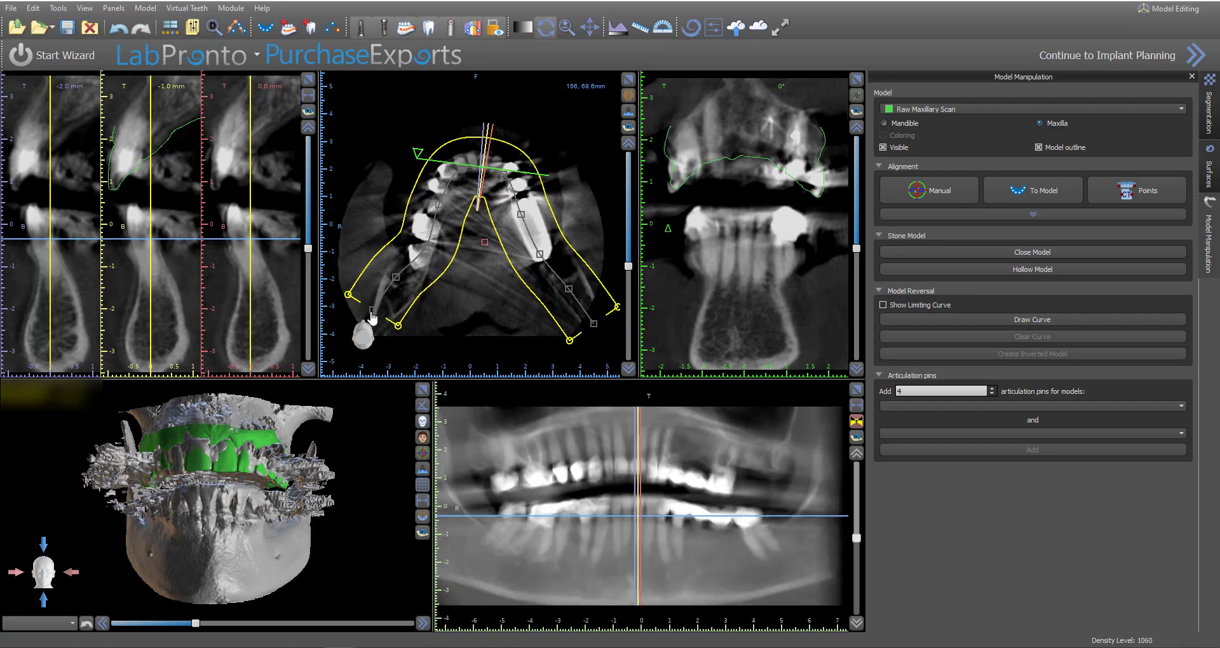
{"action": "left_click_drag", "start_coordinate": [373, 310], "coordinate": [375, 334]}
{"action": "left_click_drag", "start_coordinate": [396, 277], "coordinate": [401, 291]}
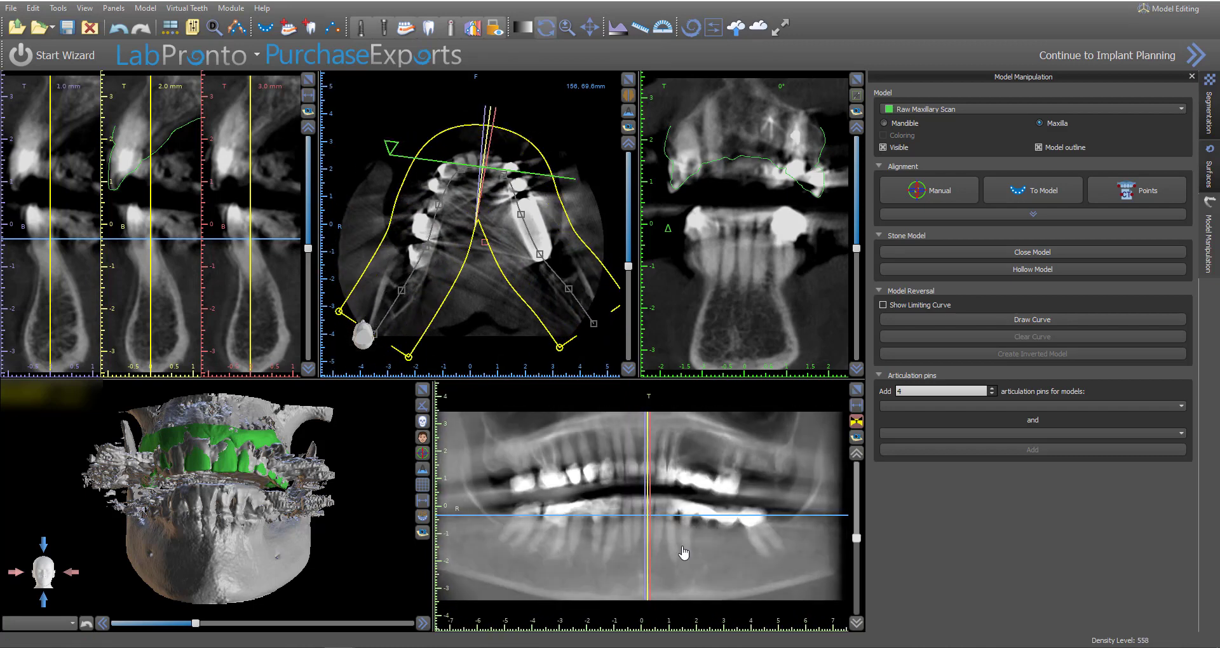
Step: Hide the panoramic curve and check the maxillary model outline against the teeth through the enlarged axial slices
{"action": "left_click", "coordinate": [628, 78]}
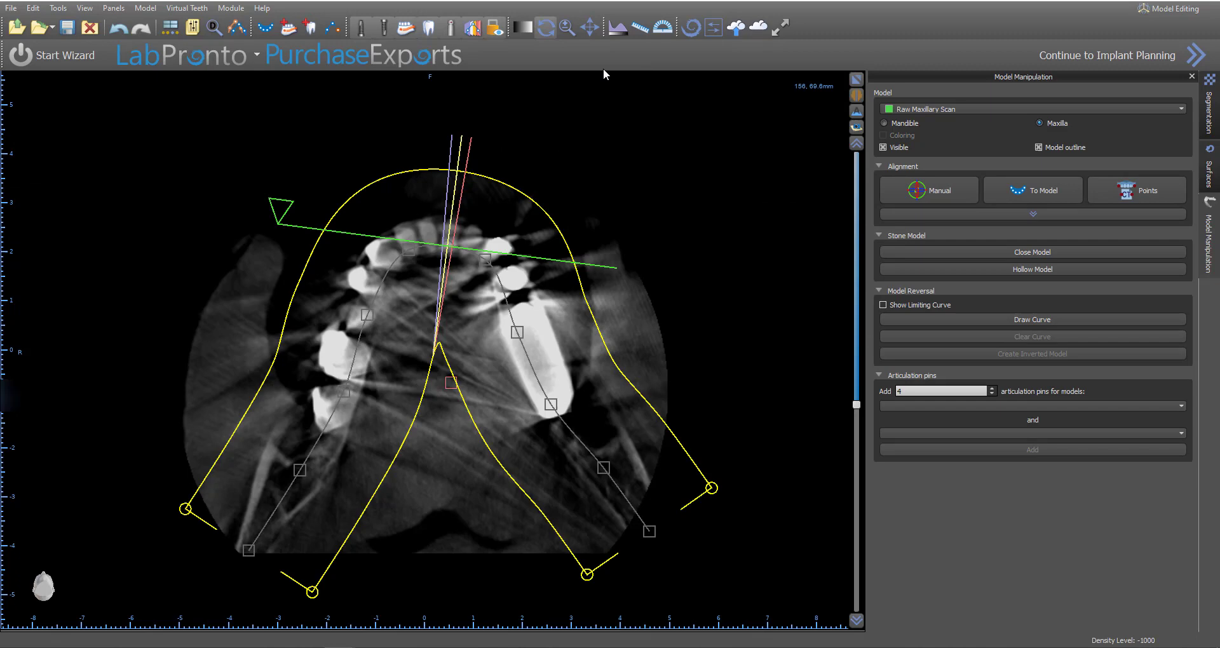
{"action": "left_click", "coordinate": [470, 28]}
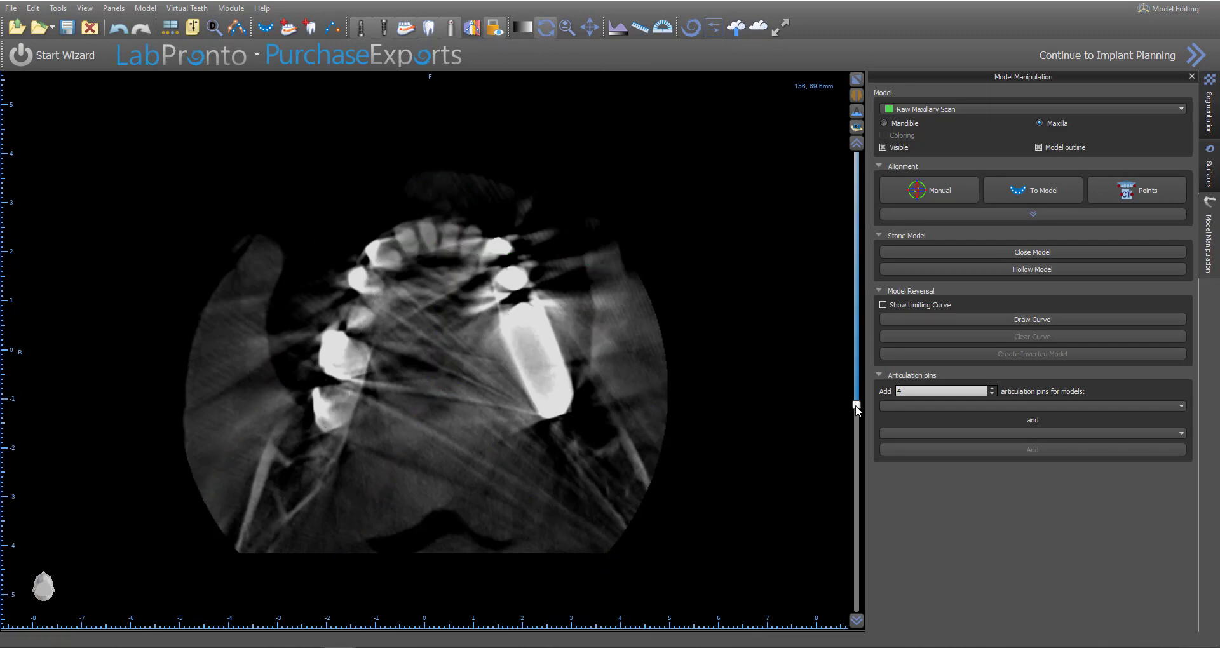
{"action": "left_click_drag", "start_coordinate": [856, 407], "coordinate": [866, 316]}
{"action": "left_click_drag", "start_coordinate": [868, 337], "coordinate": [869, 340]}
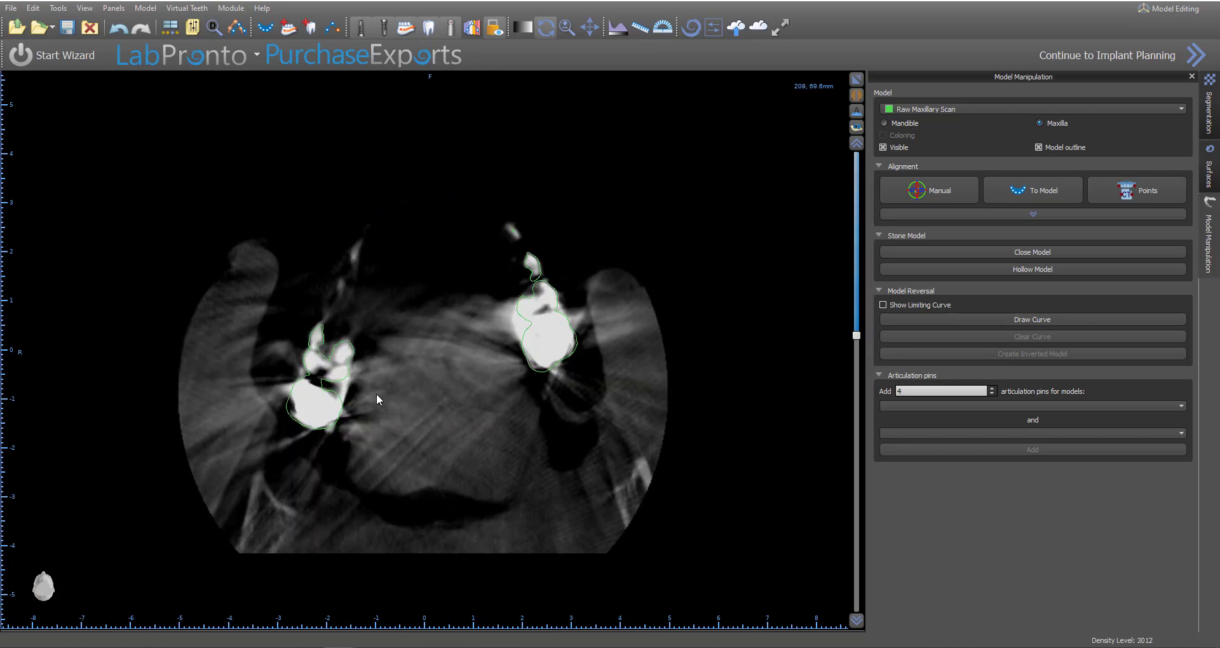
{"action": "left_click_drag", "start_coordinate": [856, 336], "coordinate": [856, 329]}
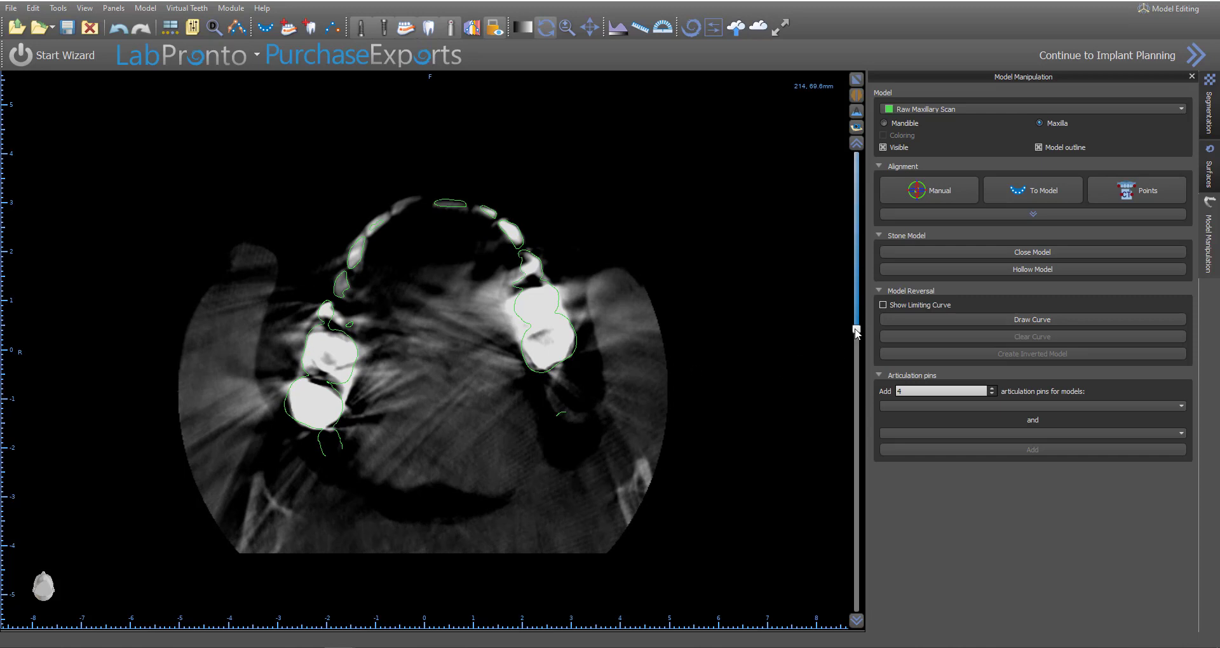
{"action": "left_click_drag", "start_coordinate": [856, 331], "coordinate": [856, 354]}
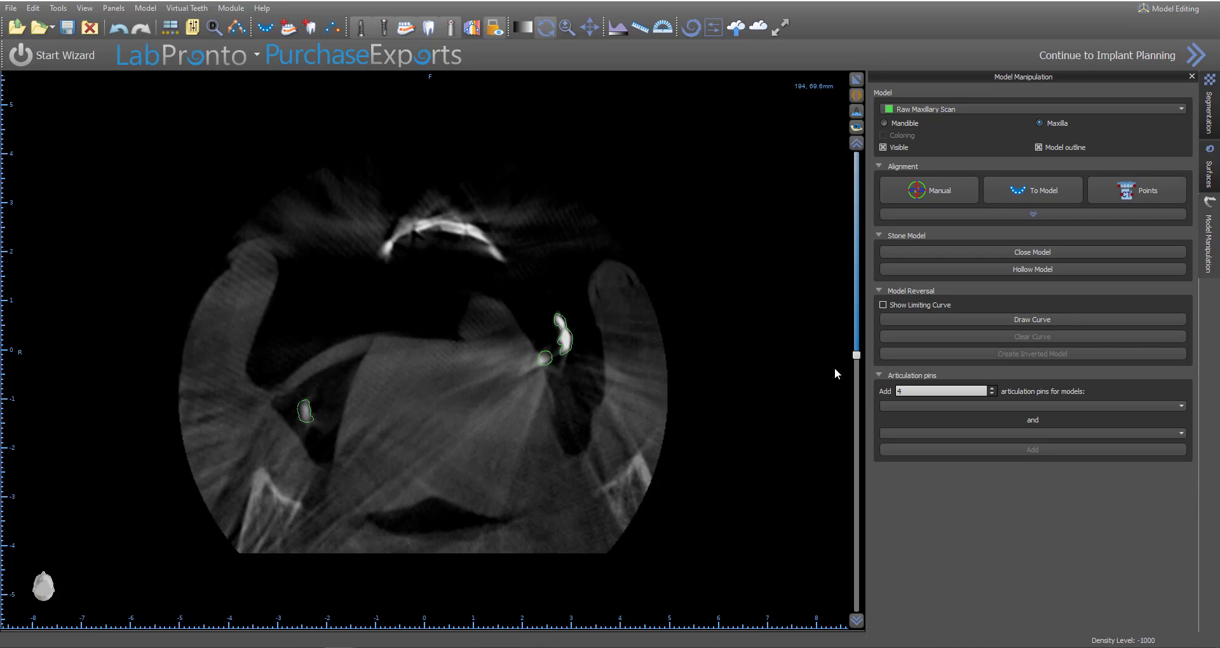
{"action": "left_click_drag", "start_coordinate": [857, 355], "coordinate": [856, 328]}
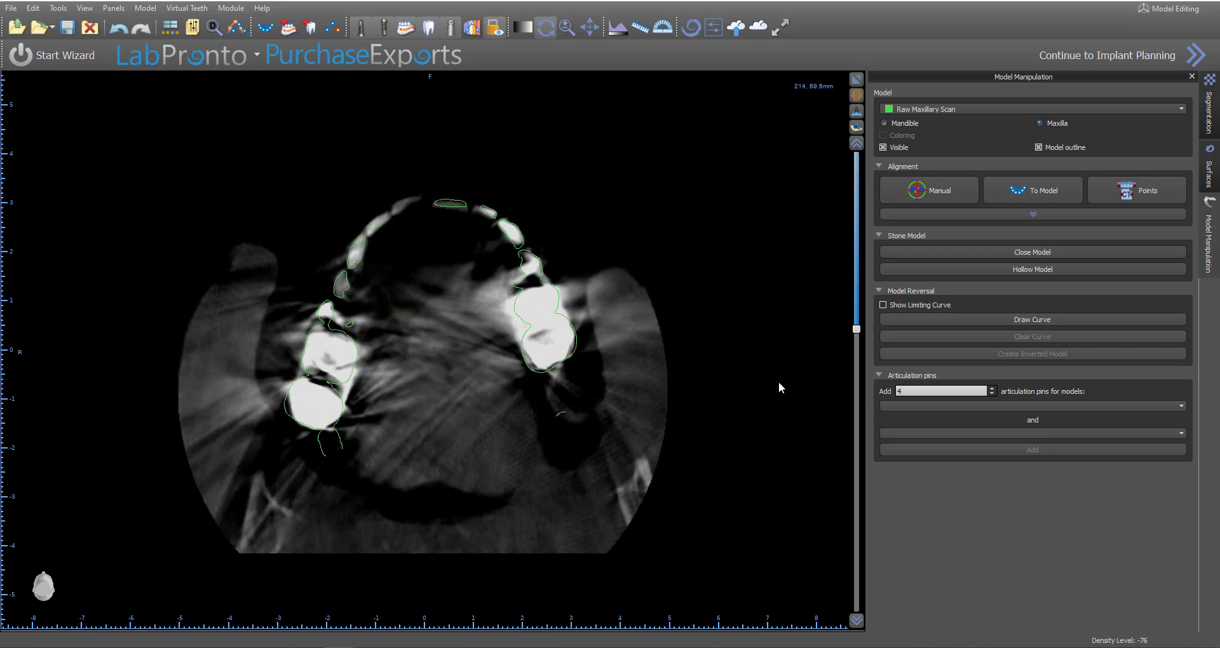
{"action": "left_click", "coordinate": [857, 79]}
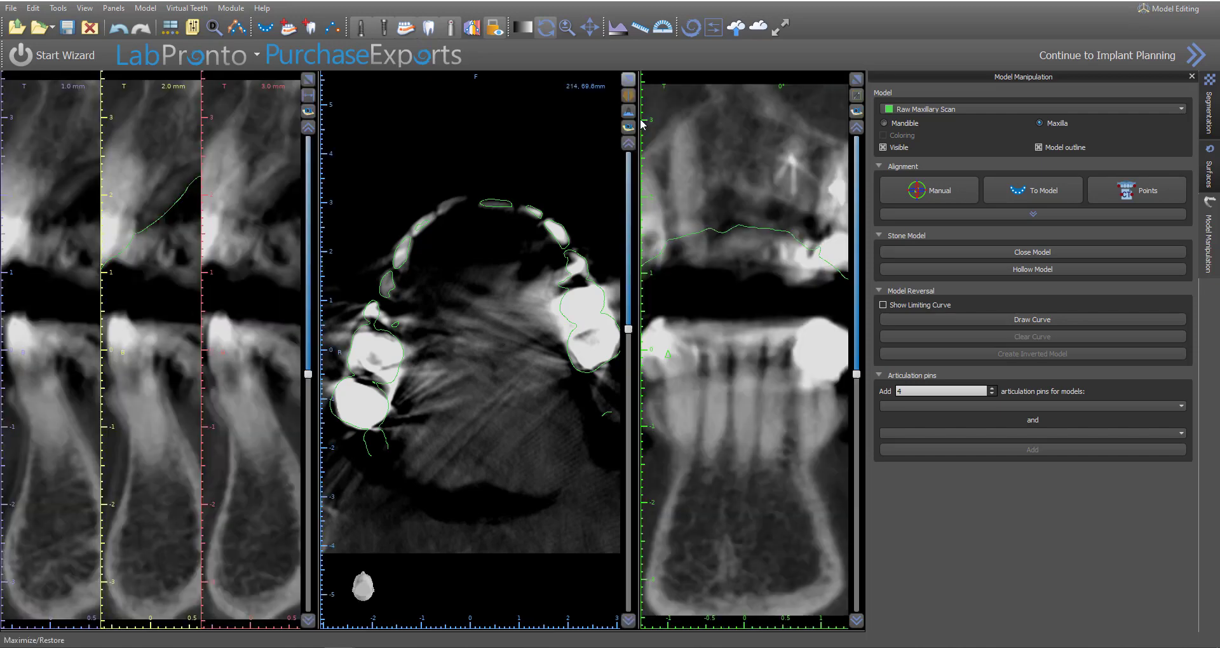
Step: Check the maxillary model outline against the teeth and palate through the enlarged cross-sectional slices
{"action": "left_click", "coordinate": [308, 79]}
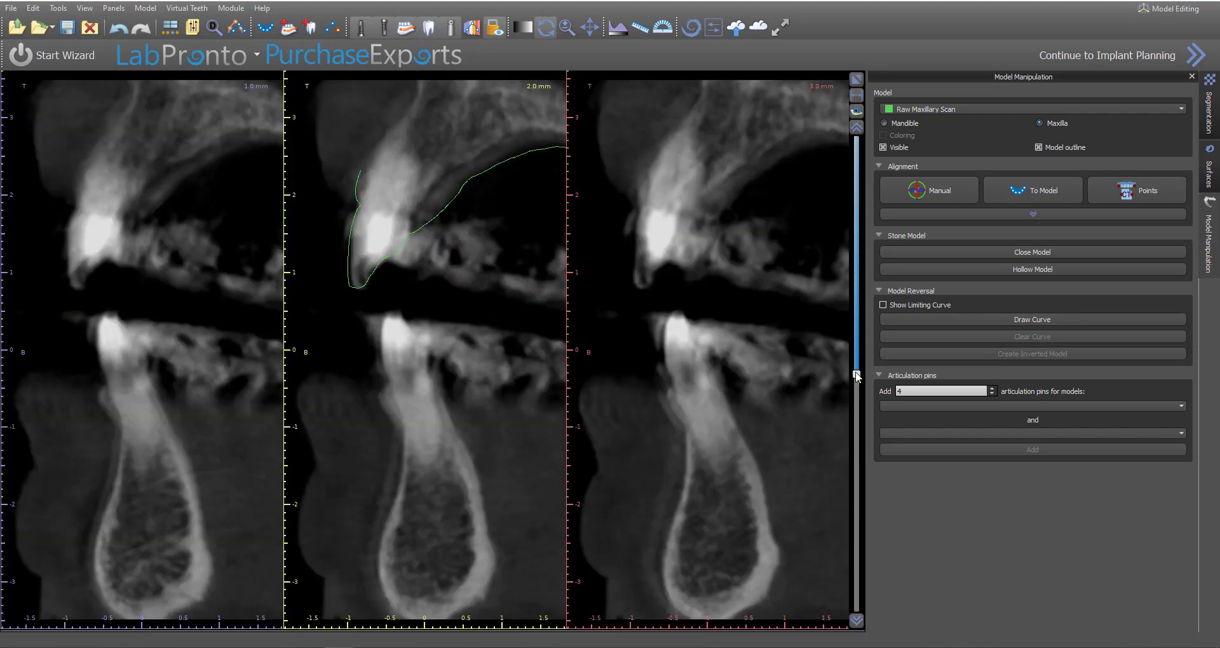
{"action": "left_click_drag", "start_coordinate": [857, 376], "coordinate": [845, 306]}
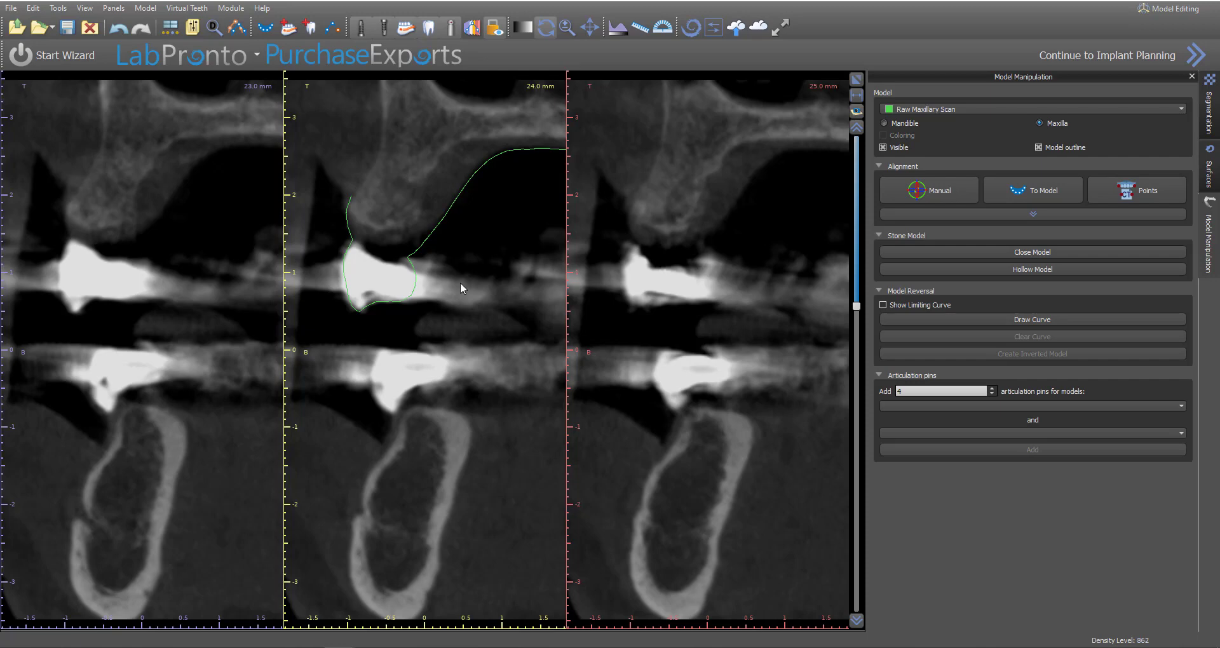
{"action": "scroll", "coordinate": [460, 283], "scroll_direction": "down", "scroll_amount": 7}
{"action": "scroll", "coordinate": [472, 273], "scroll_direction": "down", "scroll_amount": 4}
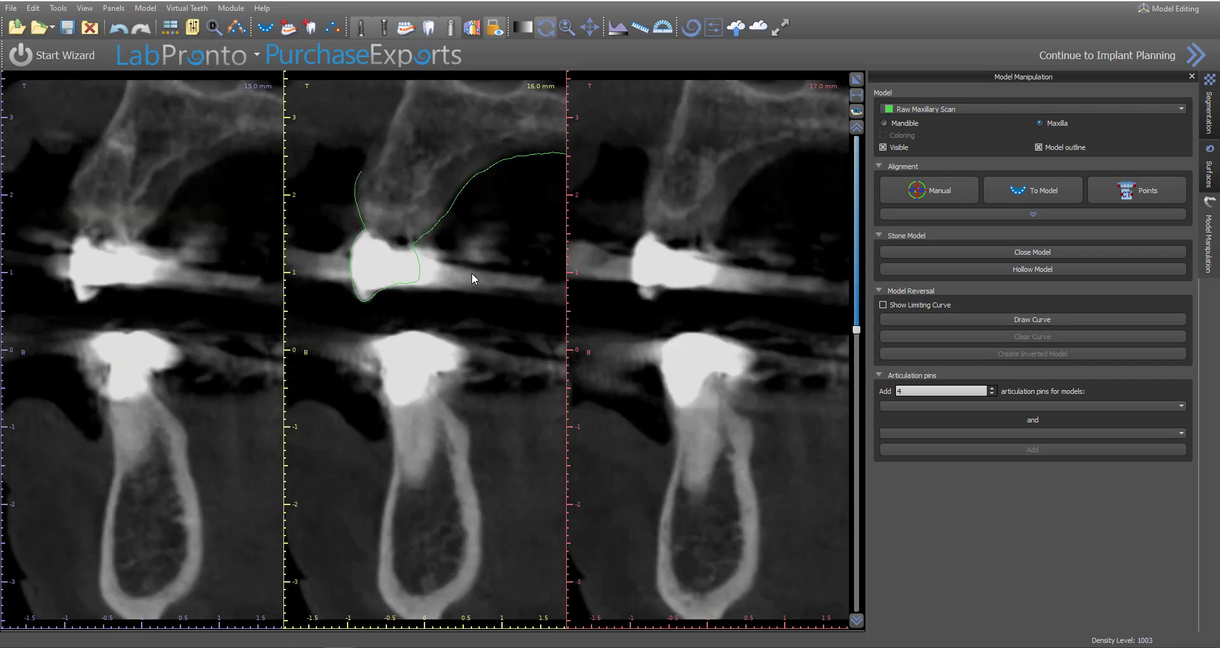
{"action": "left_click", "coordinate": [857, 79]}
Step: Hide the Original CT surface and inspect the maxillary model on its own in 3D
{"action": "left_click_drag", "start_coordinate": [382, 508], "coordinate": [224, 540]}
{"action": "left_click", "coordinate": [1209, 167]}
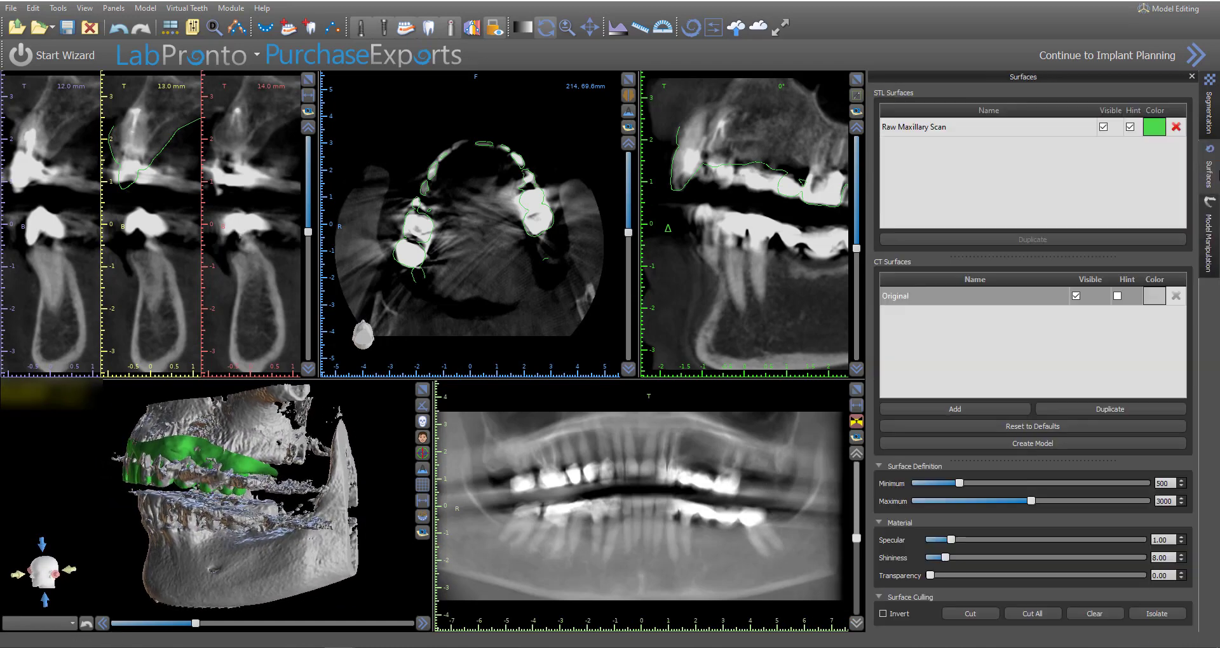
{"action": "left_click", "coordinate": [1076, 296]}
{"action": "left_click_drag", "start_coordinate": [148, 495], "coordinate": [265, 532]}
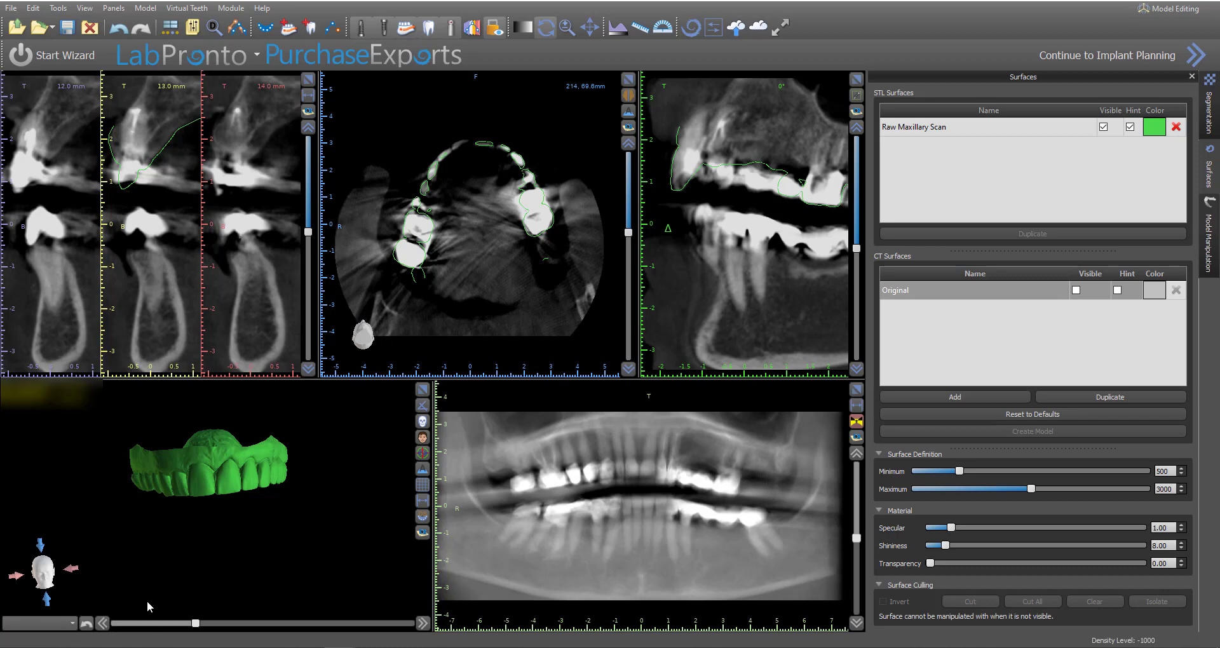
{"action": "left_click_drag", "start_coordinate": [147, 601], "coordinate": [237, 489]}
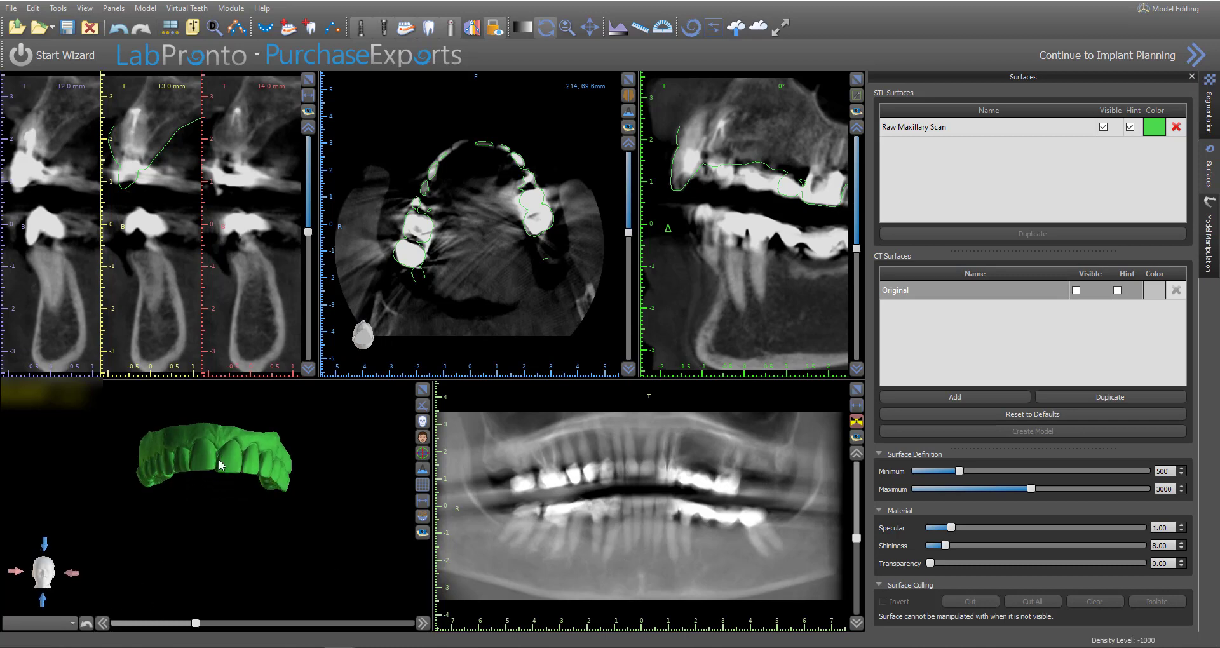
{"action": "left_click_drag", "start_coordinate": [229, 456], "coordinate": [210, 500]}
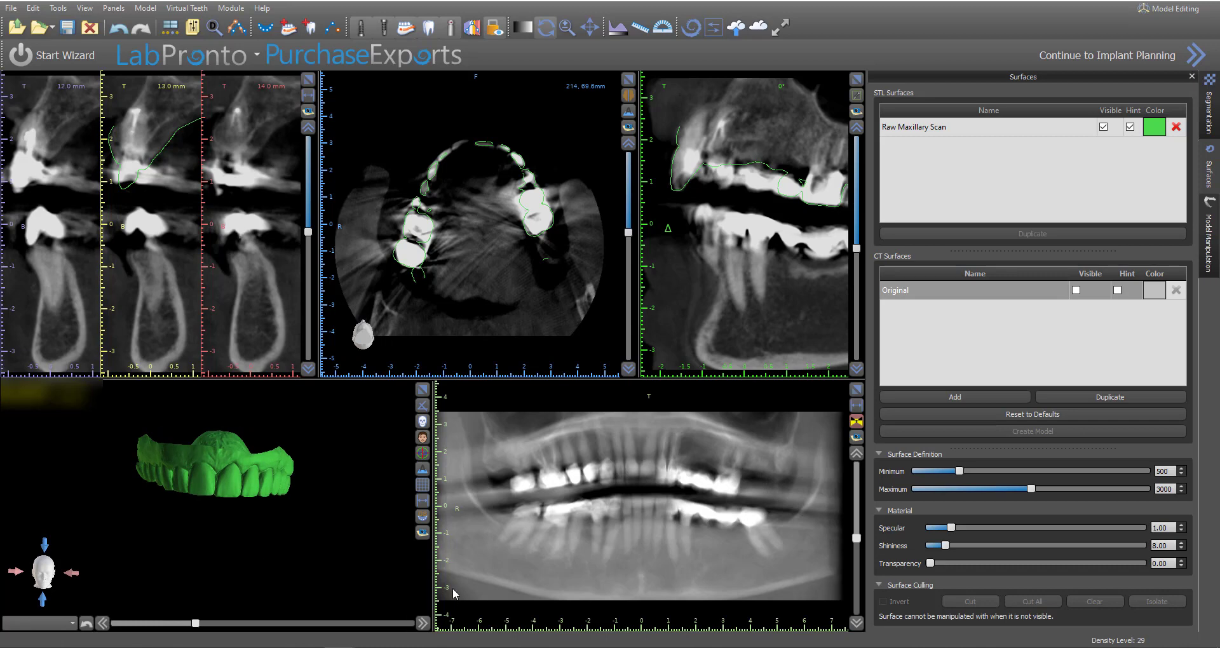
Step: Import Raw Mandibular Scan.stl into the project as a mandible model
{"action": "left_click", "coordinate": [12, 9]}
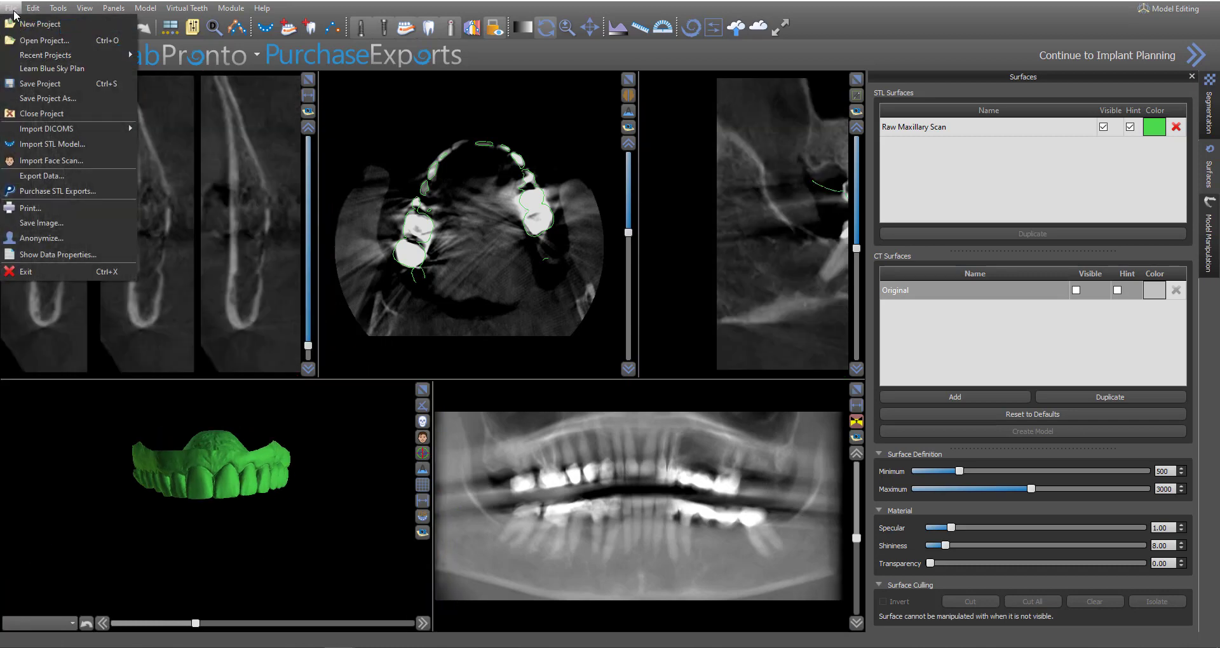
{"action": "left_click", "coordinate": [39, 144]}
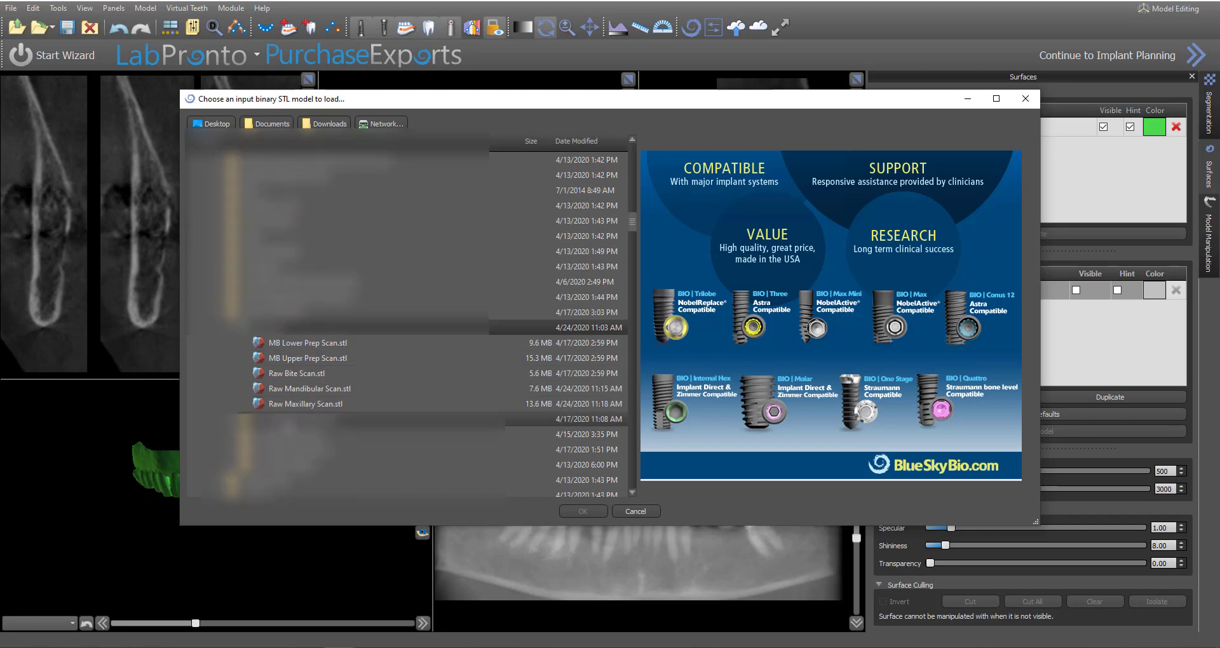
{"action": "left_click", "coordinate": [313, 388]}
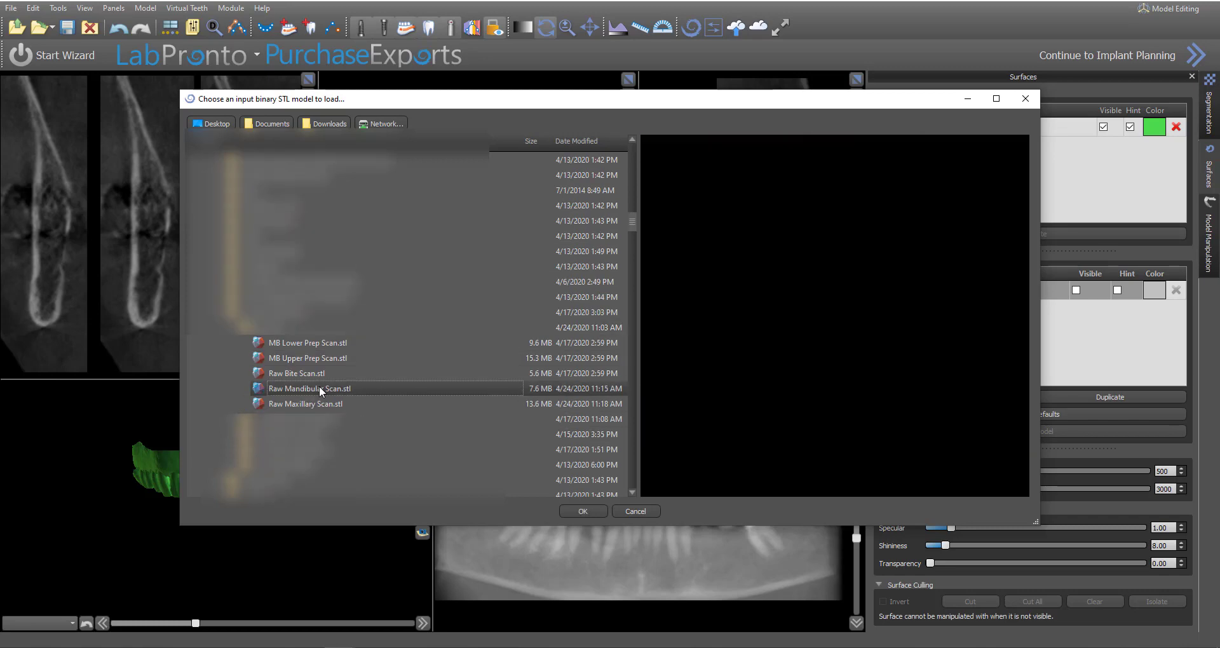
{"action": "left_click", "coordinate": [590, 507]}
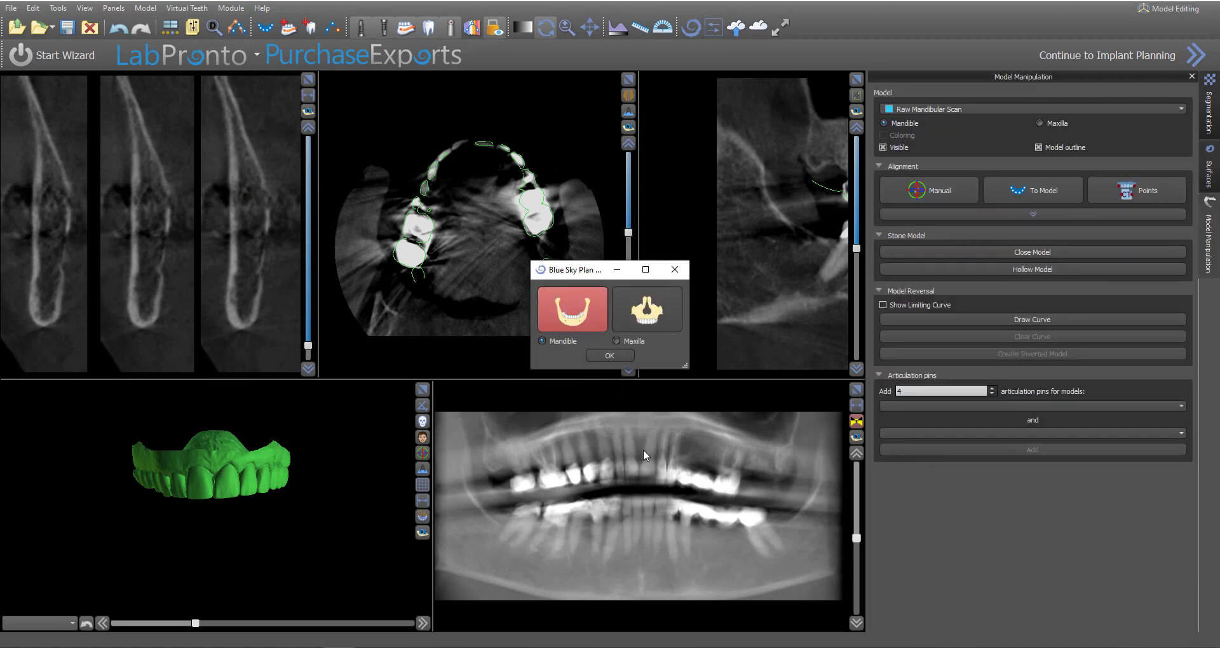
{"action": "left_click", "coordinate": [679, 270]}
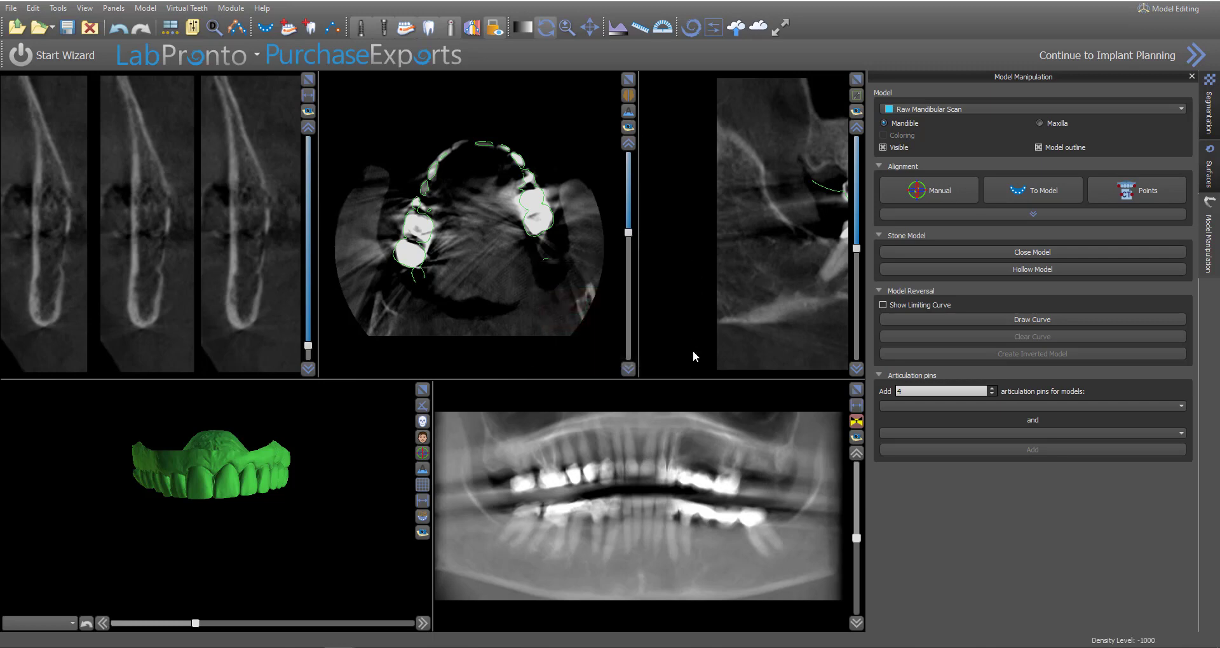
Step: Align the Raw Mandibular Scan to the Raw Maxillary Scan as destination model, with Align using points turned off
{"action": "left_click", "coordinate": [1209, 171]}
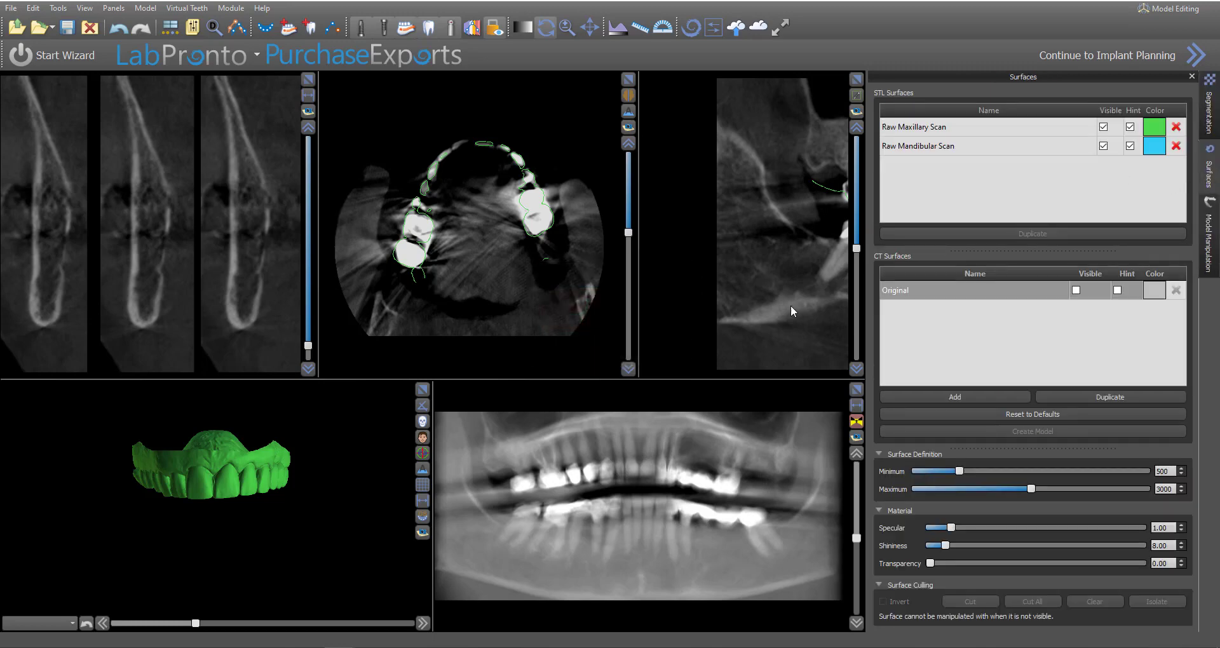
{"action": "right_click_drag", "start_coordinate": [331, 398], "coordinate": [319, 510]}
{"action": "left_click_drag", "start_coordinate": [319, 510], "coordinate": [286, 534]}
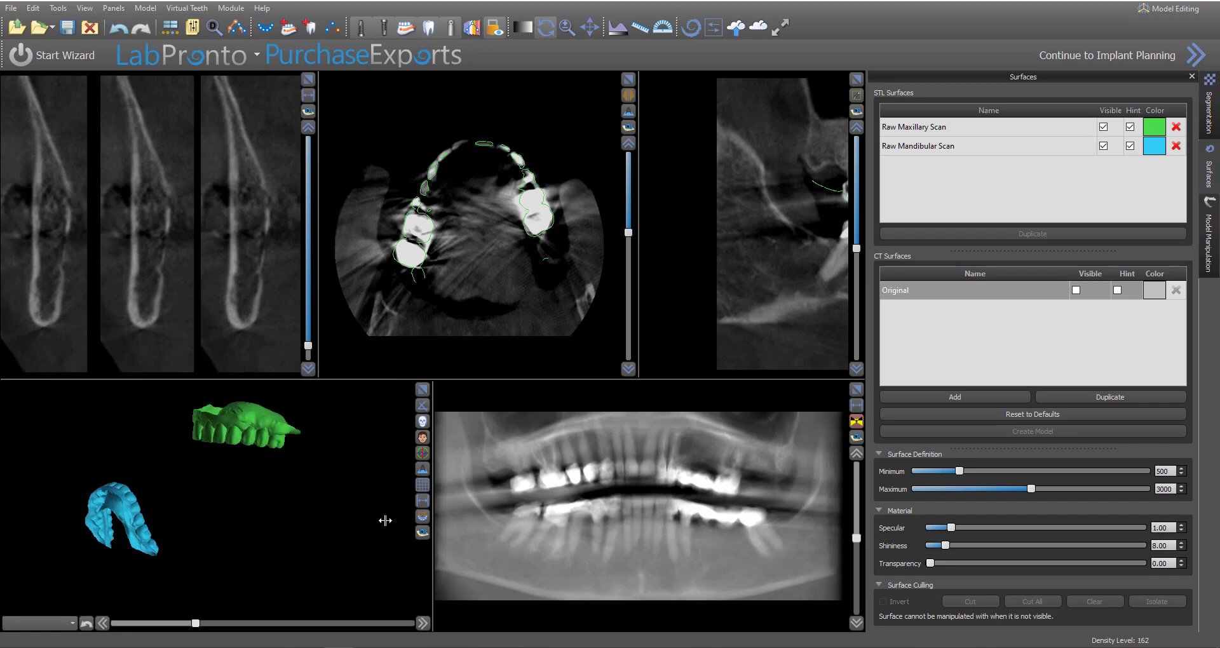
{"action": "left_click_drag", "start_coordinate": [383, 517], "coordinate": [263, 411]}
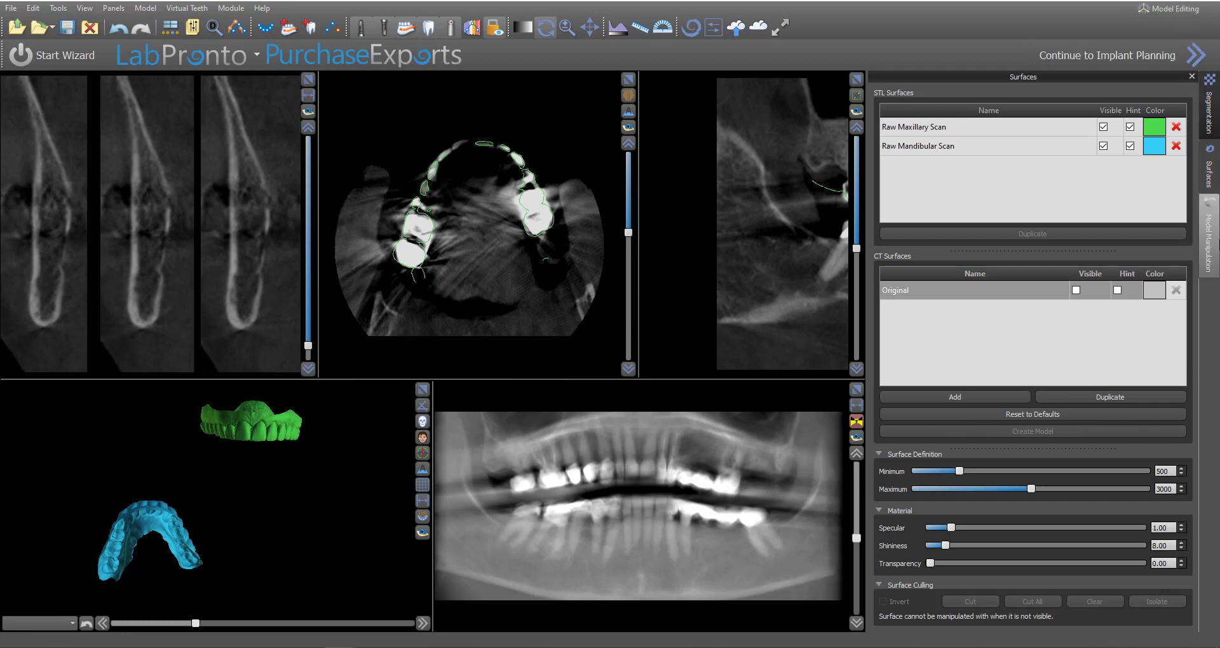
{"action": "left_click", "coordinate": [1210, 238]}
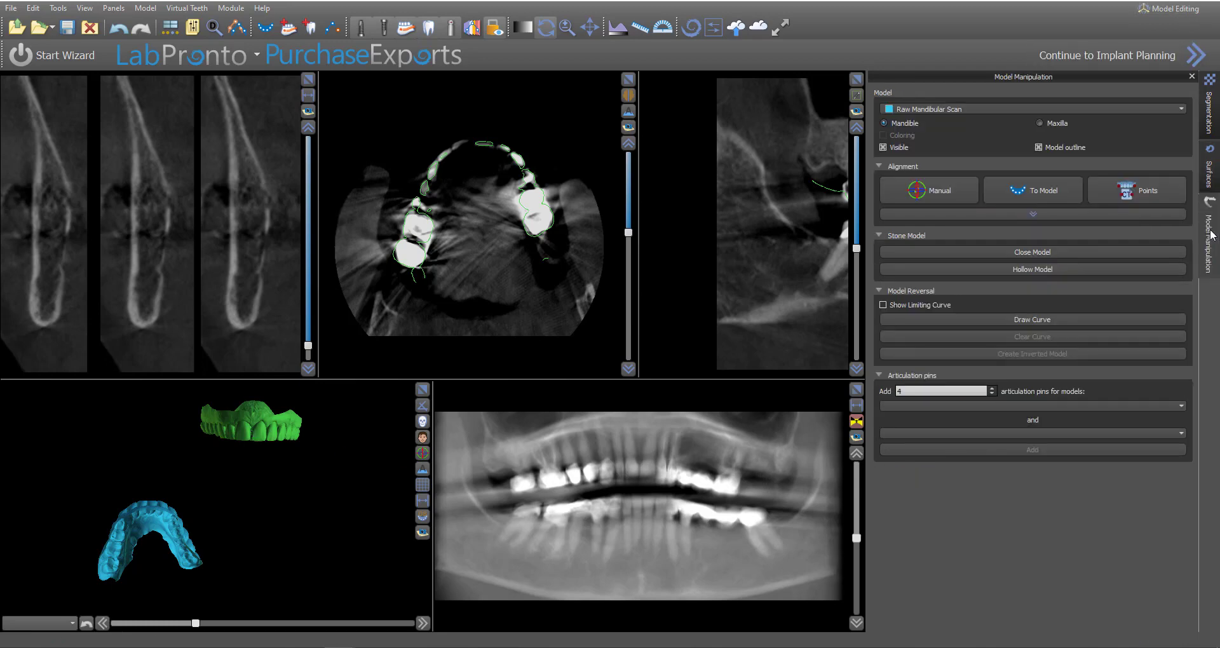
{"action": "left_click", "coordinate": [922, 109]}
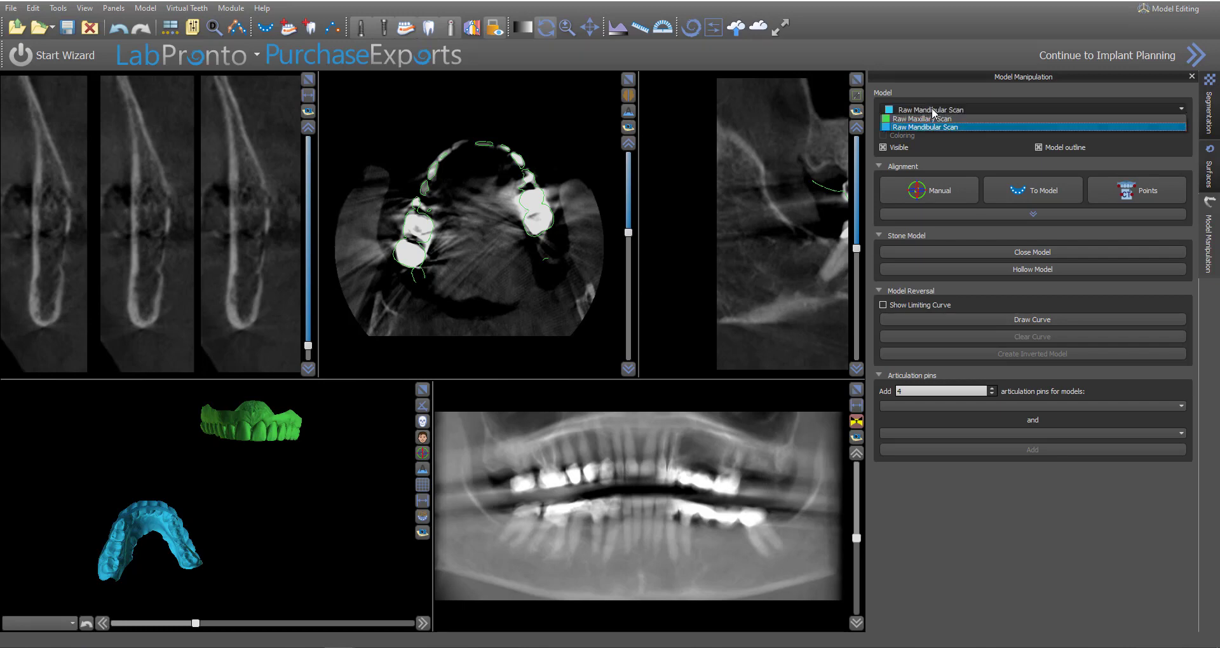
{"action": "left_click", "coordinate": [997, 167]}
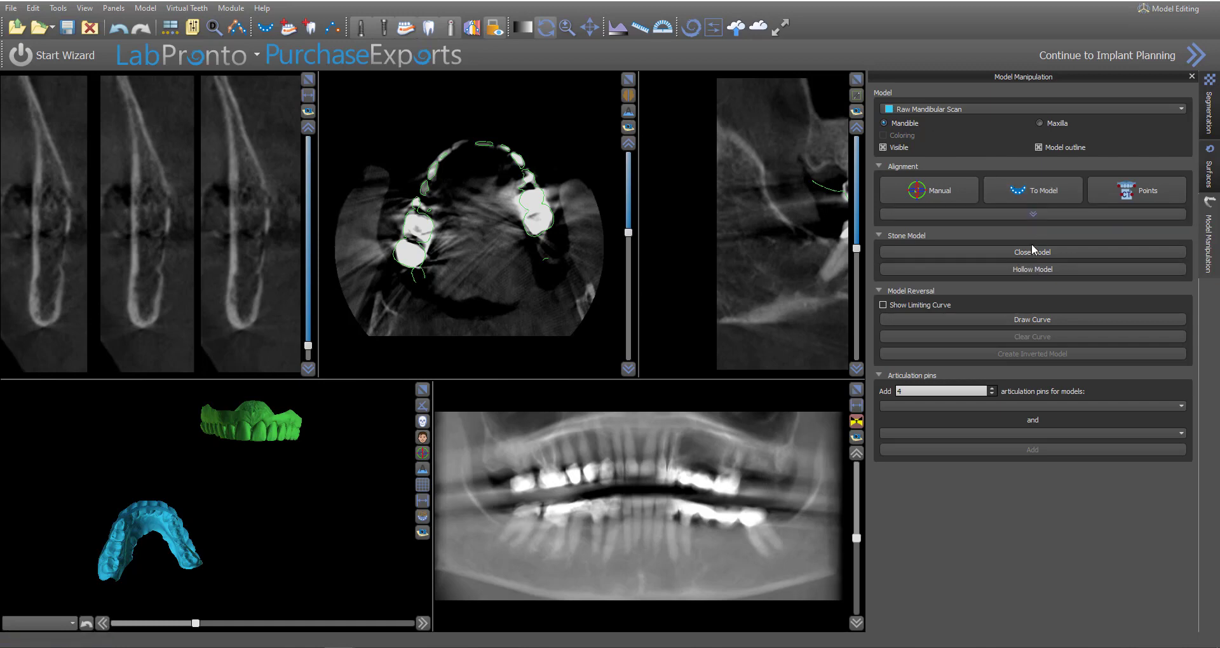
{"action": "left_click", "coordinate": [1039, 193]}
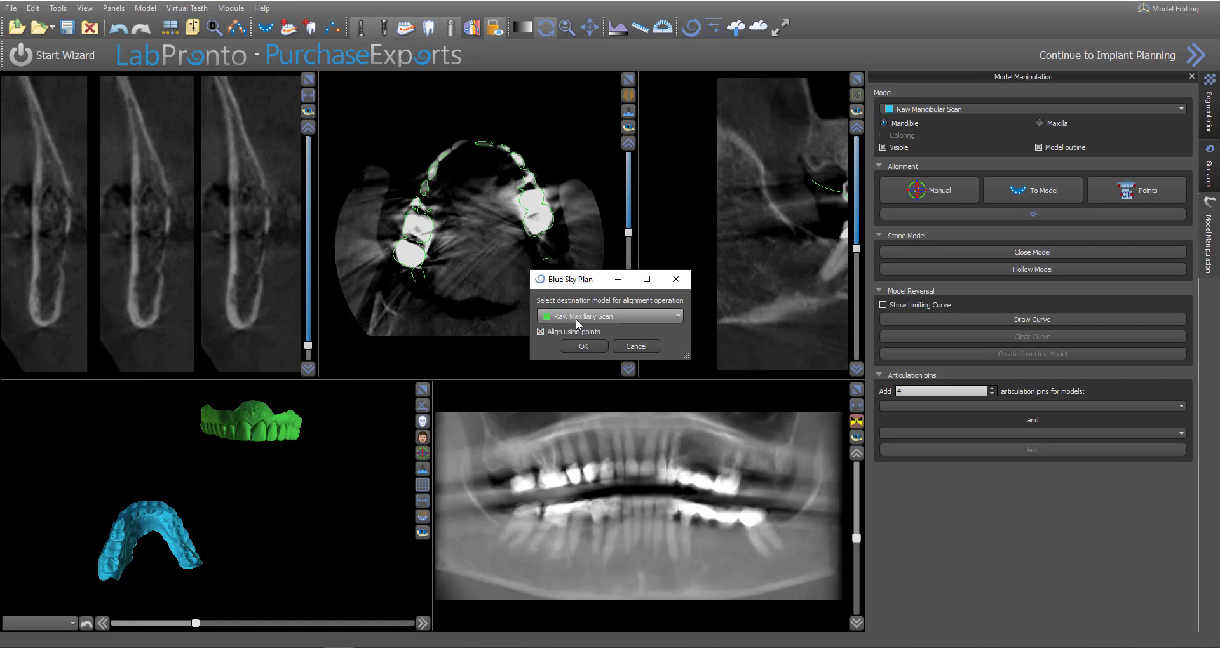
{"action": "left_click", "coordinate": [540, 331]}
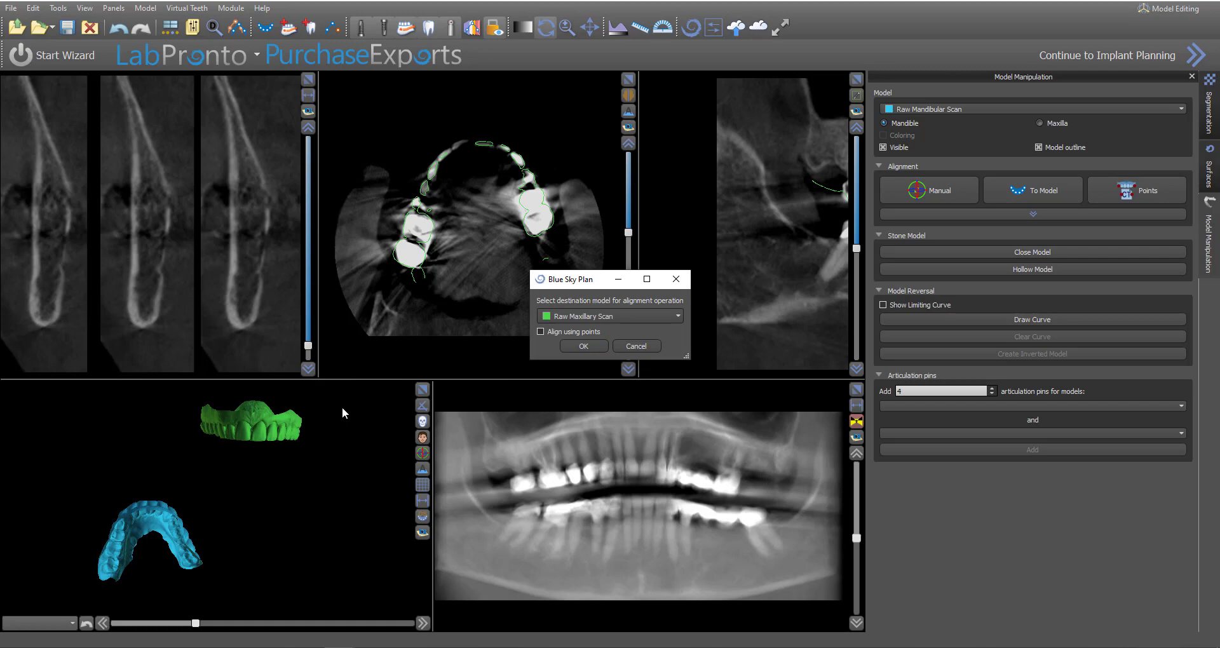
{"action": "left_click", "coordinate": [587, 346]}
Step: Inspect the bite between the maxillary and mandibular models in 3D and their outlines in the enlarged cross-sectional slices
{"action": "right_click_drag", "start_coordinate": [279, 488], "coordinate": [302, 426]}
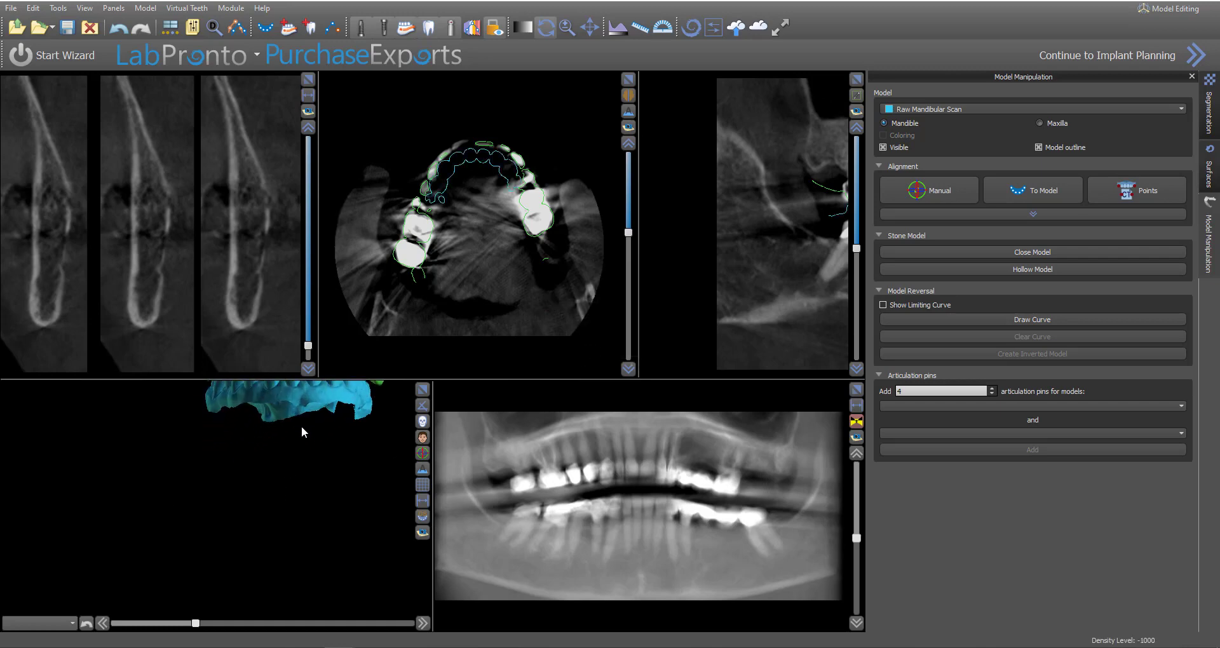
{"action": "middle_click_drag", "start_coordinate": [259, 488], "coordinate": [211, 573]}
{"action": "right_click_drag", "start_coordinate": [255, 548], "coordinate": [244, 491]}
{"action": "left_click_drag", "start_coordinate": [244, 496], "coordinate": [213, 463]}
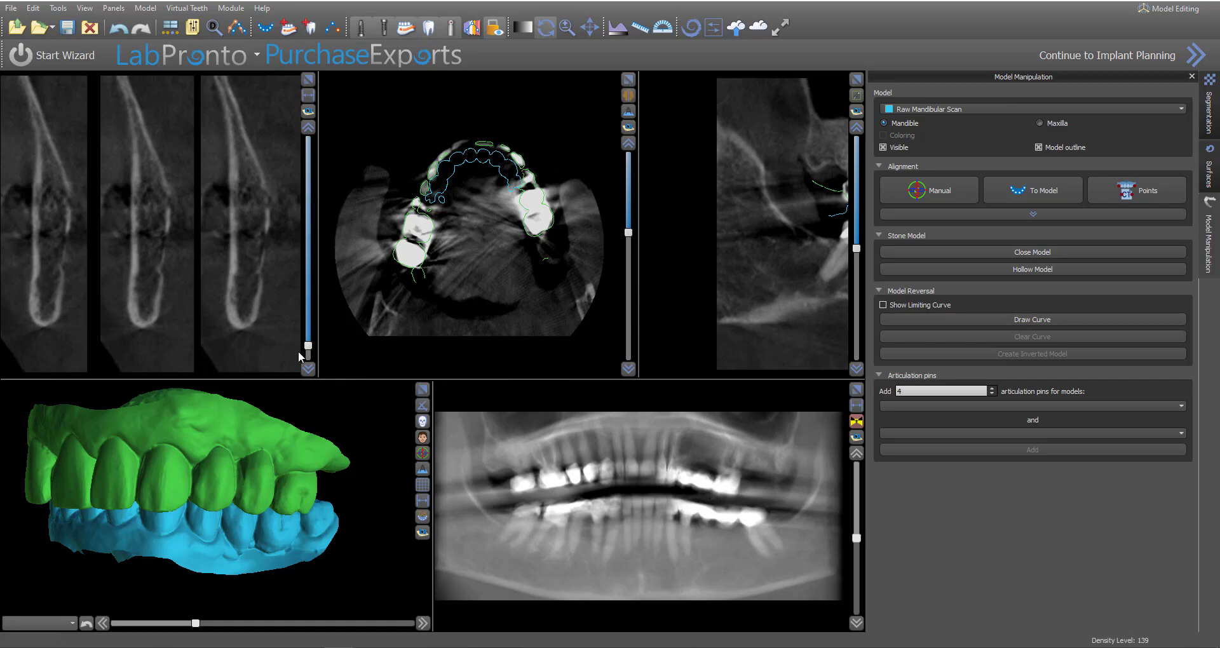
{"action": "left_click_drag", "start_coordinate": [306, 347], "coordinate": [312, 264]}
{"action": "left_click", "coordinate": [308, 79]}
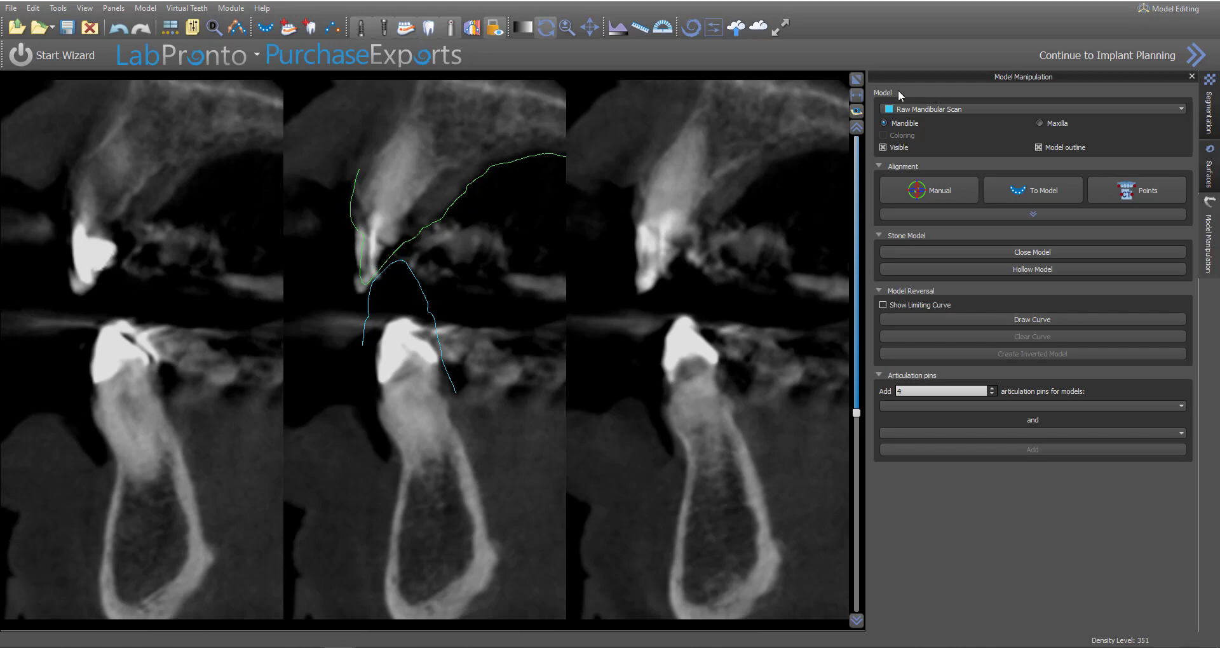
{"action": "left_click", "coordinate": [861, 80]}
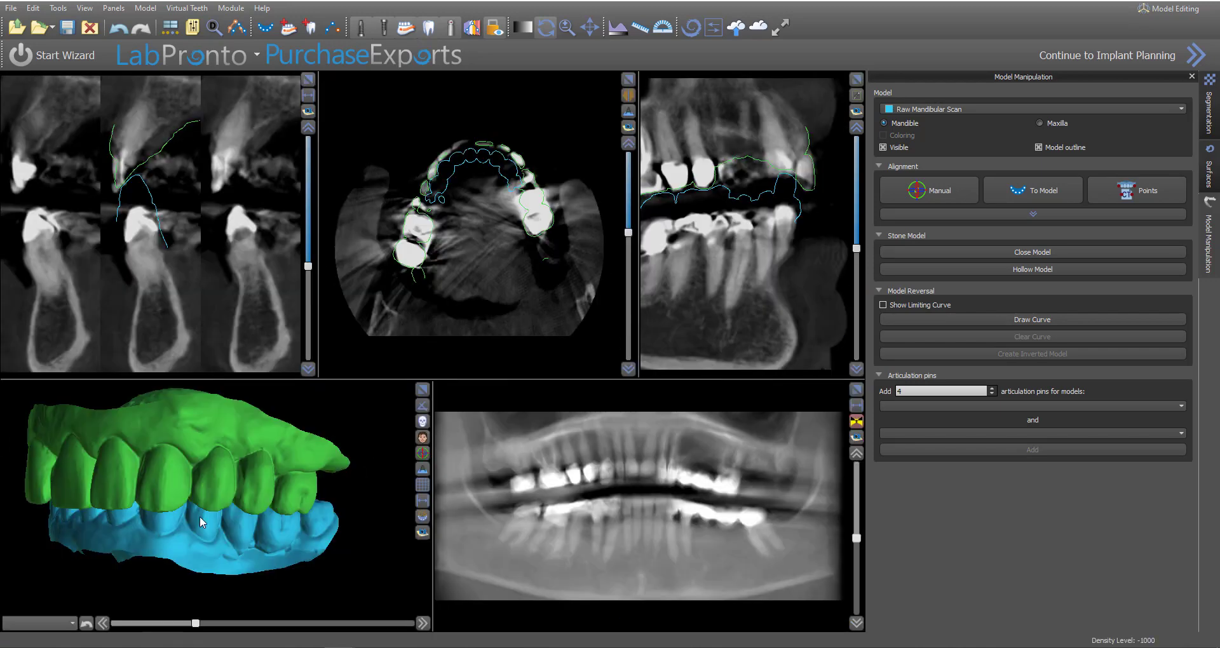
{"action": "scroll", "coordinate": [201, 518], "scroll_direction": "down", "scroll_amount": 3}
{"action": "left_click_drag", "start_coordinate": [219, 551], "coordinate": [204, 531]}
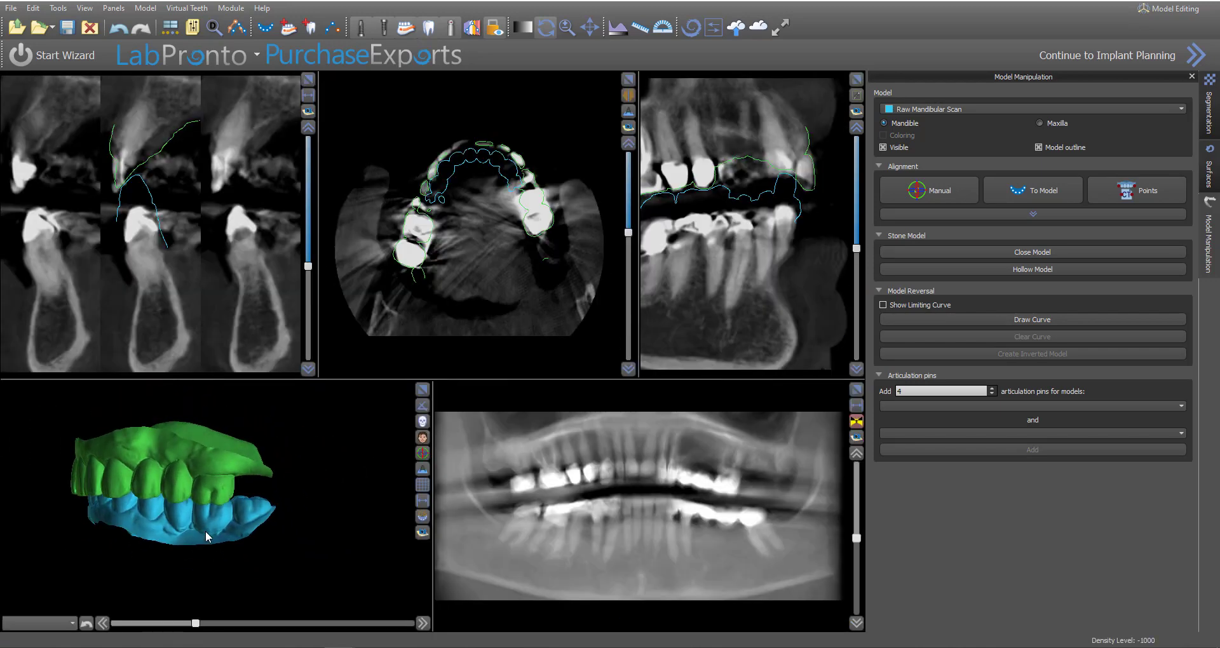
Step: Switch to the Crown and Bridge module and bring up its teeth editing and restoration design tools
{"action": "left_click", "coordinate": [1199, 10]}
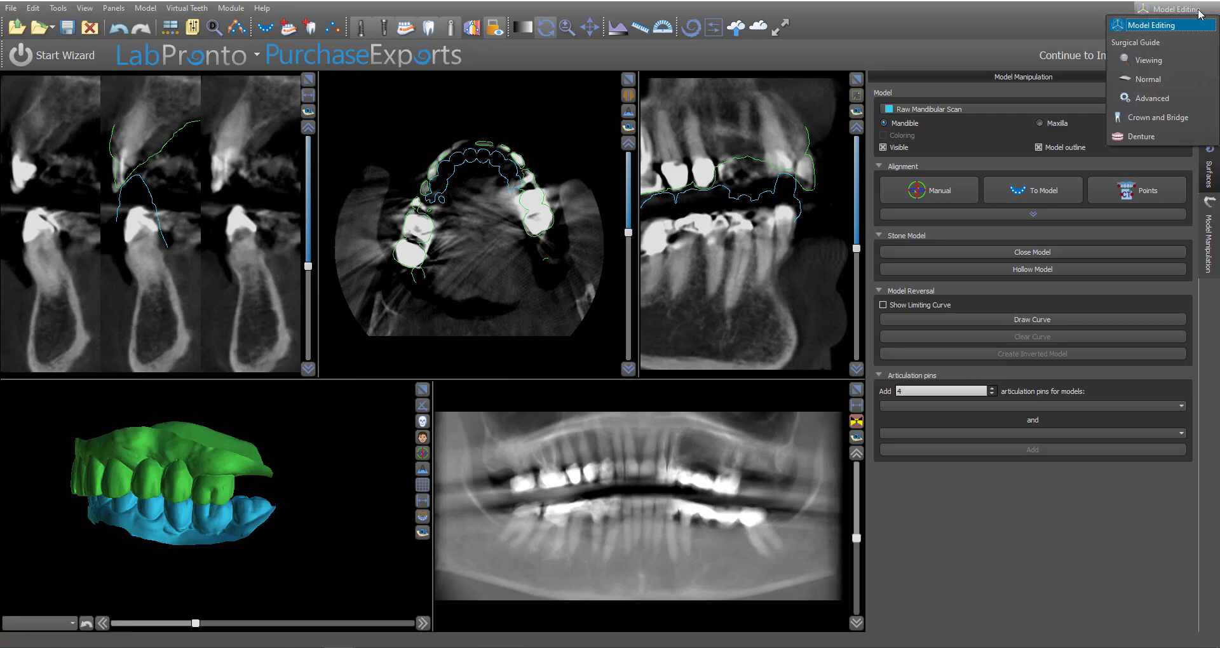
{"action": "left_click", "coordinate": [1172, 118]}
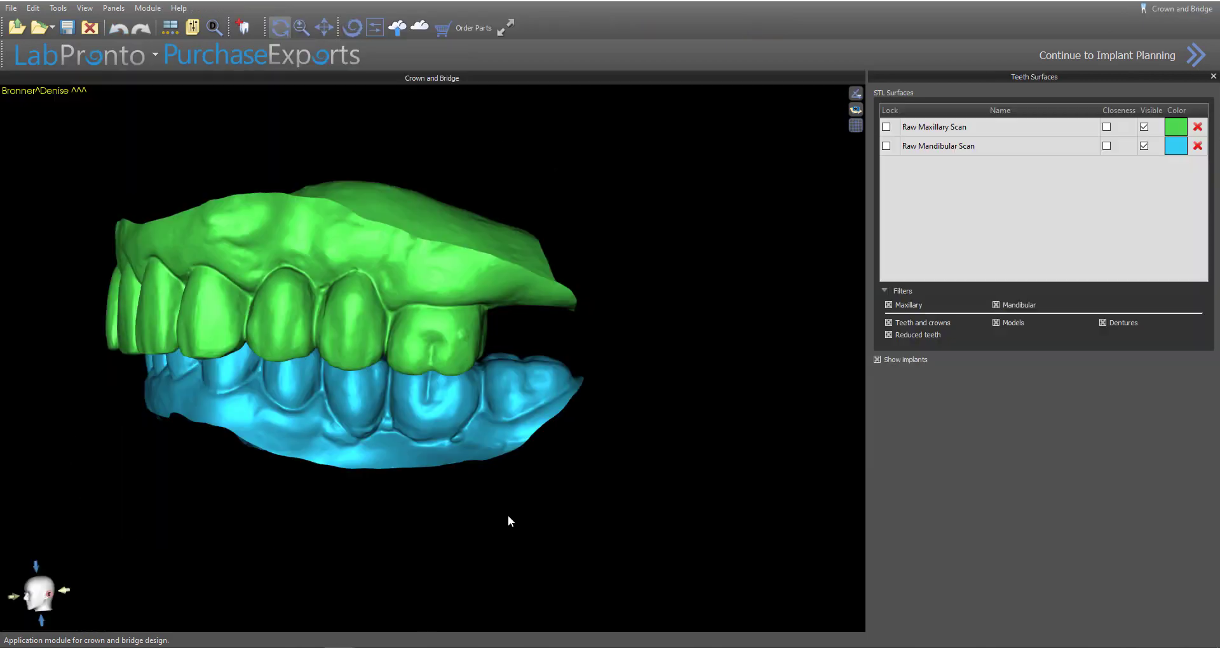
{"action": "left_click_drag", "start_coordinate": [378, 427], "coordinate": [394, 402]}
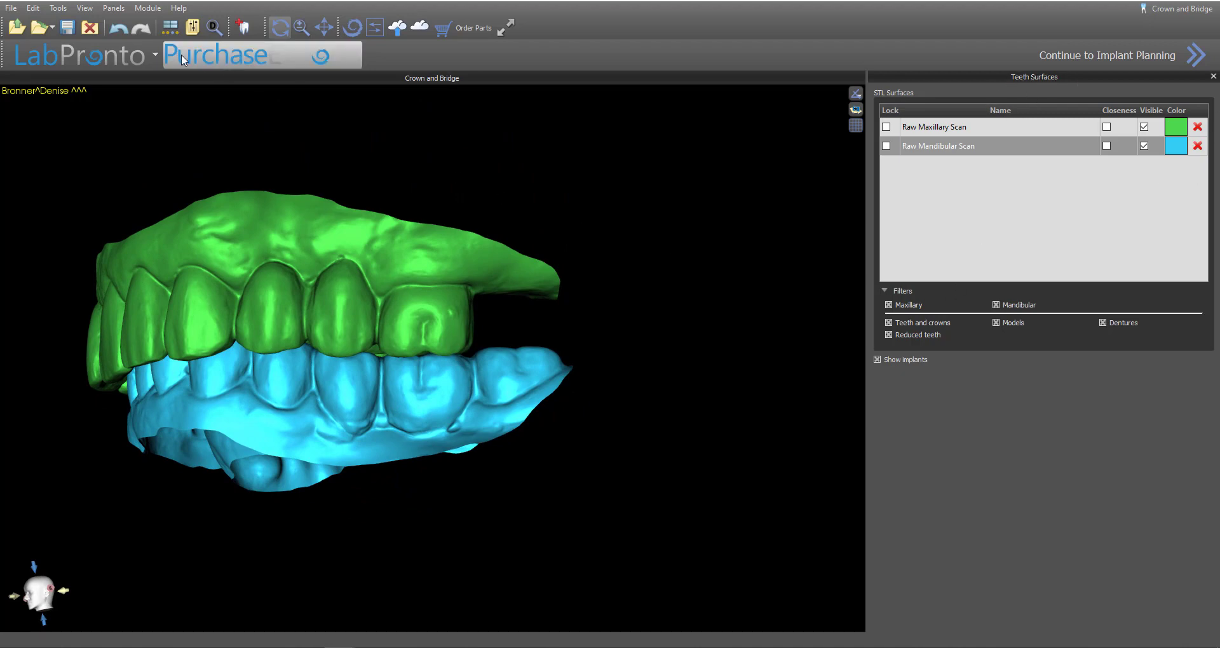
{"action": "left_click", "coordinate": [112, 8]}
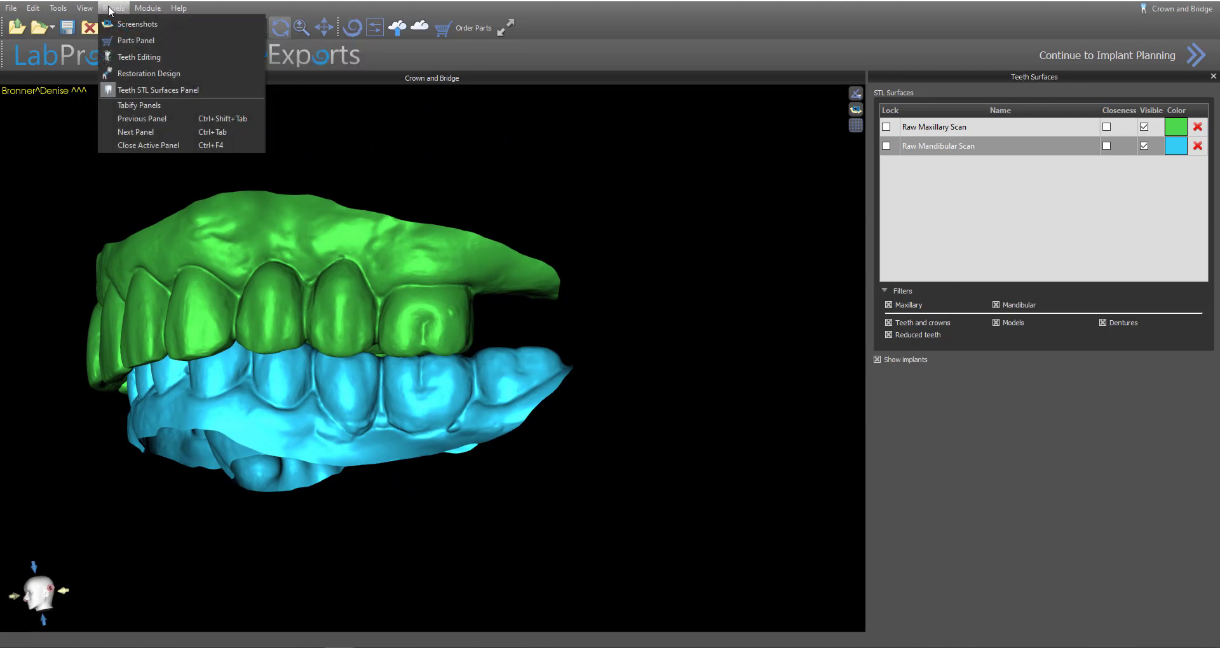
{"action": "left_click", "coordinate": [136, 57]}
{"action": "left_click", "coordinate": [117, 9]}
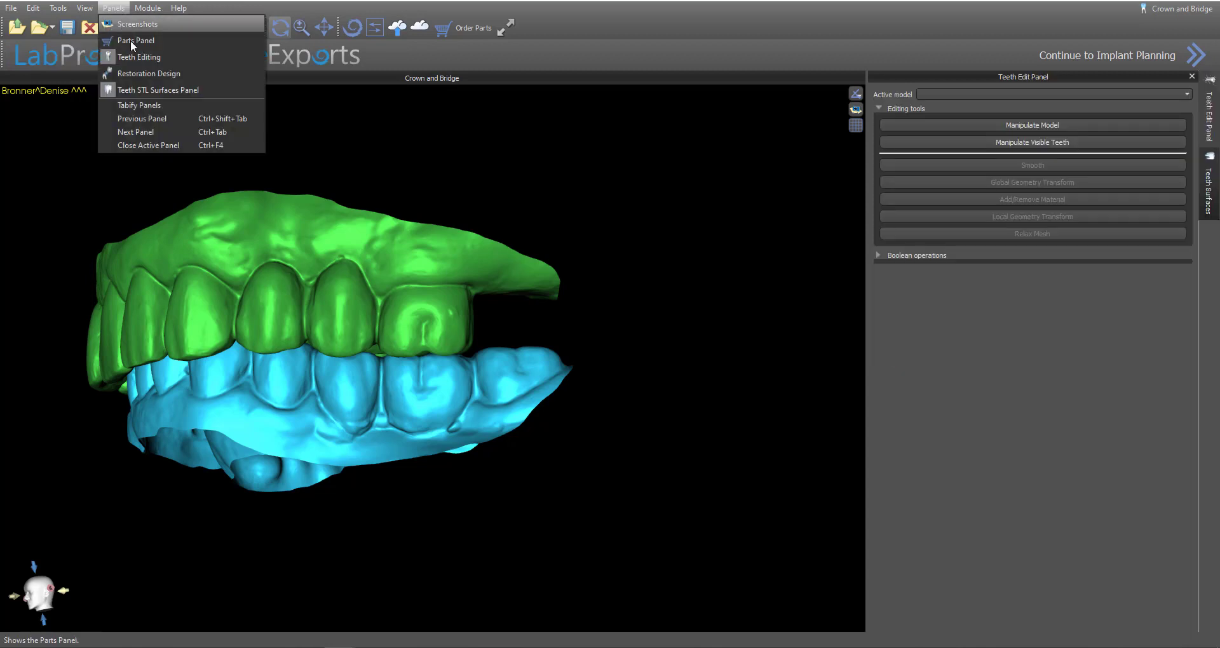
{"action": "left_click", "coordinate": [139, 74]}
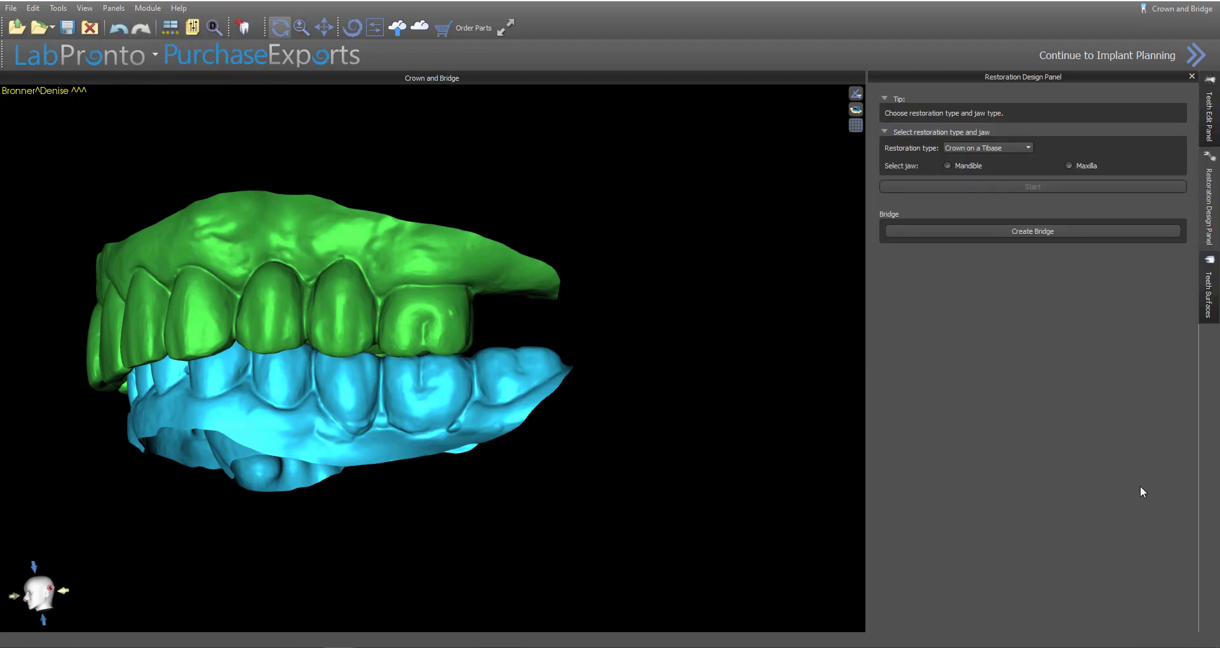
Step: Hide the Raw Mandibular Scan so the occlusal side of the maxillary arch is exposed
{"action": "left_click", "coordinate": [1212, 299]}
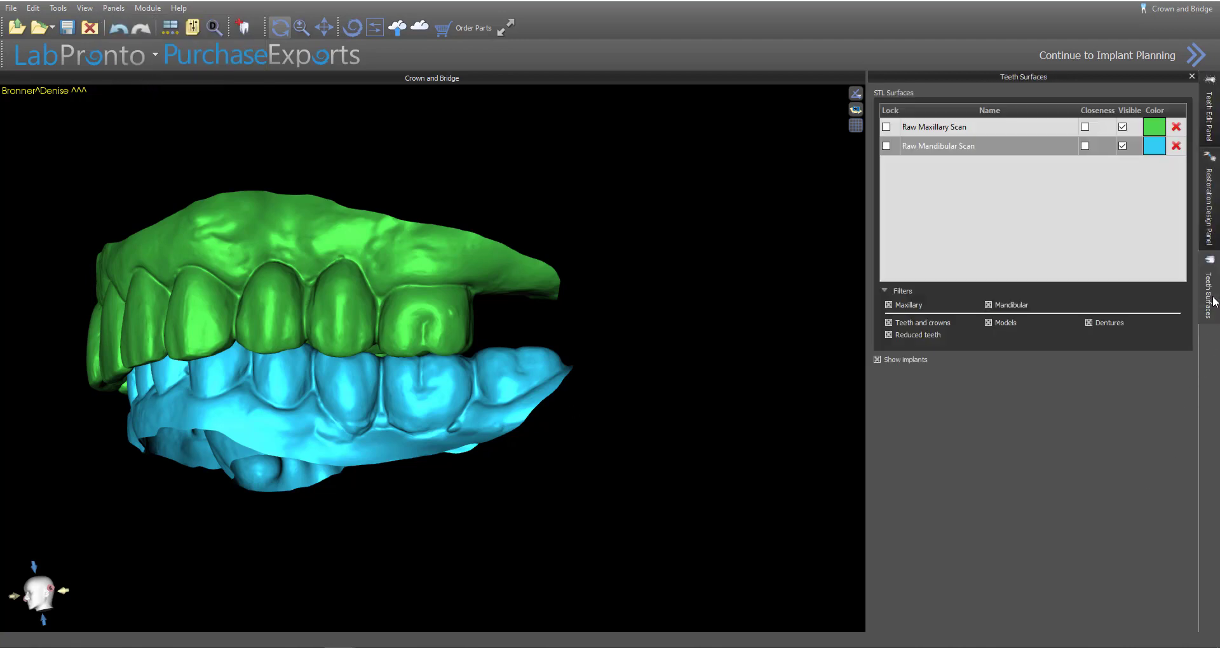
{"action": "left_click", "coordinate": [1123, 146]}
{"action": "left_click_drag", "start_coordinate": [318, 419], "coordinate": [360, 398]}
{"action": "middle_click_drag", "start_coordinate": [371, 449], "coordinate": [370, 529]}
{"action": "left_click_drag", "start_coordinate": [371, 528], "coordinate": [402, 511]}
{"action": "right_click_drag", "start_coordinate": [402, 512], "coordinate": [397, 477]}
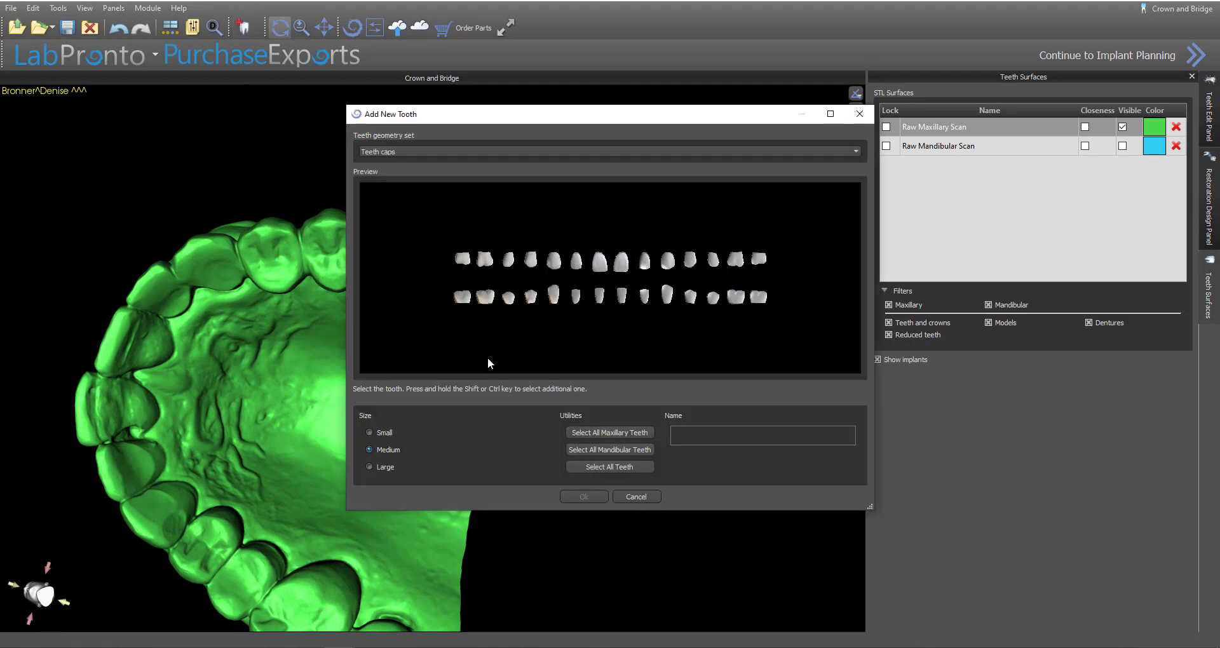
Step: Add a medium Left Maxillary Second Molar from the Mitch Hurst Flat Anatomy Library directly behind the last molar on the maxillary scan
{"action": "left_click", "coordinate": [428, 152]}
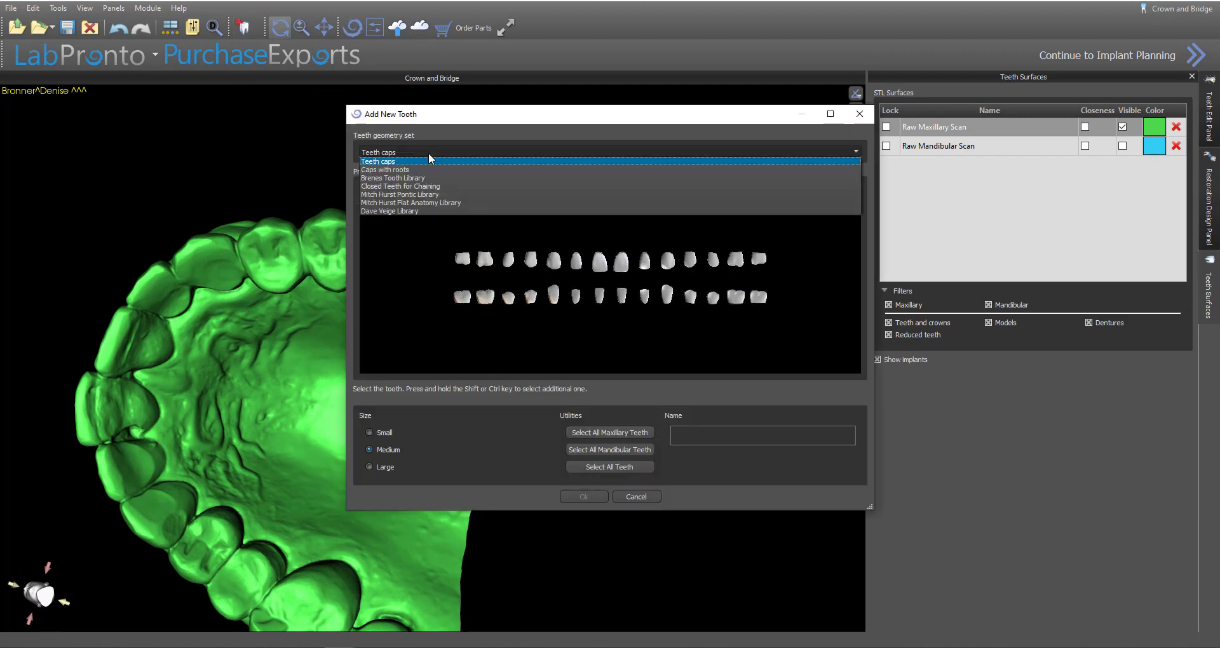
{"action": "left_click", "coordinate": [425, 204]}
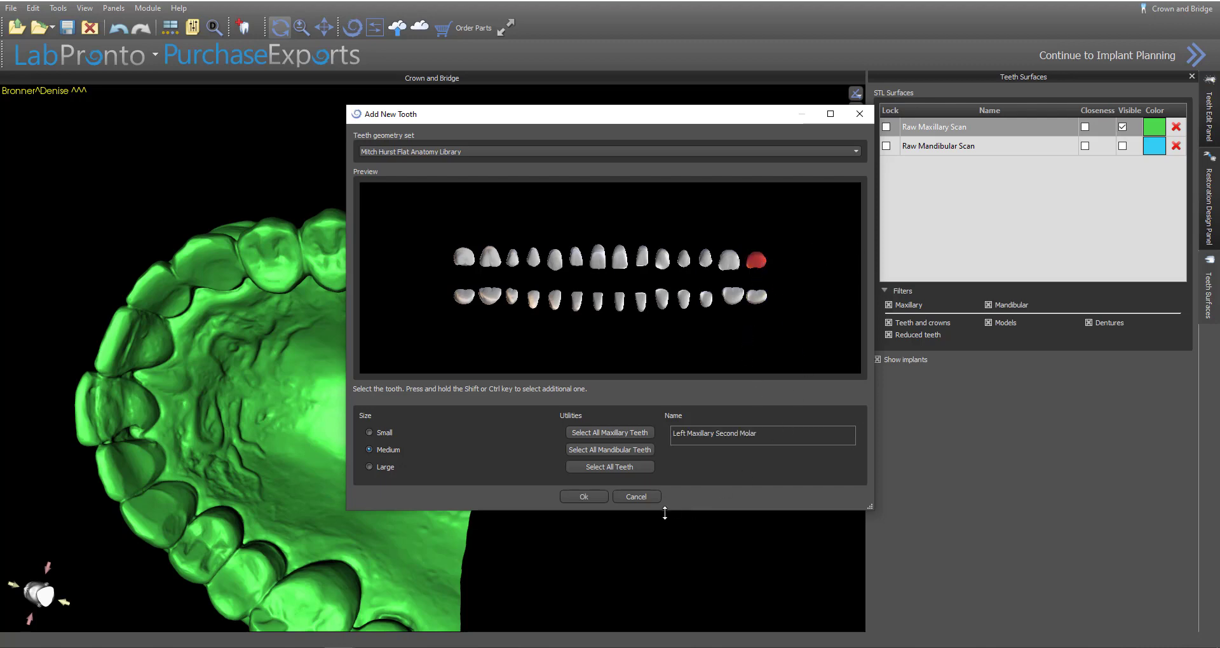
{"action": "left_click", "coordinate": [584, 497]}
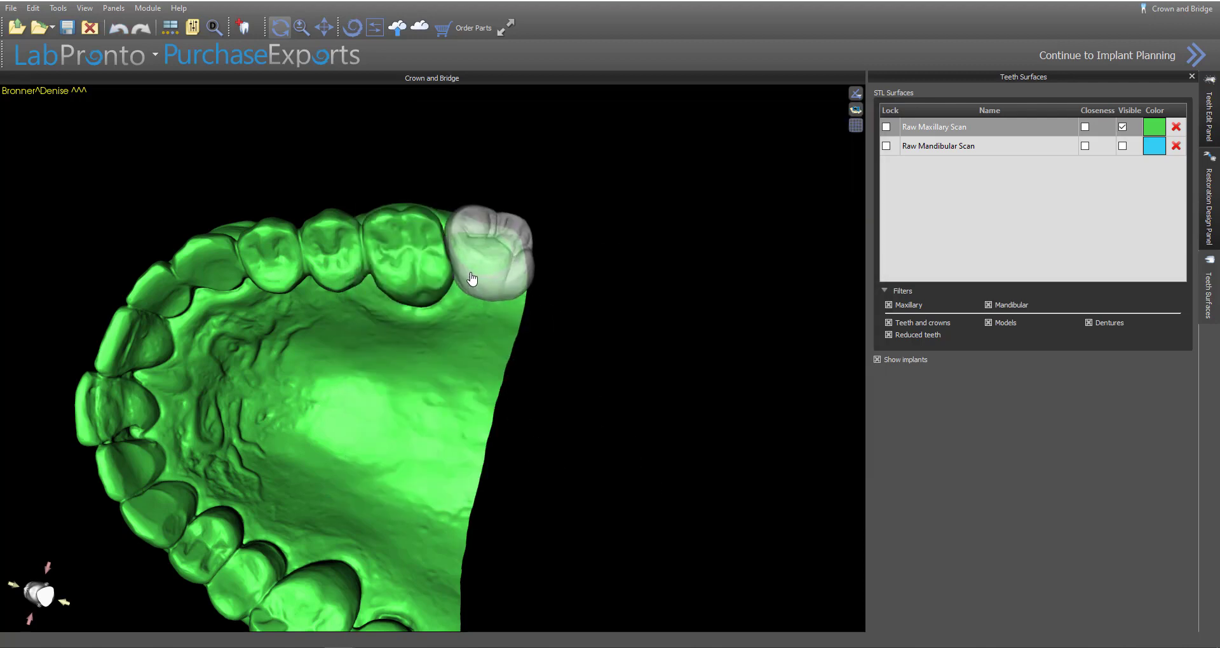
{"action": "left_click", "coordinate": [472, 278]}
Step: Start Manipulate Model on the Left Maxillary Second Molar and tilt it roughly in line with the neighbouring molar from the cheek and rear sides
{"action": "left_click_drag", "start_coordinate": [604, 539], "coordinate": [792, 528]}
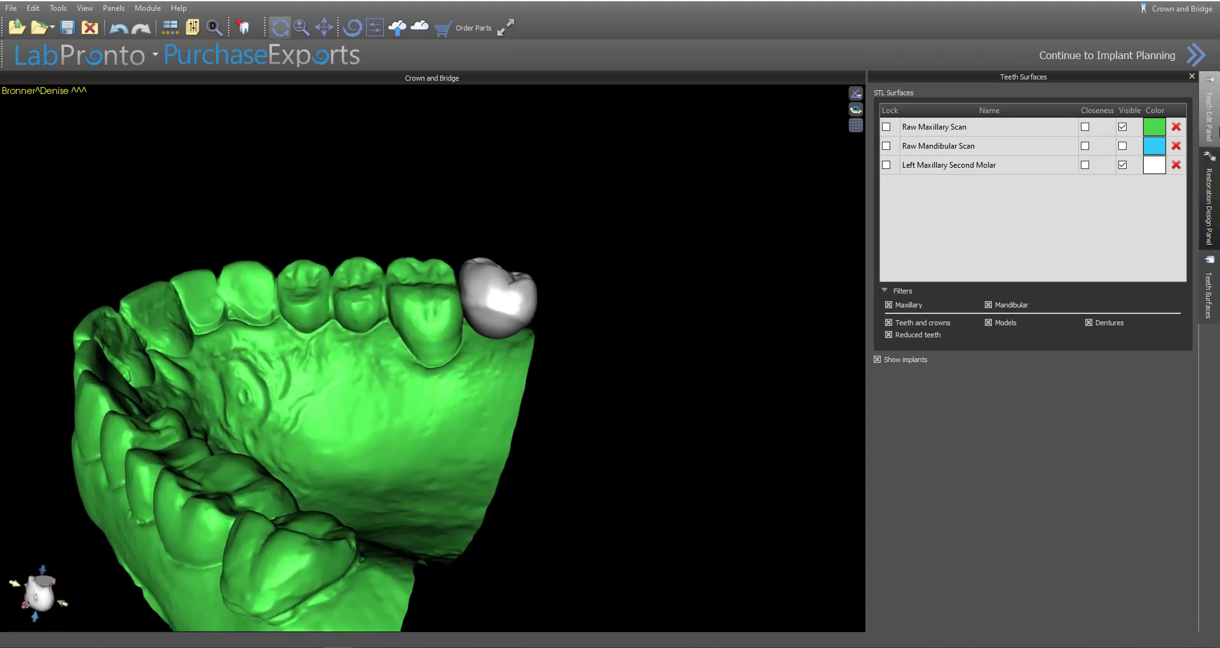
{"action": "left_click", "coordinate": [1215, 125]}
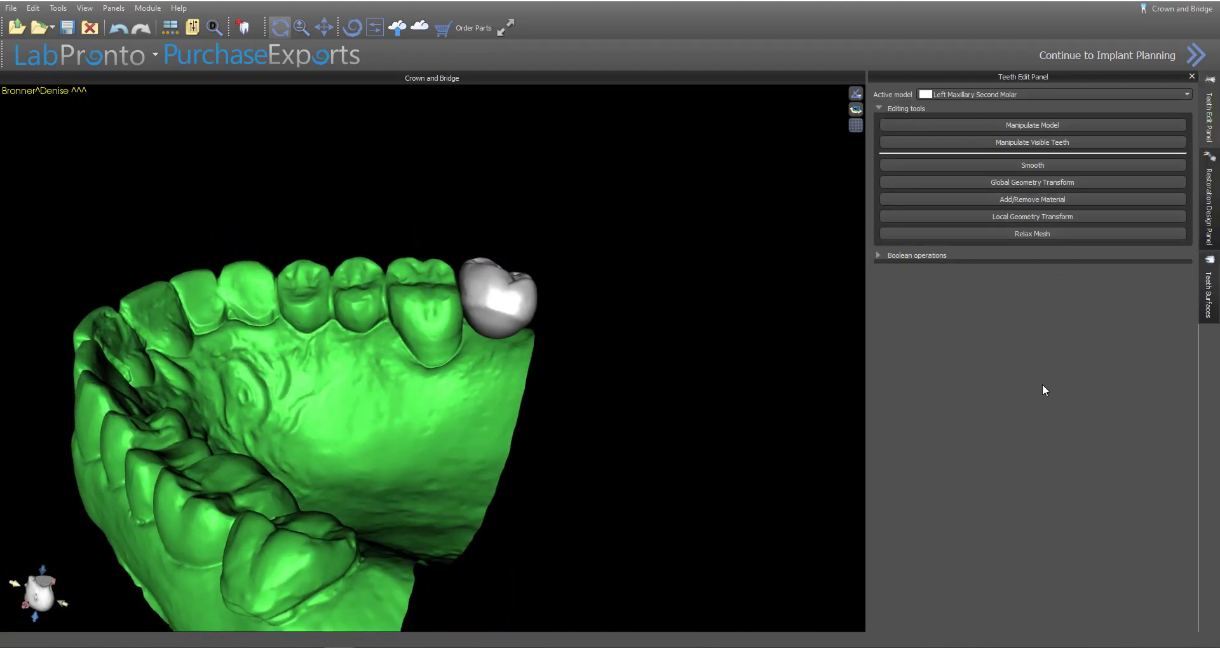
{"action": "left_click_drag", "start_coordinate": [680, 439], "coordinate": [712, 566]}
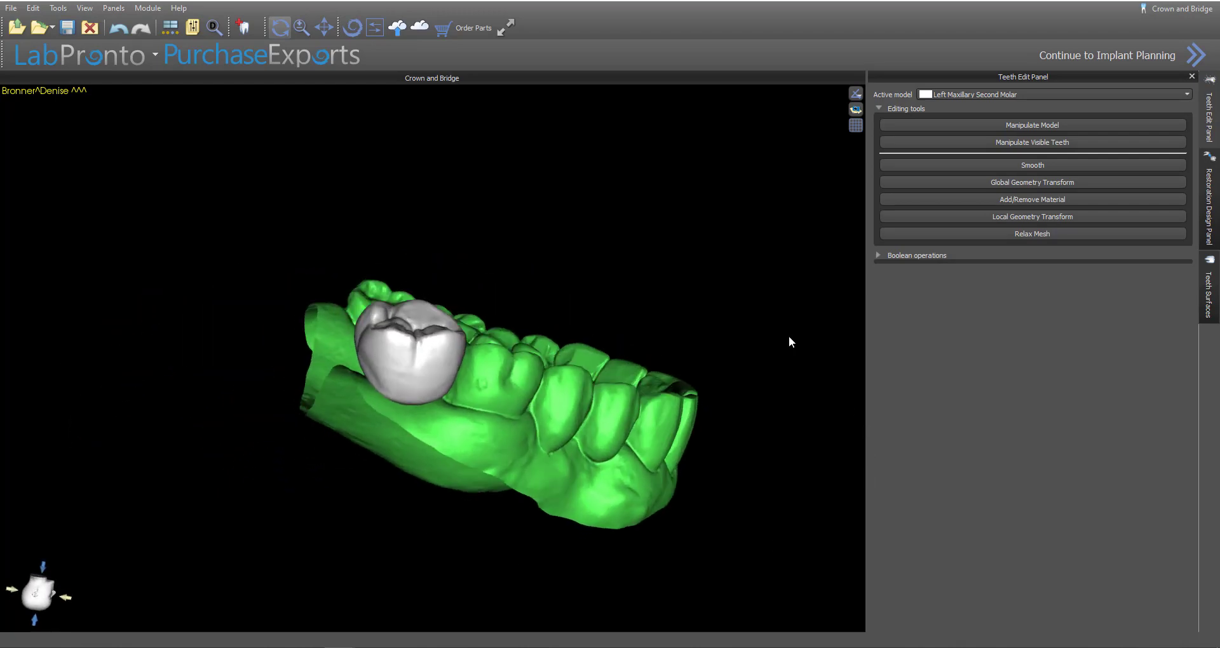
{"action": "left_click_drag", "start_coordinate": [688, 275], "coordinate": [458, 298]}
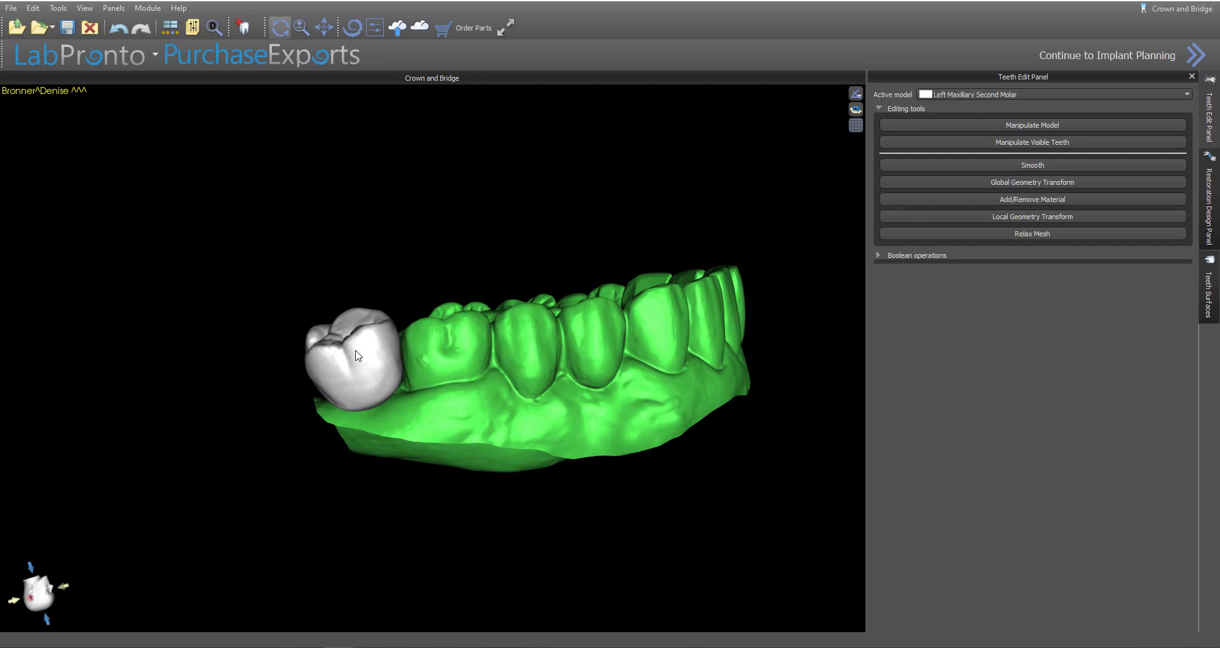
{"action": "left_click", "coordinate": [1003, 125]}
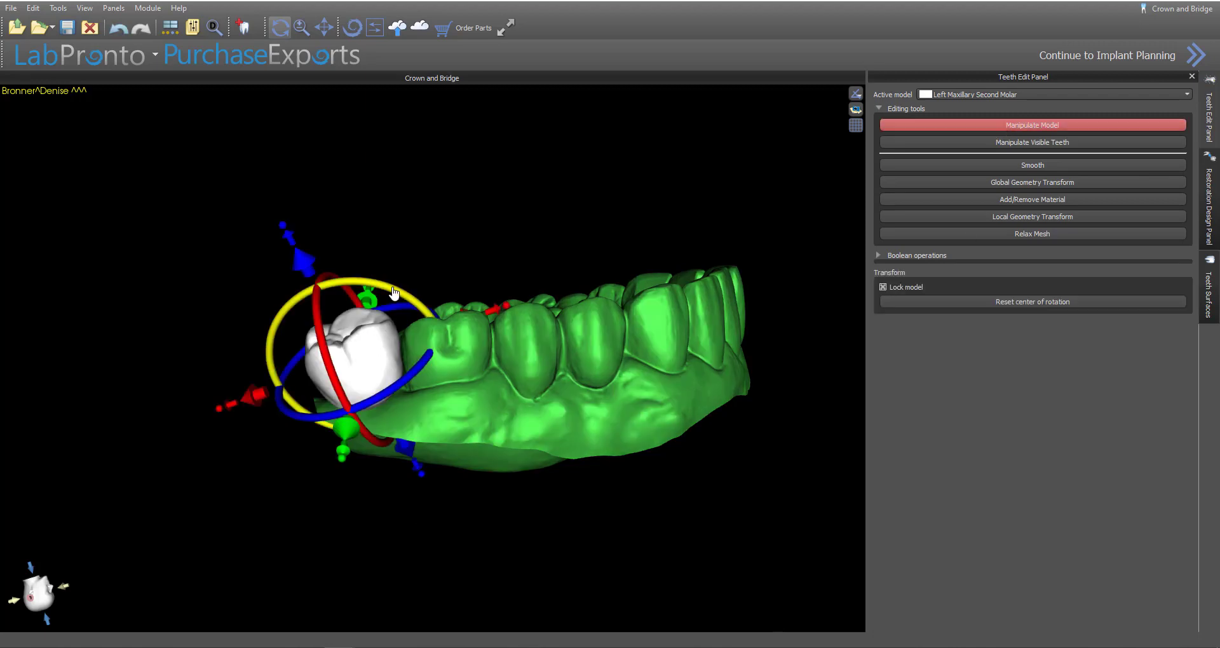
{"action": "left_click_drag", "start_coordinate": [411, 292], "coordinate": [418, 301]}
{"action": "left_click_drag", "start_coordinate": [305, 439], "coordinate": [268, 432]}
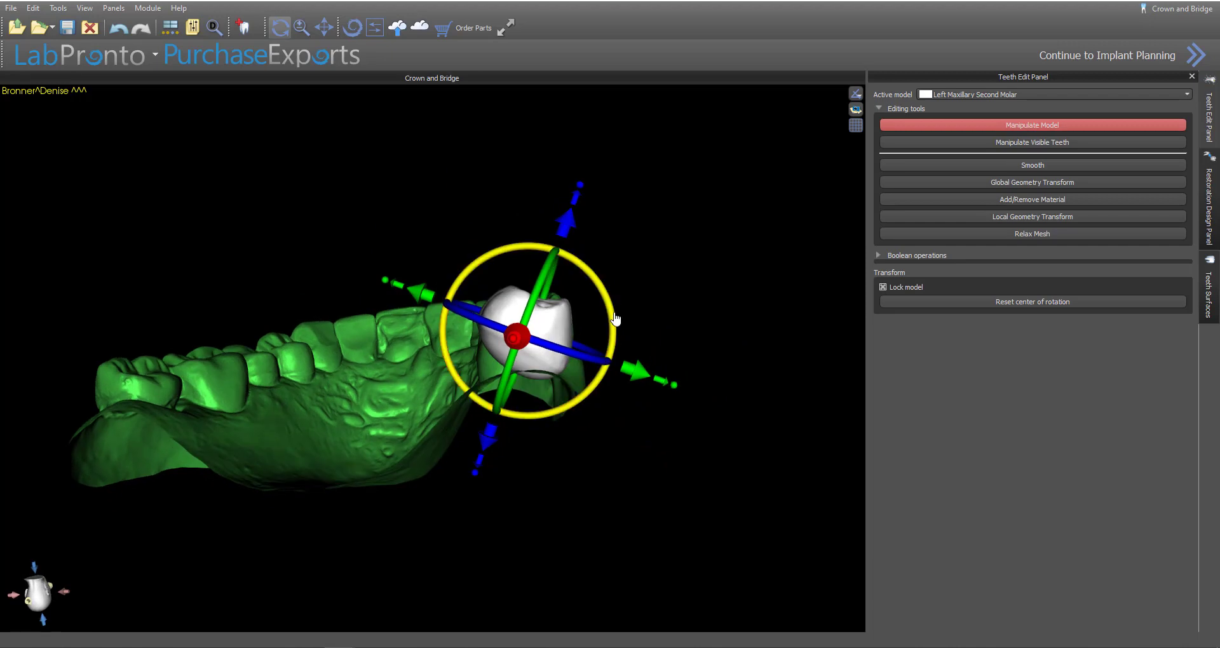
{"action": "left_click_drag", "start_coordinate": [616, 319], "coordinate": [593, 277]}
Step: From close behind, fine-tune the virtual molar's sideways tilt, lower it slightly toward the gum and shift it slightly toward the cheek
{"action": "left_click_drag", "start_coordinate": [340, 200], "coordinate": [353, 232]}
{"action": "right_click_drag", "start_coordinate": [353, 232], "coordinate": [335, 138]}
{"action": "left_click_drag", "start_coordinate": [334, 141], "coordinate": [305, 220]}
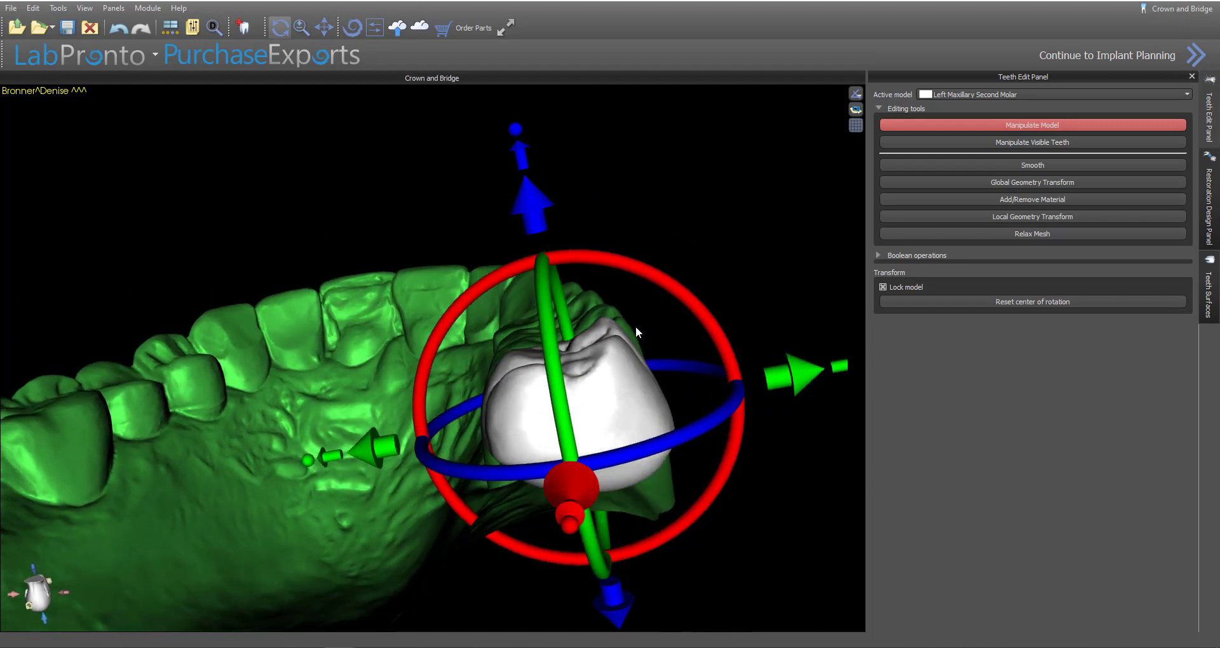
{"action": "left_click_drag", "start_coordinate": [677, 295], "coordinate": [648, 331]}
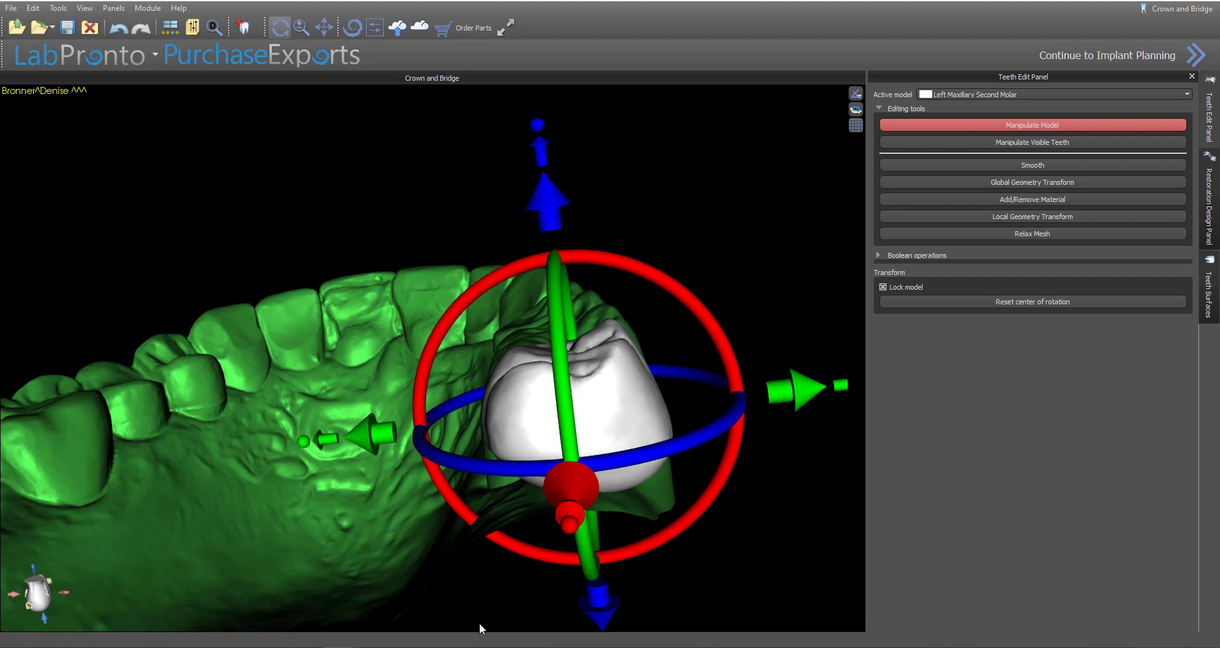
{"action": "mouse_move", "coordinate": [383, 580]}
{"action": "left_mouse_down"}
{"action": "mouse_move", "coordinate": [381, 556]}
{"action": "mouse_move", "coordinate": [372, 567]}
{"action": "left_mouse_up"}
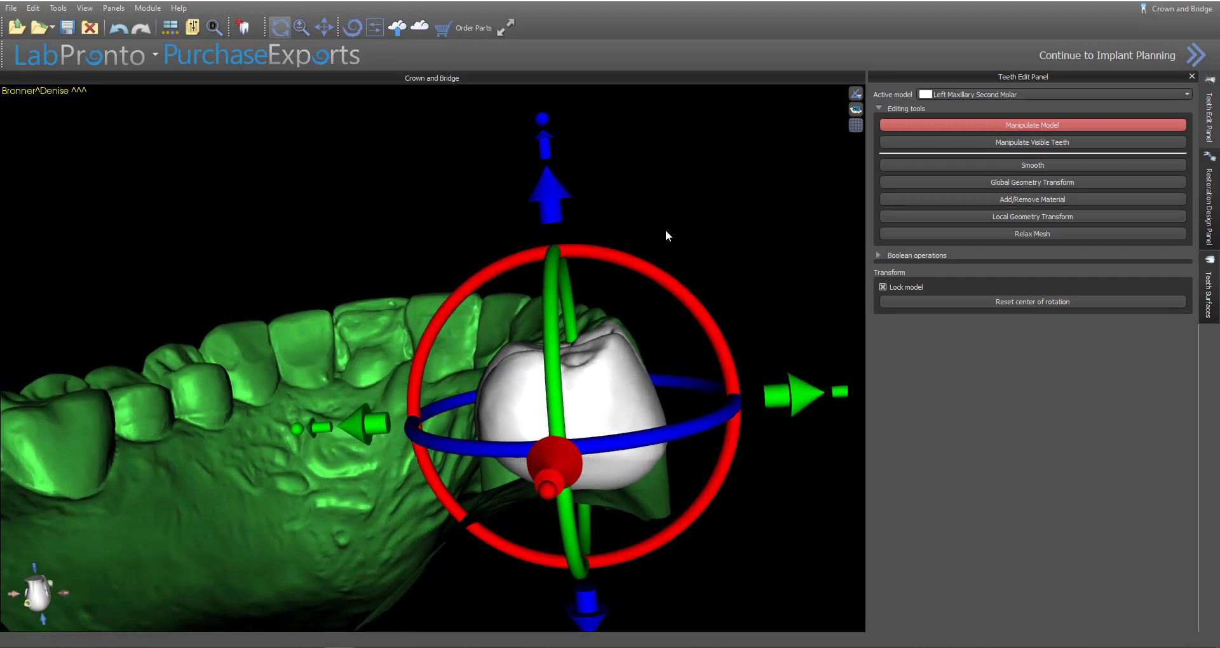
{"action": "left_click_drag", "start_coordinate": [550, 194], "coordinate": [550, 201]}
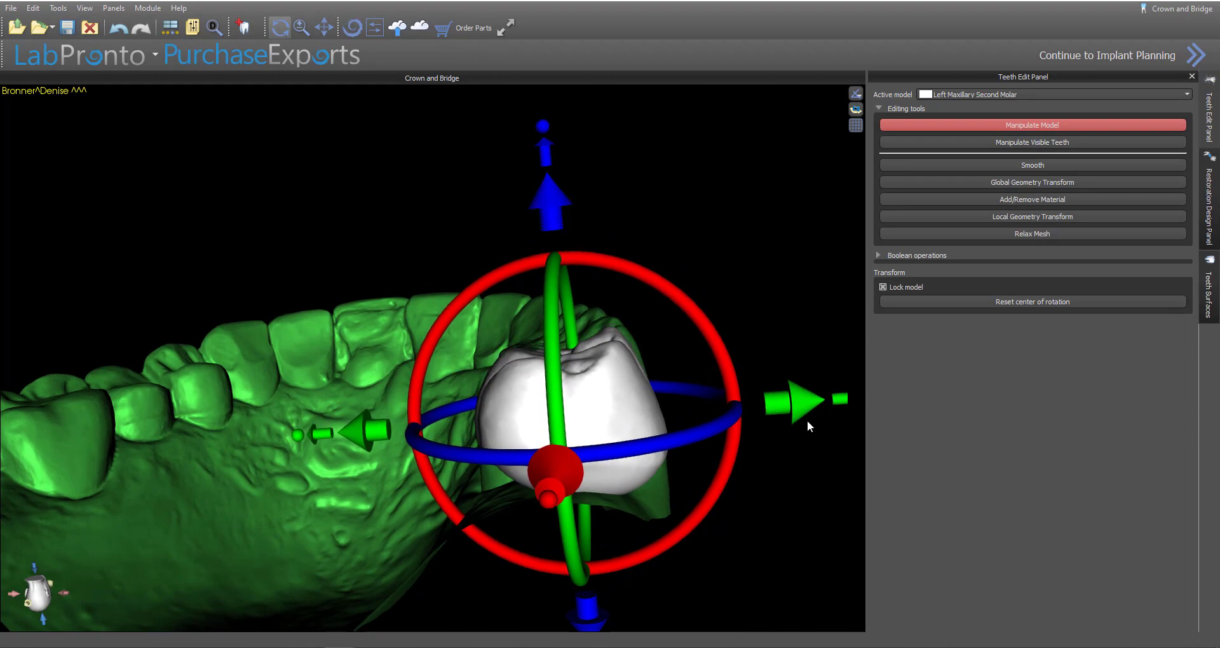
{"action": "left_click_drag", "start_coordinate": [808, 422], "coordinate": [812, 422]}
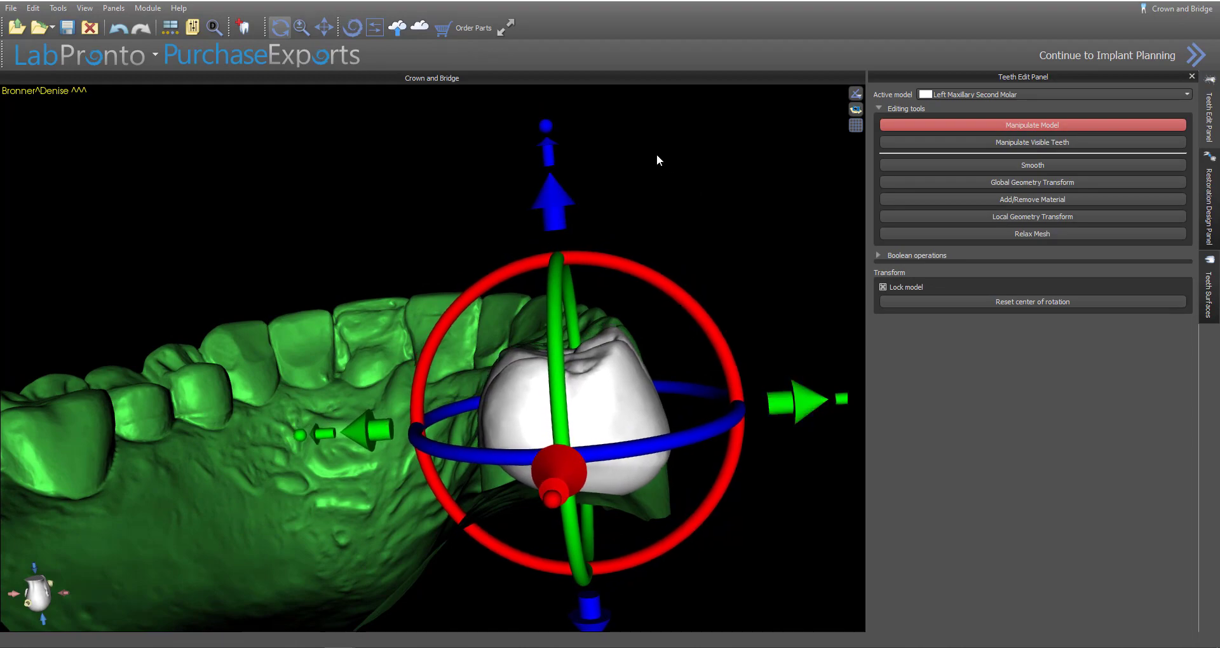
Step: In occlusal view, move the virtual molar slightly back from its neighbour and shrink it front to back to fit the arch end
{"action": "left_click_drag", "start_coordinate": [658, 156], "coordinate": [607, 409]}
{"action": "left_click_drag", "start_coordinate": [439, 137], "coordinate": [328, 213]}
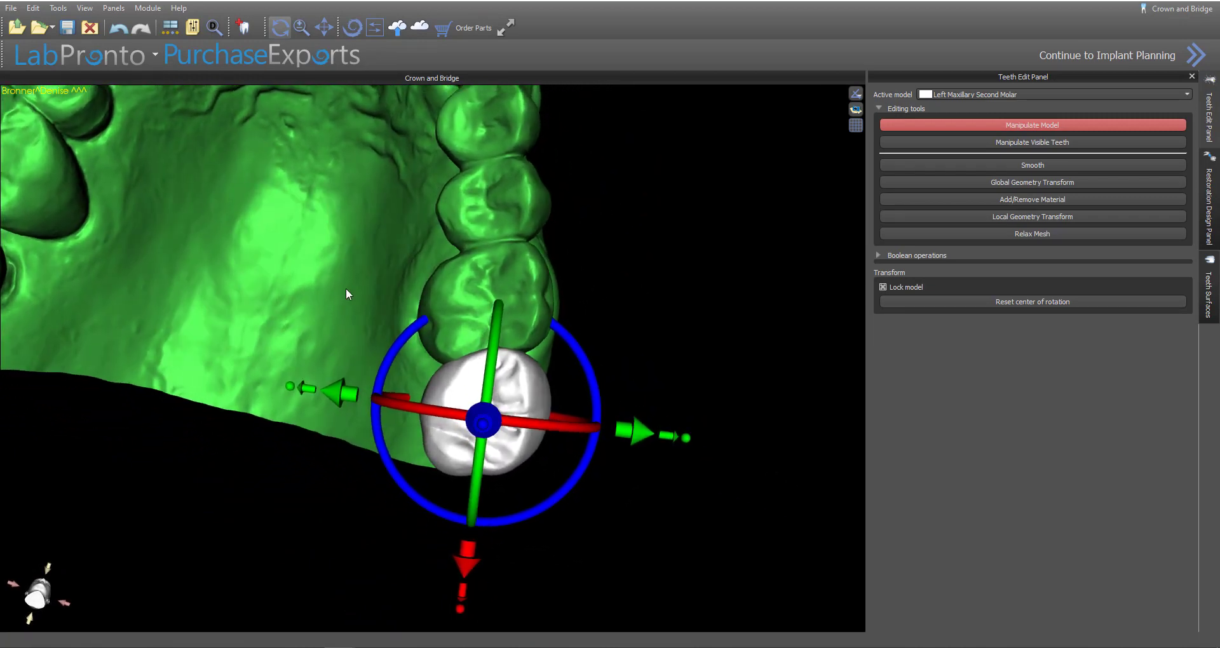
{"action": "left_click_drag", "start_coordinate": [582, 545], "coordinate": [561, 562]}
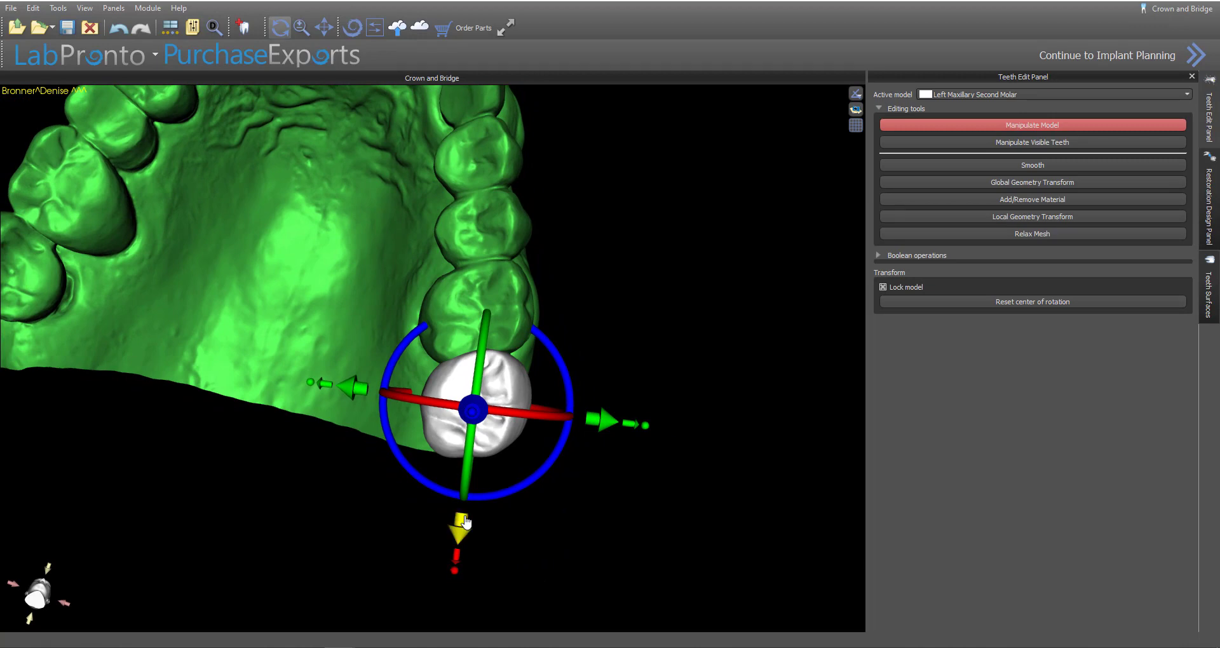
{"action": "left_click_drag", "start_coordinate": [461, 531], "coordinate": [463, 539]}
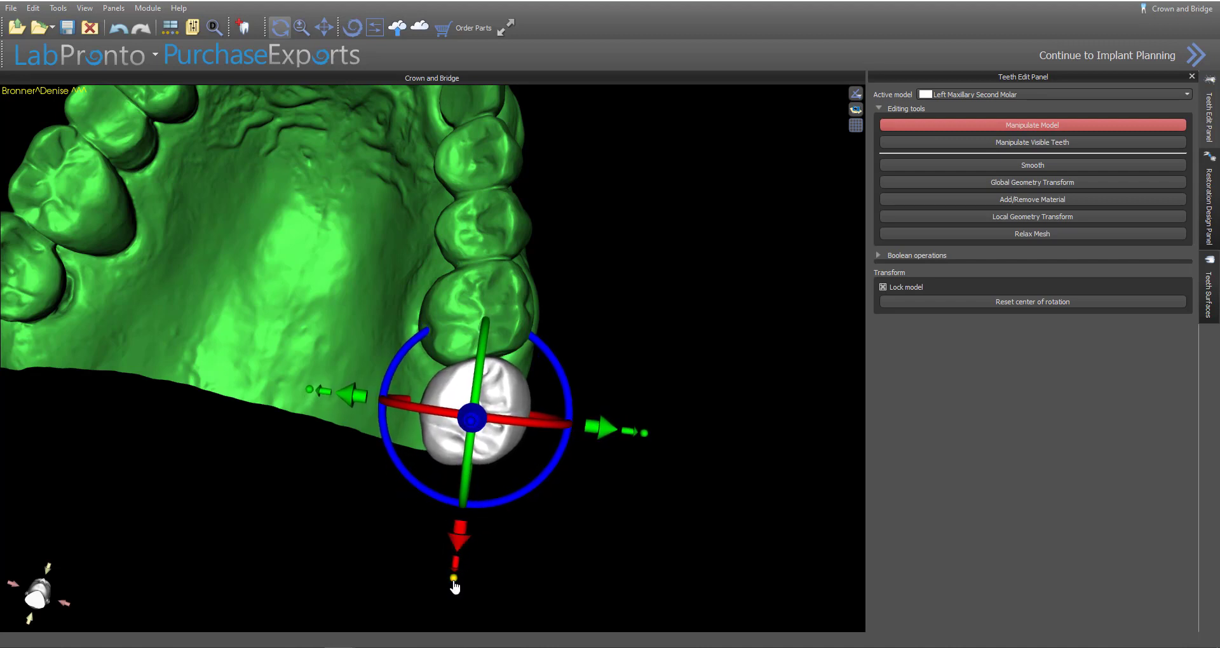
{"action": "left_click_drag", "start_coordinate": [456, 586], "coordinate": [463, 569]}
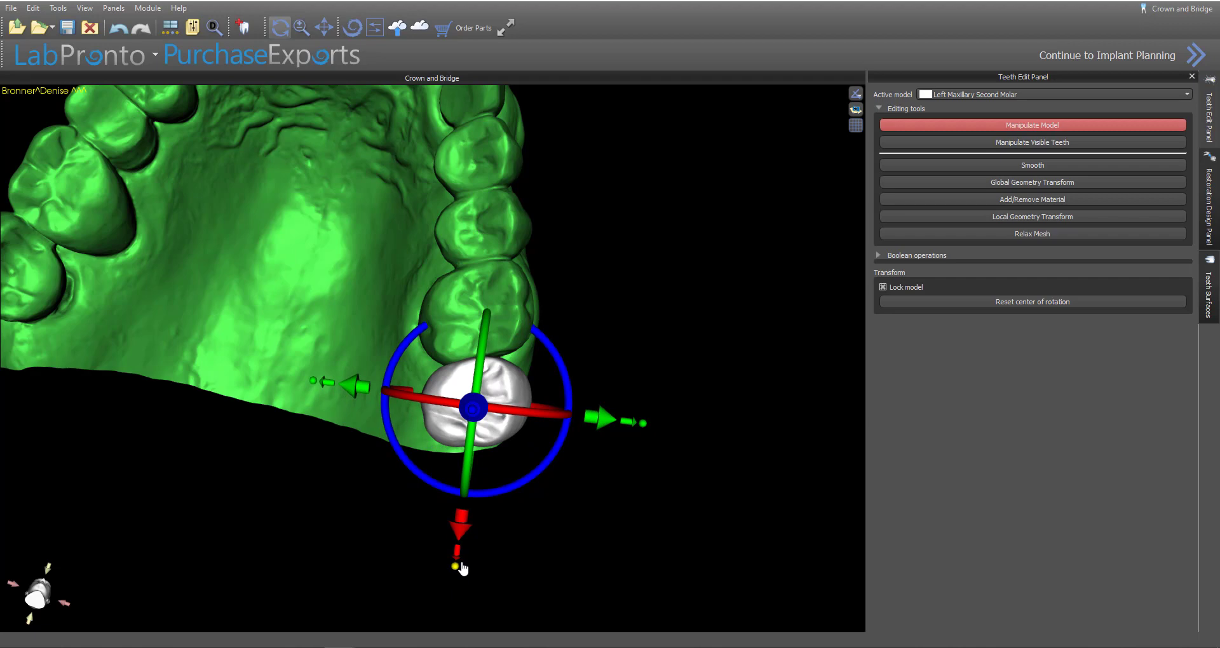
{"action": "left_click_drag", "start_coordinate": [341, 590], "coordinate": [387, 543]}
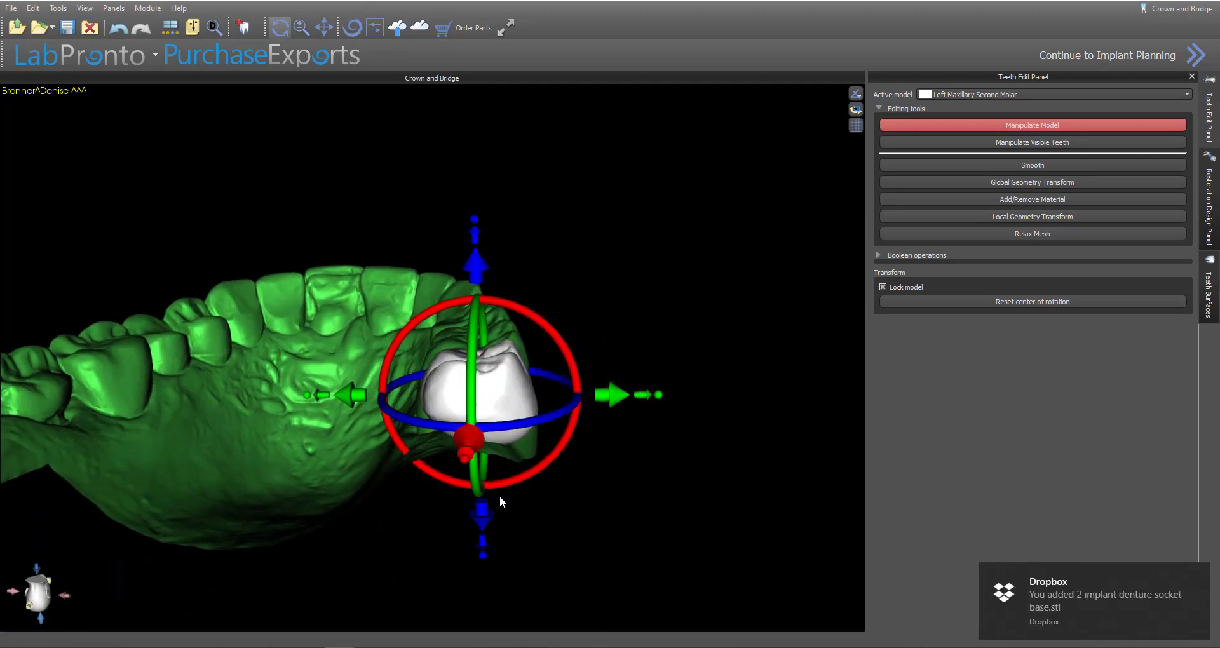
{"action": "left_click_drag", "start_coordinate": [502, 499], "coordinate": [337, 533]}
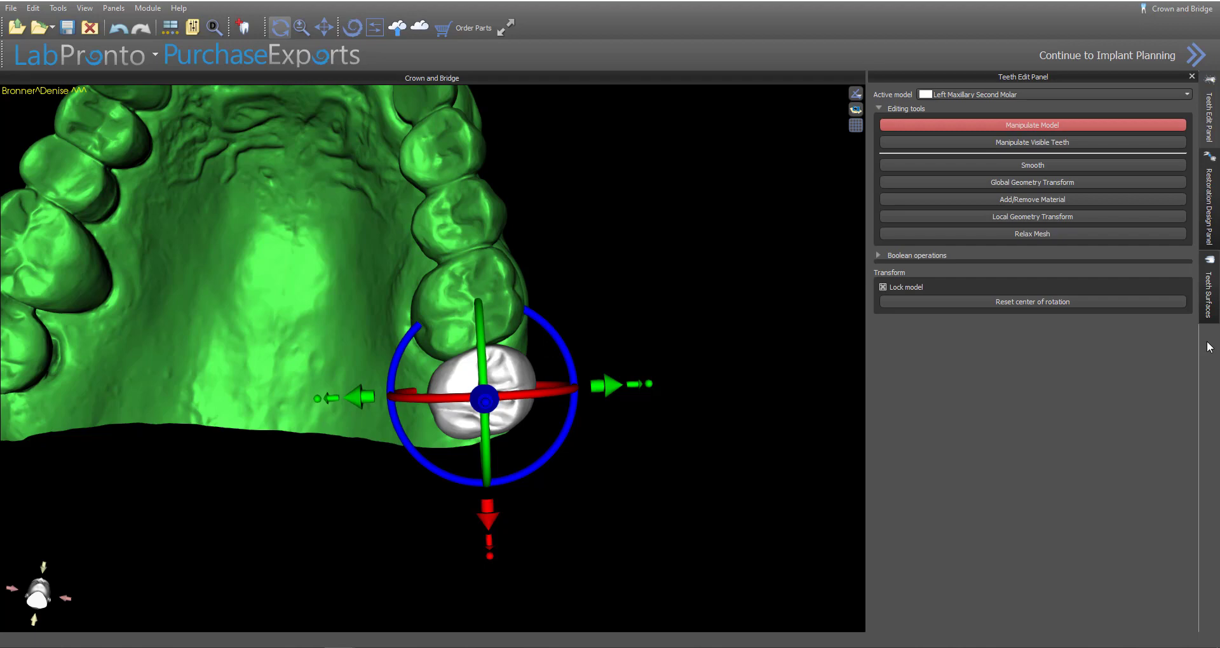
Step: Show the Raw Mandibular Scan, then tilt the virtual molar and lower it toward the gum to reduce overlap with the opposing teeth
{"action": "left_click", "coordinate": [1213, 288]}
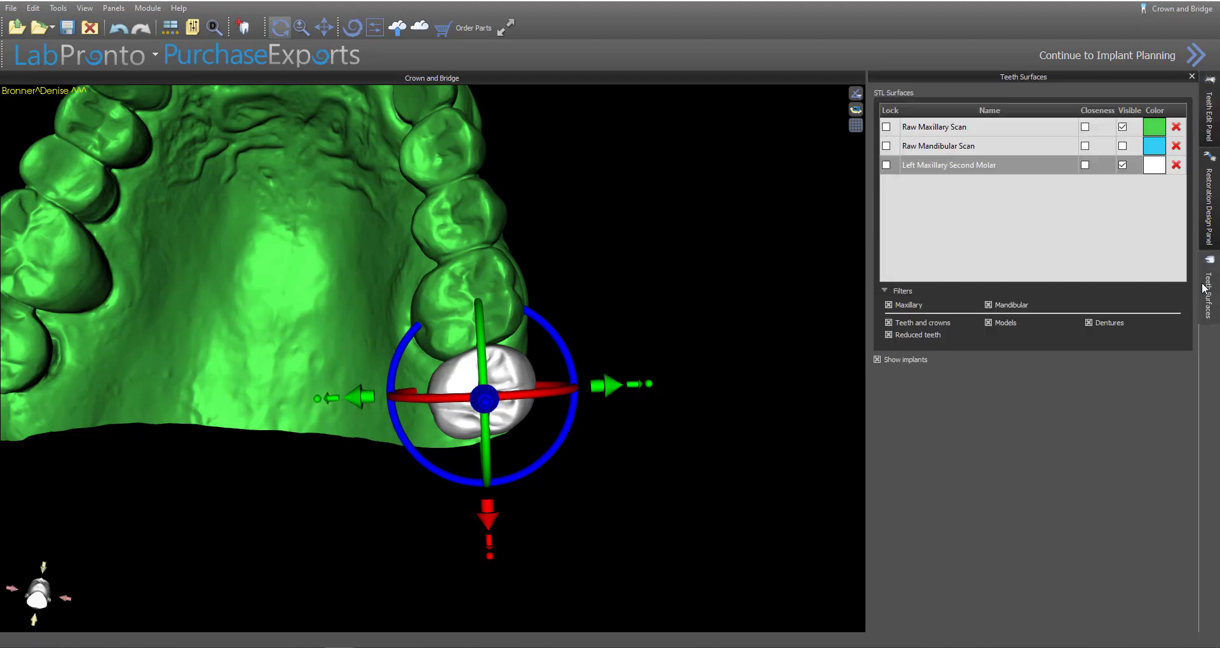
{"action": "left_click", "coordinate": [1123, 146]}
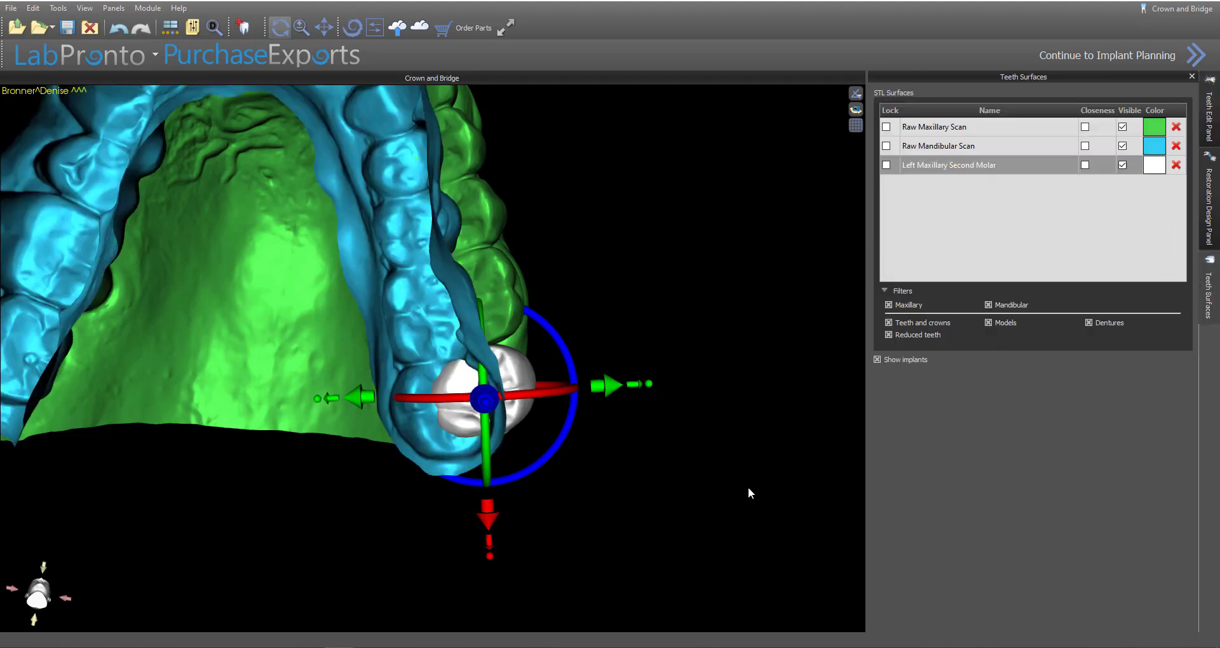
{"action": "left_click_drag", "start_coordinate": [444, 493], "coordinate": [396, 525]}
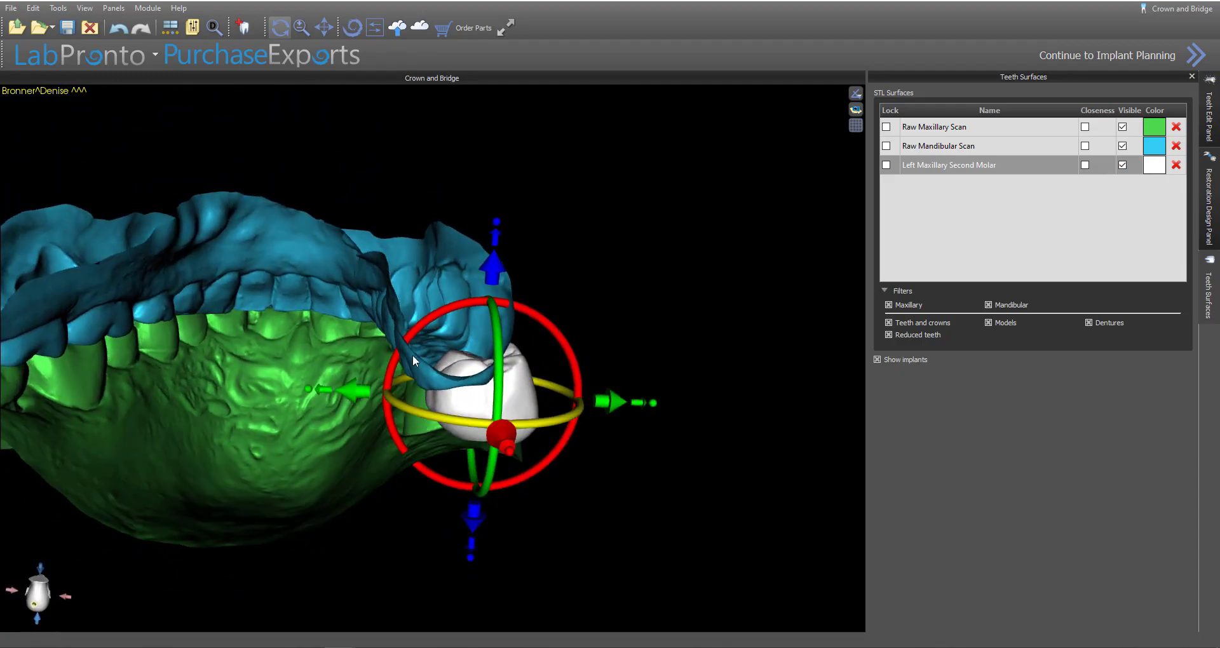
{"action": "left_click_drag", "start_coordinate": [429, 319], "coordinate": [421, 327]}
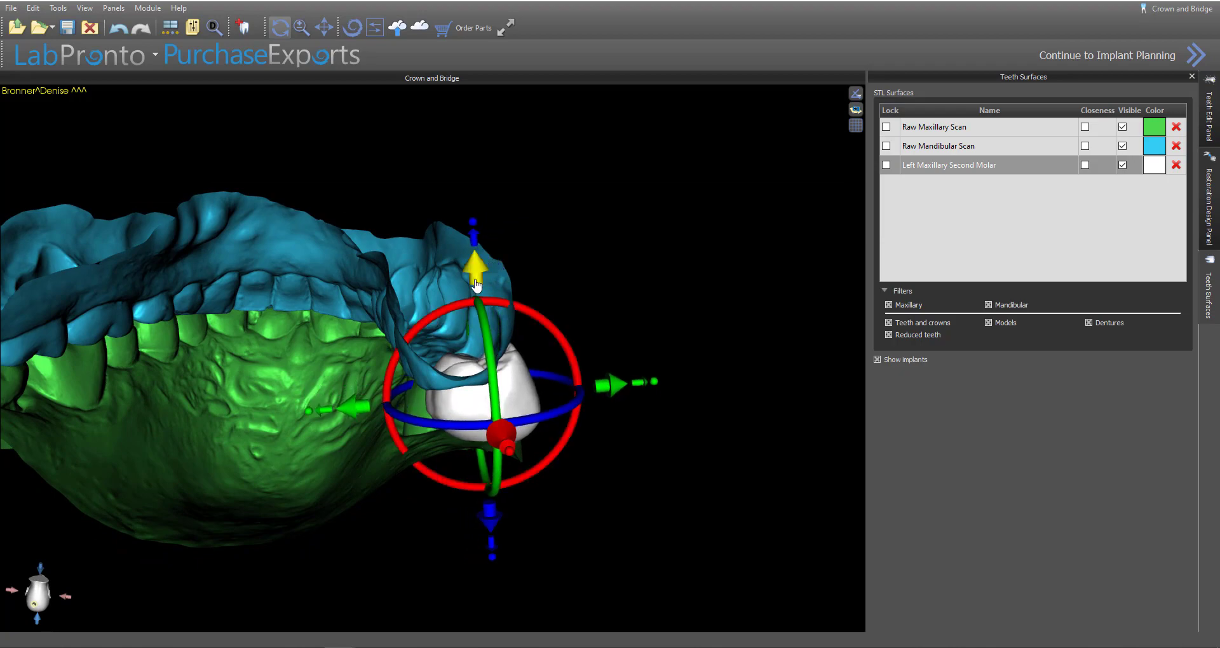
{"action": "left_click_drag", "start_coordinate": [476, 276], "coordinate": [474, 287]}
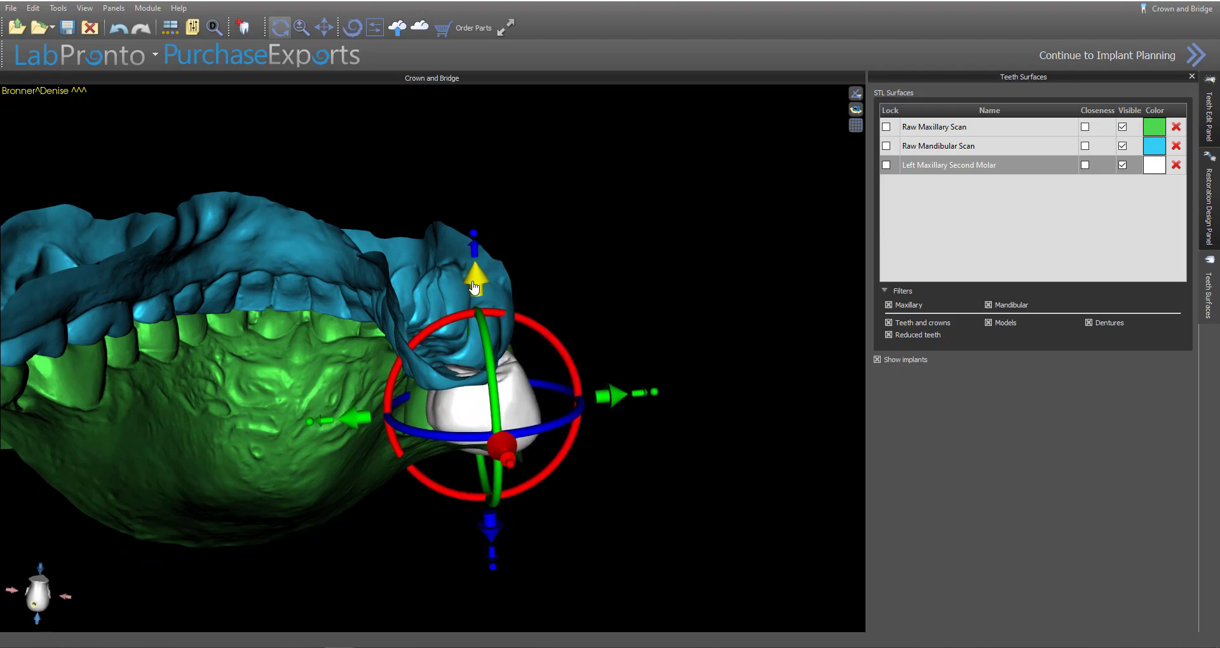
{"action": "left_click_drag", "start_coordinate": [431, 184], "coordinate": [459, 617]}
{"action": "left_click_drag", "start_coordinate": [441, 219], "coordinate": [441, 223]}
{"action": "left_click_drag", "start_coordinate": [520, 464], "coordinate": [594, 391]}
Step: Hide the mandibular scan and, in occlusal view, nudge the virtual molar backward and rotate it slightly about its long axis
{"action": "right_click", "coordinate": [276, 217]}
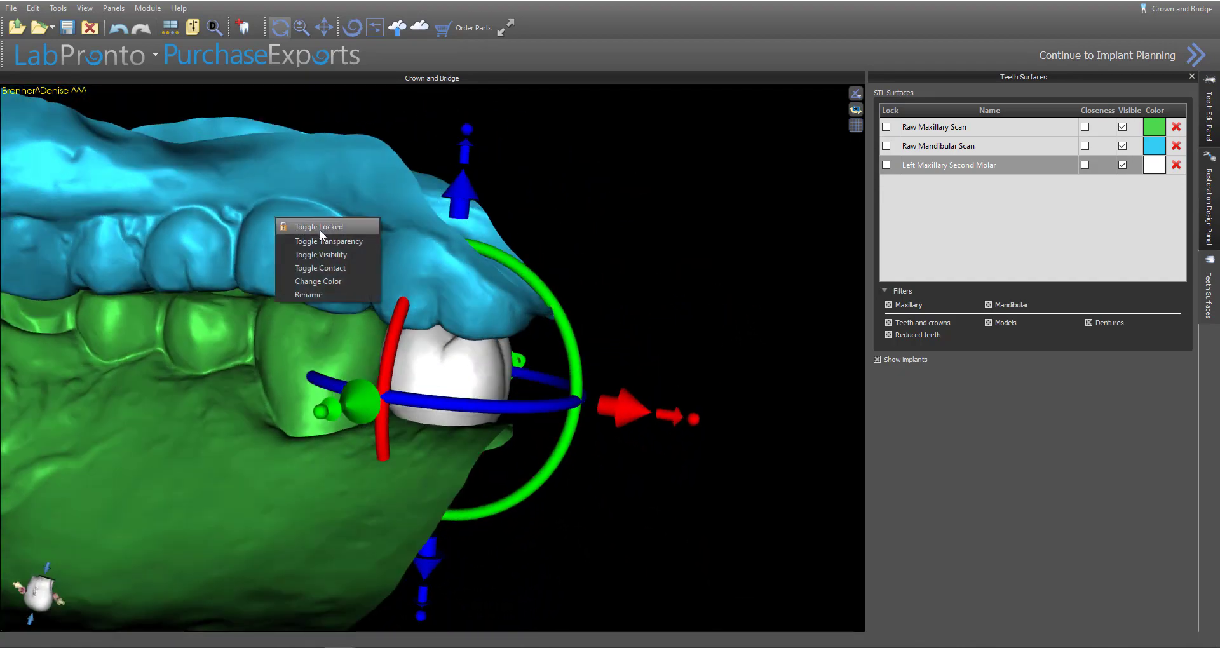
{"action": "left_click", "coordinate": [344, 254]}
{"action": "left_click_drag", "start_coordinate": [343, 254], "coordinate": [555, 546]}
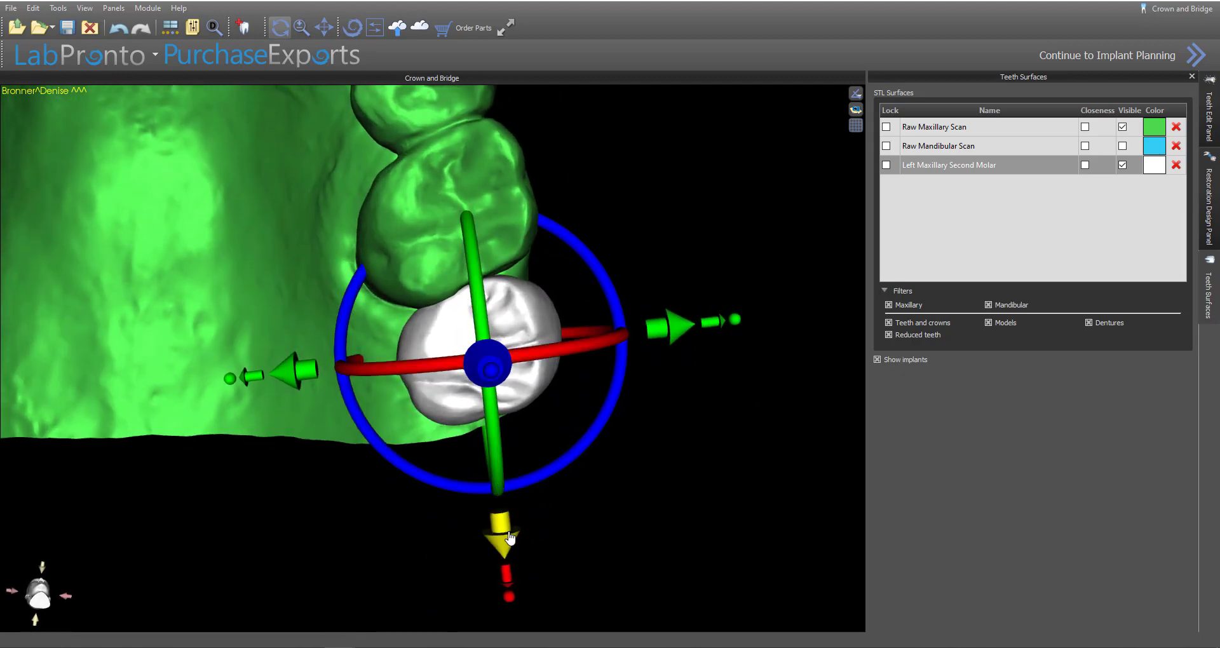
{"action": "left_click_drag", "start_coordinate": [512, 539], "coordinate": [513, 542]}
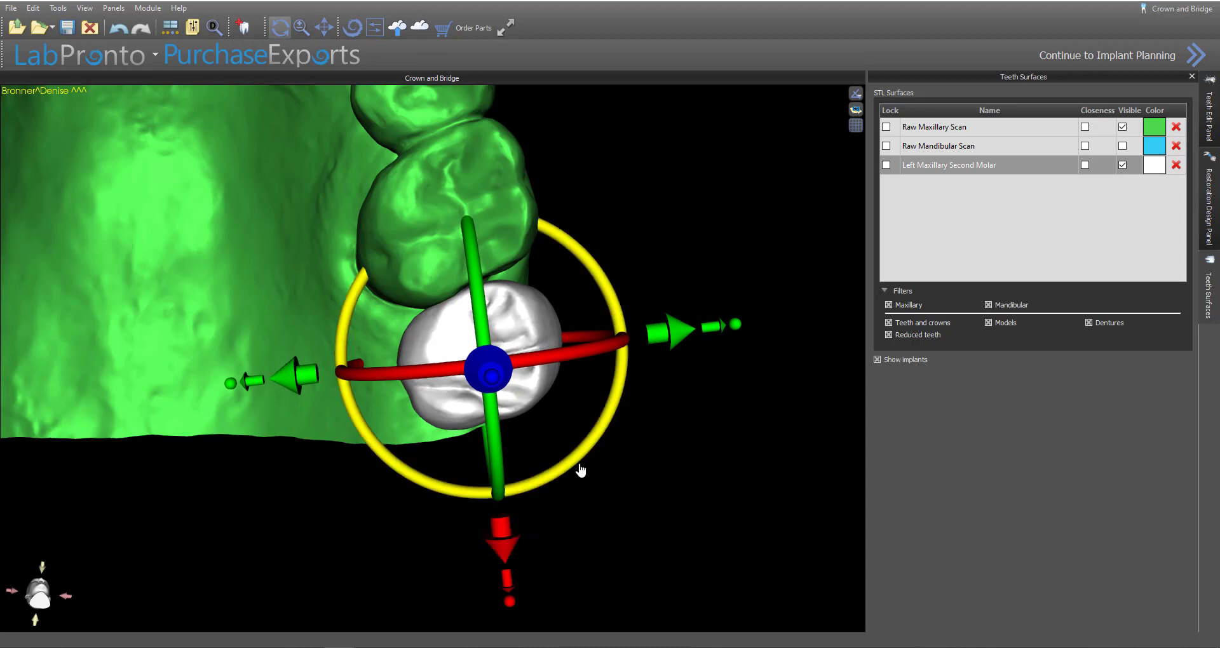
{"action": "left_click_drag", "start_coordinate": [580, 468], "coordinate": [585, 464]}
{"action": "left_click_drag", "start_coordinate": [535, 401], "coordinate": [537, 399]}
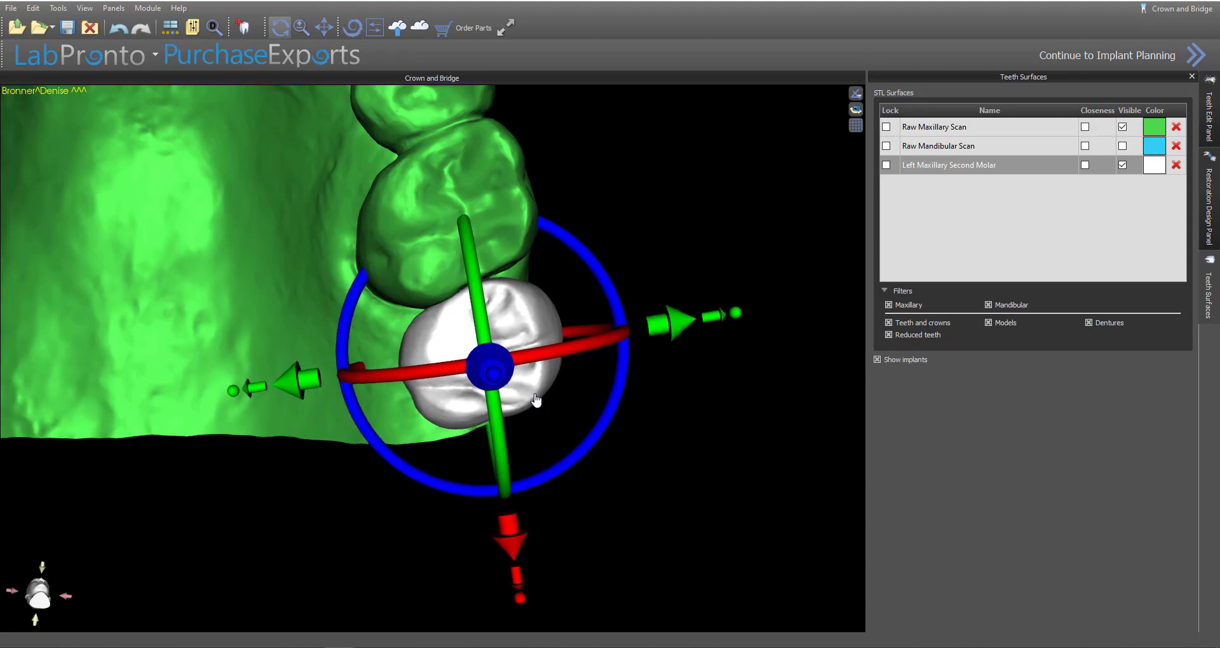
Step: Show the Raw Mandibular Scan again and examine where the virtual molar contacts the opposing teeth from several angles
{"action": "left_click_drag", "start_coordinate": [373, 577], "coordinate": [344, 382]}
{"action": "left_click", "coordinate": [1123, 146]}
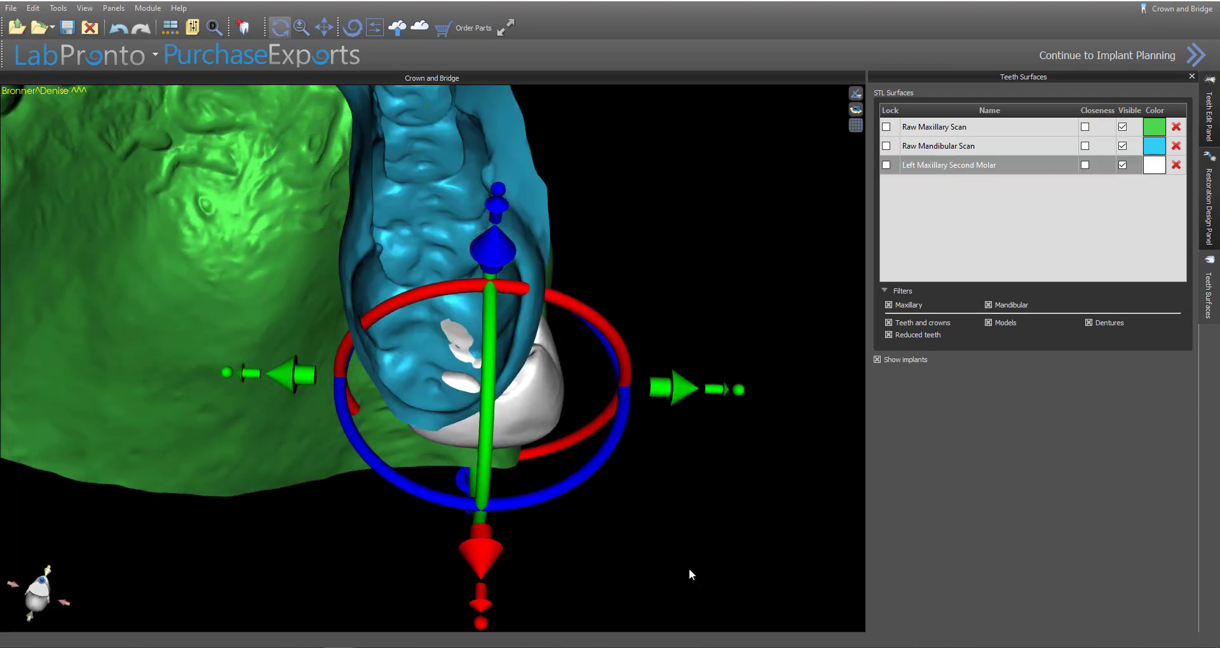
{"action": "left_click_drag", "start_coordinate": [551, 589], "coordinate": [405, 447]}
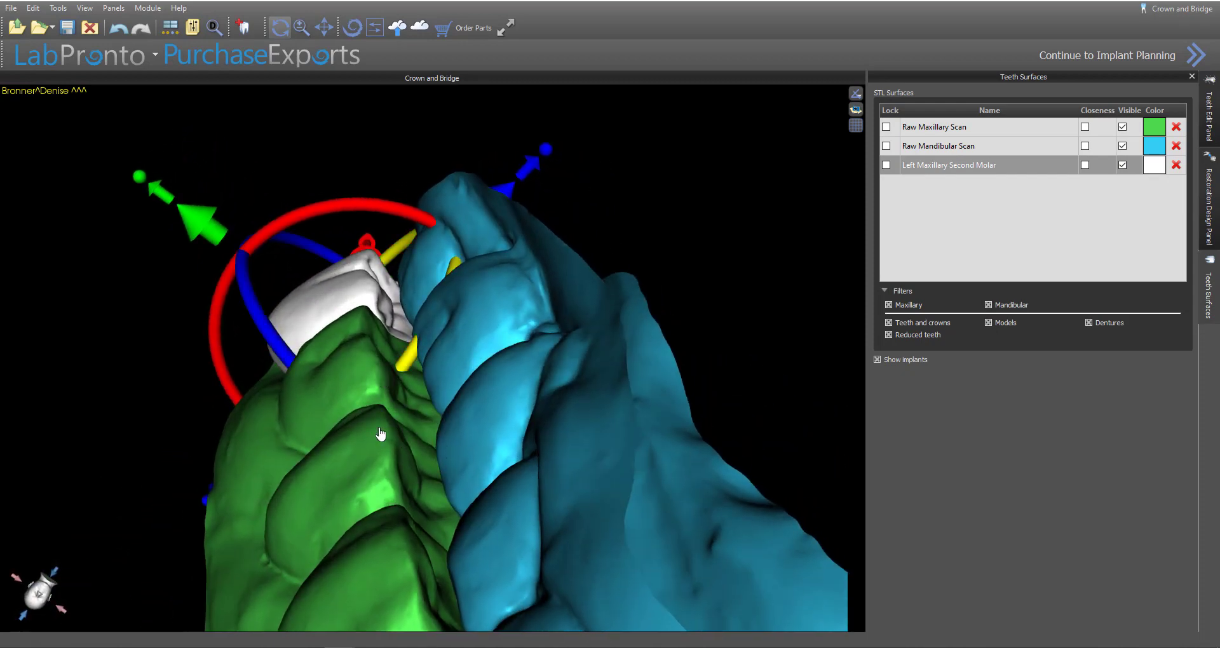
{"action": "left_click_drag", "start_coordinate": [539, 441], "coordinate": [413, 369]}
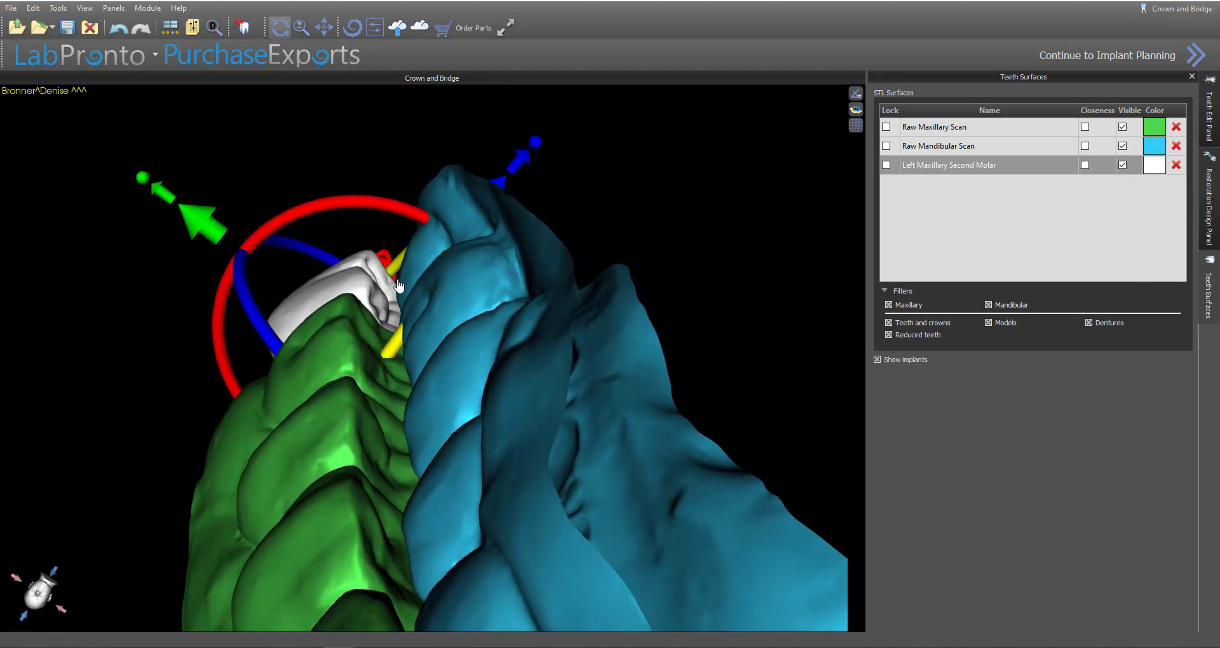
{"action": "left_click_drag", "start_coordinate": [127, 239], "coordinate": [1102, 603]}
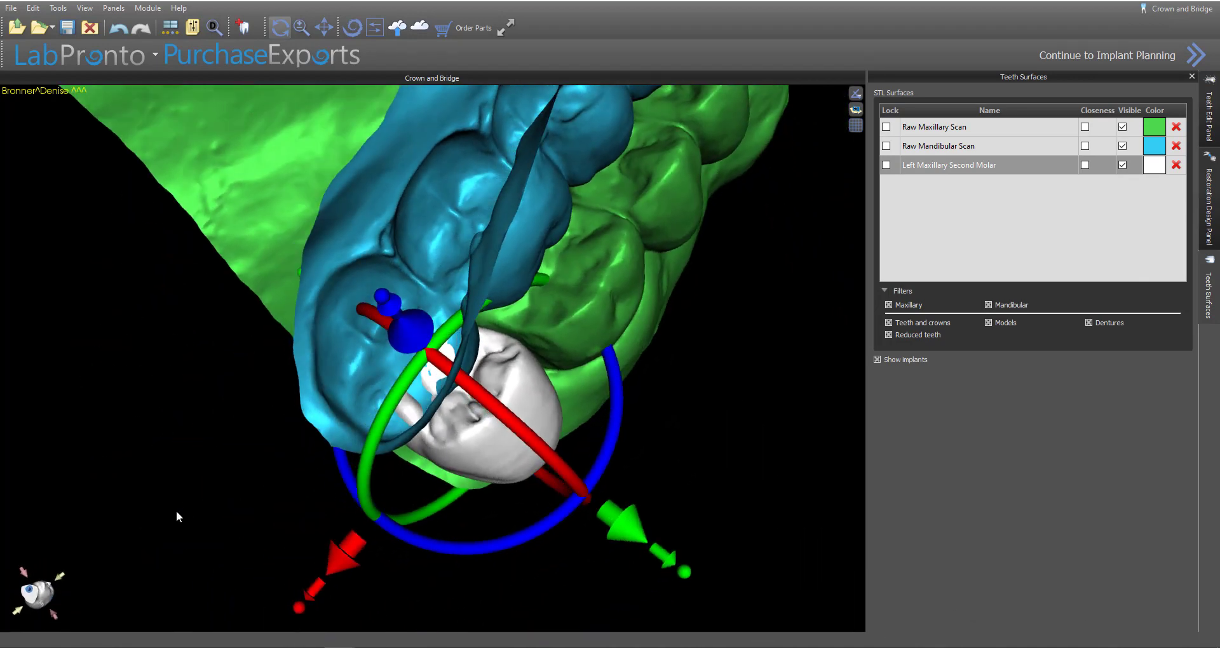
{"action": "left_click_drag", "start_coordinate": [176, 510], "coordinate": [493, 507]}
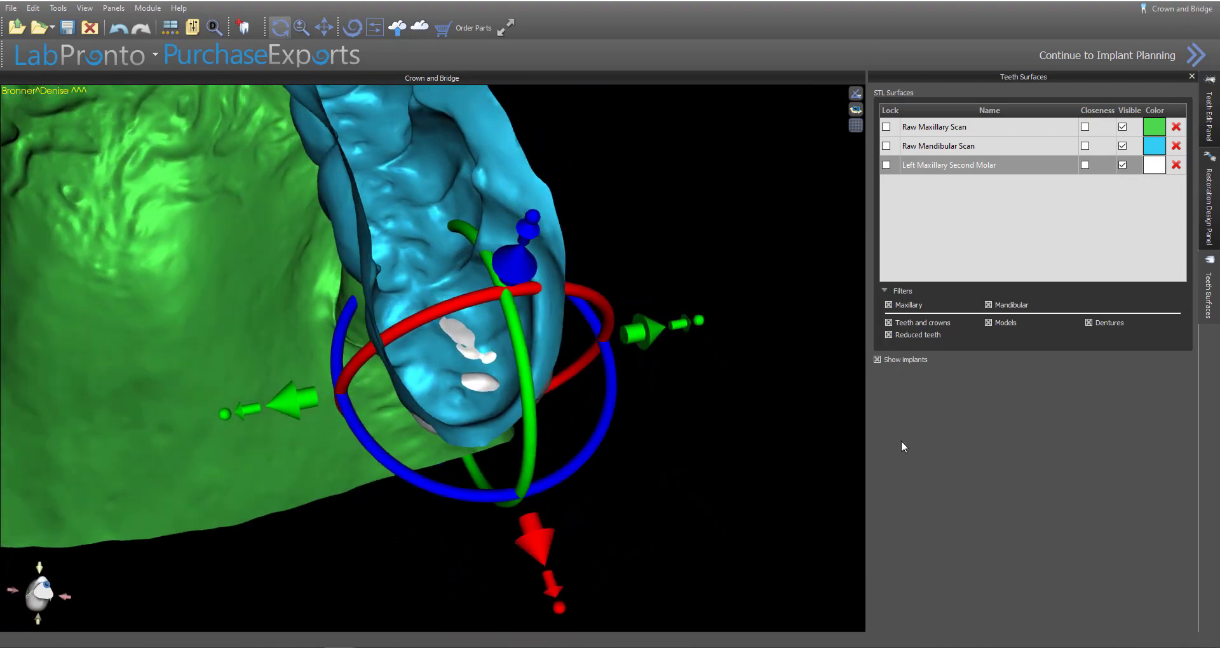
Step: Return to the teeth editing tools and turn off Manipulate Model for the virtual molar
{"action": "left_click", "coordinate": [1213, 210]}
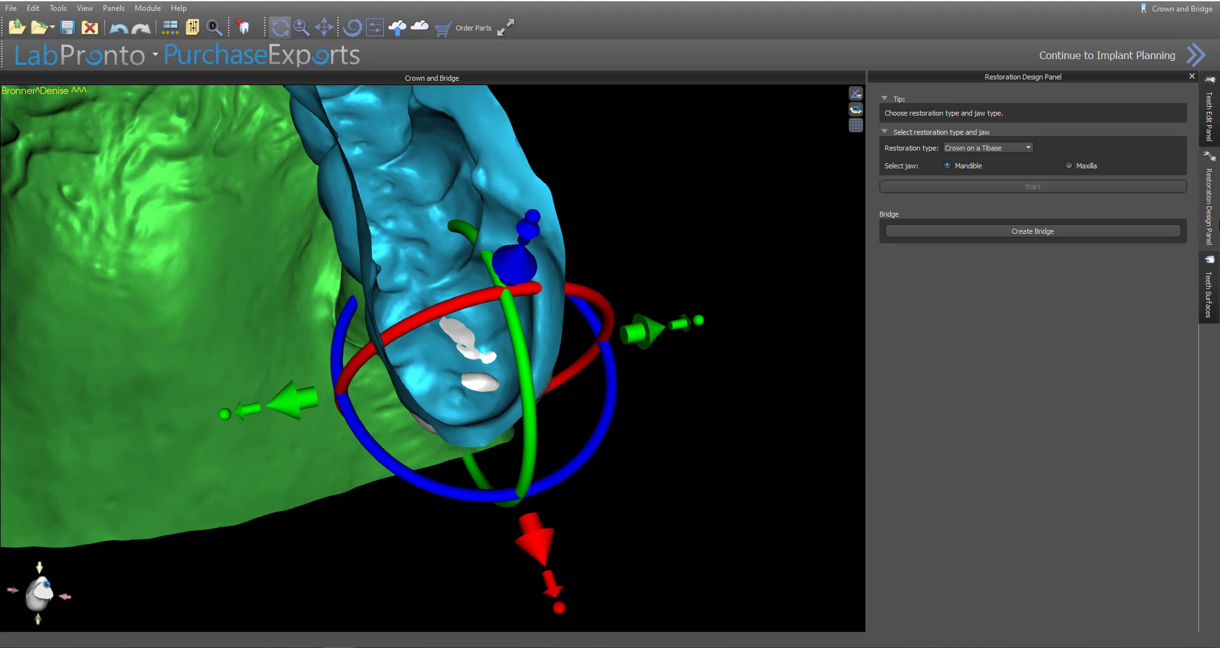
{"action": "left_click", "coordinate": [1210, 120]}
{"action": "left_click", "coordinate": [1005, 124]}
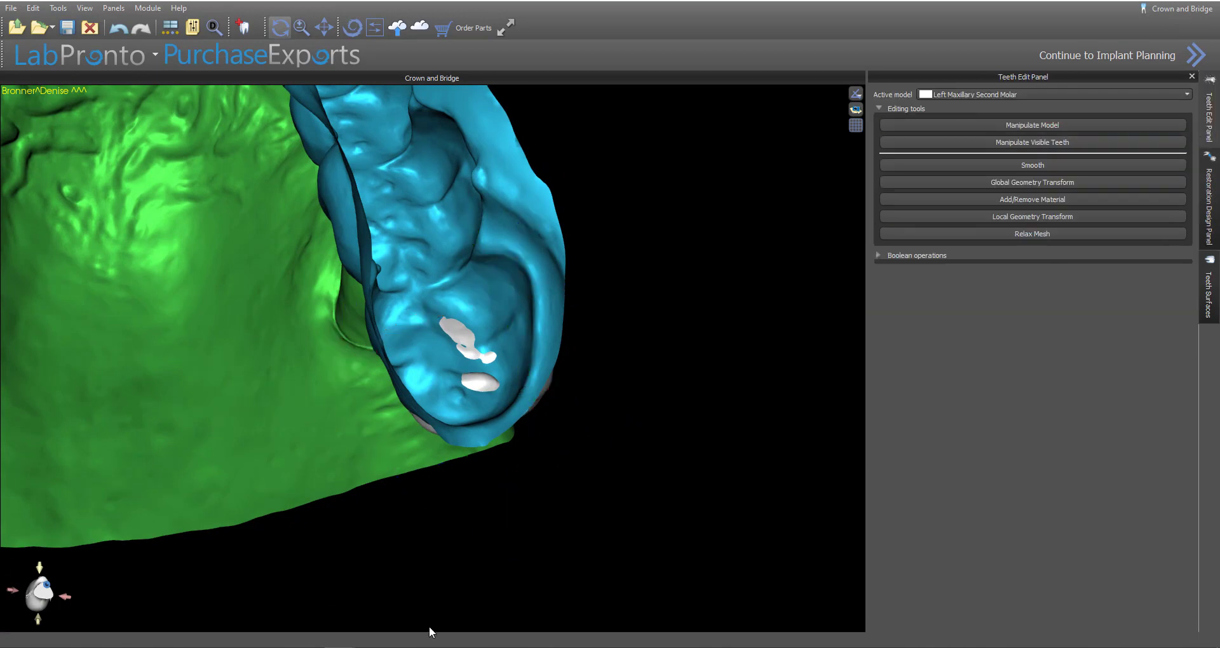
Step: Make the Left Maxillary Second Molar the active model and activate the Smooth tool for it
{"action": "left_click_drag", "start_coordinate": [383, 545], "coordinate": [256, 362]}
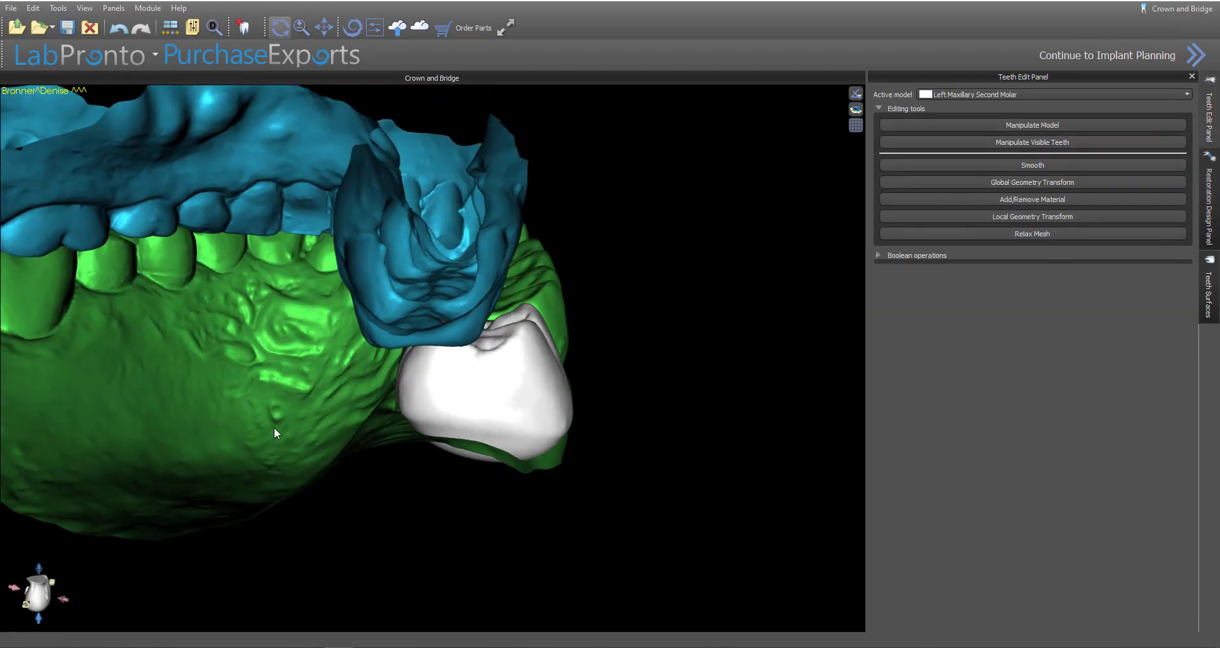
{"action": "mouse_move", "coordinate": [589, 443]}
{"action": "left_mouse_down"}
{"action": "mouse_move", "coordinate": [305, 329]}
{"action": "mouse_move", "coordinate": [270, 334]}
{"action": "left_mouse_up"}
{"action": "mouse_move", "coordinate": [518, 372]}
{"action": "left_mouse_down"}
{"action": "mouse_move", "coordinate": [499, 384]}
{"action": "mouse_move", "coordinate": [466, 466]}
{"action": "mouse_move", "coordinate": [432, 424]}
{"action": "mouse_move", "coordinate": [426, 432]}
{"action": "left_mouse_up"}
{"action": "left_click", "coordinate": [1025, 93]}
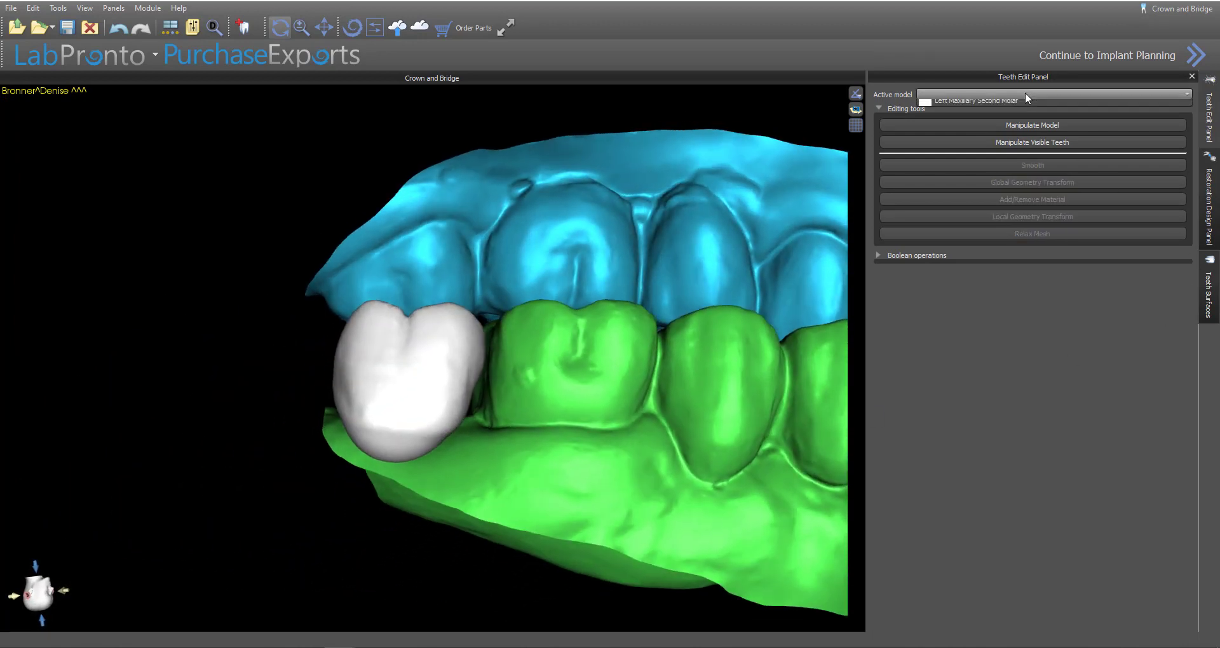
{"action": "left_click", "coordinate": [997, 107]}
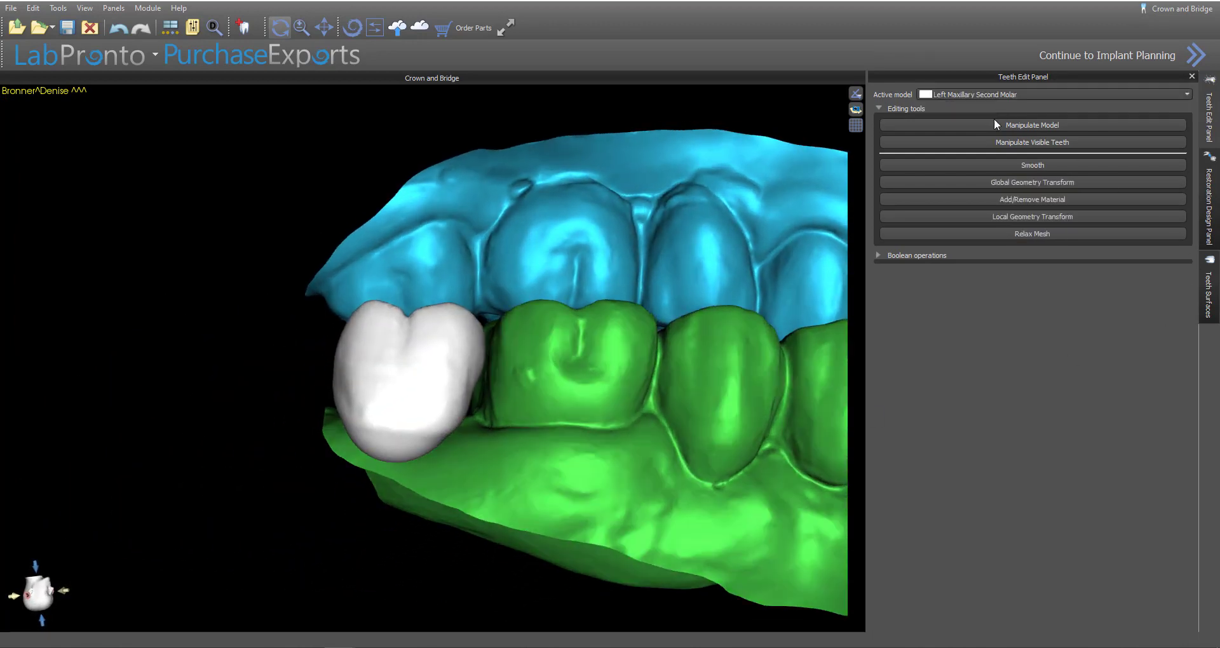
{"action": "left_click", "coordinate": [1060, 165]}
Step: Examine the virtual molar and where it pokes through the mandibular scan from the inner and occlusal sides
{"action": "mouse_move", "coordinate": [544, 438]}
{"action": "left_mouse_down"}
{"action": "mouse_move", "coordinate": [545, 349]}
{"action": "mouse_move", "coordinate": [739, 496]}
{"action": "mouse_move", "coordinate": [533, 406]}
{"action": "mouse_move", "coordinate": [694, 406]}
{"action": "mouse_move", "coordinate": [459, 425]}
{"action": "mouse_move", "coordinate": [494, 453]}
{"action": "mouse_move", "coordinate": [410, 475]}
{"action": "mouse_move", "coordinate": [354, 409]}
{"action": "mouse_move", "coordinate": [382, 445]}
{"action": "mouse_move", "coordinate": [394, 438]}
{"action": "mouse_move", "coordinate": [357, 428]}
{"action": "mouse_move", "coordinate": [509, 438]}
{"action": "mouse_move", "coordinate": [342, 432]}
{"action": "left_mouse_up"}
{"action": "scroll", "coordinate": [493, 445], "scroll_direction": "up", "scroll_amount": 5, "text": "ctrl"}
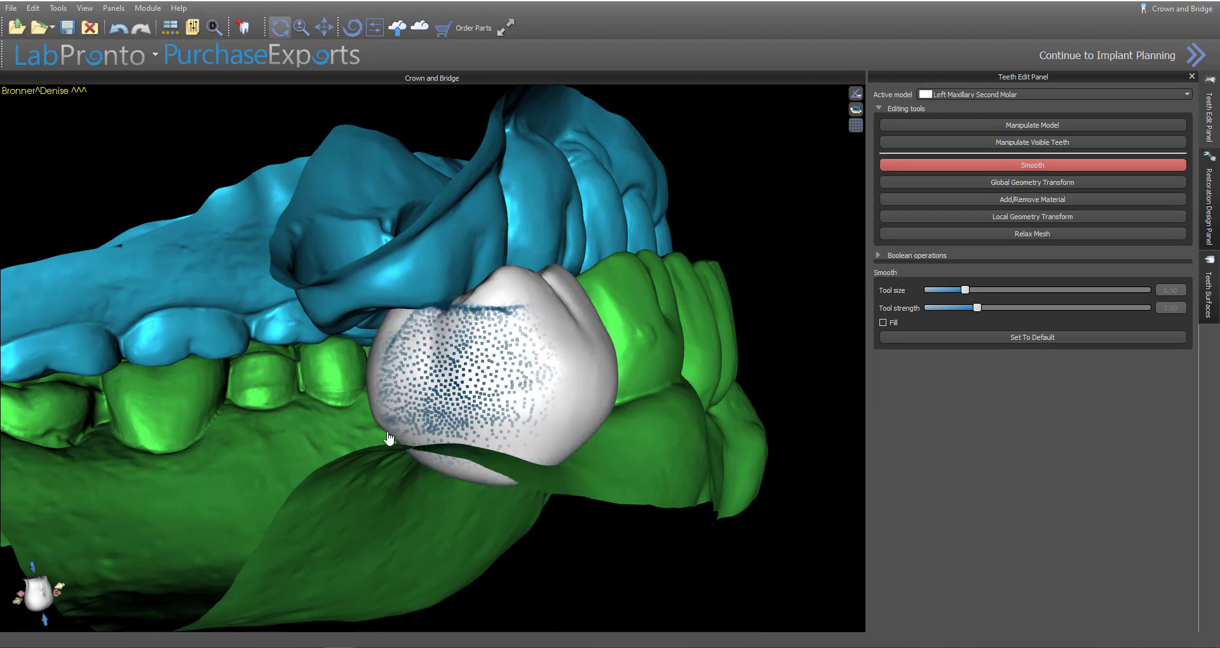
{"action": "mouse_move", "coordinate": [343, 432]}
{"action": "right_mouse_down"}
{"action": "mouse_move", "coordinate": [477, 466]}
{"action": "mouse_move", "coordinate": [402, 459]}
{"action": "mouse_move", "coordinate": [504, 353]}
{"action": "right_mouse_up"}
{"action": "mouse_move", "coordinate": [504, 353]}
{"action": "left_mouse_down"}
{"action": "mouse_move", "coordinate": [431, 428]}
{"action": "mouse_move", "coordinate": [523, 441]}
{"action": "mouse_move", "coordinate": [426, 439]}
{"action": "left_mouse_up"}
{"action": "mouse_move", "coordinate": [426, 445]}
{"action": "right_mouse_down"}
{"action": "mouse_move", "coordinate": [281, 547]}
{"action": "mouse_move", "coordinate": [248, 543]}
{"action": "right_mouse_up"}
{"action": "right_click_drag", "start_coordinate": [522, 558], "coordinate": [537, 520]}
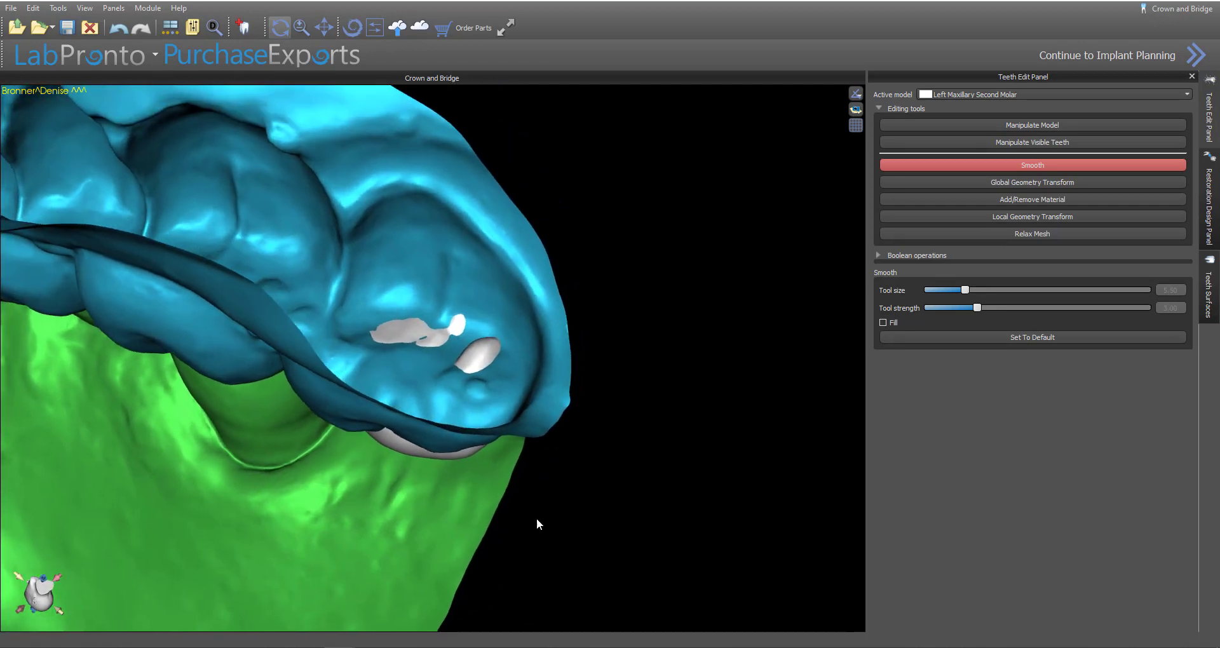
Step: Switch to Local Geometry Transform and hide the mandibular scan to expose the virtual molar's chewing surface
{"action": "left_click", "coordinate": [1042, 216]}
{"action": "scroll", "coordinate": [605, 394], "scroll_direction": "up", "scroll_amount": 5}
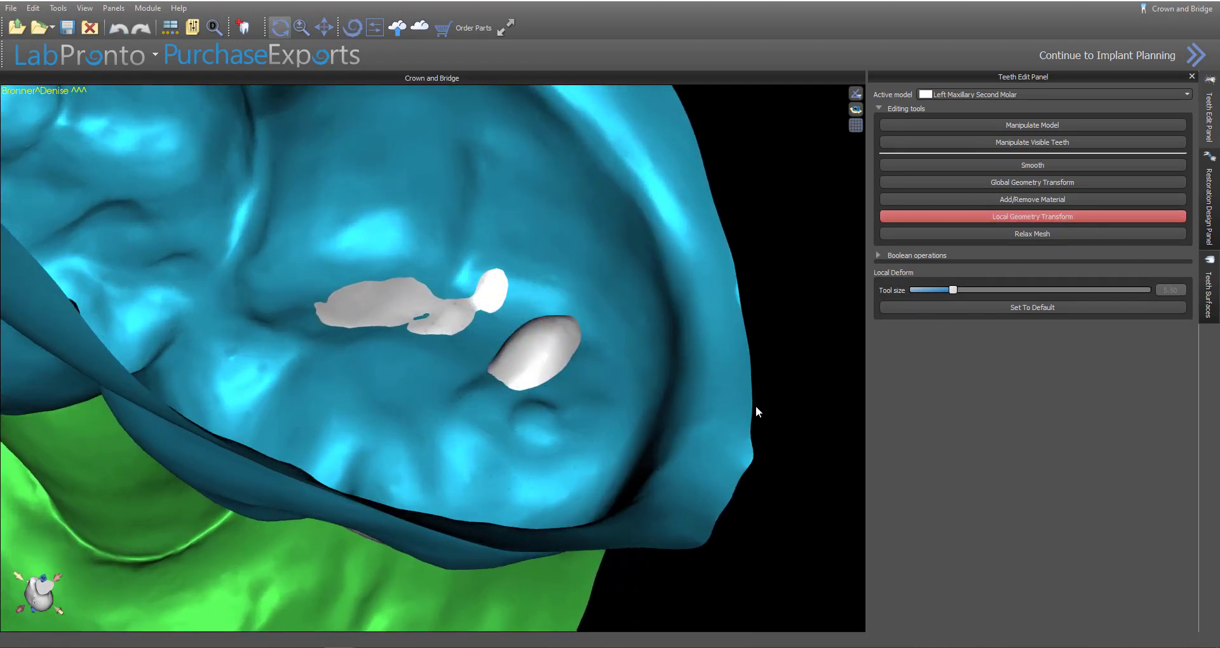
{"action": "right_click", "coordinate": [638, 188]}
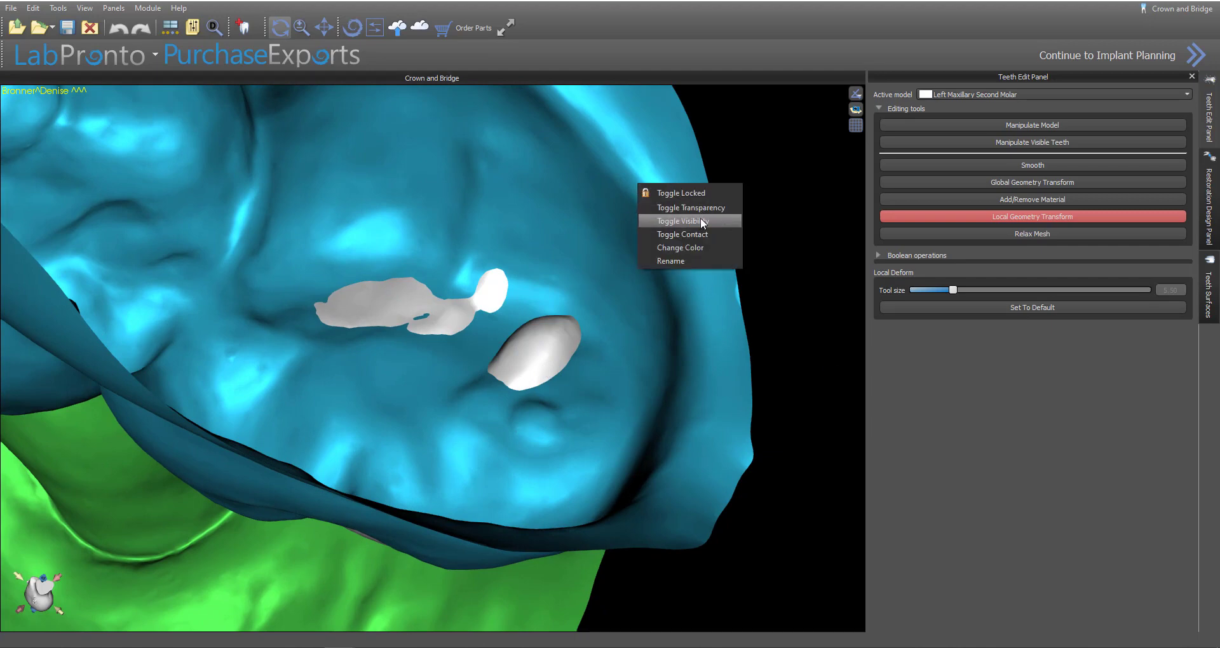
{"action": "left_click", "coordinate": [697, 223]}
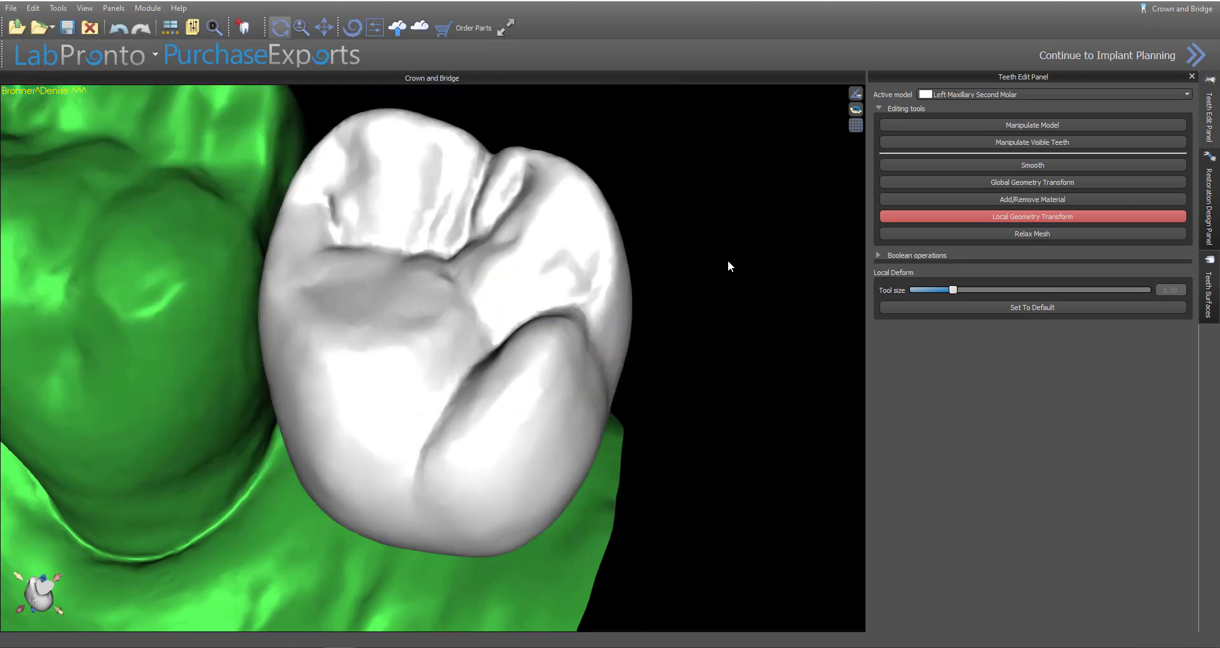
{"action": "scroll", "coordinate": [732, 301], "scroll_direction": "down", "scroll_amount": 3}
{"action": "left_click_drag", "start_coordinate": [375, 554], "coordinate": [503, 299]}
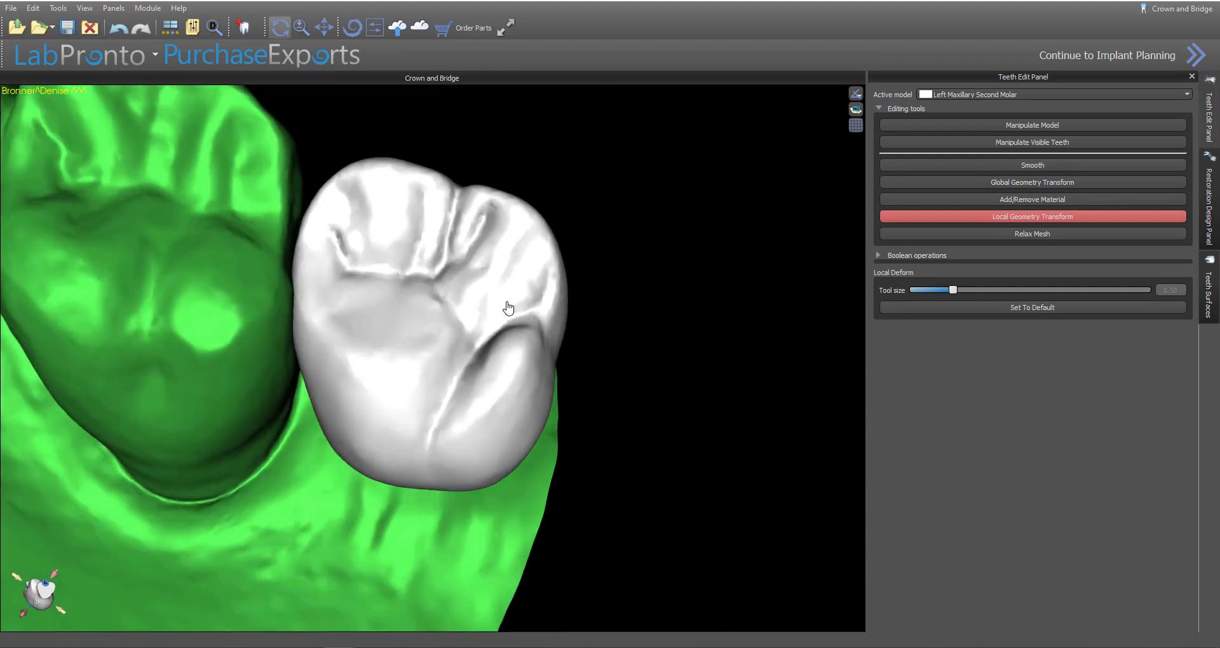
{"action": "left_click_drag", "start_coordinate": [768, 519], "coordinate": [698, 512]}
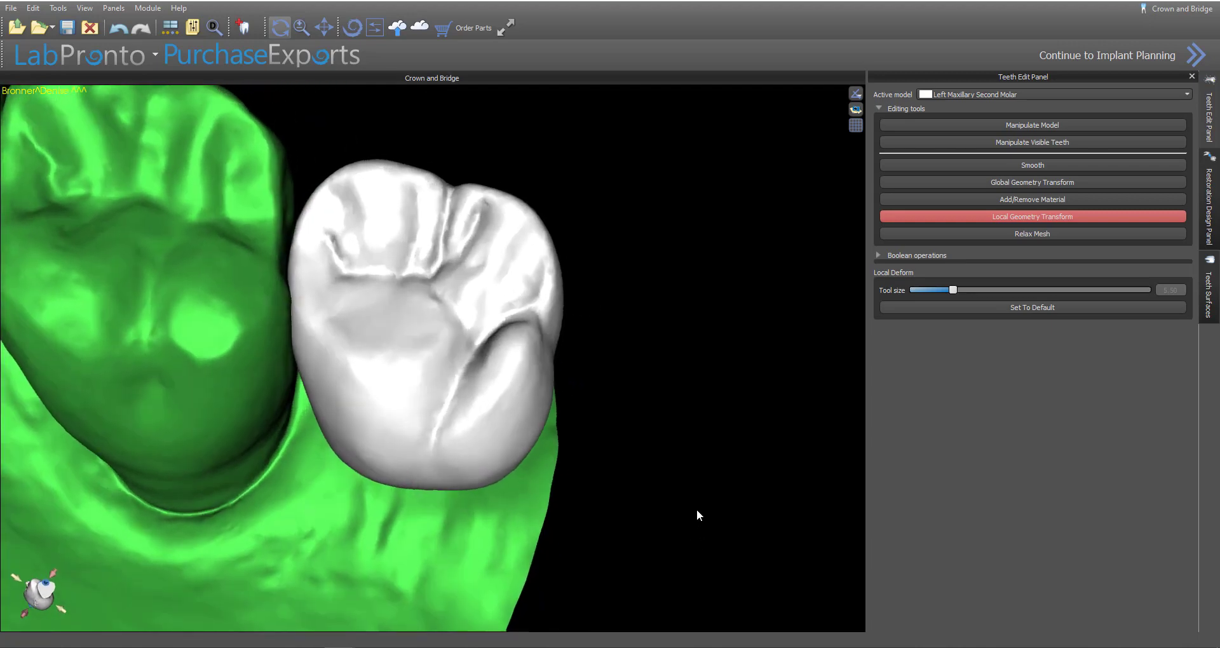
Step: Enable closeness display for the Left Maxillary Second Molar and the Raw Mandibular Scan
{"action": "left_click", "coordinate": [1216, 285]}
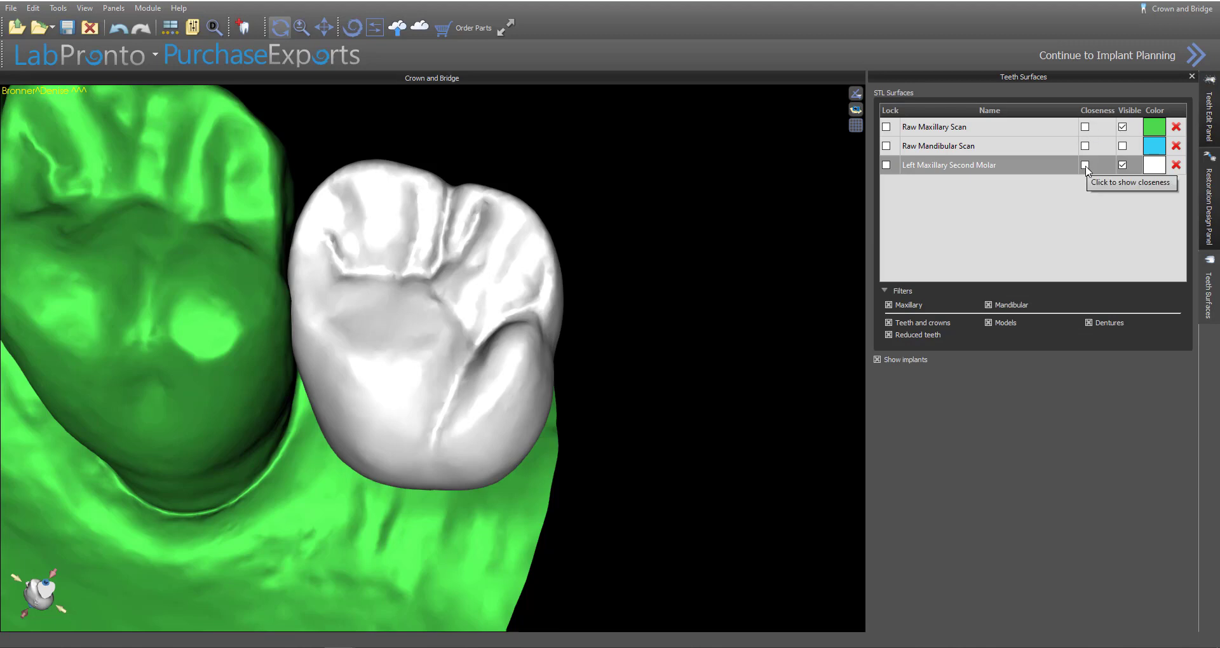
{"action": "left_click", "coordinate": [1086, 167]}
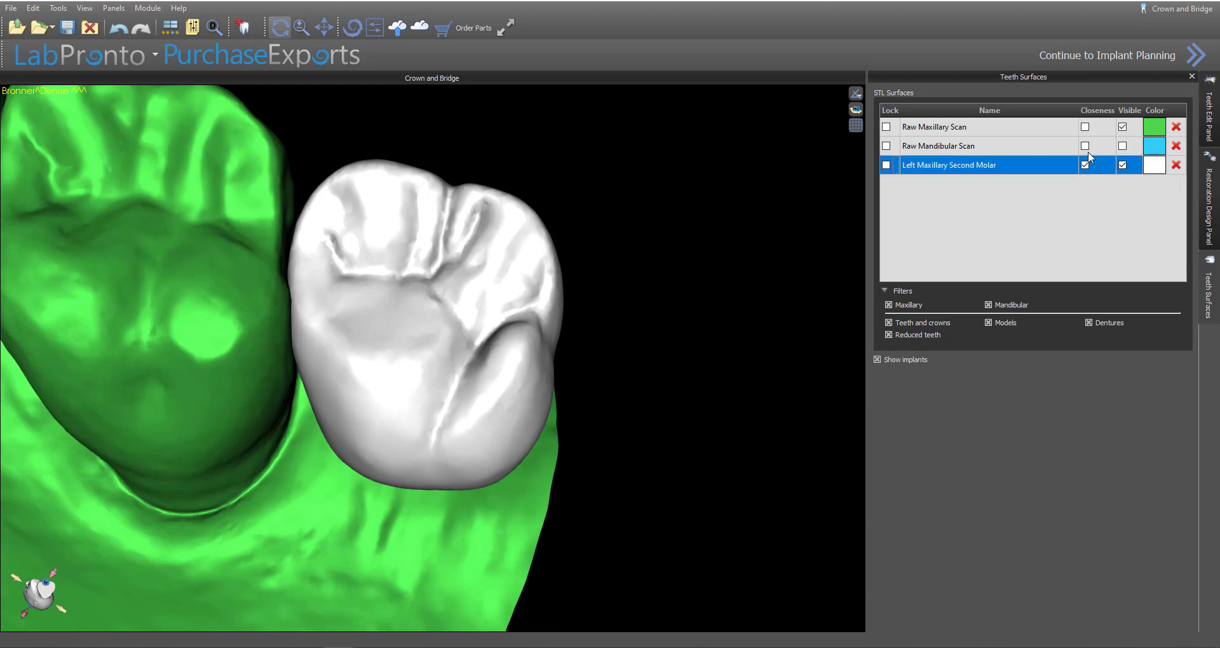
{"action": "left_click", "coordinate": [1086, 145]}
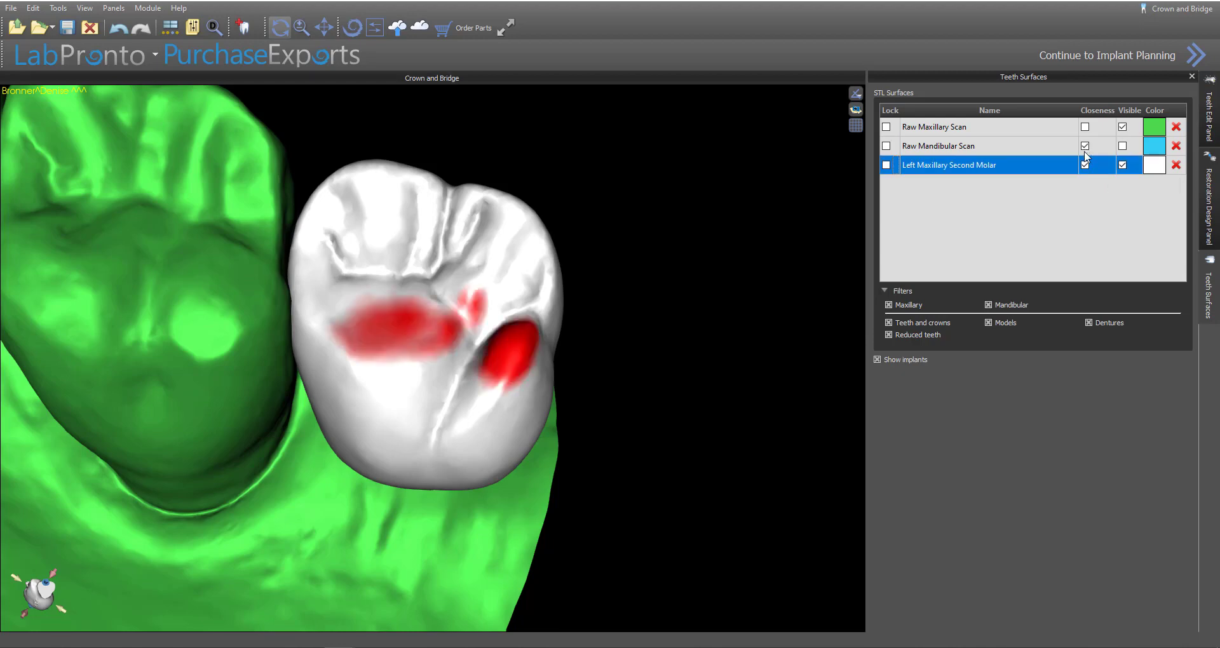
{"action": "left_click_drag", "start_coordinate": [763, 445], "coordinate": [531, 582]}
{"action": "left_click_drag", "start_coordinate": [145, 492], "coordinate": [155, 508]}
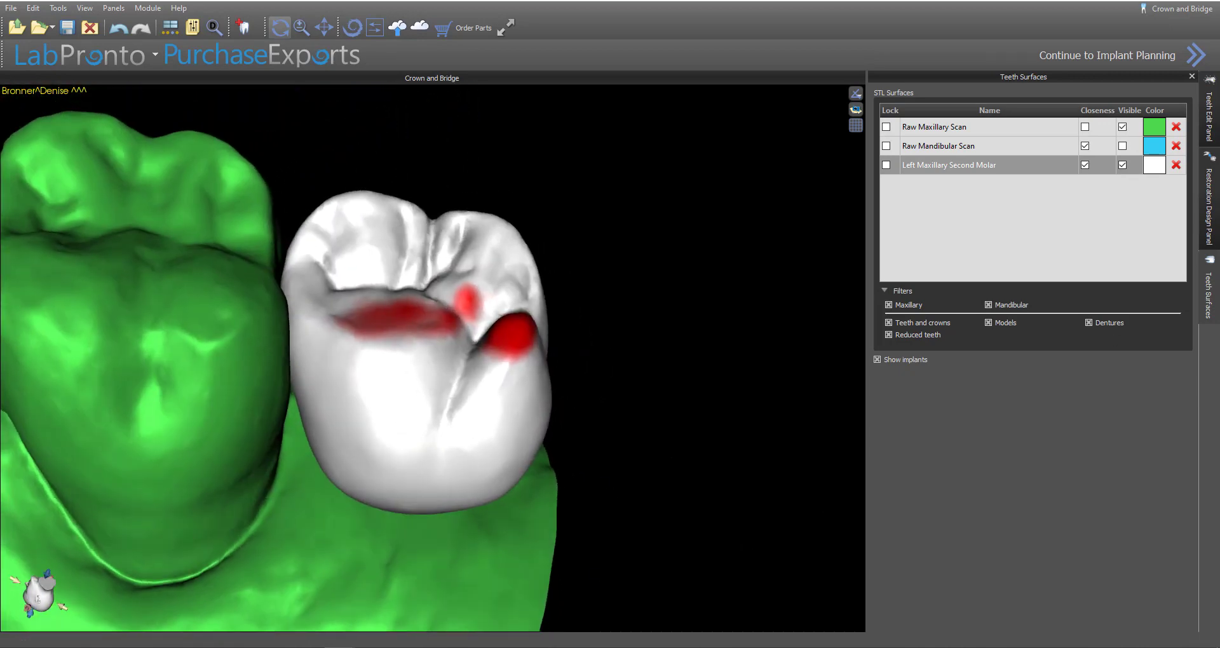
Step: Smooth the red contact area on the virtual molar's rear cusp using a smaller Smooth tool size
{"action": "left_click", "coordinate": [1208, 116]}
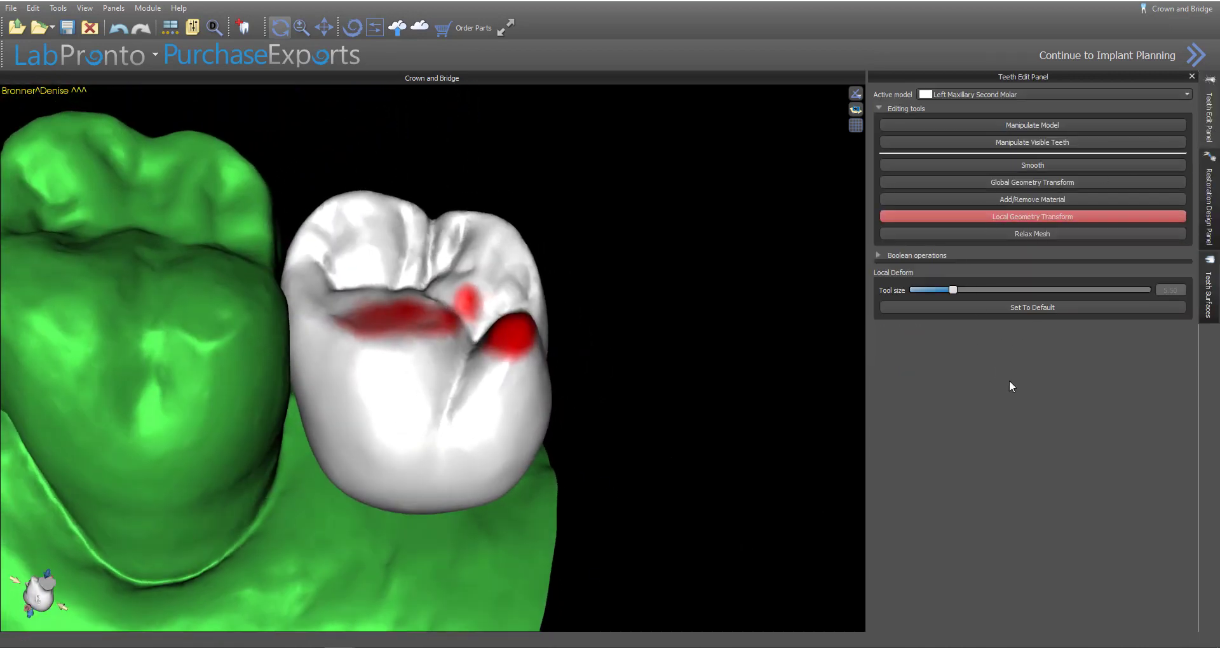
{"action": "left_click_drag", "start_coordinate": [595, 474], "coordinate": [757, 545]}
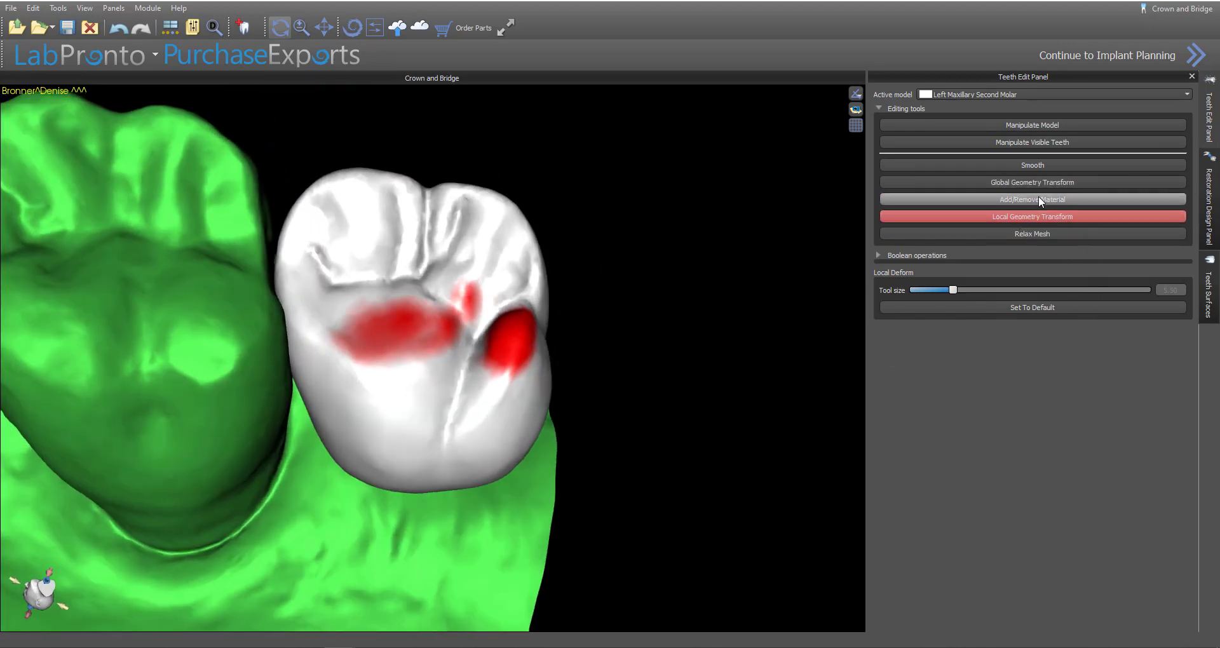
{"action": "left_click", "coordinate": [1051, 166]}
{"action": "scroll", "coordinate": [516, 341], "scroll_direction": "down", "scroll_amount": 8}
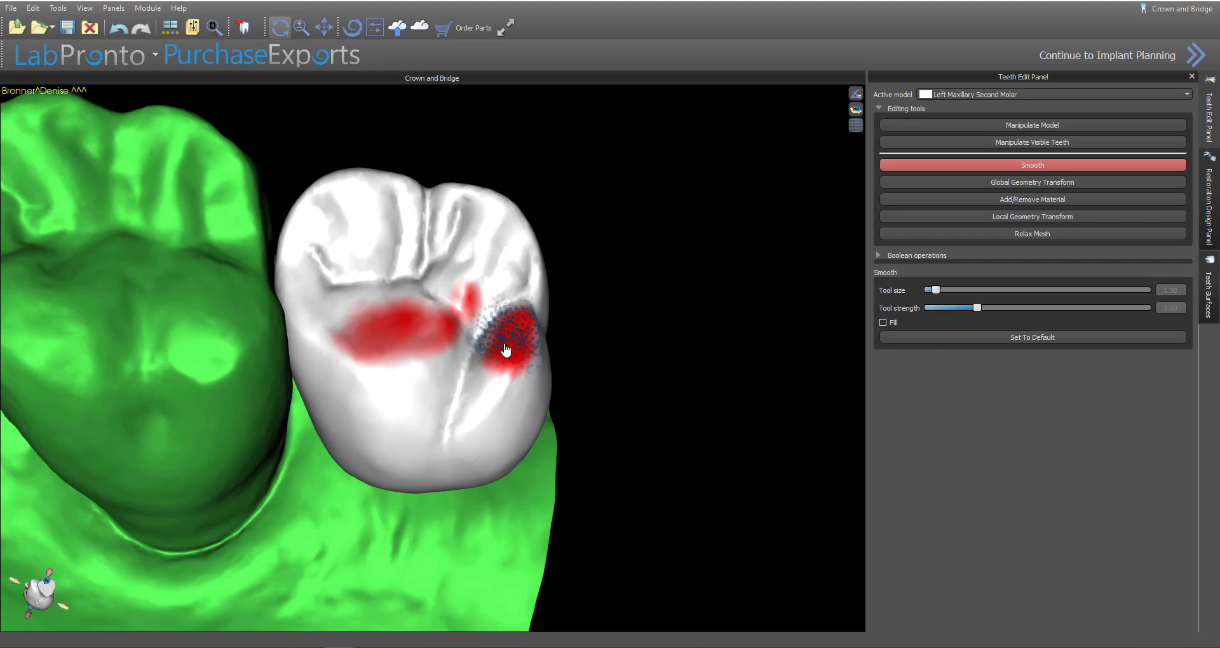
{"action": "mouse_move", "coordinate": [604, 372]}
{"action": "left_mouse_down"}
{"action": "mouse_move", "coordinate": [421, 428]}
{"action": "mouse_move", "coordinate": [510, 386]}
{"action": "mouse_move", "coordinate": [537, 338]}
{"action": "mouse_move", "coordinate": [512, 346]}
{"action": "mouse_move", "coordinate": [499, 371]}
{"action": "mouse_move", "coordinate": [506, 338]}
{"action": "mouse_move", "coordinate": [516, 343]}
{"action": "left_mouse_up"}
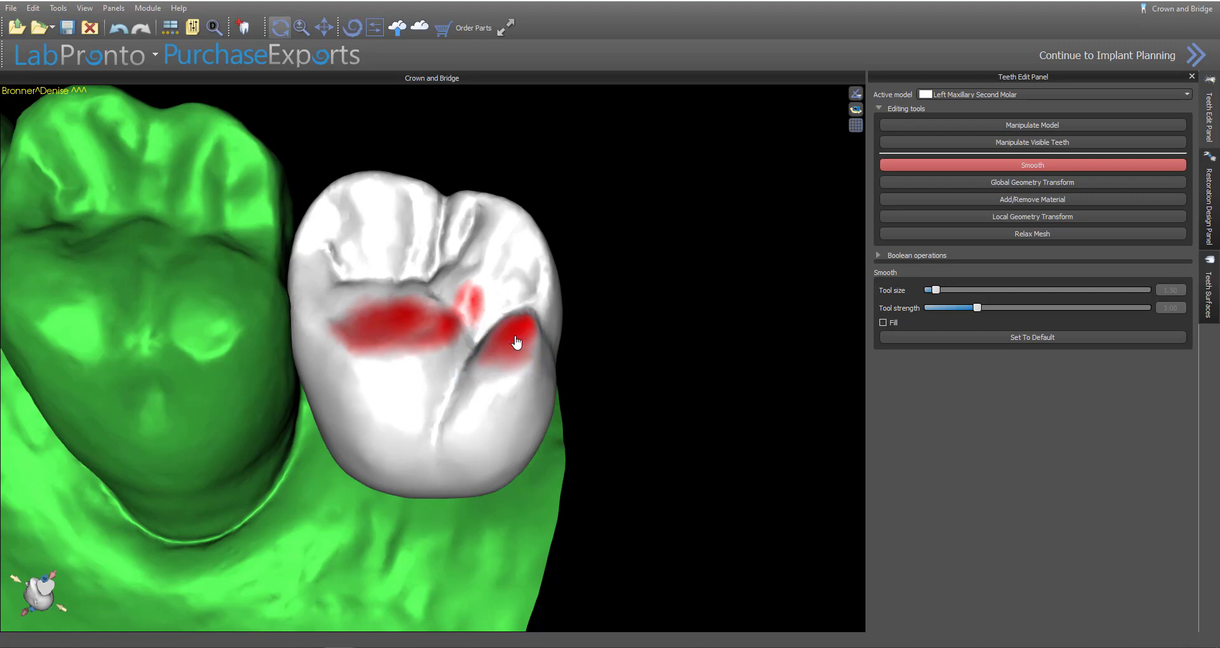
Step: Push in the large red contact area on the molar's front cusp with Local Geometry Transform, using an enlarged tool size
{"action": "left_click", "coordinate": [1049, 218]}
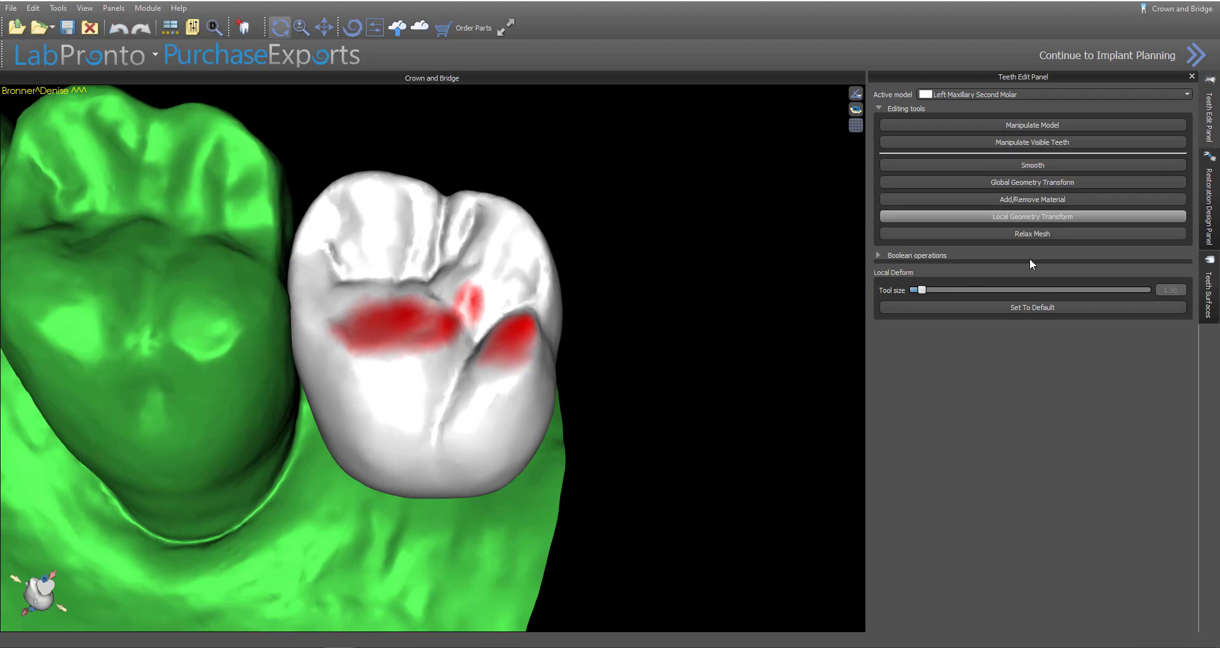
{"action": "left_click_drag", "start_coordinate": [396, 532], "coordinate": [420, 509]}
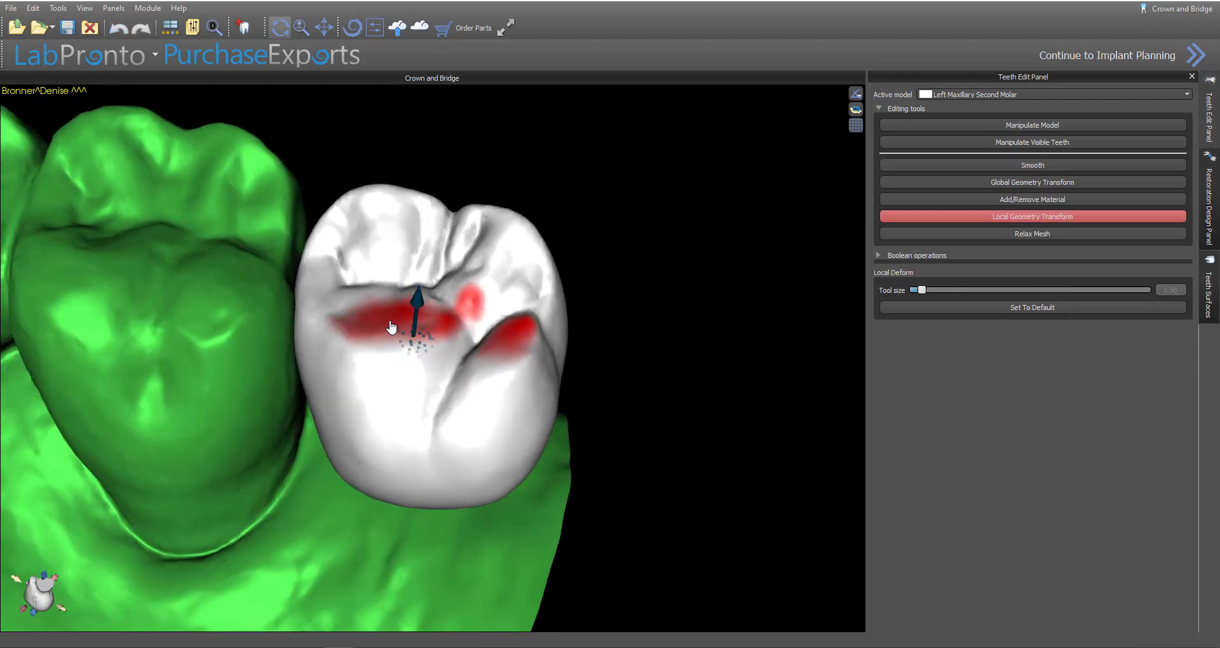
{"action": "scroll", "coordinate": [405, 346], "scroll_direction": "up", "scroll_amount": 2, "text": "shift"}
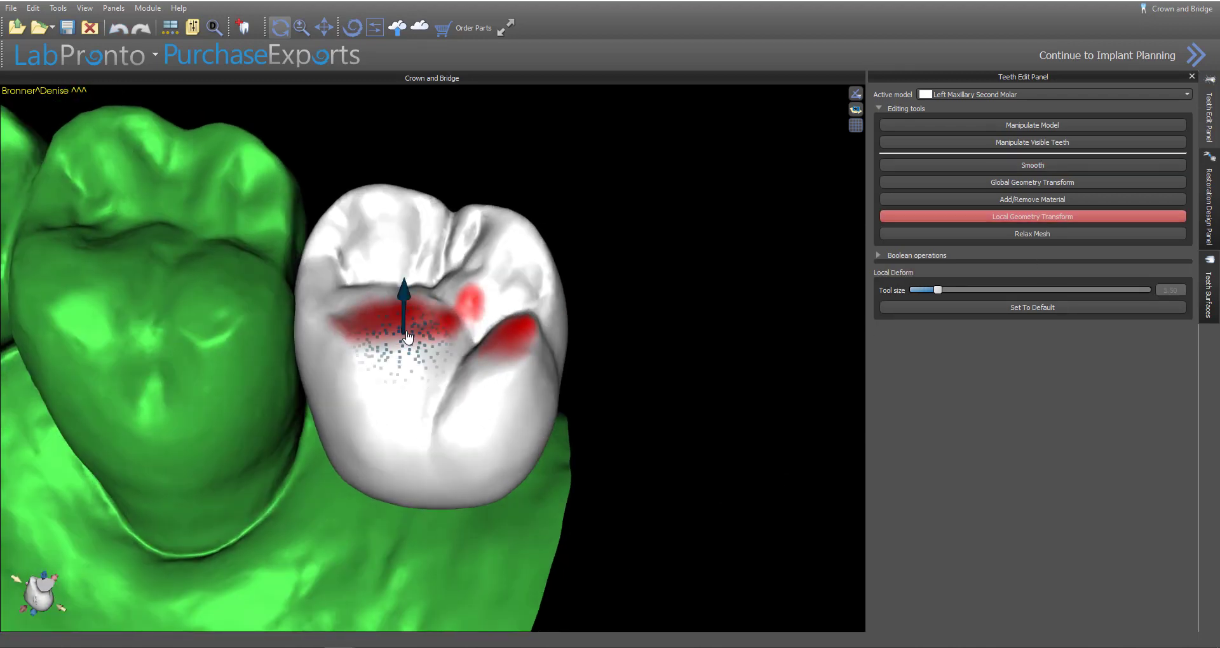
{"action": "scroll", "coordinate": [410, 318], "scroll_direction": "up", "scroll_amount": 1, "text": "shift"}
{"action": "mouse_move", "coordinate": [393, 402]}
{"action": "right_mouse_down"}
{"action": "mouse_move", "coordinate": [392, 385]}
{"action": "mouse_move", "coordinate": [375, 404]}
{"action": "mouse_move", "coordinate": [485, 387]}
{"action": "right_mouse_up"}
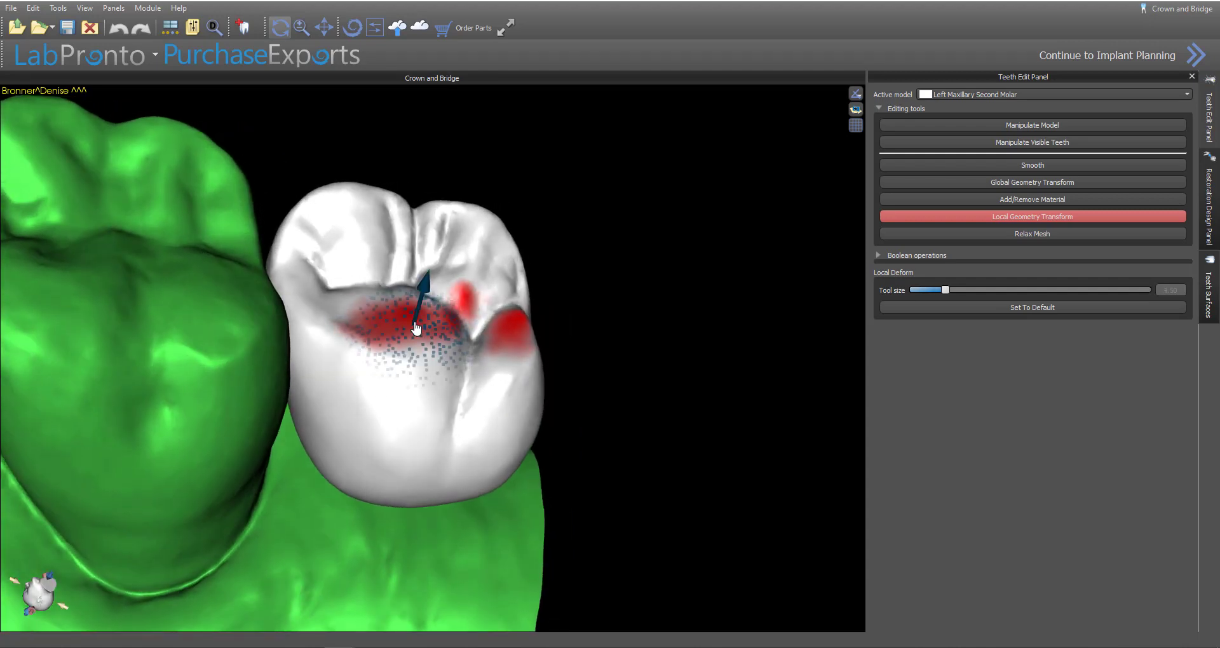
{"action": "scroll", "coordinate": [417, 328], "scroll_direction": "up", "scroll_amount": 3, "text": "shift"}
{"action": "scroll", "coordinate": [417, 328], "scroll_direction": "down", "scroll_amount": 5, "text": "shift"}
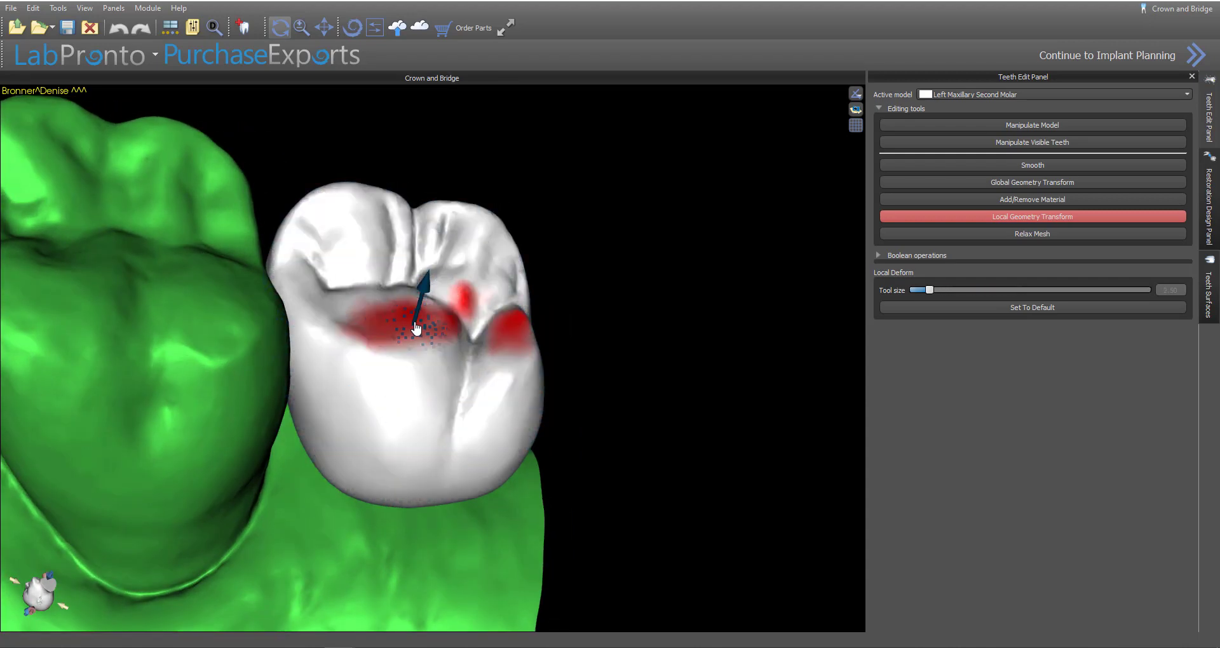
{"action": "scroll", "coordinate": [416, 327], "scroll_direction": "up", "scroll_amount": 4, "text": "shift"}
{"action": "right_click_drag", "start_coordinate": [395, 331], "coordinate": [403, 335]}
{"action": "scroll", "coordinate": [408, 325], "scroll_direction": "up", "scroll_amount": 1, "text": "shift"}
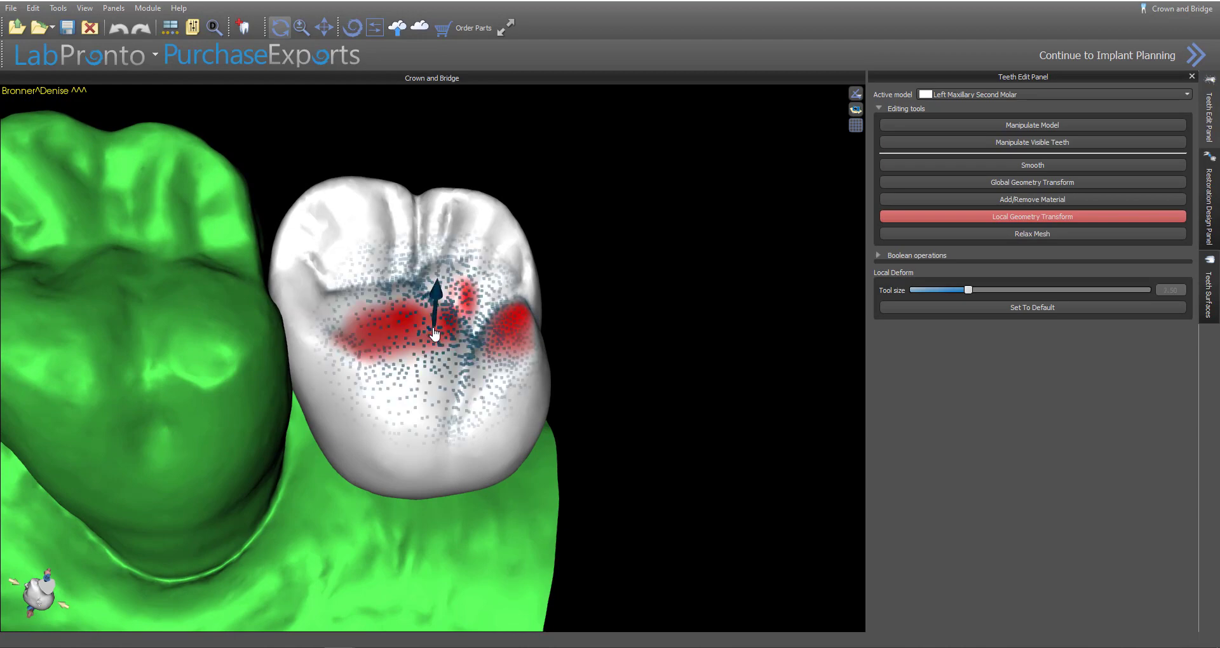
{"action": "left_click_drag", "start_coordinate": [434, 329], "coordinate": [434, 334]}
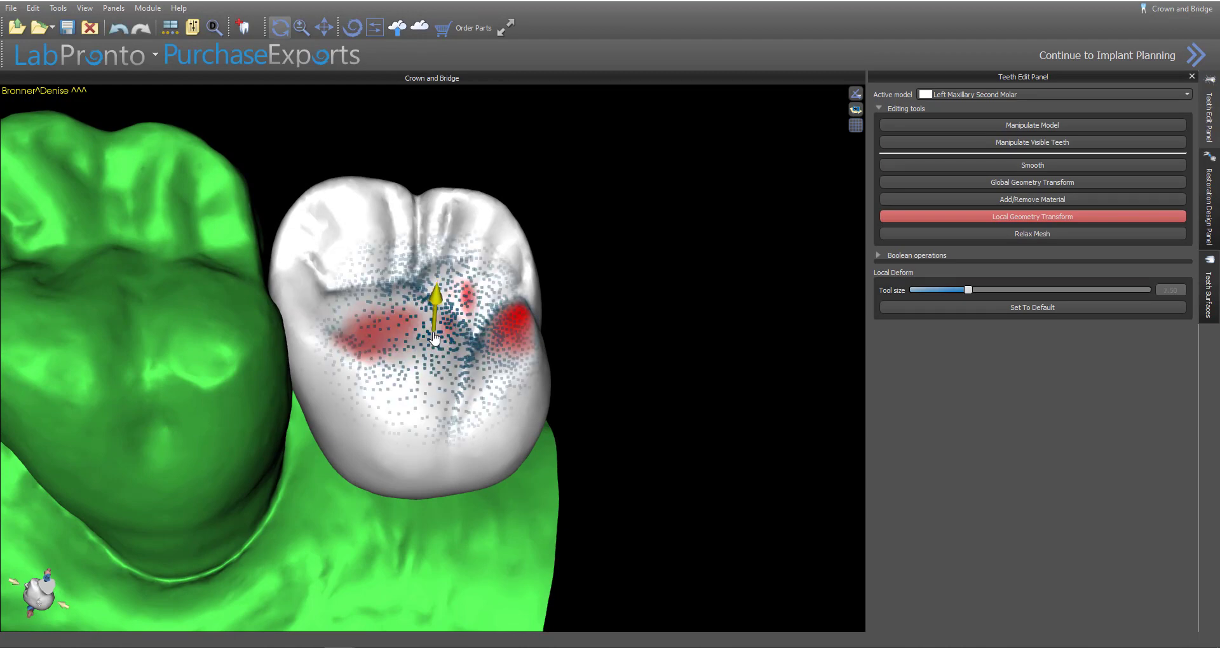
Step: Push in the red contact area on the molar's rear cusp with Local Geometry Transform, reducing the tool size
{"action": "right_click_drag", "start_coordinate": [431, 504], "coordinate": [444, 314]}
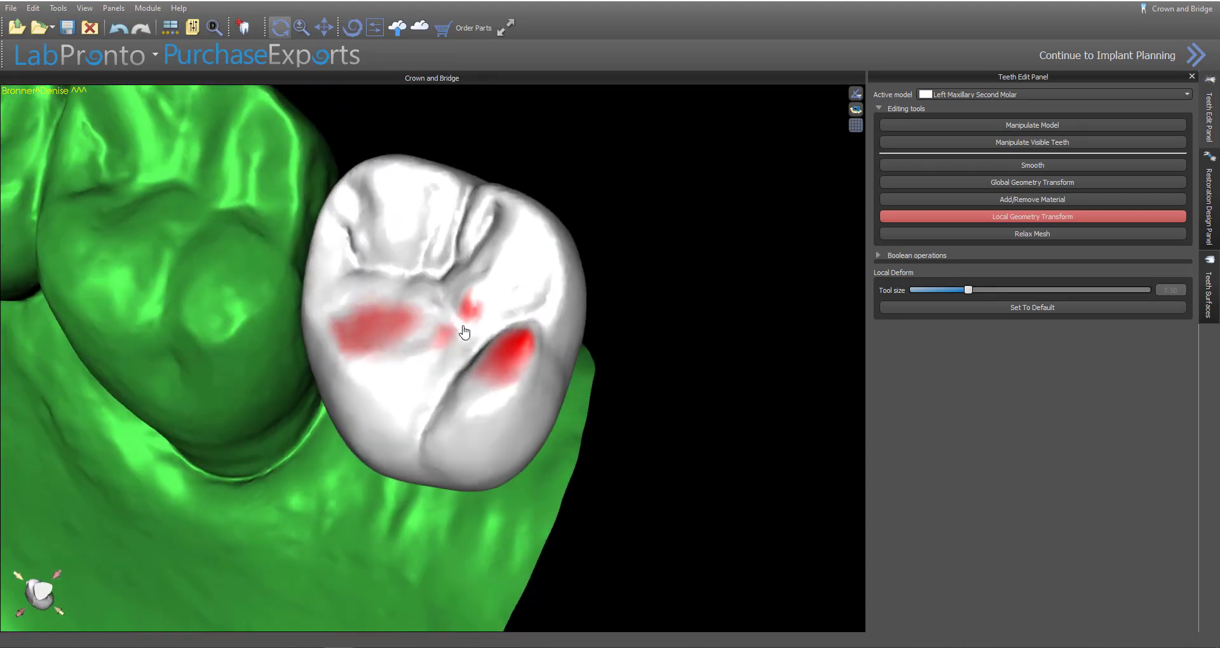
{"action": "right_click_drag", "start_coordinate": [468, 402], "coordinate": [452, 352]}
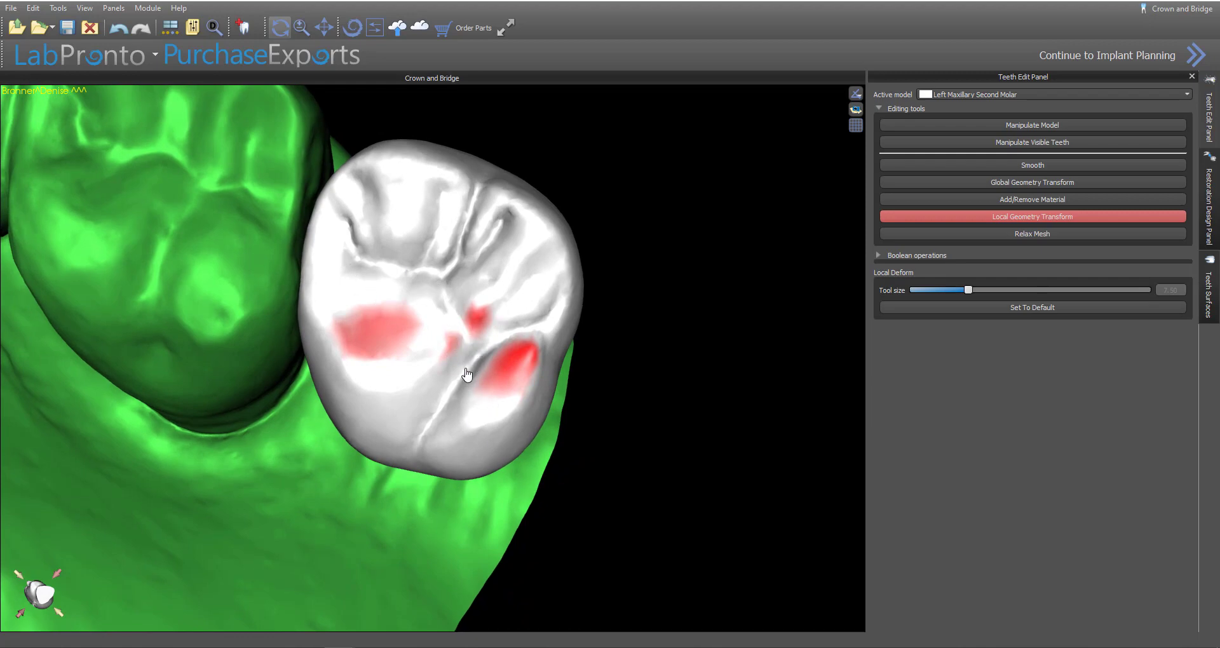
{"action": "right_click_drag", "start_coordinate": [370, 481], "coordinate": [452, 424]}
{"action": "left_click_drag", "start_coordinate": [529, 375], "coordinate": [524, 366]}
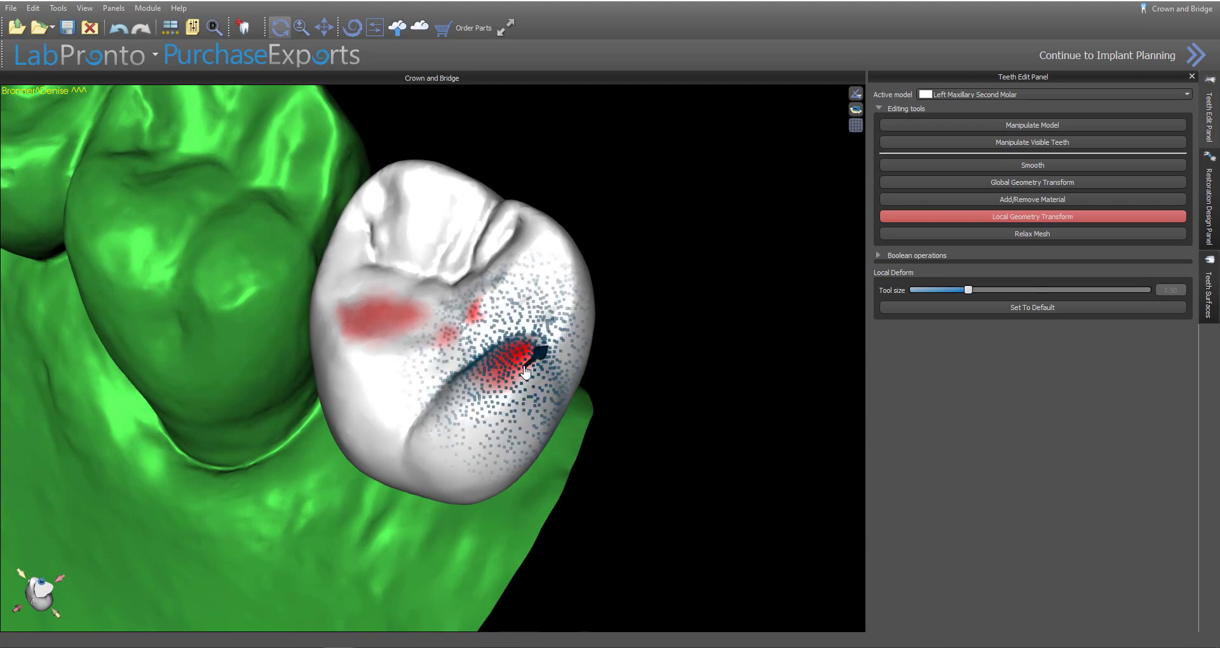
{"action": "scroll", "coordinate": [519, 364], "scroll_direction": "down", "scroll_amount": 3}
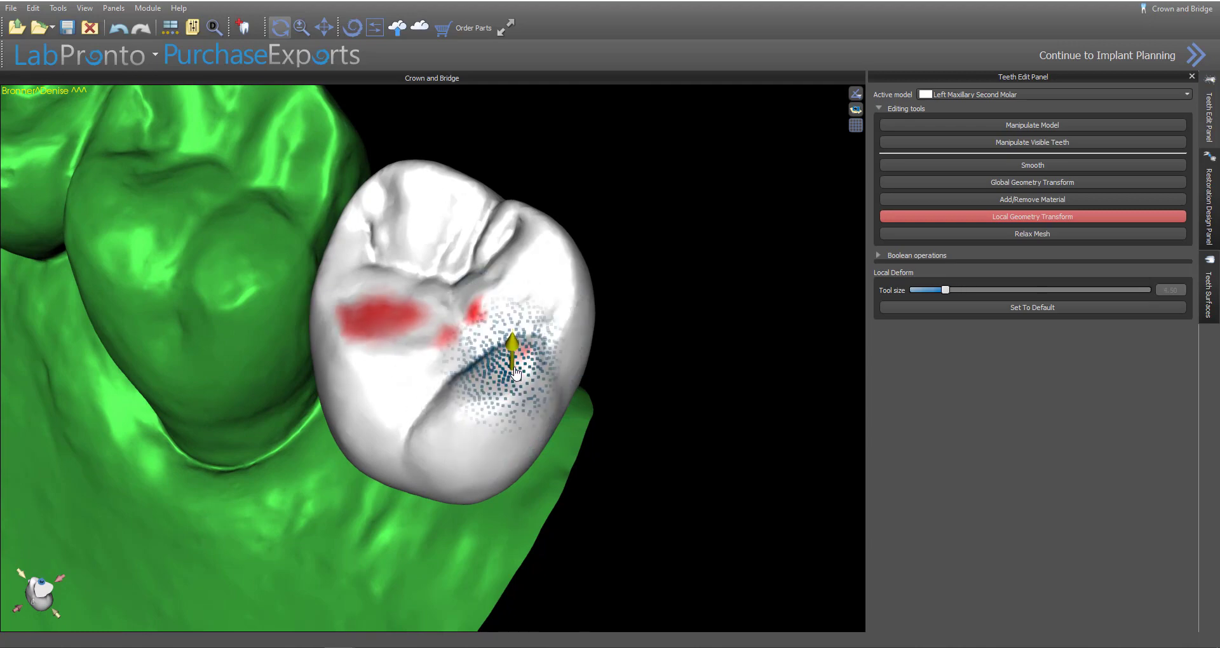
Step: Push in the remaining red contact spots in the central groove and on both cusps with Local Geometry Transform
{"action": "right_click_drag", "start_coordinate": [515, 373], "coordinate": [512, 551]}
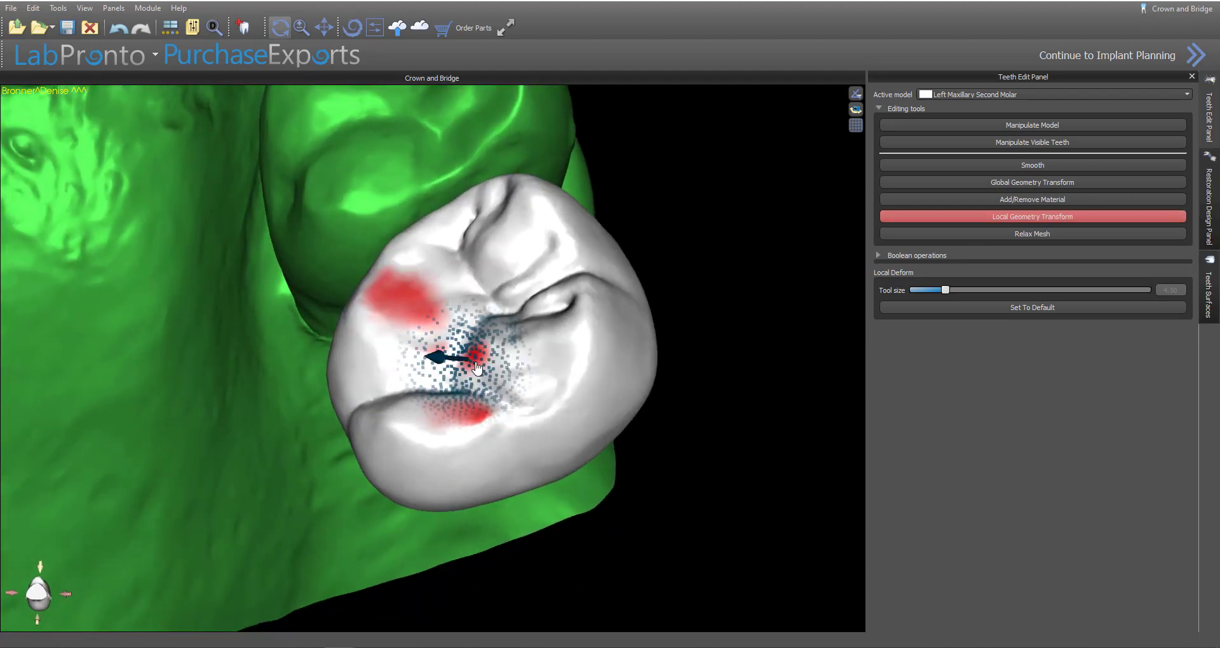
{"action": "left_click_drag", "start_coordinate": [474, 357], "coordinate": [470, 356]}
{"action": "left_click_drag", "start_coordinate": [408, 298], "coordinate": [396, 272]}
{"action": "left_click_drag", "start_coordinate": [469, 420], "coordinate": [467, 422]}
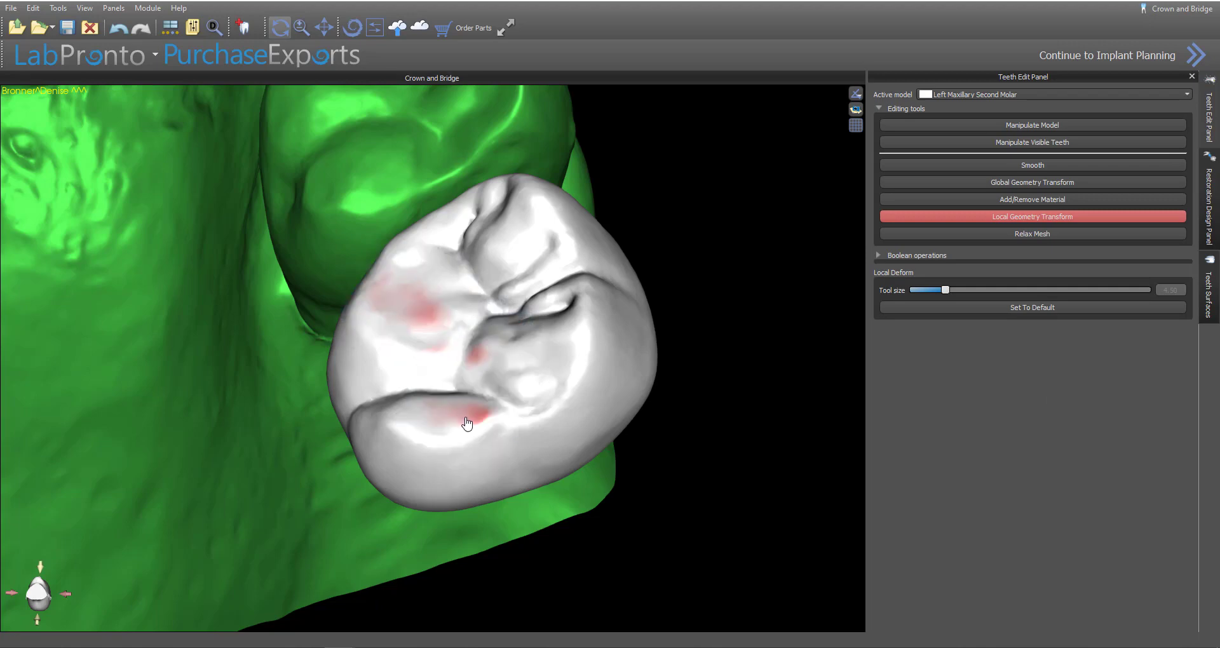
{"action": "right_click_drag", "start_coordinate": [467, 422], "coordinate": [437, 482]}
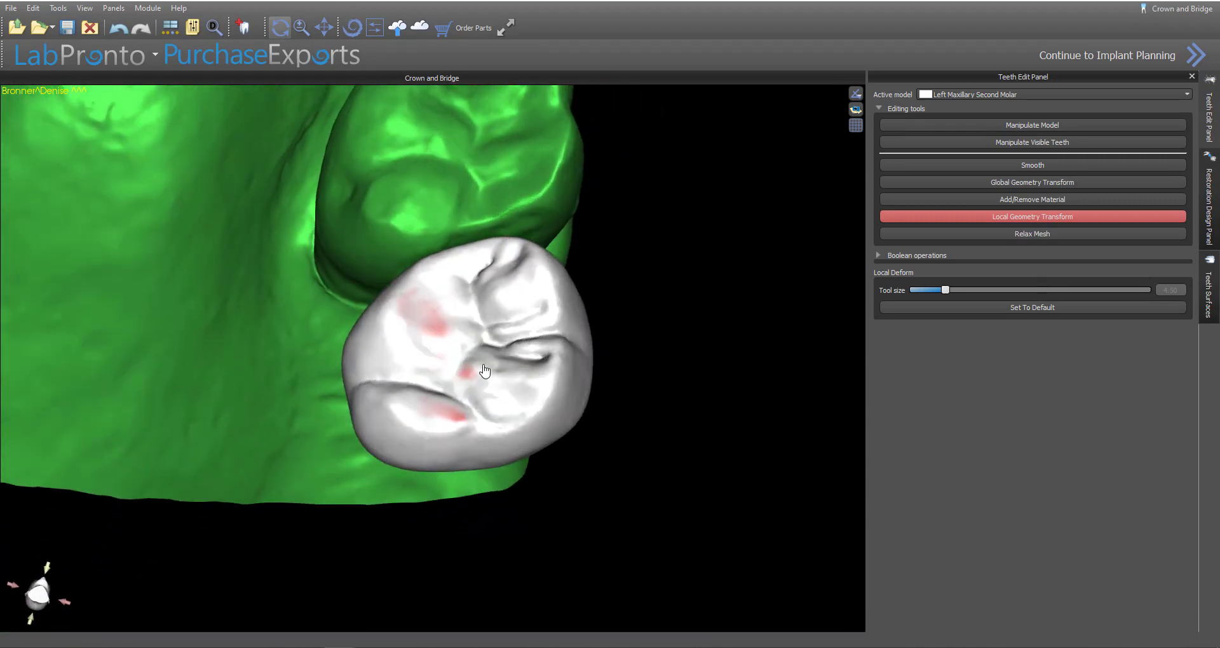
Step: Show the Raw Mandibular Scan again and check the adjusted molar against it in occlusal view
{"action": "left_click", "coordinate": [1209, 296]}
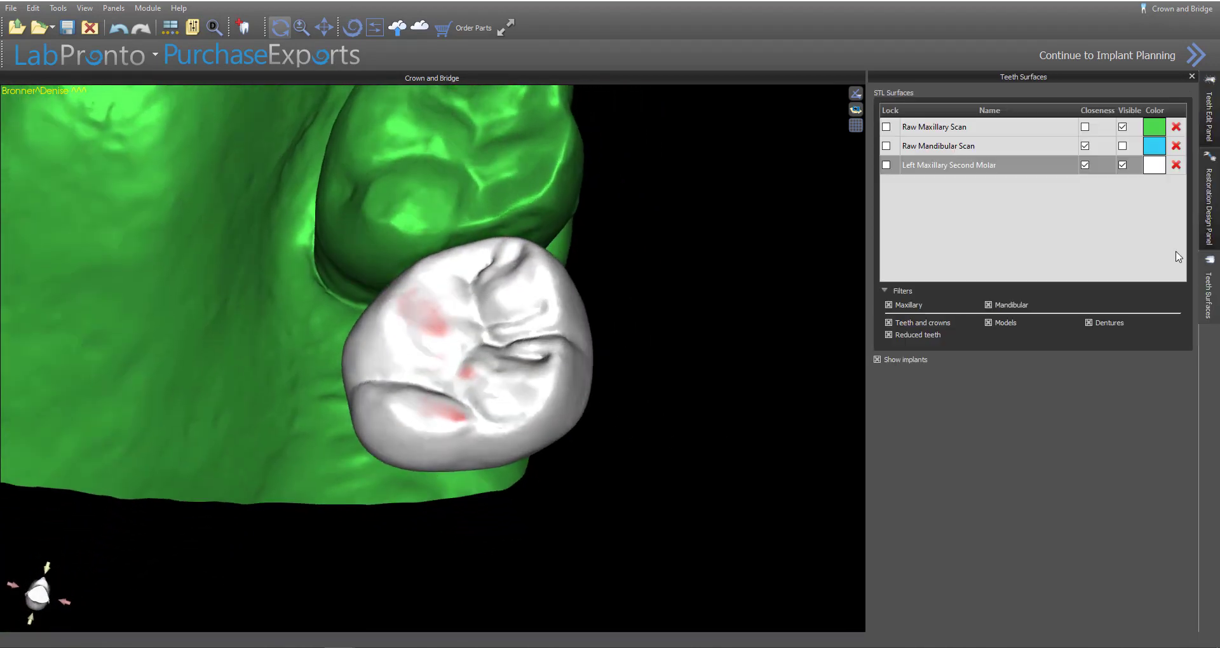
{"action": "left_click", "coordinate": [1122, 145]}
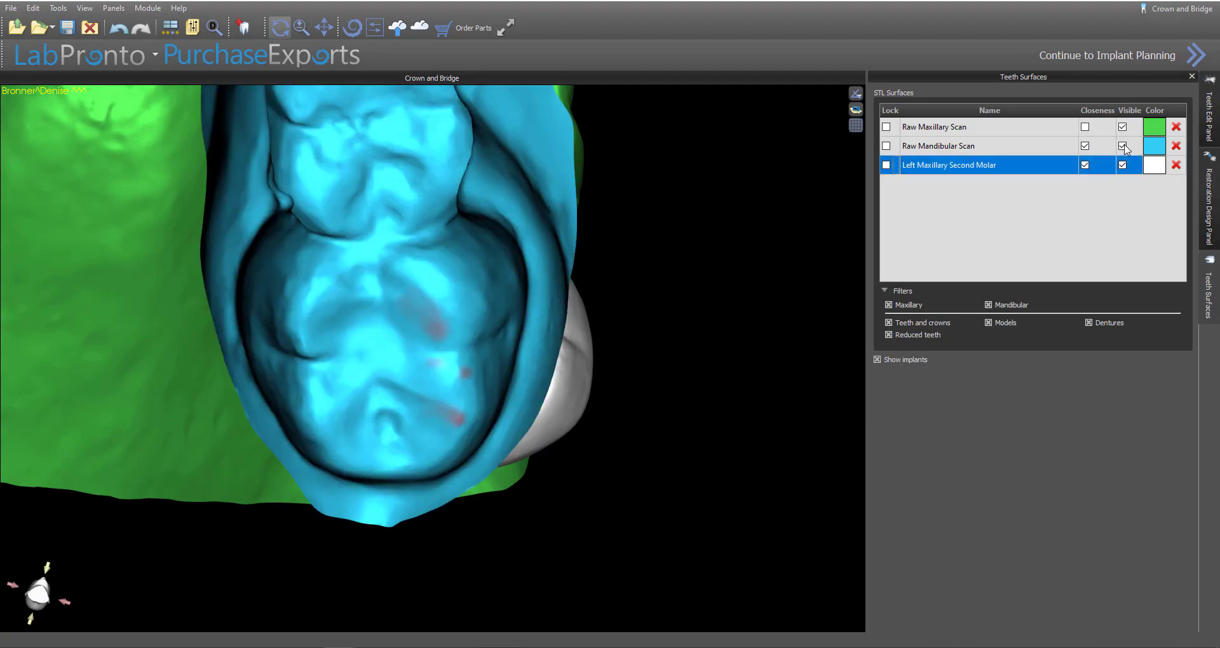
{"action": "right_click_drag", "start_coordinate": [346, 548], "coordinate": [563, 628]}
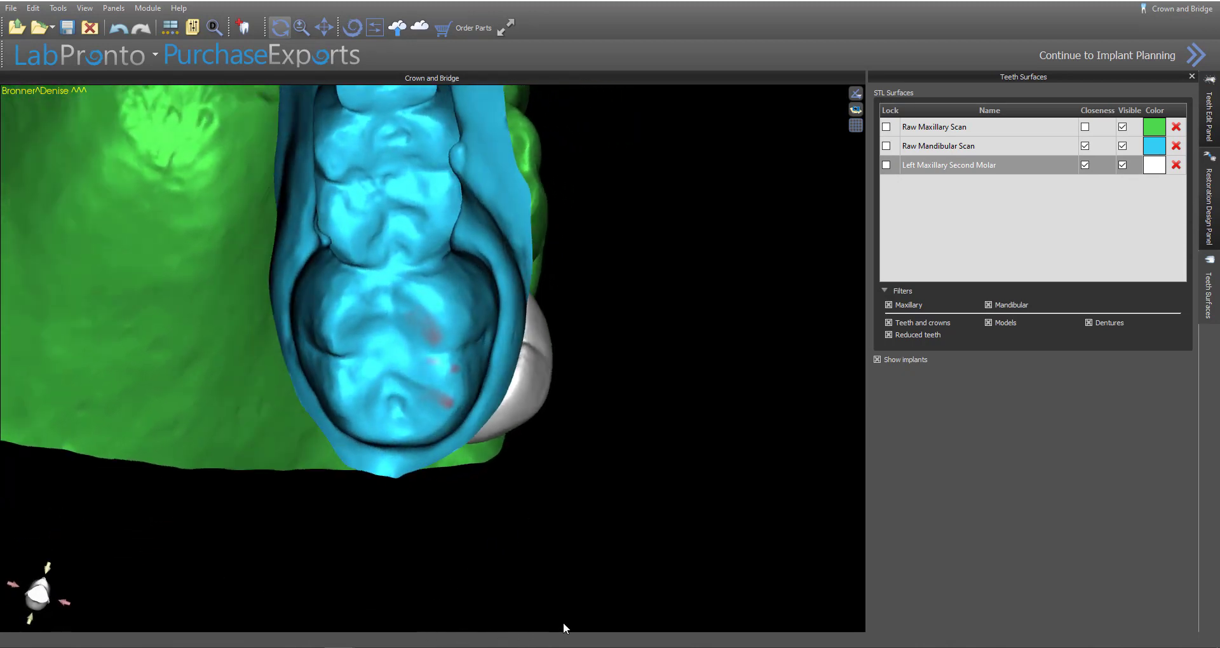
Step: Set up a restoration design of type Conventional crown for the maxilla
{"action": "right_click_drag", "start_coordinate": [537, 569], "coordinate": [720, 402]}
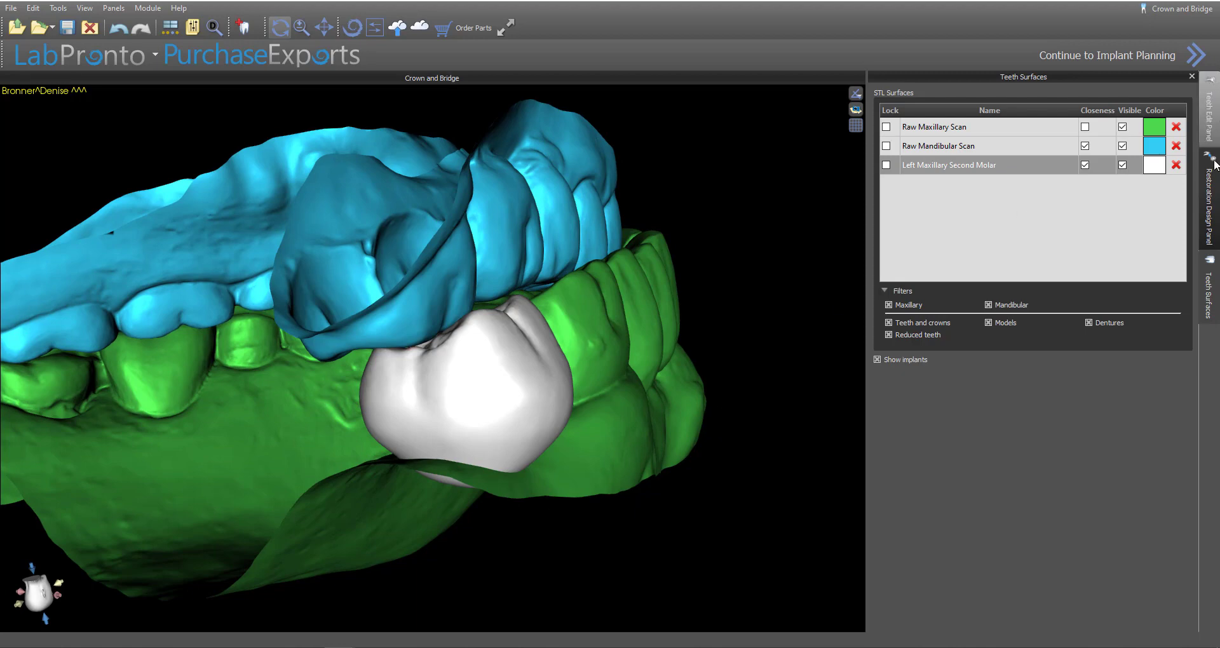
{"action": "left_click", "coordinate": [1210, 197]}
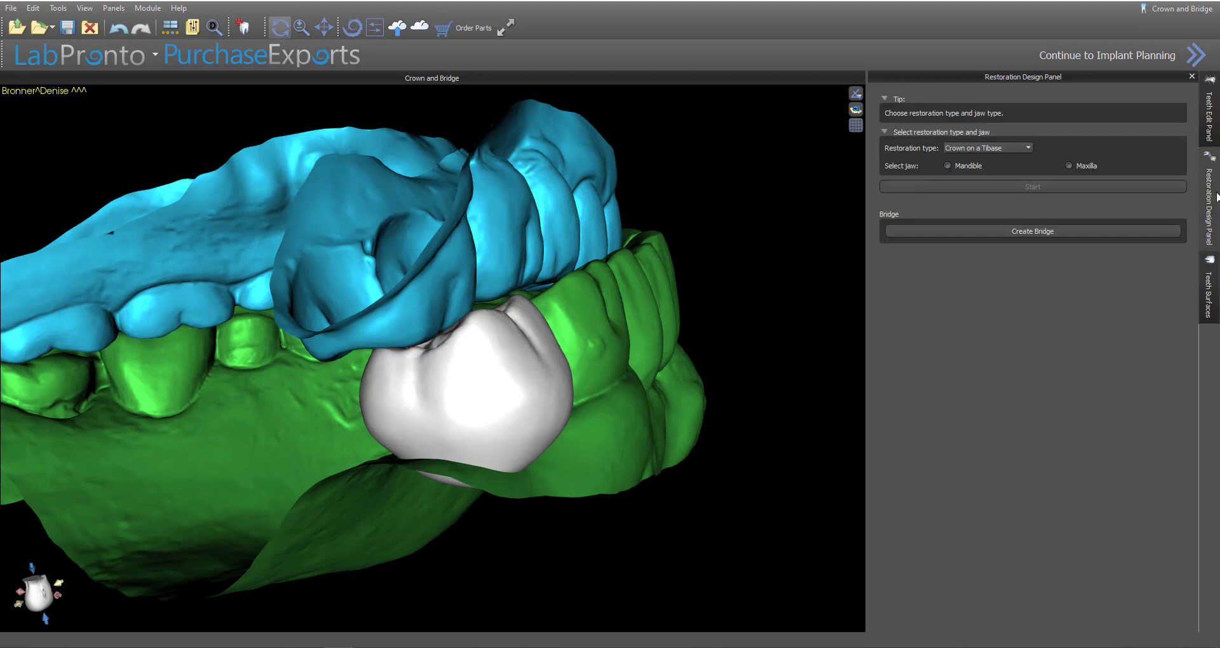
{"action": "left_click", "coordinate": [114, 11]}
{"action": "left_click", "coordinate": [161, 88]}
{"action": "left_click", "coordinate": [1026, 150]}
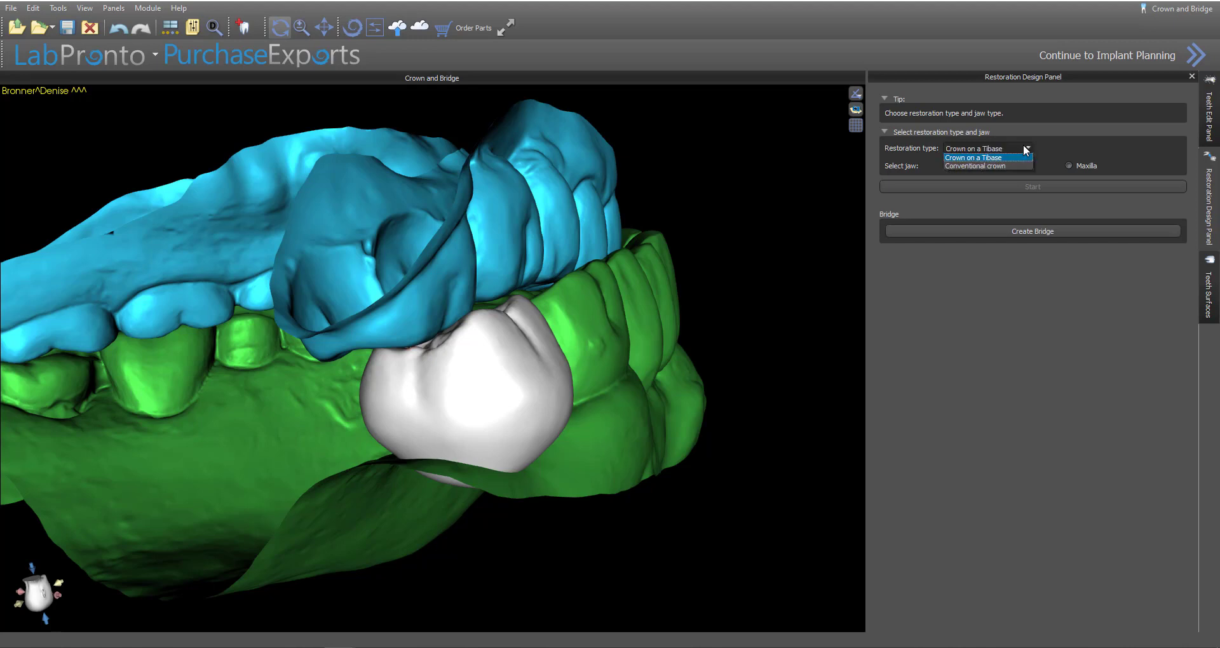
{"action": "left_click", "coordinate": [1010, 166]}
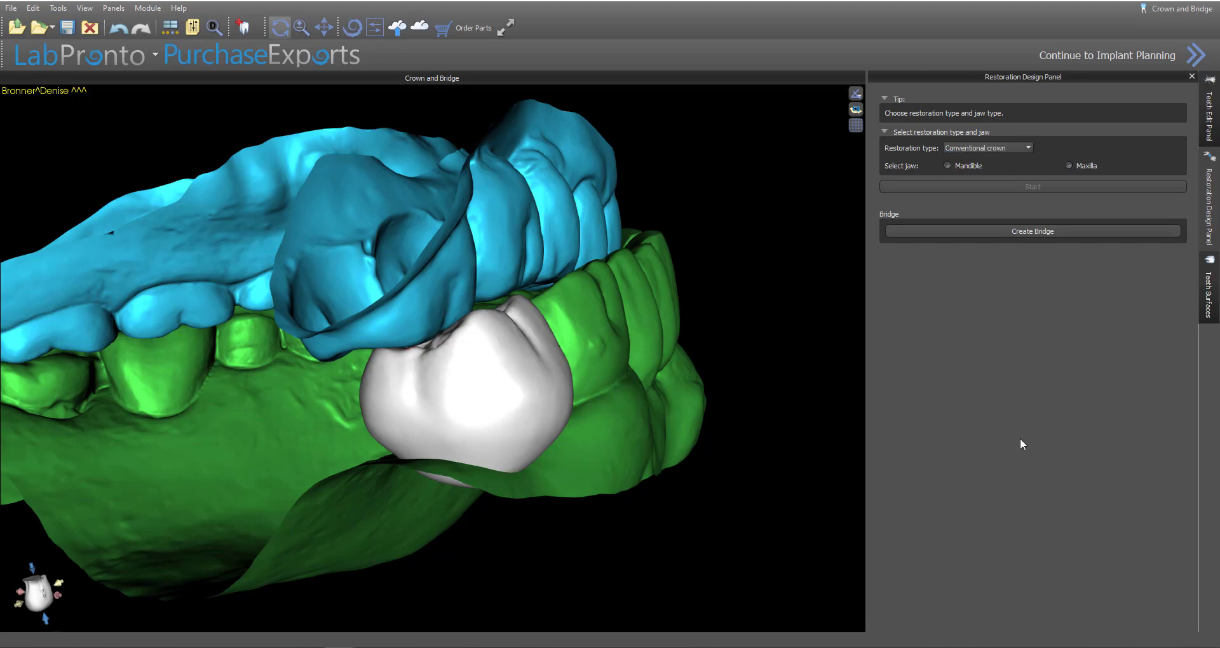
{"action": "left_click", "coordinate": [1088, 166]}
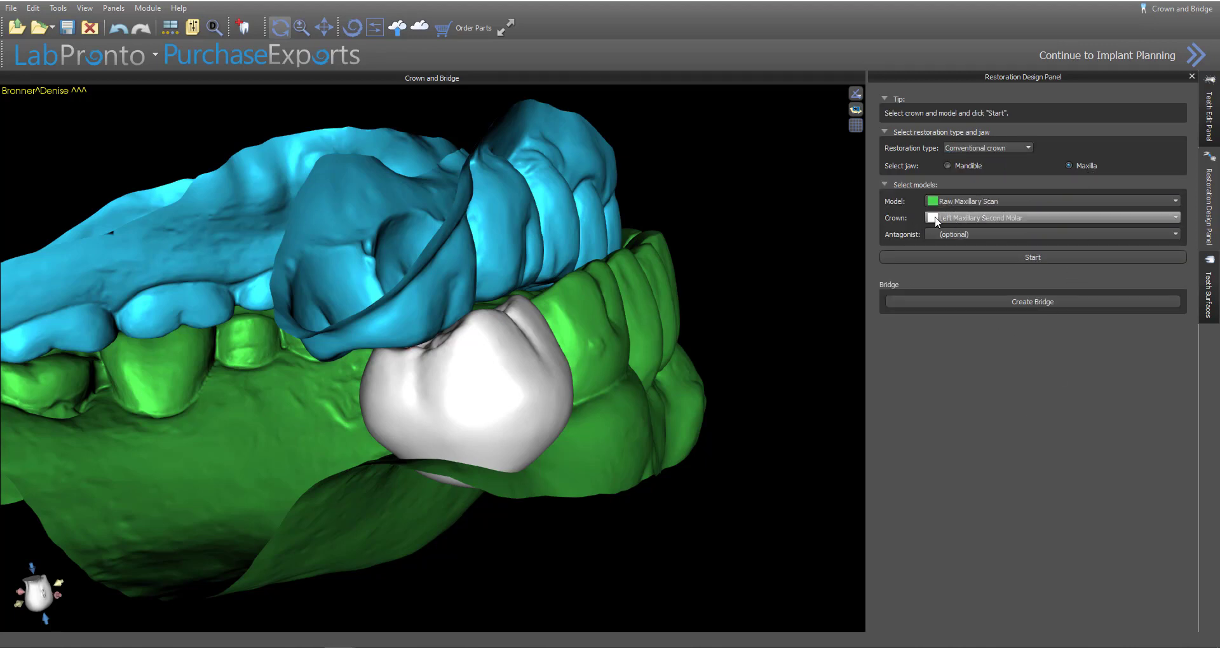
Step: Assign the Raw Mandibular Scan as antagonist for the Left Maxillary Second Molar crown and start the crown design
{"action": "left_click_drag", "start_coordinate": [727, 306], "coordinate": [567, 574]}
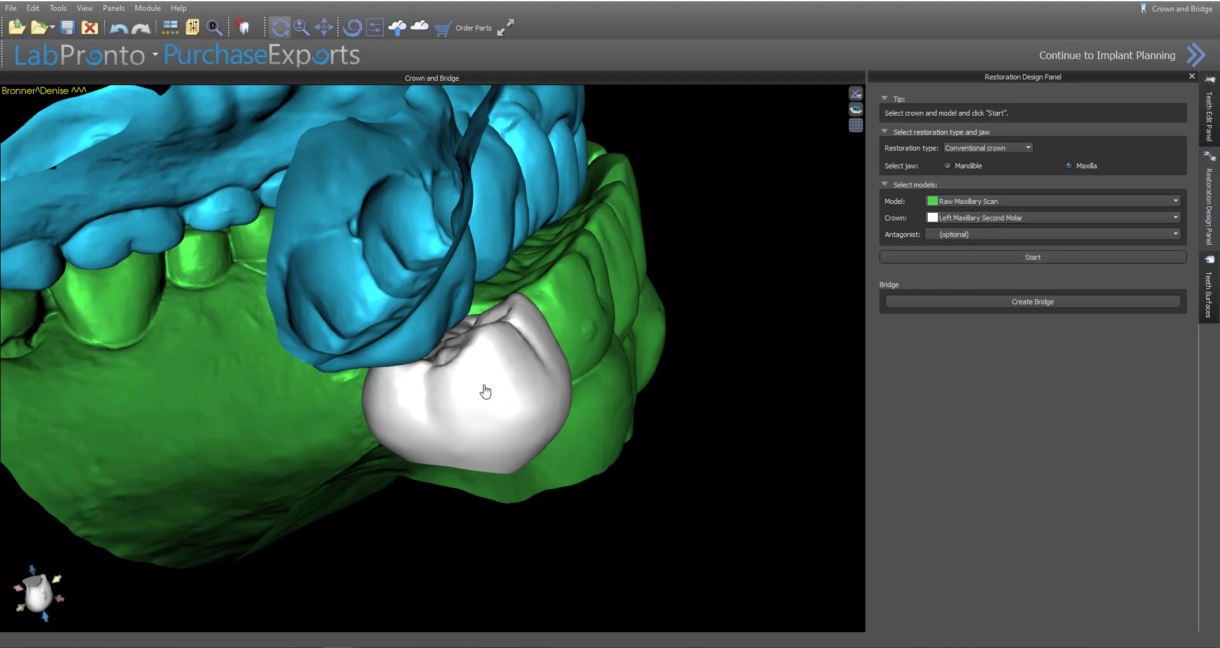
{"action": "left_click_drag", "start_coordinate": [502, 419], "coordinate": [597, 489]}
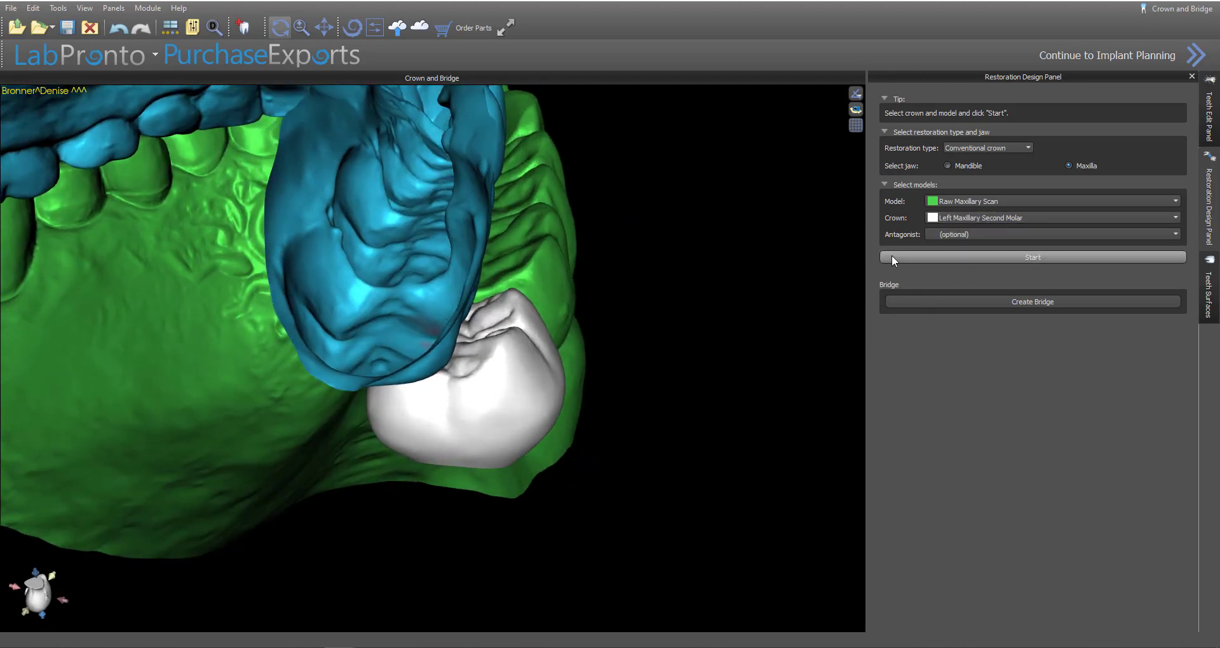
{"action": "left_click", "coordinate": [988, 236]}
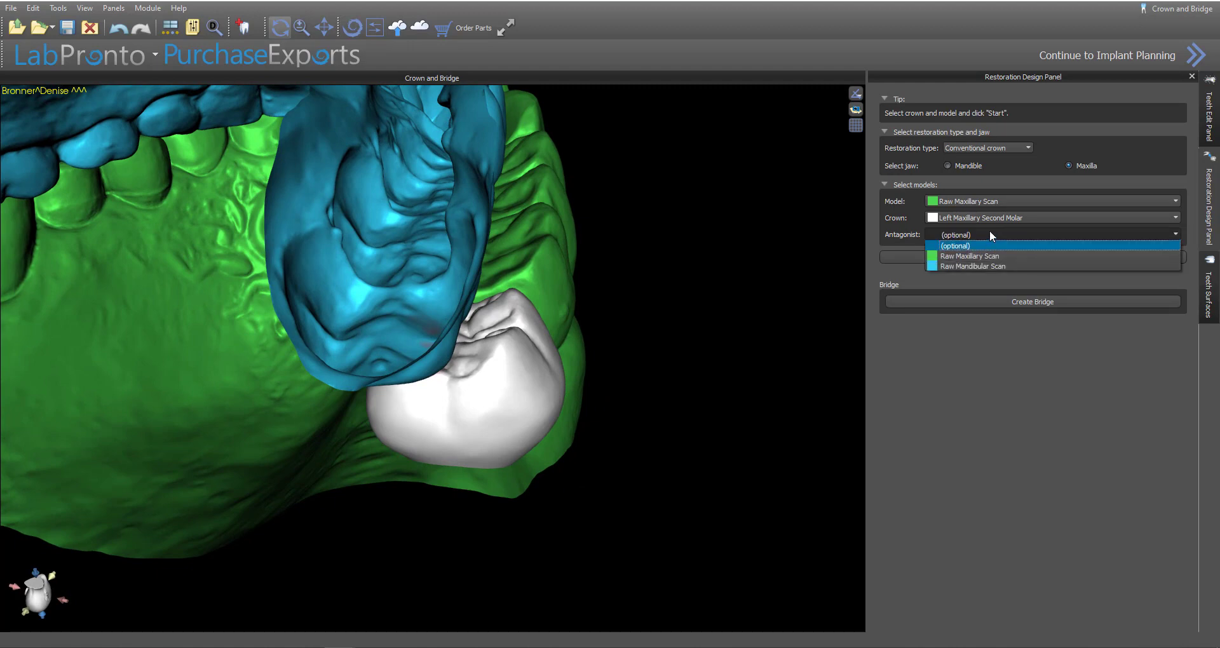
{"action": "left_click", "coordinate": [973, 266]}
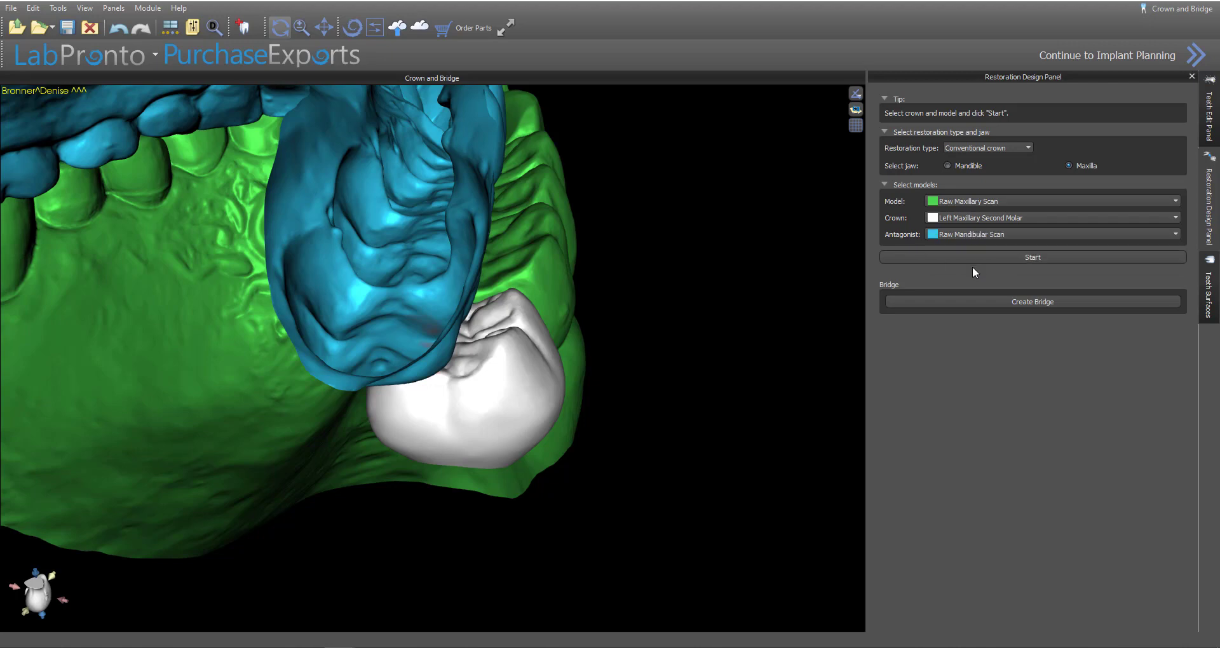
{"action": "left_click", "coordinate": [1012, 256]}
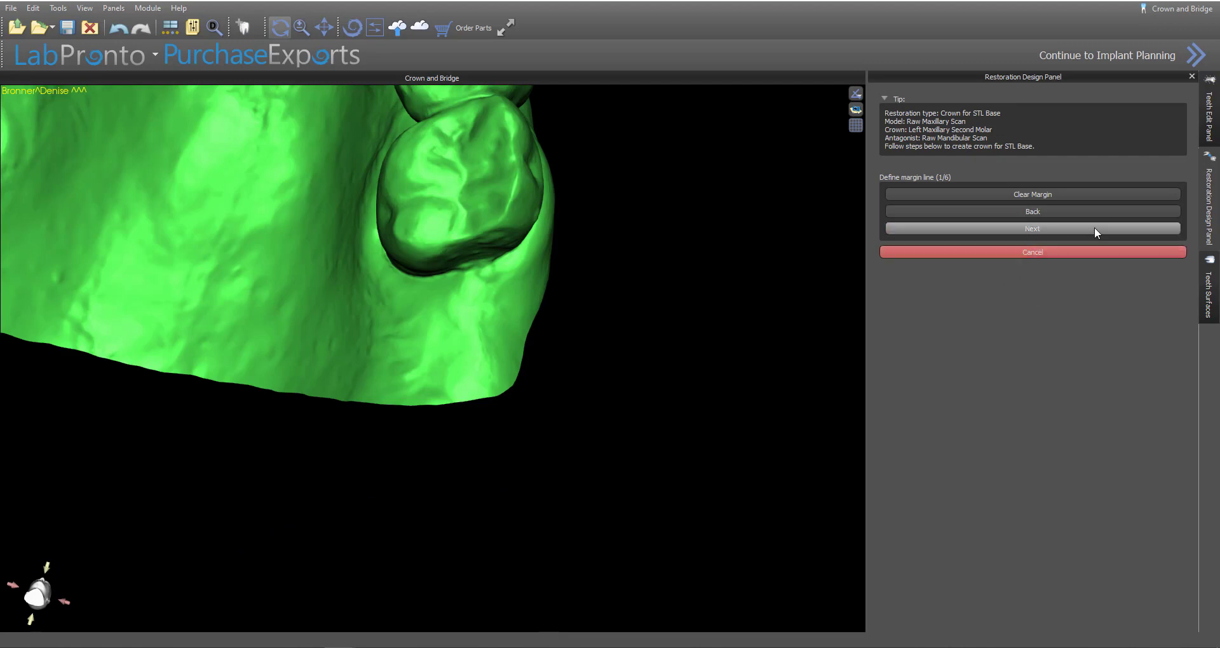
Step: Draw a closed, rounded margin line on the gum ridge directly behind the last molar of the maxillary scan
{"action": "scroll", "coordinate": [485, 240], "scroll_direction": "up", "scroll_amount": 3}
{"action": "scroll", "coordinate": [485, 240], "scroll_direction": "up", "scroll_amount": 2}
{"action": "right_click_drag", "start_coordinate": [419, 359], "coordinate": [478, 330]}
{"action": "scroll", "coordinate": [457, 344], "scroll_direction": "up", "scroll_amount": 2}
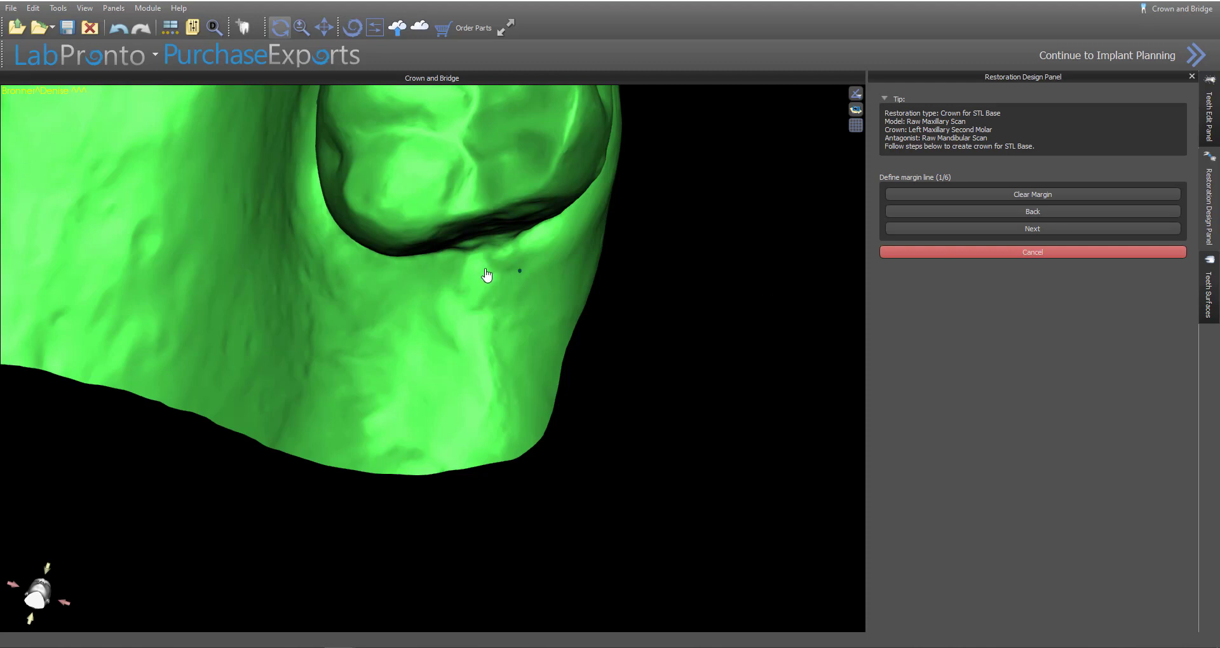
{"action": "left_click", "coordinate": [438, 276]}
{"action": "left_click", "coordinate": [393, 300]}
{"action": "left_click", "coordinate": [379, 354]}
{"action": "left_click", "coordinate": [389, 421]}
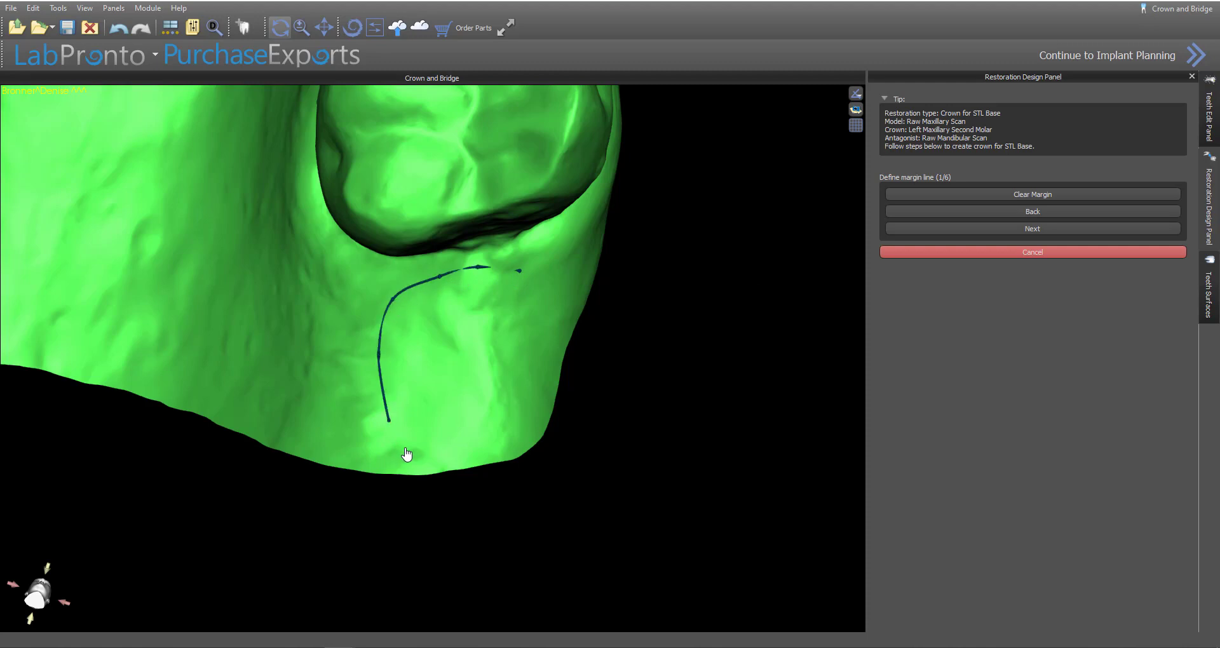
{"action": "left_click", "coordinate": [416, 447]}
{"action": "left_click", "coordinate": [490, 446]}
{"action": "left_click", "coordinate": [531, 422]}
{"action": "left_click", "coordinate": [550, 364]}
{"action": "left_click", "coordinate": [550, 315]}
{"action": "left_click", "coordinate": [544, 290]}
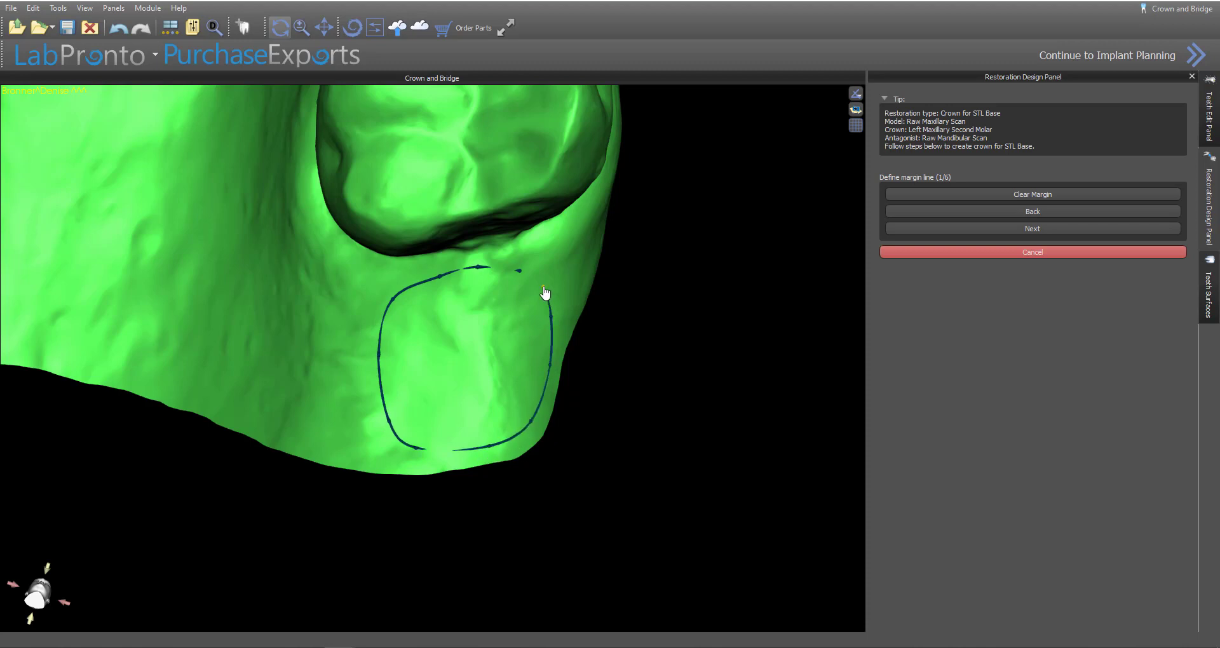
{"action": "double_click", "coordinate": [521, 271]}
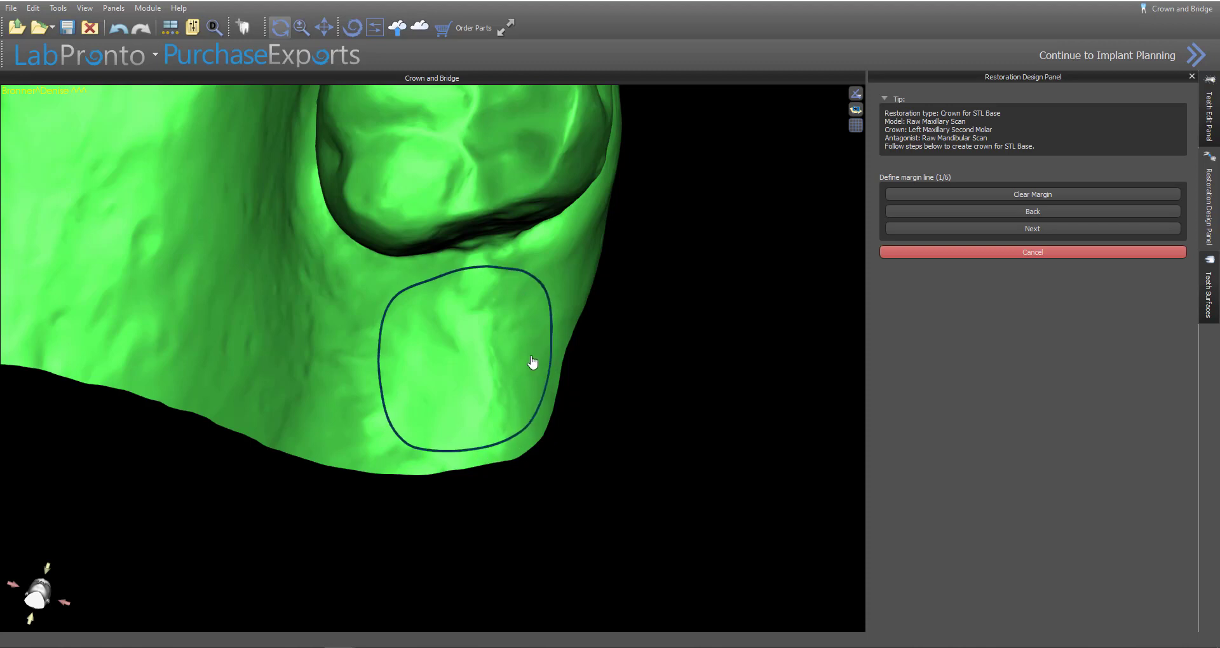
Step: Accept the margin line, then check the proposed insert direction on the ridge and accept it without changes
{"action": "left_click_drag", "start_coordinate": [414, 455], "coordinate": [473, 132]}
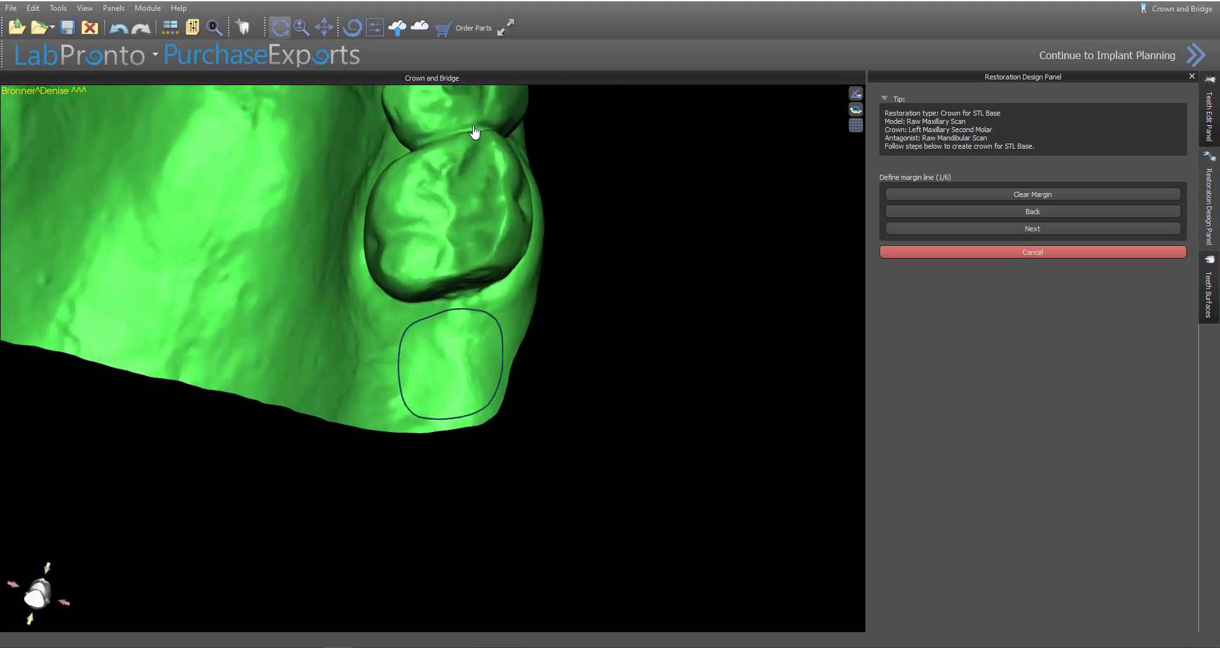
{"action": "left_click_drag", "start_coordinate": [477, 368], "coordinate": [350, 292]}
{"action": "left_click_drag", "start_coordinate": [493, 398], "coordinate": [517, 443]}
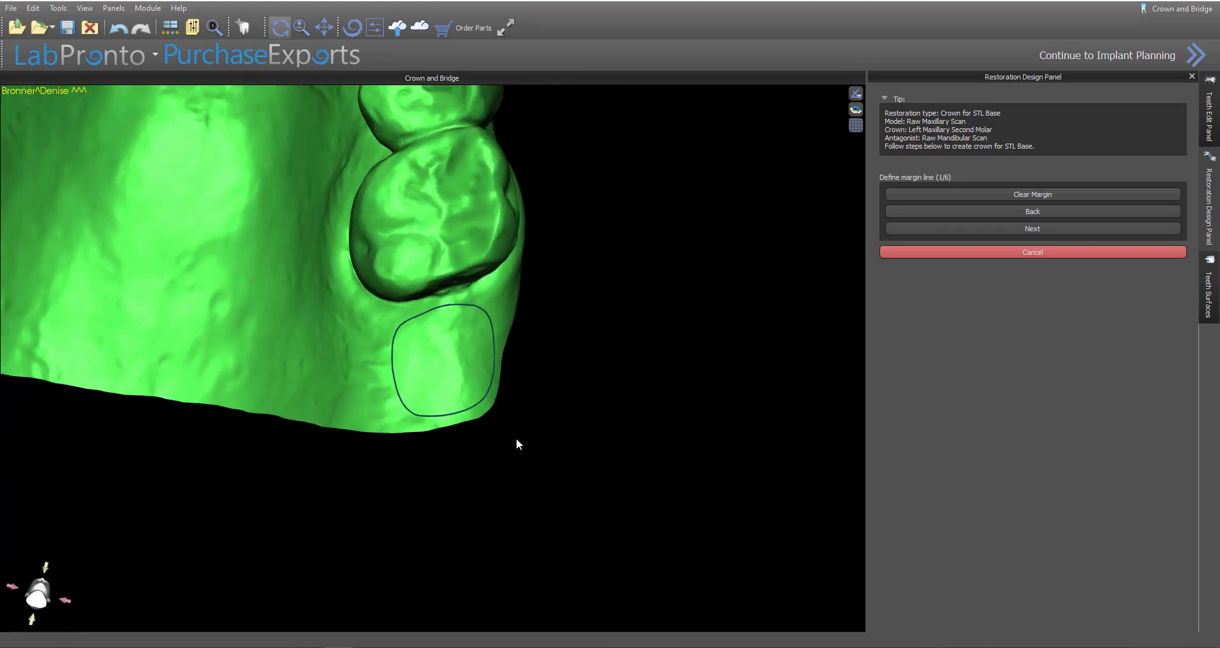
{"action": "left_click", "coordinate": [1031, 229]}
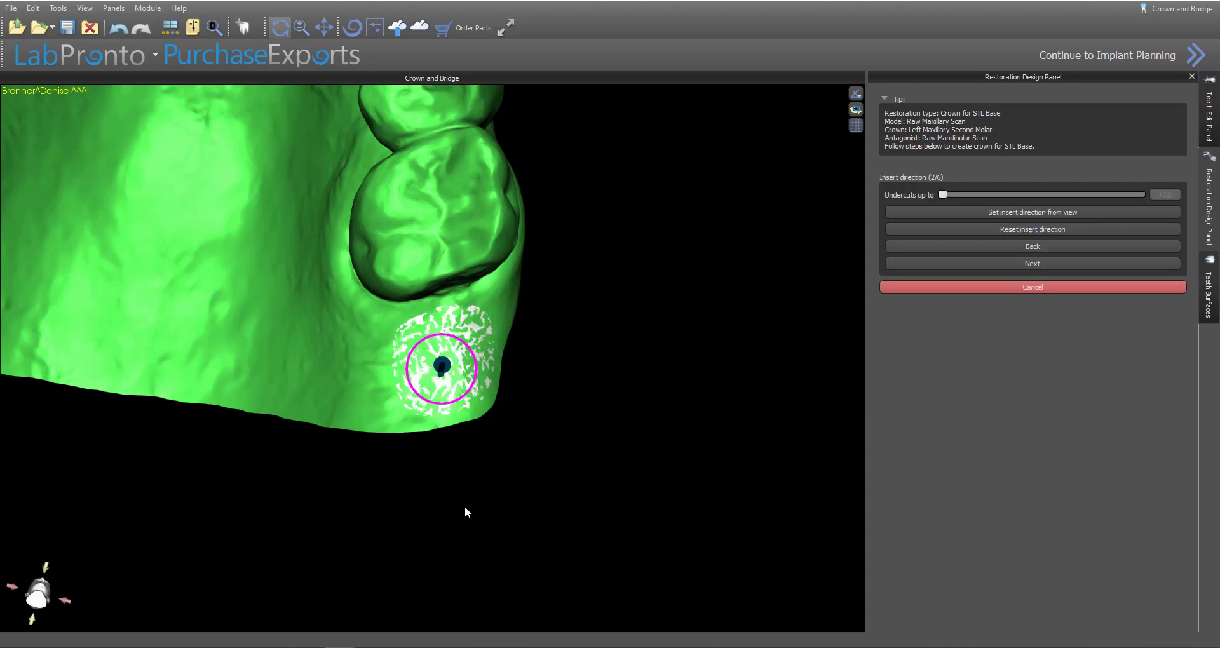
{"action": "left_click_drag", "start_coordinate": [463, 509], "coordinate": [336, 385]}
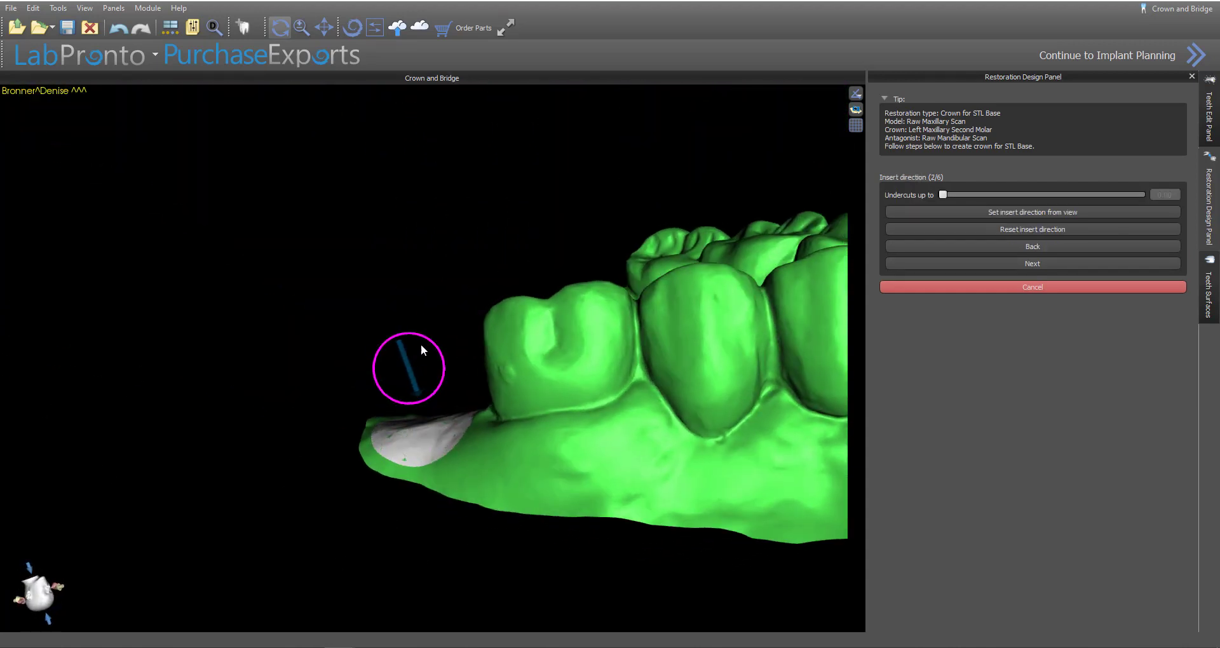
{"action": "left_click_drag", "start_coordinate": [410, 512], "coordinate": [567, 510]}
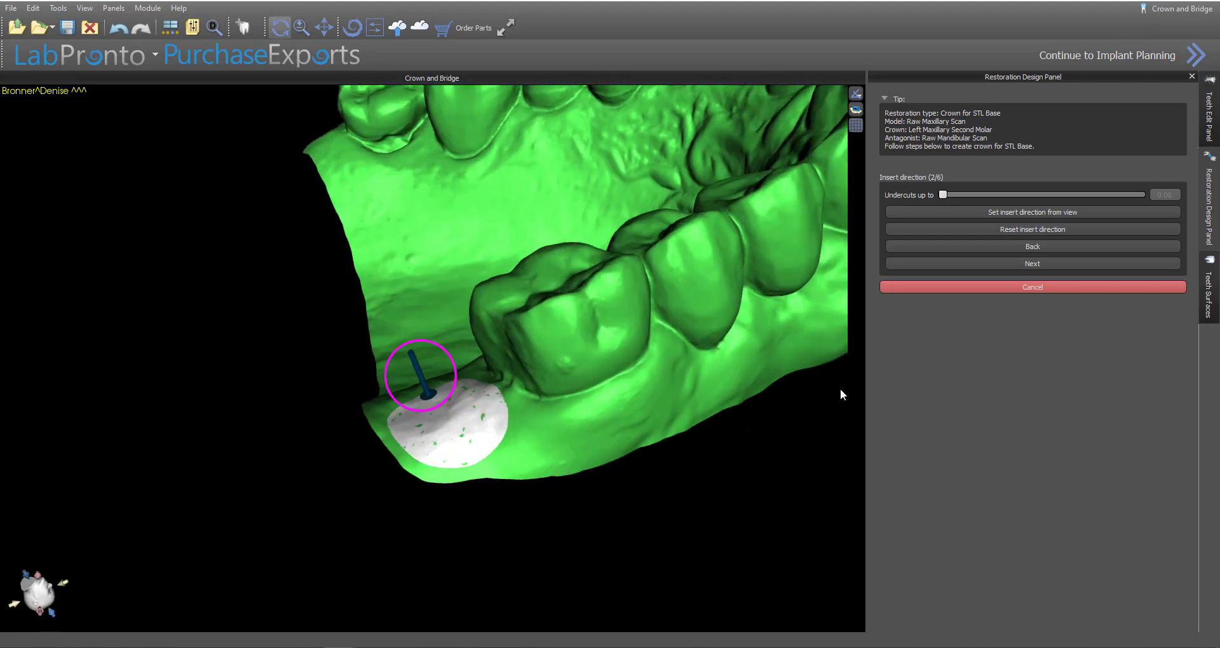
{"action": "left_click", "coordinate": [1050, 265]}
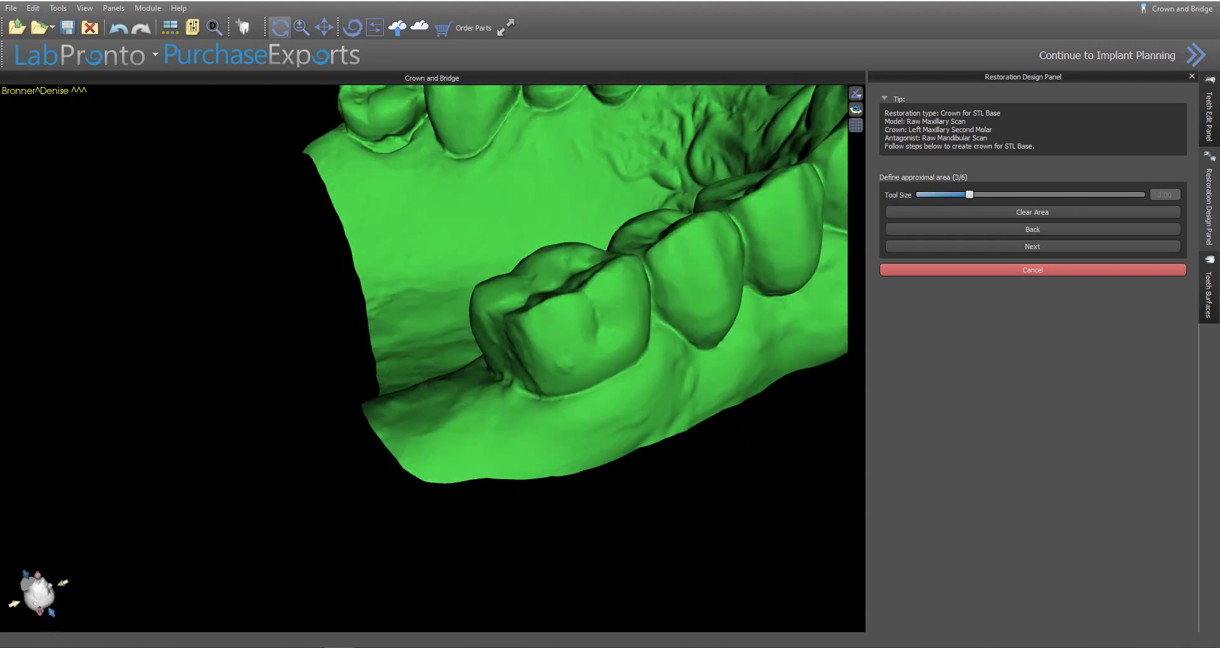
Step: Paint the approximal contact area across the rear surface of the last molar and accept it
{"action": "left_click_drag", "start_coordinate": [642, 483], "coordinate": [492, 384]}
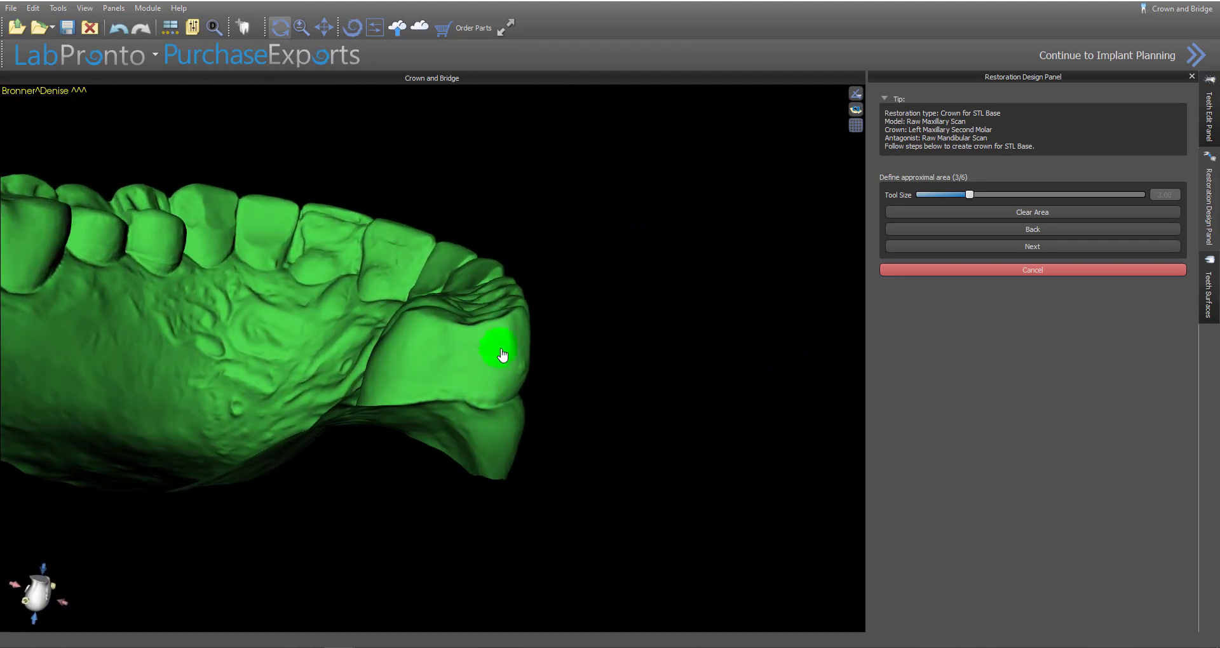
{"action": "left_click_drag", "start_coordinate": [502, 354], "coordinate": [413, 350]}
{"action": "left_click_drag", "start_coordinate": [623, 386], "coordinate": [537, 458]}
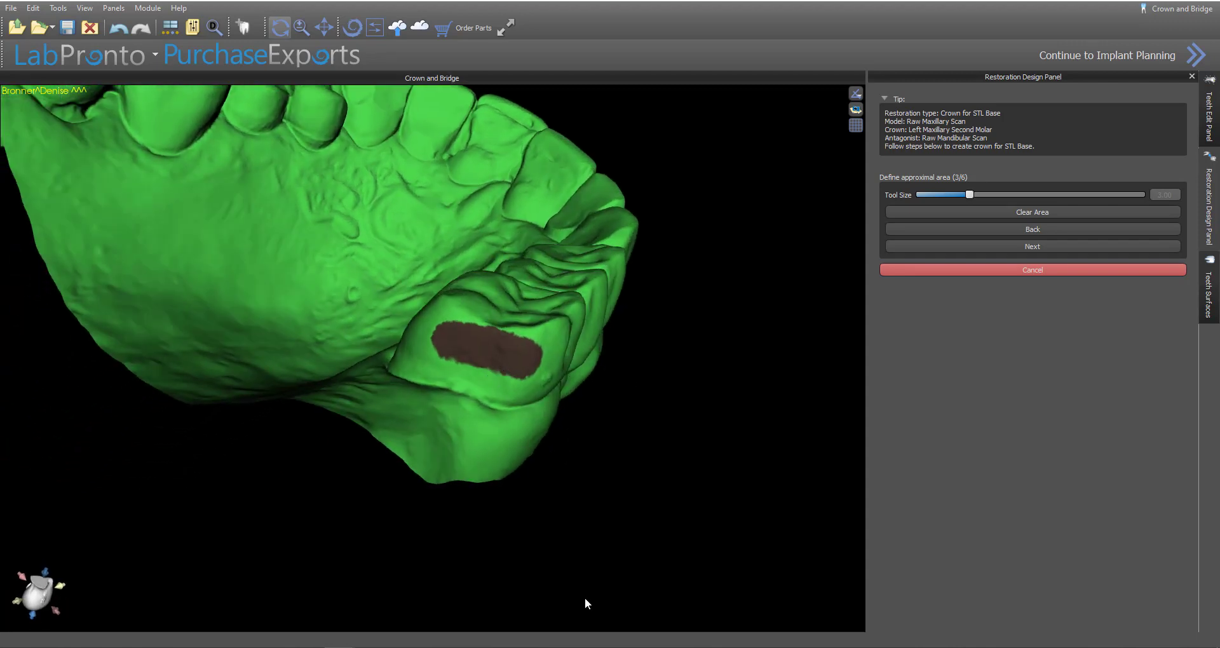
{"action": "left_click_drag", "start_coordinate": [677, 489], "coordinate": [419, 526]}
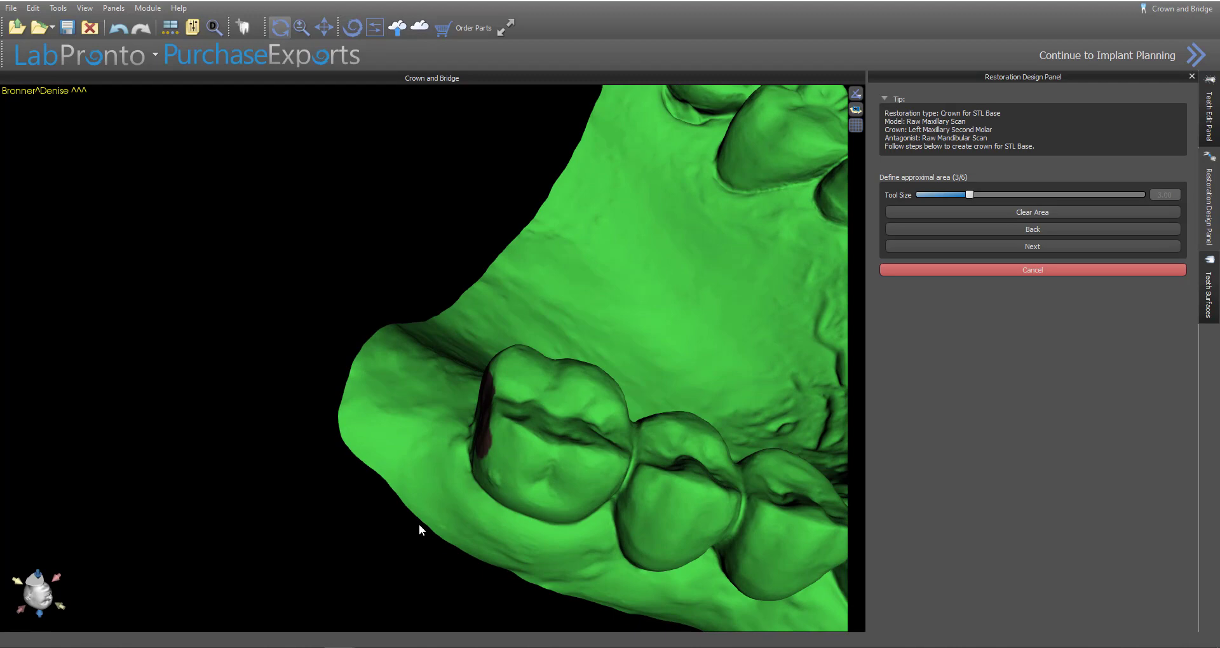
{"action": "left_click", "coordinate": [1017, 245]}
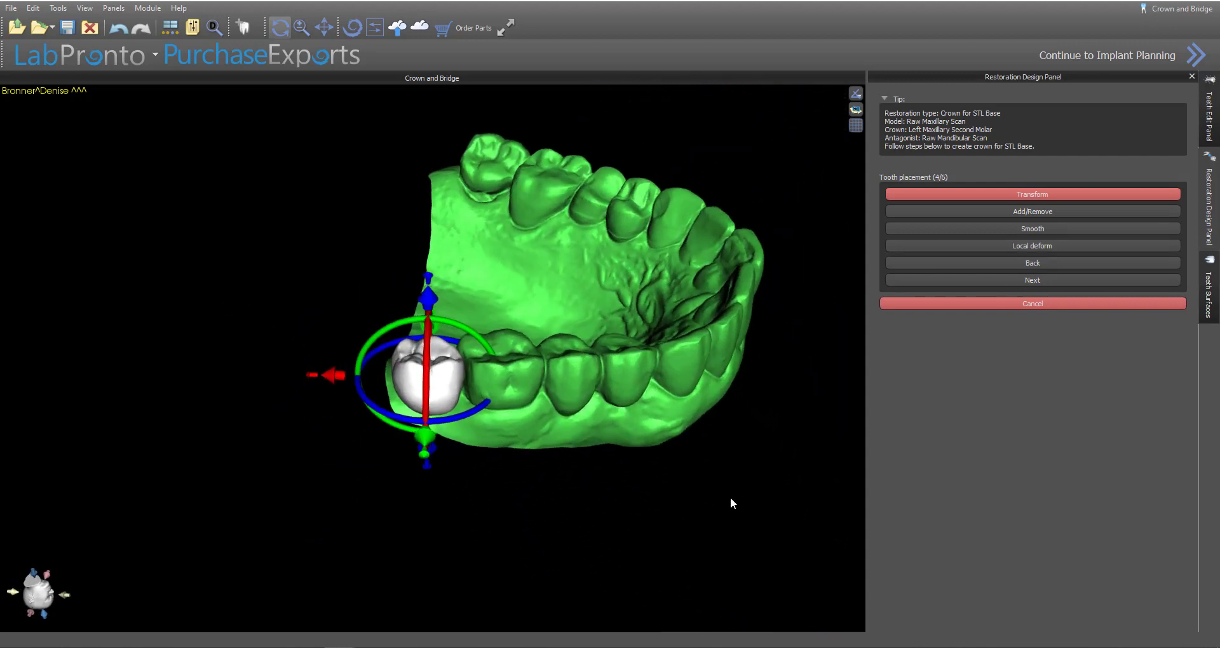
Step: Check the crown's placement behind the last molar from several angles and accept it without transforming or deforming the tooth
{"action": "left_click_drag", "start_coordinate": [263, 492], "coordinate": [668, 478]}
{"action": "left_click_drag", "start_coordinate": [651, 385], "coordinate": [578, 363]}
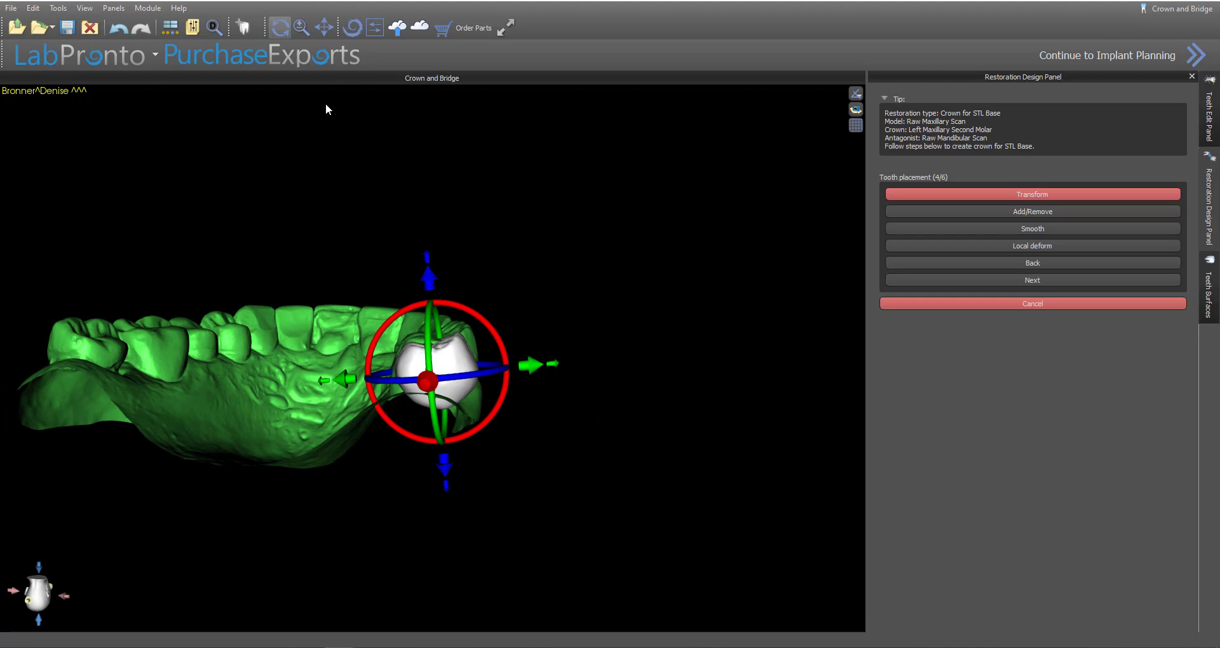
{"action": "left_click_drag", "start_coordinate": [326, 102], "coordinate": [299, 184]}
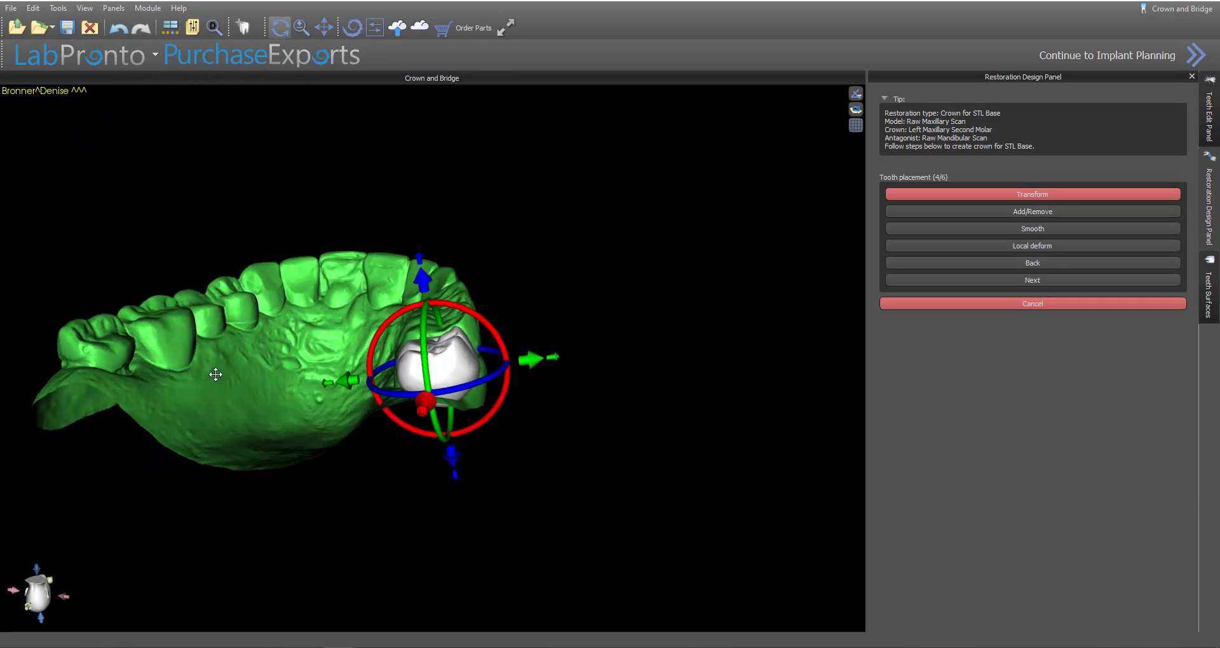
{"action": "left_click_drag", "start_coordinate": [216, 374], "coordinate": [272, 373]}
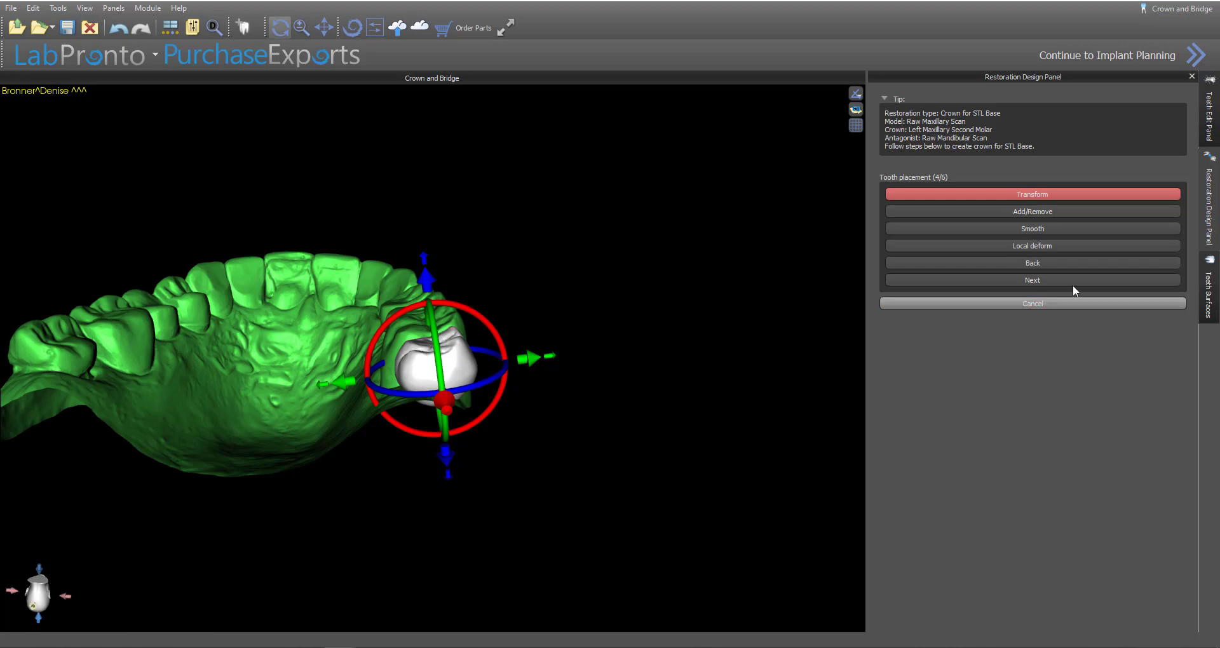
{"action": "left_click_drag", "start_coordinate": [299, 204], "coordinate": [483, 356]}
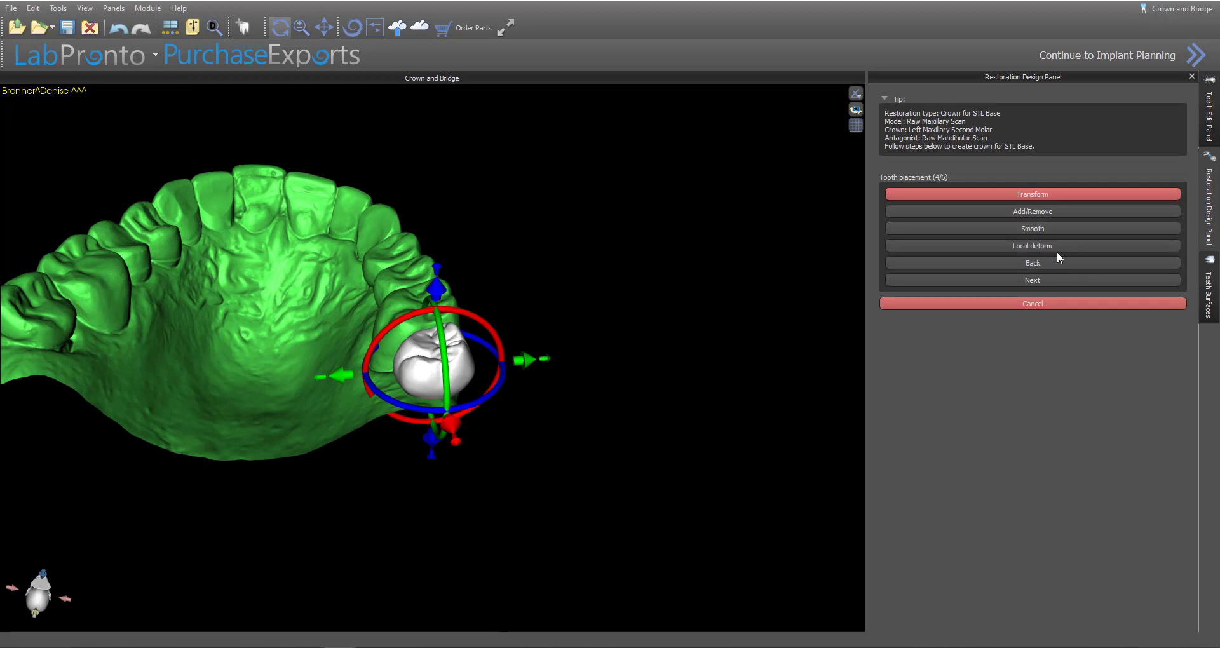
{"action": "left_click_drag", "start_coordinate": [580, 408], "coordinate": [550, 472]}
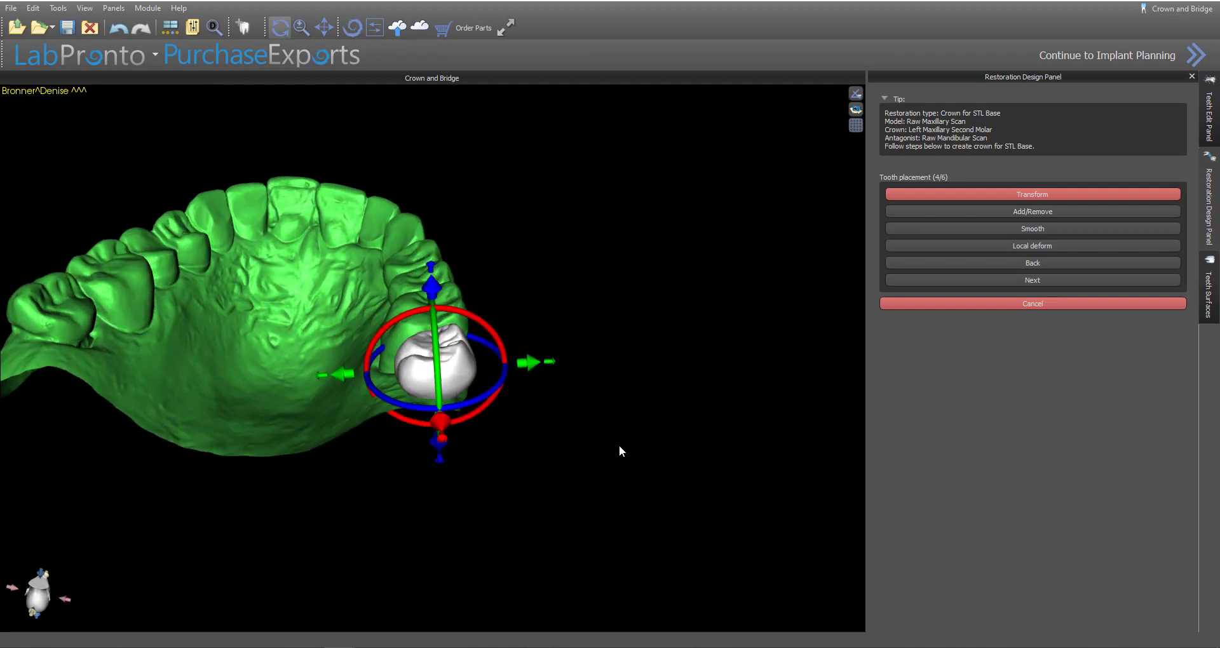
{"action": "left_click", "coordinate": [1046, 279]}
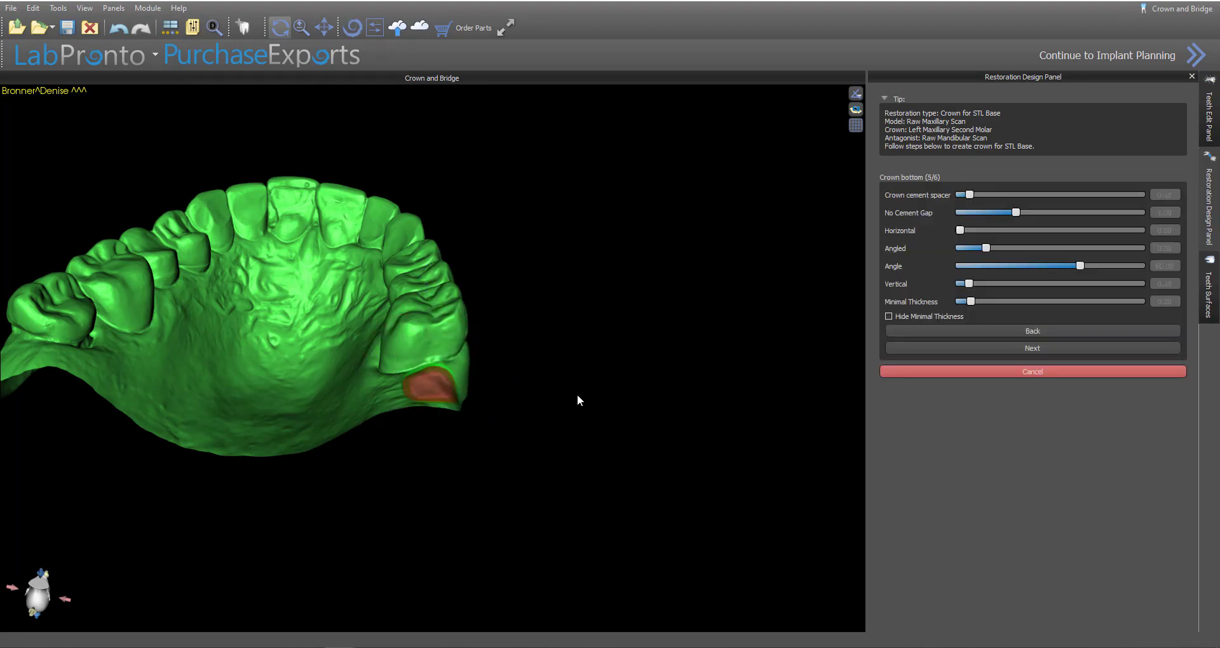
Step: Accept the preset crown bottom parameters and inspect the crown's seating ring on the ridge at the Cut intersections stage
{"action": "left_click_drag", "start_coordinate": [578, 396], "coordinate": [434, 421]}
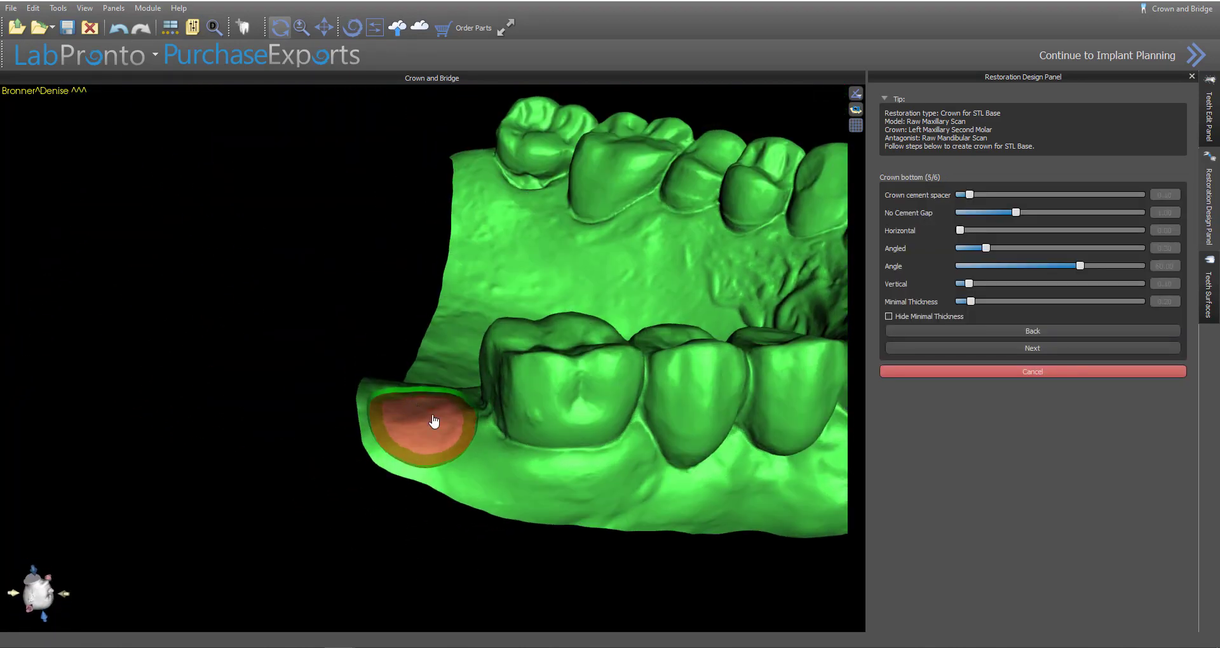
{"action": "left_click_drag", "start_coordinate": [528, 466], "coordinate": [422, 417]}
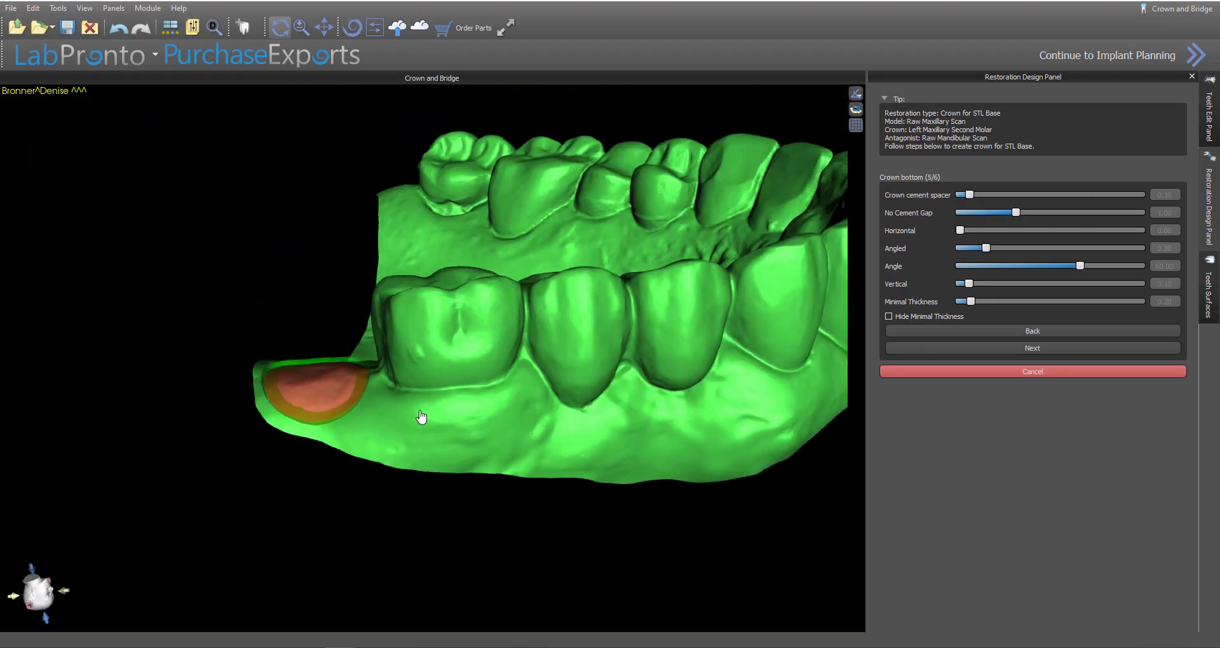
{"action": "left_click_drag", "start_coordinate": [372, 335], "coordinate": [409, 490]}
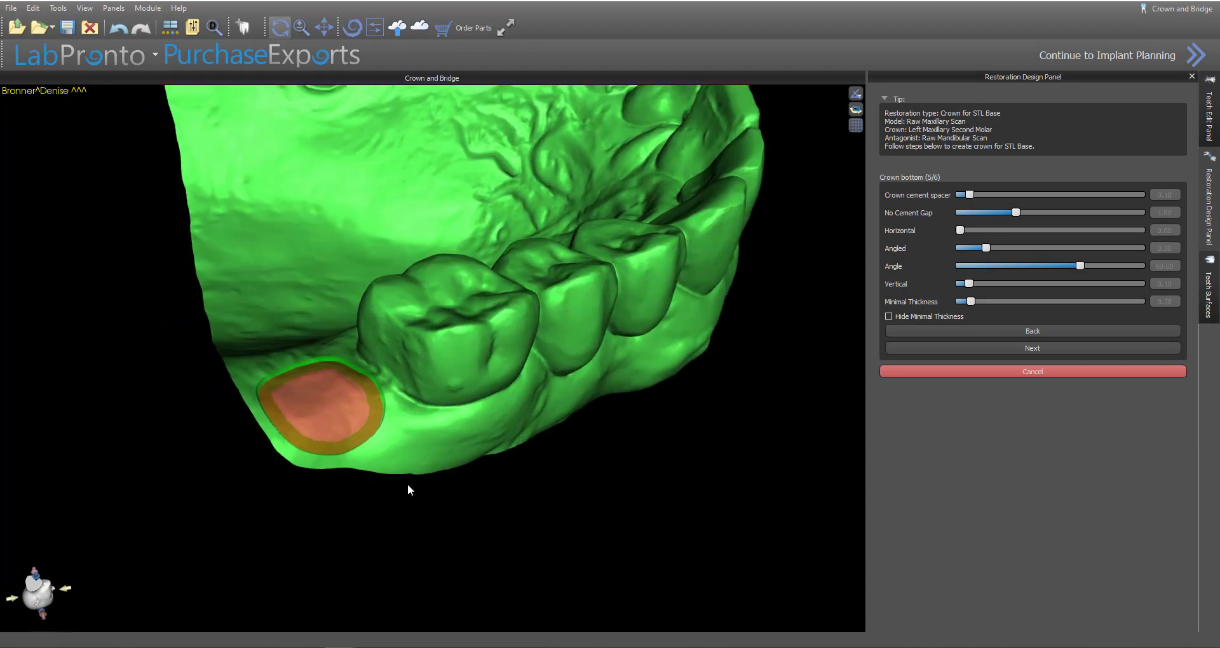
{"action": "left_click", "coordinate": [1031, 348]}
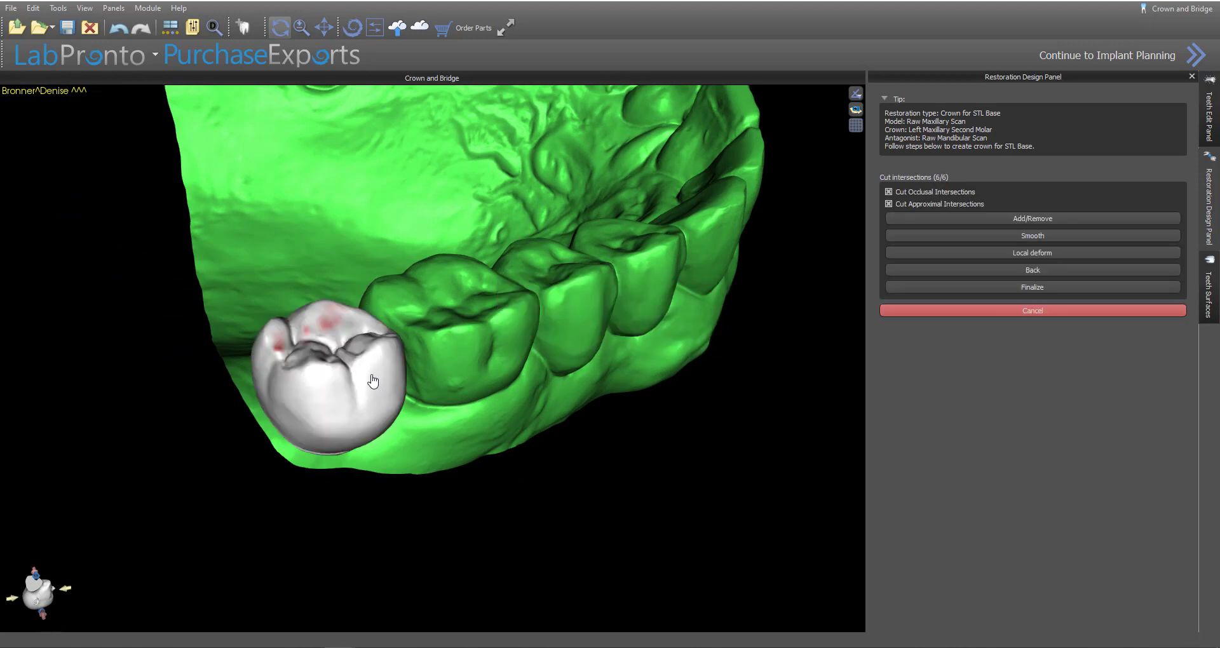
{"action": "left_click_drag", "start_coordinate": [446, 455], "coordinate": [430, 151]}
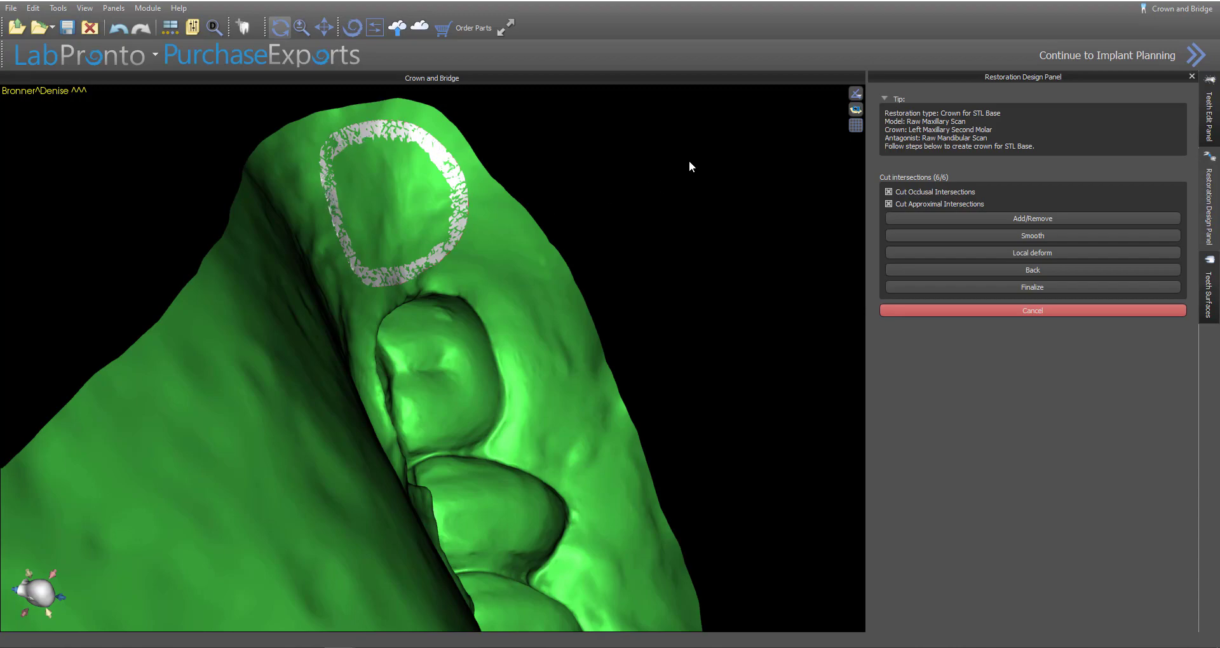
Step: Show the Raw Mandibular Scan and check the crown's contact with the neighbouring molar and the opposing teeth
{"action": "left_click_drag", "start_coordinate": [689, 160], "coordinate": [549, 556]}
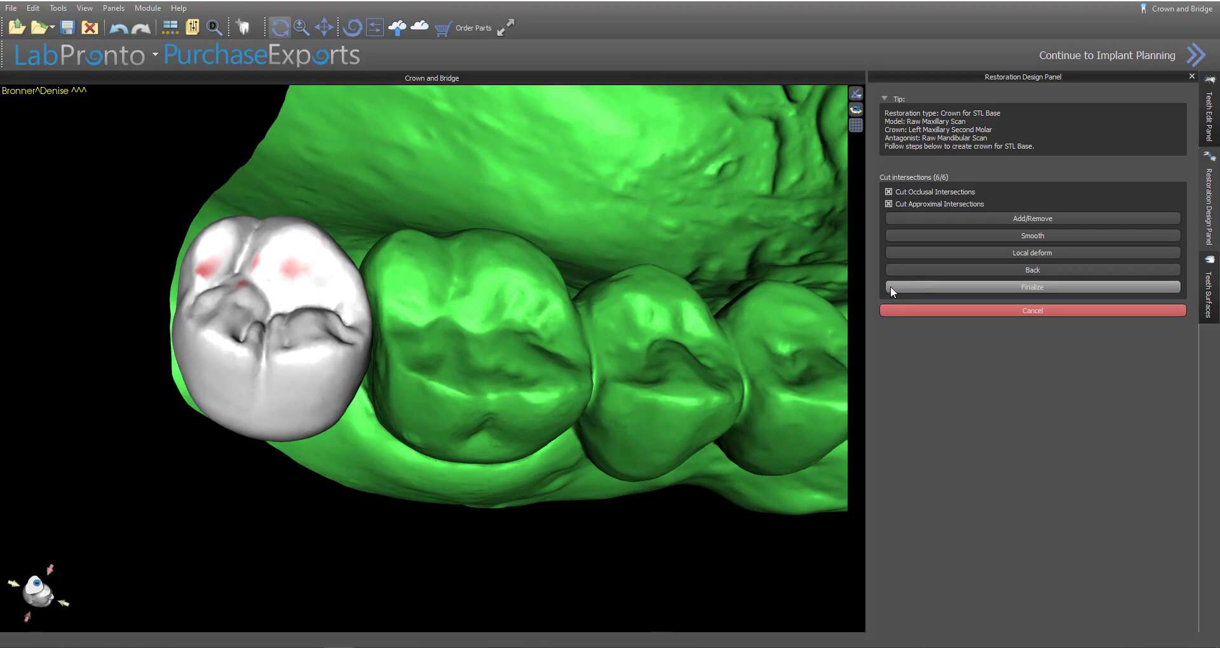
{"action": "mouse_move", "coordinate": [438, 382]}
{"action": "left_mouse_down"}
{"action": "mouse_move", "coordinate": [311, 186]}
{"action": "mouse_move", "coordinate": [335, 169]}
{"action": "mouse_move", "coordinate": [259, 341]}
{"action": "mouse_move", "coordinate": [602, 349]}
{"action": "mouse_move", "coordinate": [580, 414]}
{"action": "mouse_move", "coordinate": [468, 357]}
{"action": "left_mouse_up"}
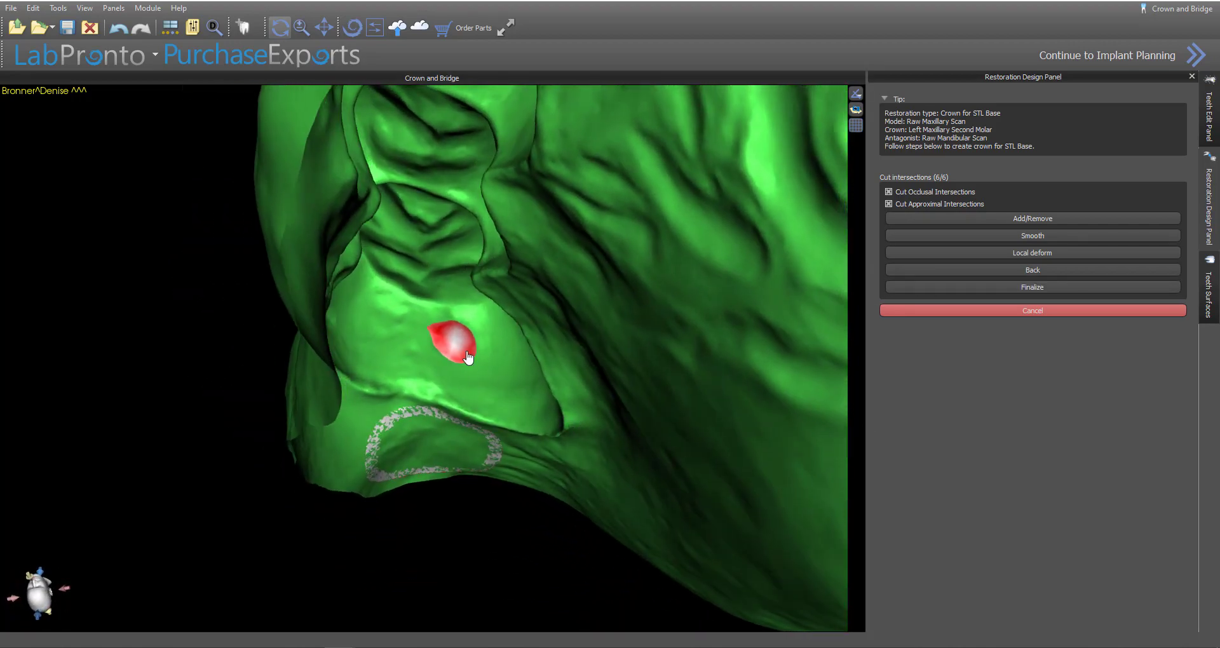
{"action": "left_click_drag", "start_coordinate": [275, 461], "coordinate": [436, 337]}
{"action": "left_click", "coordinate": [1050, 253]}
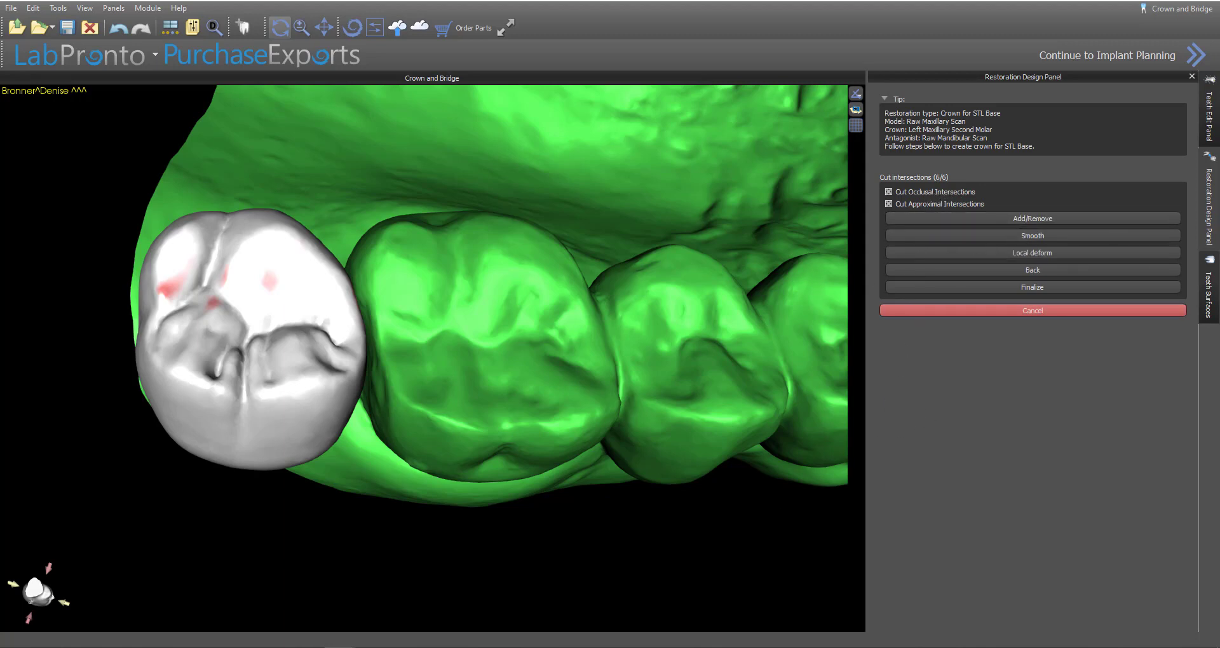
{"action": "left_click", "coordinate": [1215, 297]}
{"action": "left_click", "coordinate": [1123, 146]}
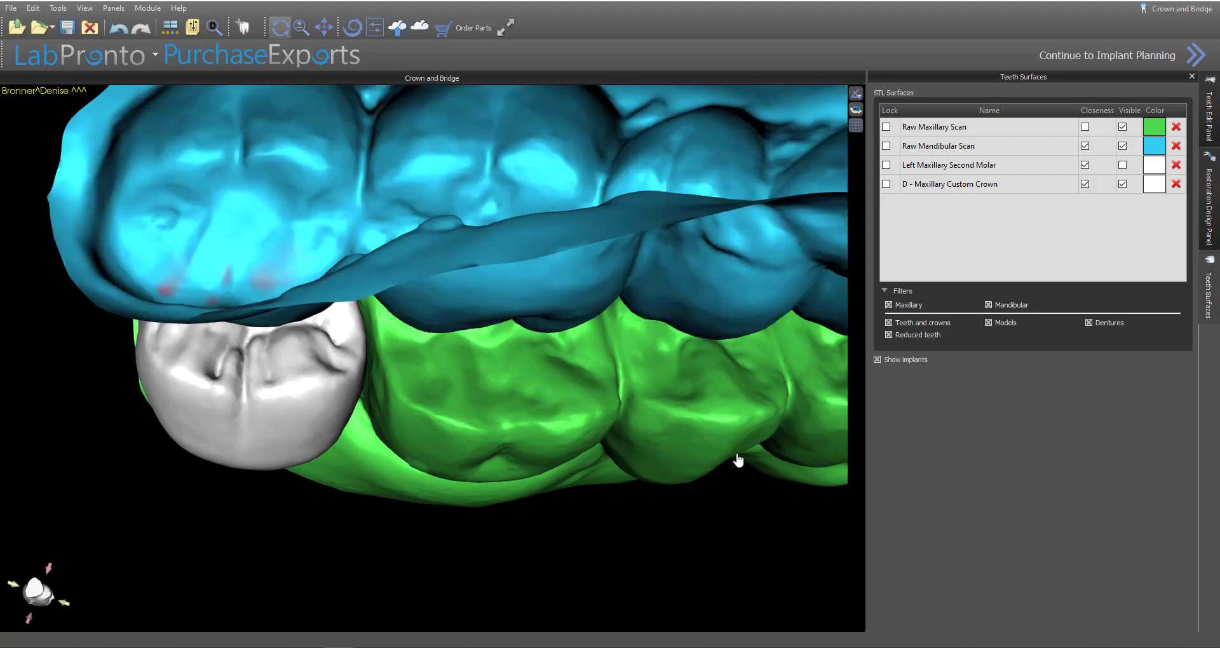
{"action": "left_click_drag", "start_coordinate": [735, 458], "coordinate": [491, 307]}
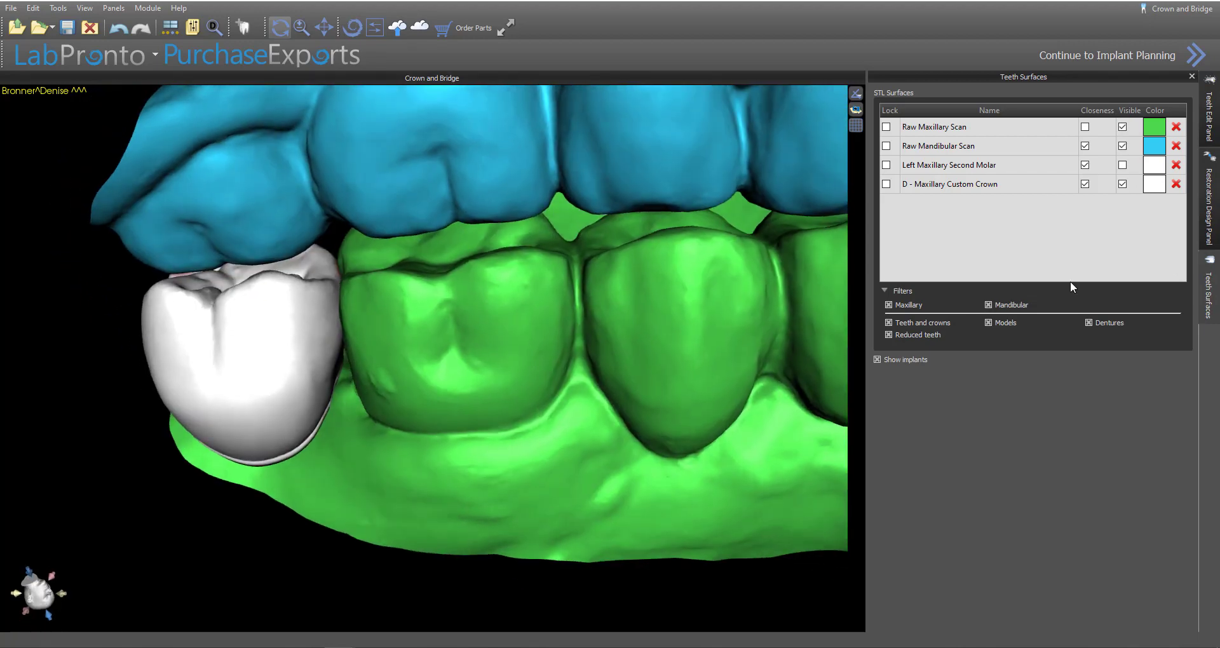
Step: Finalize the crown with both its occlusal and approximal intersections cut
{"action": "left_click", "coordinate": [1212, 193]}
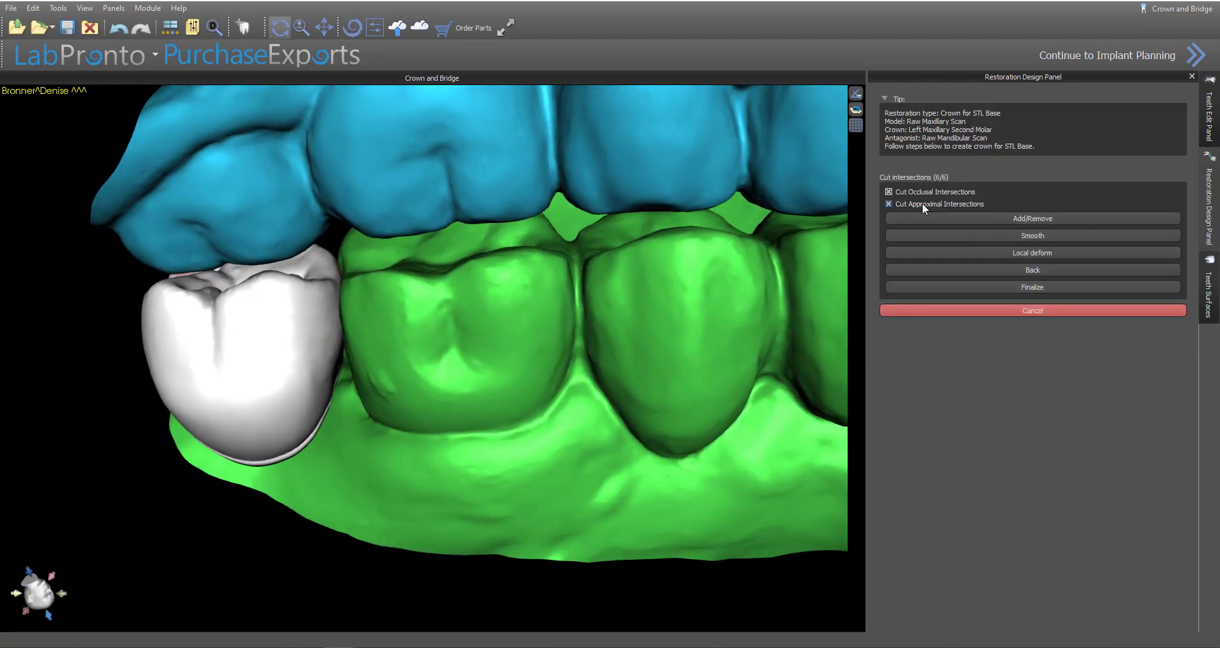
{"action": "left_click_drag", "start_coordinate": [777, 479], "coordinate": [490, 390]}
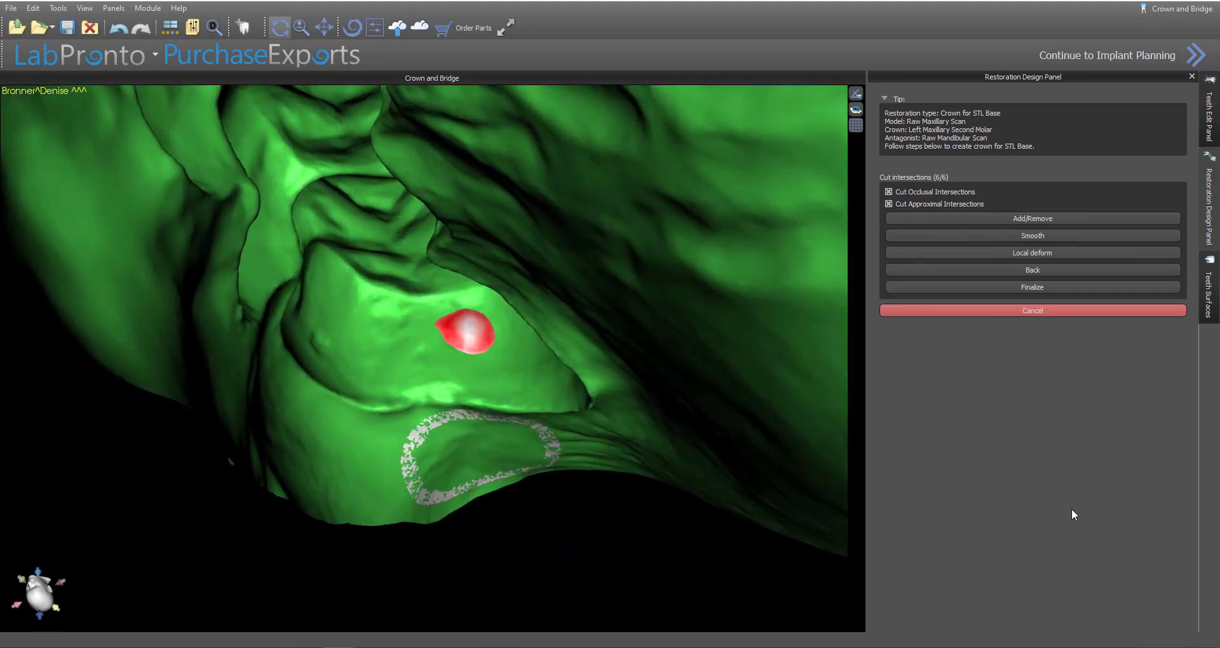
{"action": "left_click", "coordinate": [1044, 287]}
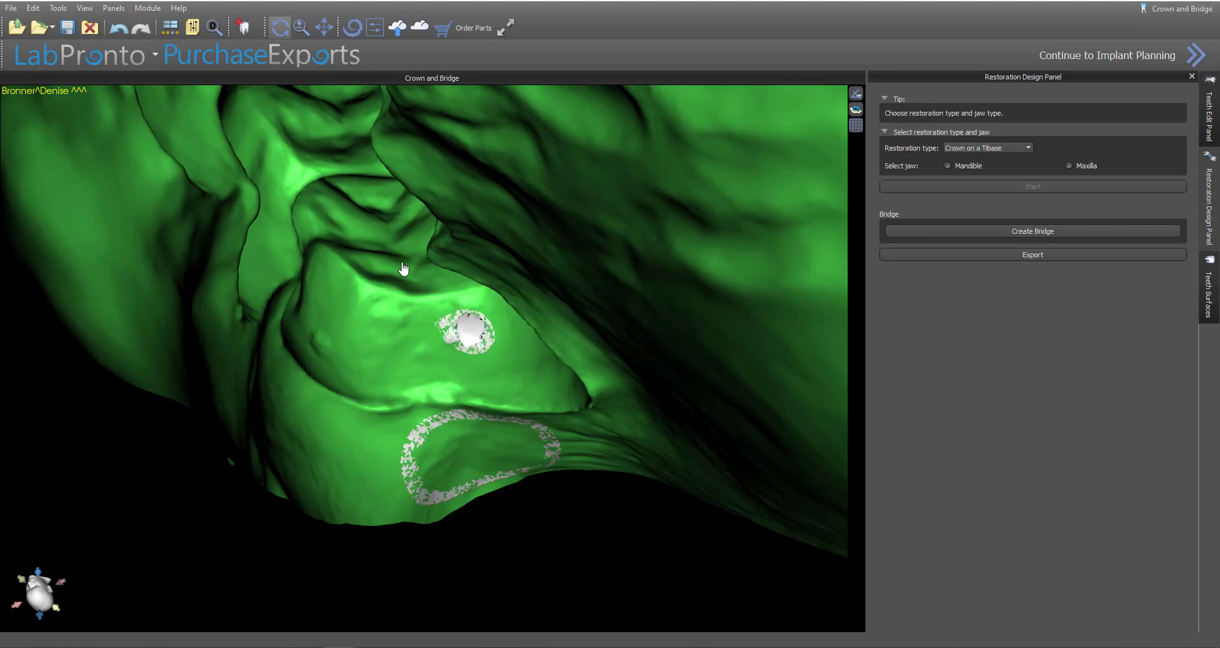
Step: Show the original Left Maxillary Second Molar and compare its shape with the finished custom crown
{"action": "left_click_drag", "start_coordinate": [403, 270], "coordinate": [612, 431]}
{"action": "left_click", "coordinate": [1209, 115]}
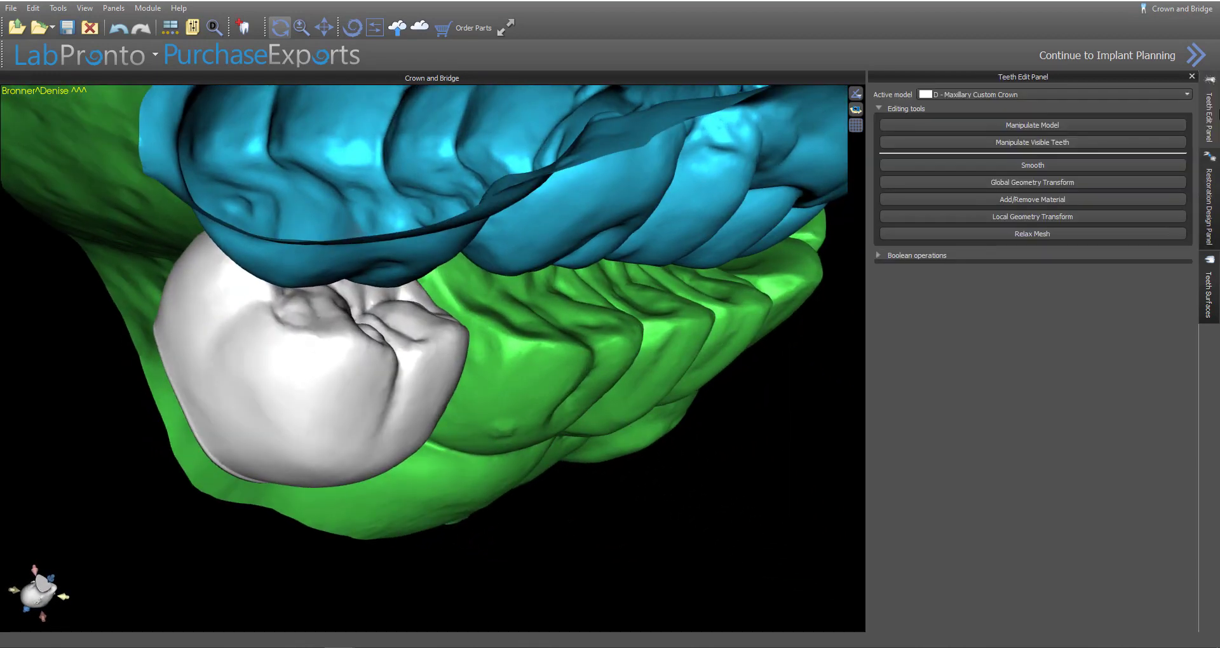
{"action": "left_click", "coordinate": [1208, 304]}
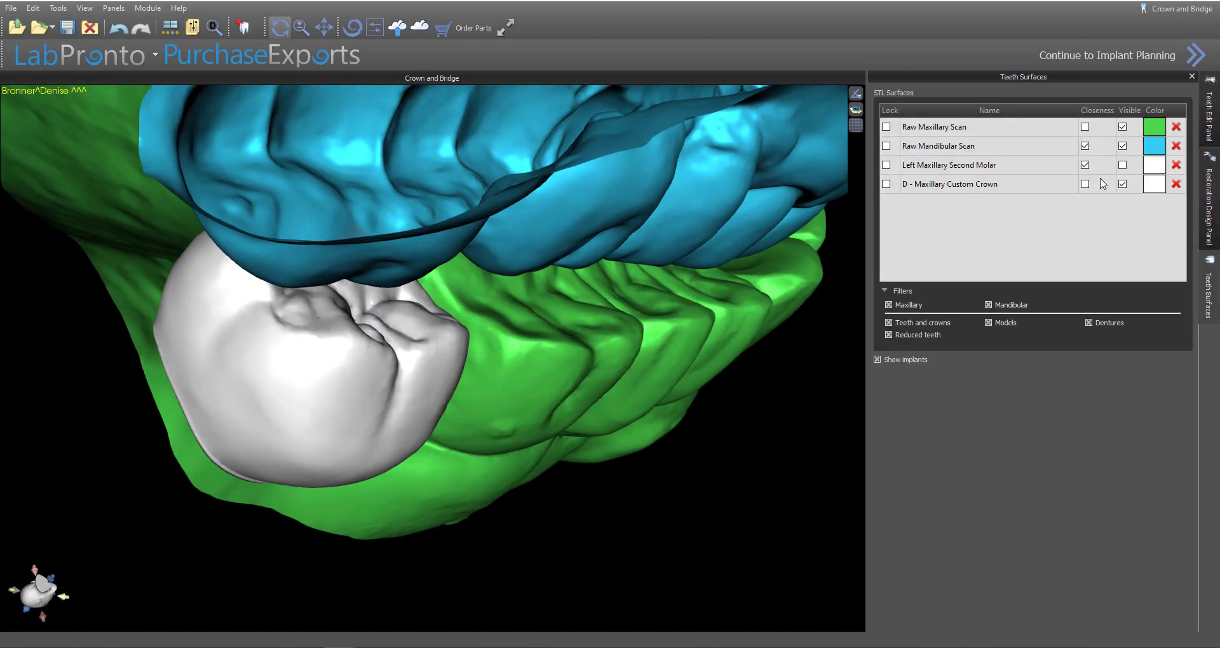
{"action": "left_click", "coordinate": [964, 166]}
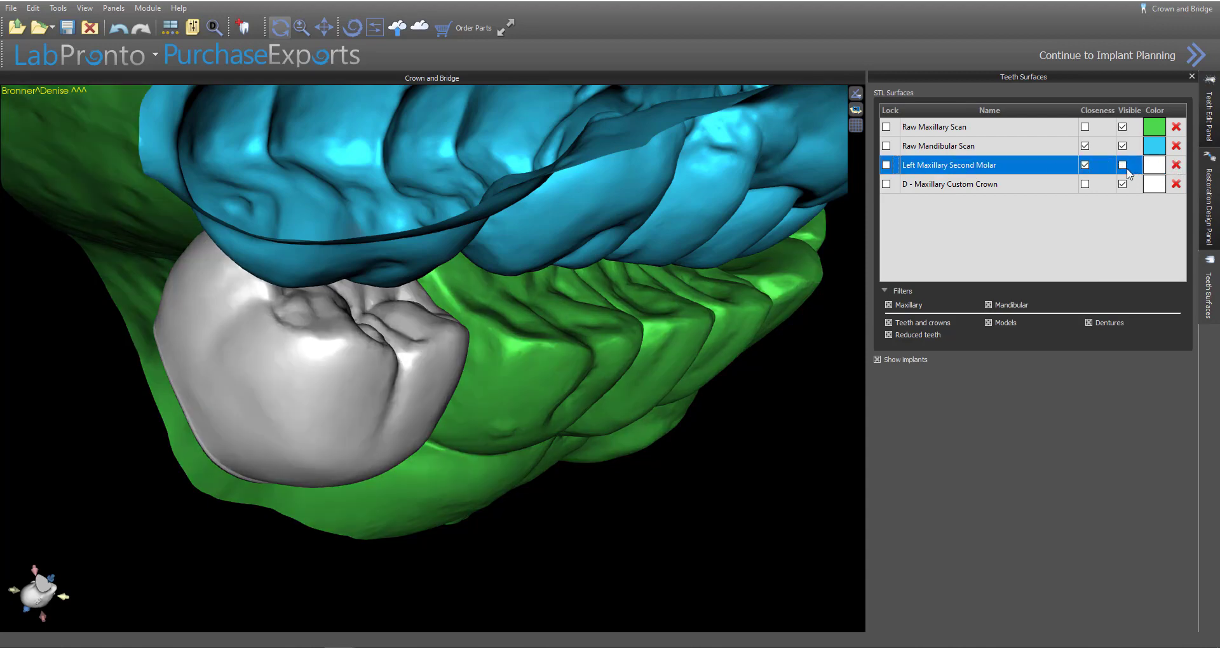
{"action": "left_click", "coordinate": [1124, 167]}
{"action": "left_click_drag", "start_coordinate": [693, 317], "coordinate": [874, 270]}
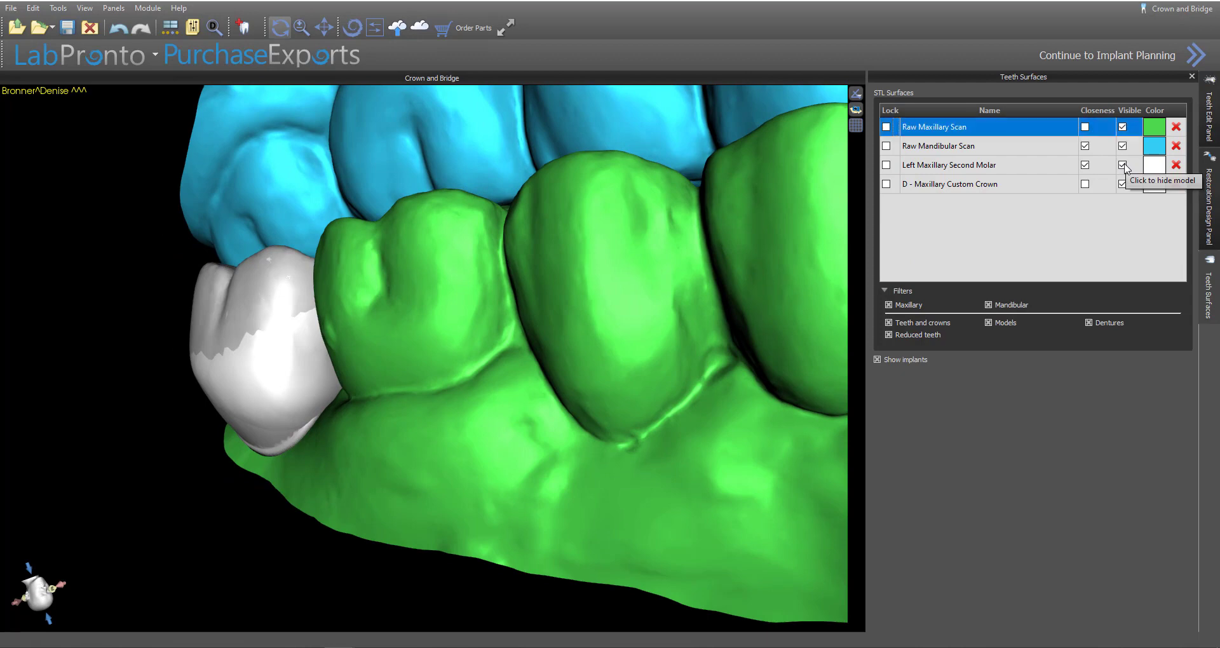
Step: Hide the Left Maxillary Second Molar, switch off its closeness display, and enable closeness for D - Maxillary Custom Crown
{"action": "left_click", "coordinate": [1123, 166]}
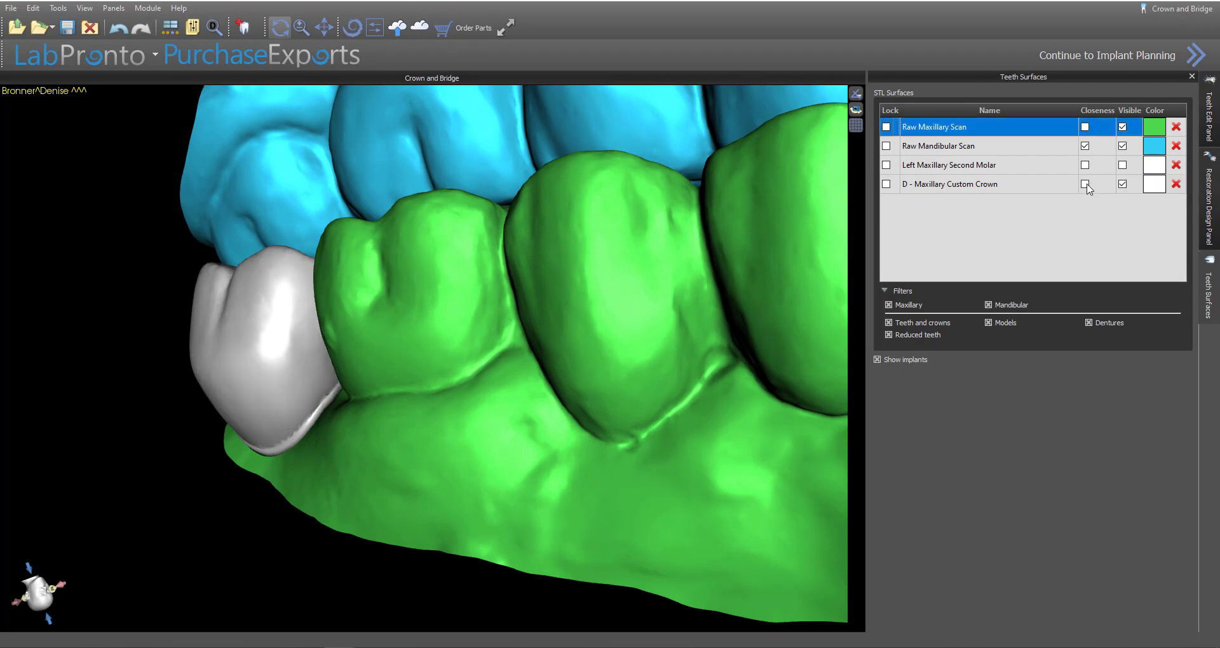
{"action": "left_click", "coordinate": [1085, 185]}
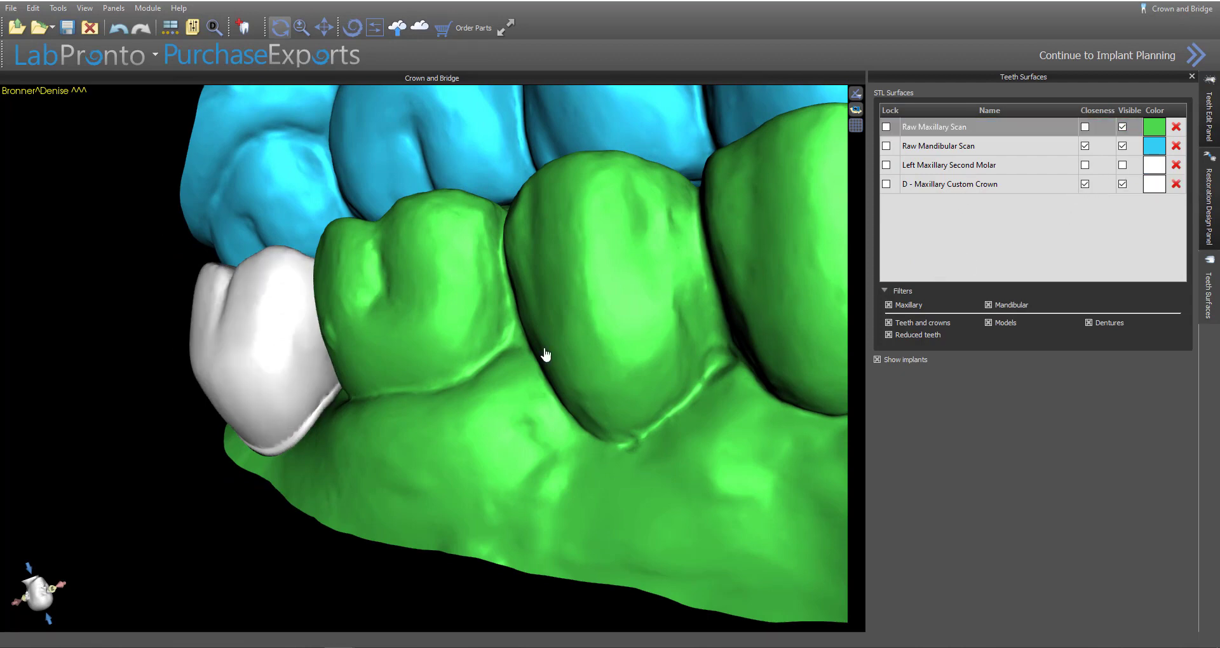
{"action": "left_click_drag", "start_coordinate": [545, 354], "coordinate": [574, 420]}
{"action": "left_click_drag", "start_coordinate": [619, 407], "coordinate": [302, 402]}
{"action": "left_click_drag", "start_coordinate": [517, 398], "coordinate": [357, 425]}
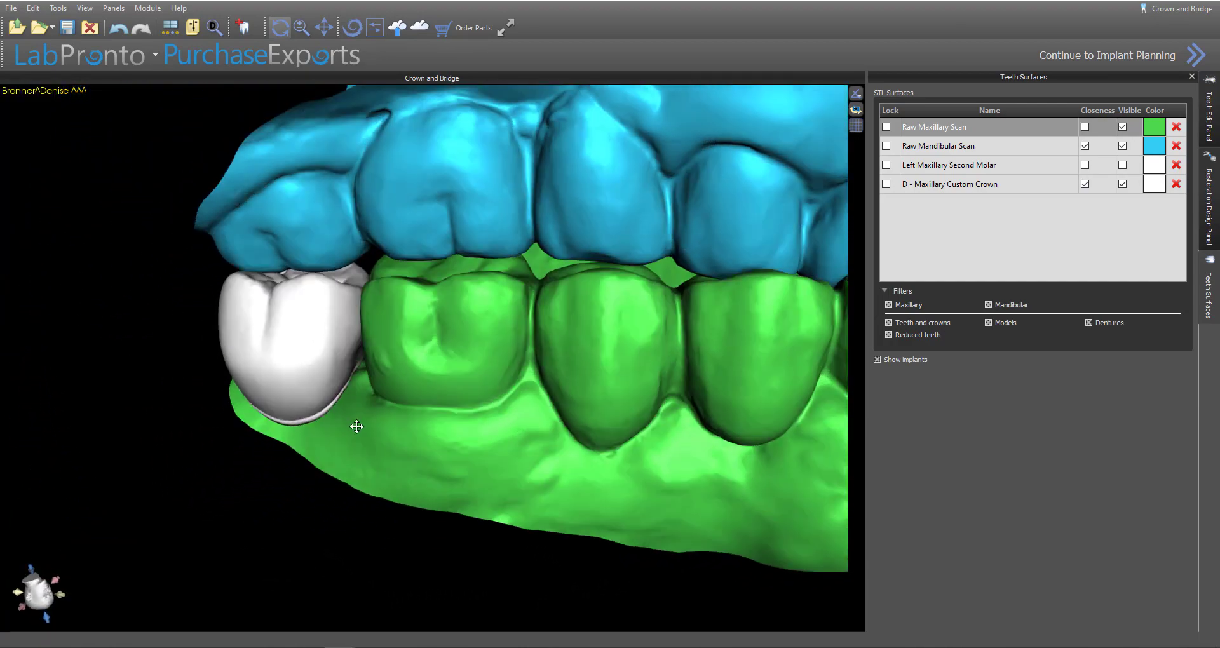
Step: Examine the finished crown within both full arches and continue to implant planning
{"action": "scroll", "coordinate": [567, 556], "scroll_direction": "down", "scroll_amount": 5}
{"action": "left_click_drag", "start_coordinate": [567, 555], "coordinate": [294, 285]}
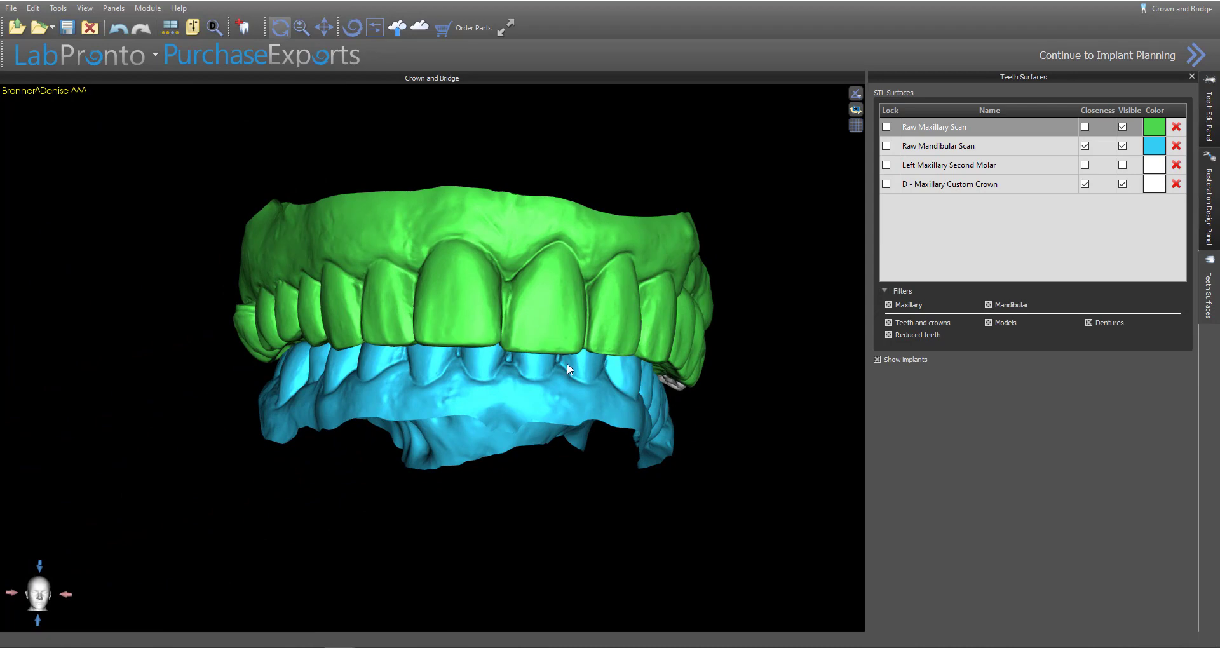
{"action": "left_click_drag", "start_coordinate": [575, 378], "coordinate": [397, 385]}
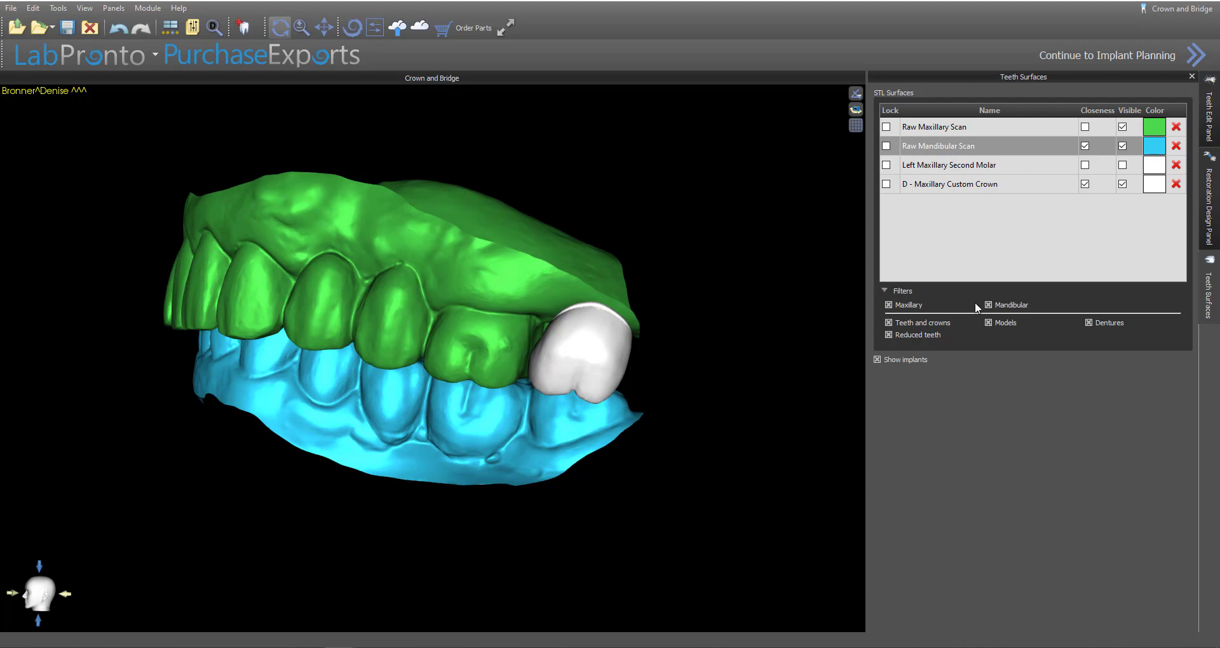
{"action": "left_click", "coordinate": [1199, 60]}
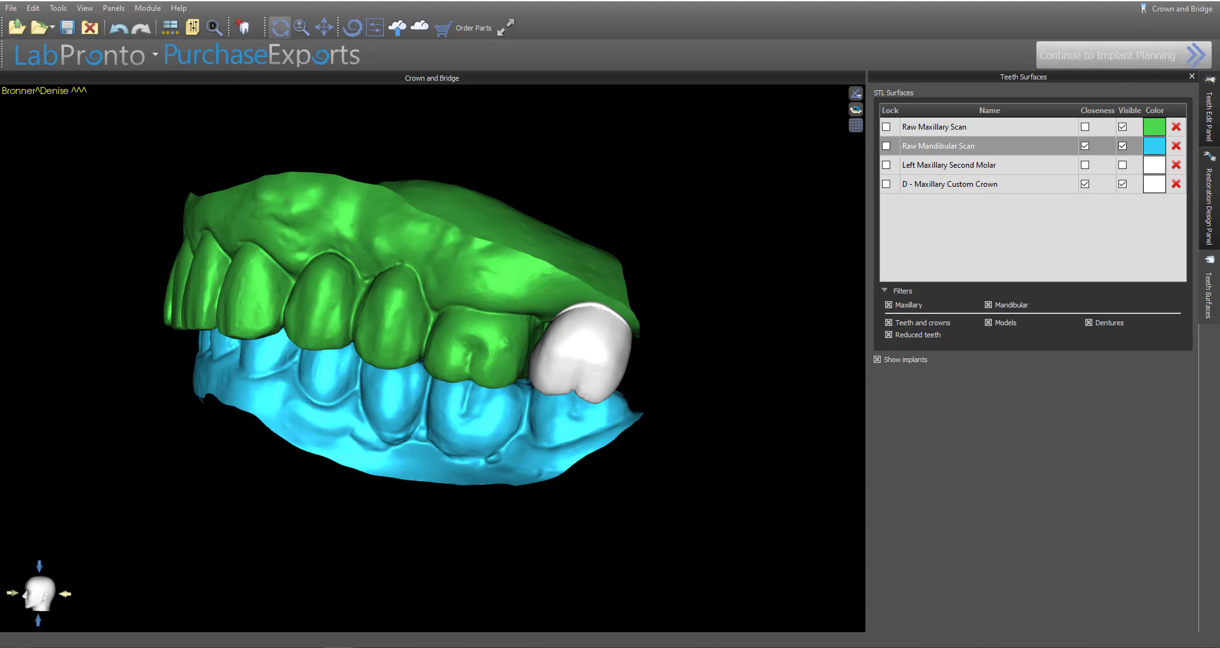
{"action": "left_click_drag", "start_coordinate": [140, 506], "coordinate": [233, 507]}
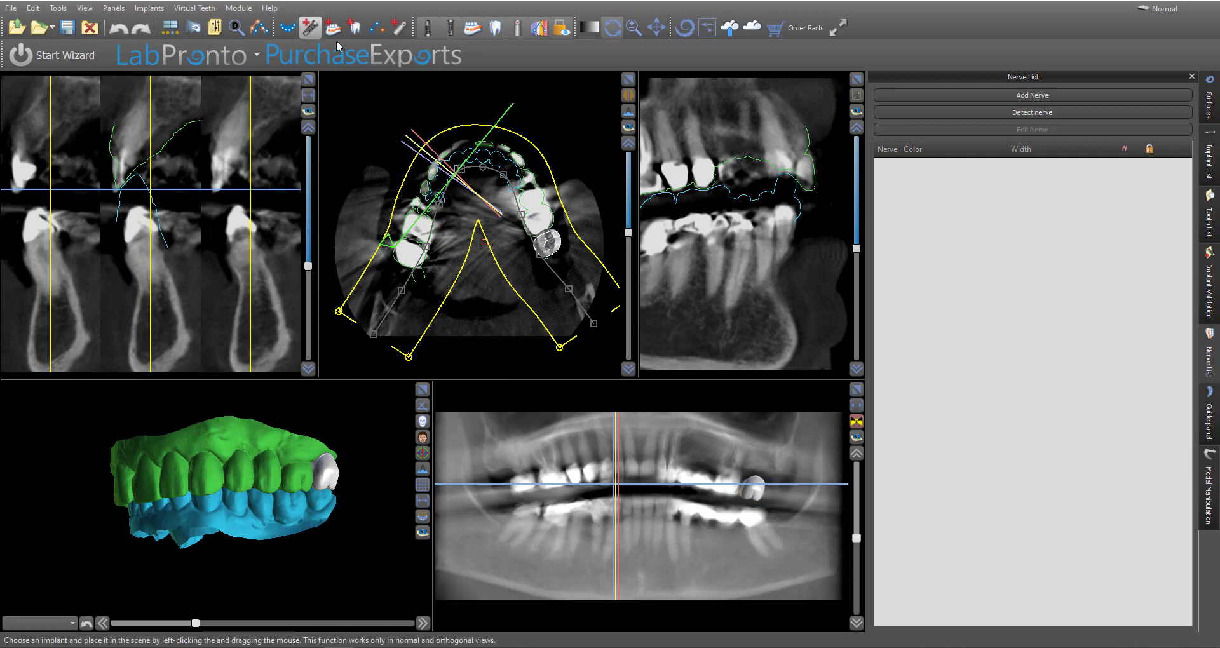
Step: Start a new maxillary Blue Sky Bio implant of type BIO | Max with the 5.00 platform and 8.00 mm length
{"action": "left_click", "coordinate": [310, 26]}
{"action": "left_click", "coordinate": [375, 291]}
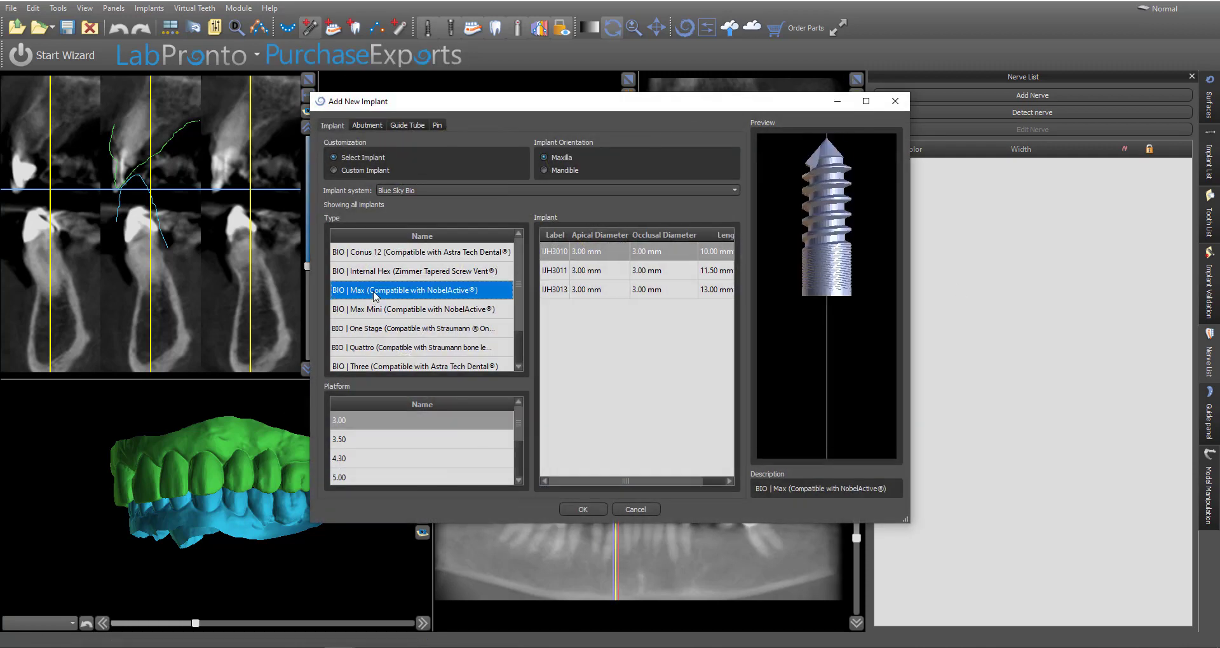
{"action": "left_click", "coordinate": [354, 460]}
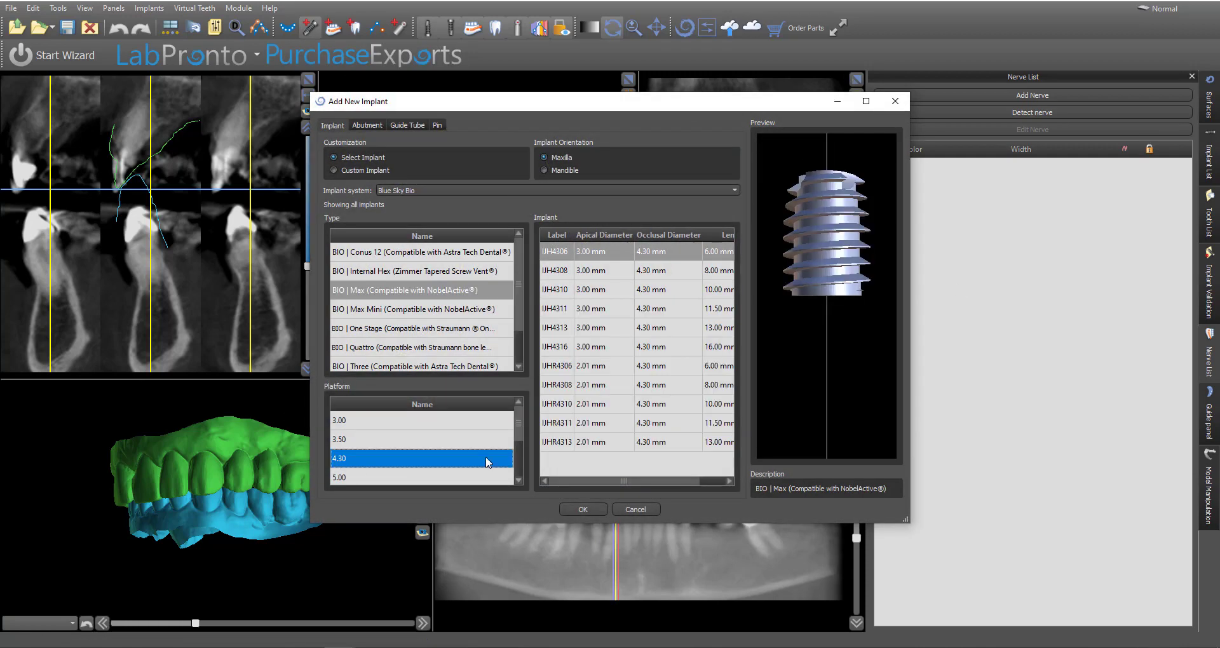
{"action": "left_click", "coordinate": [557, 272]}
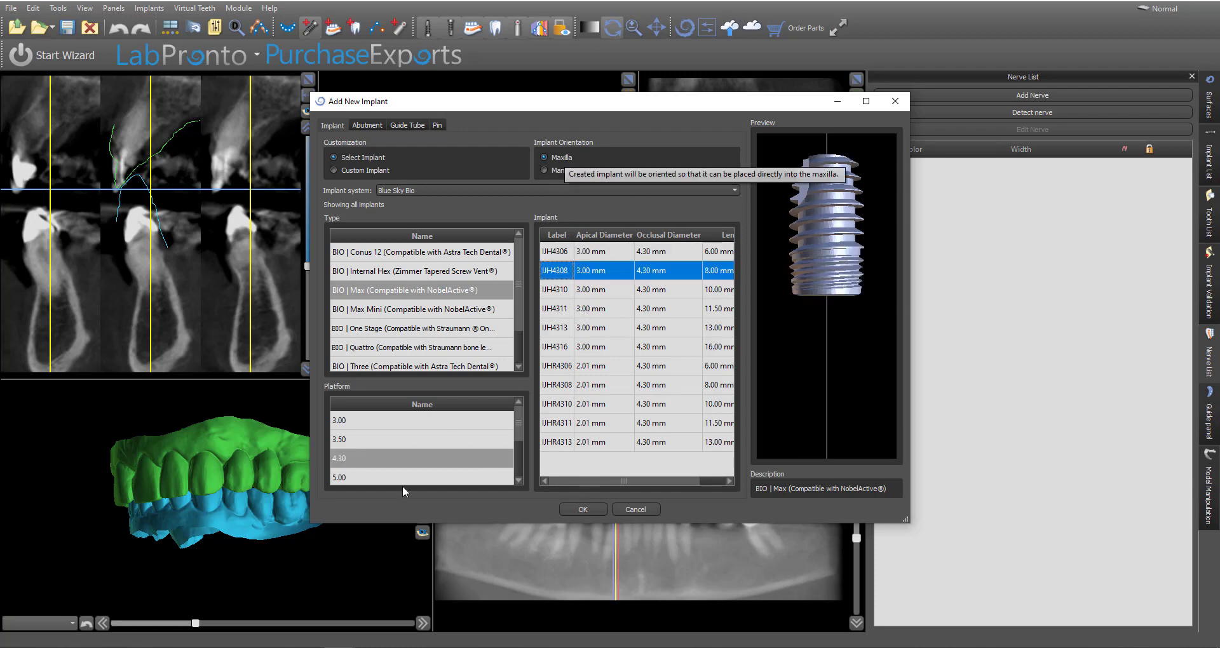
{"action": "left_click", "coordinate": [347, 476]}
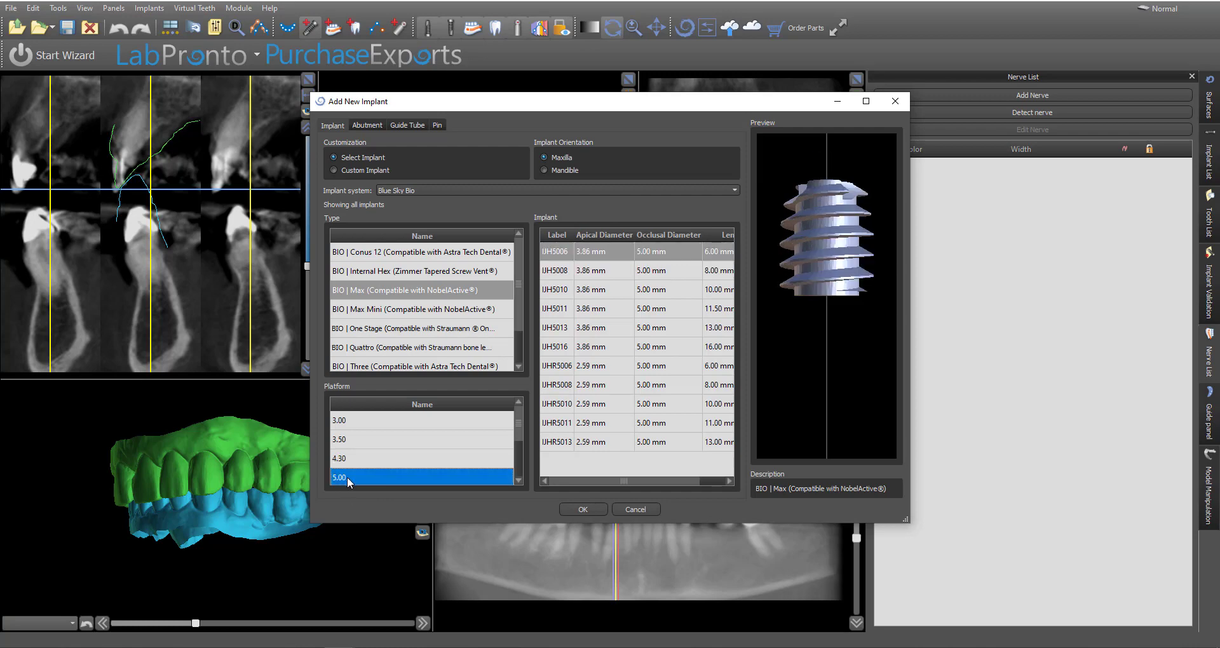
{"action": "left_click", "coordinate": [563, 272]}
Step: Give the implant a custom abutment 20 mm long and confirm the new implant
{"action": "left_click", "coordinate": [369, 125]}
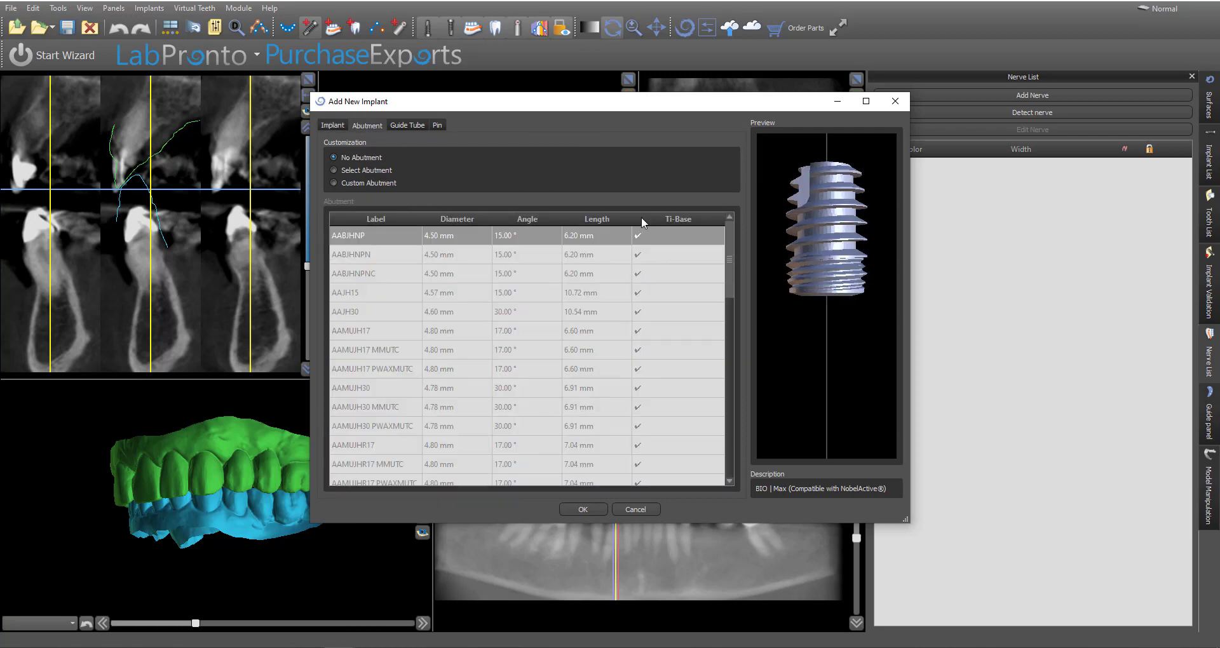
{"action": "left_click", "coordinate": [356, 184]}
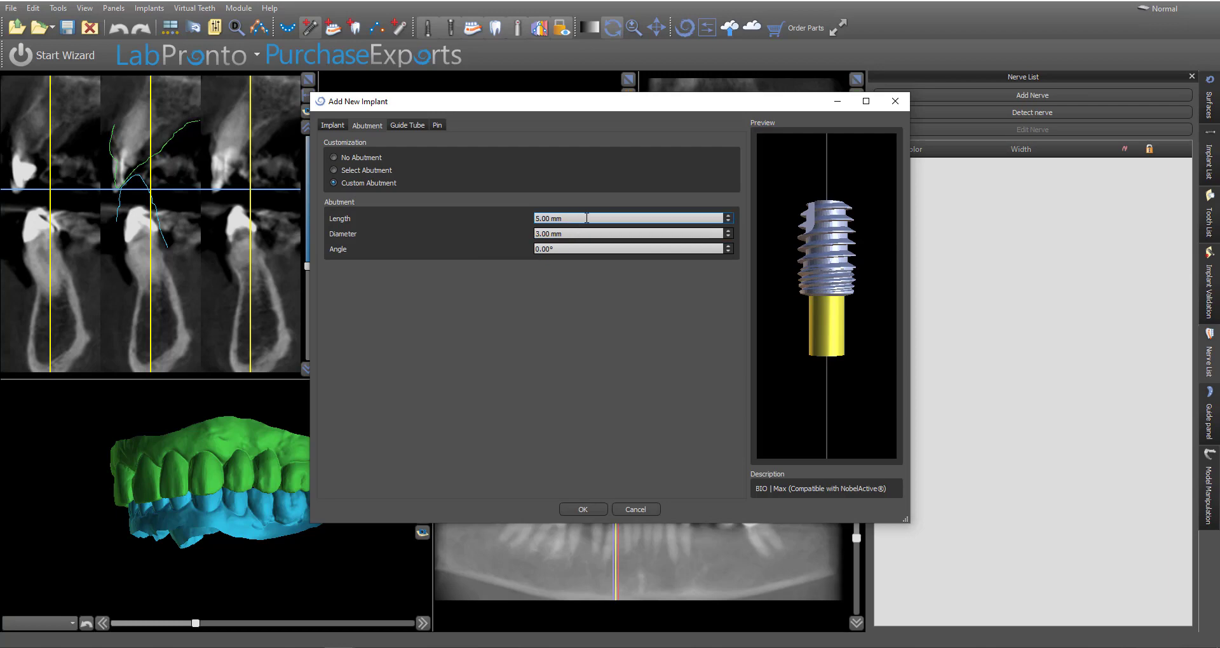
{"action": "type", "text": "20"}
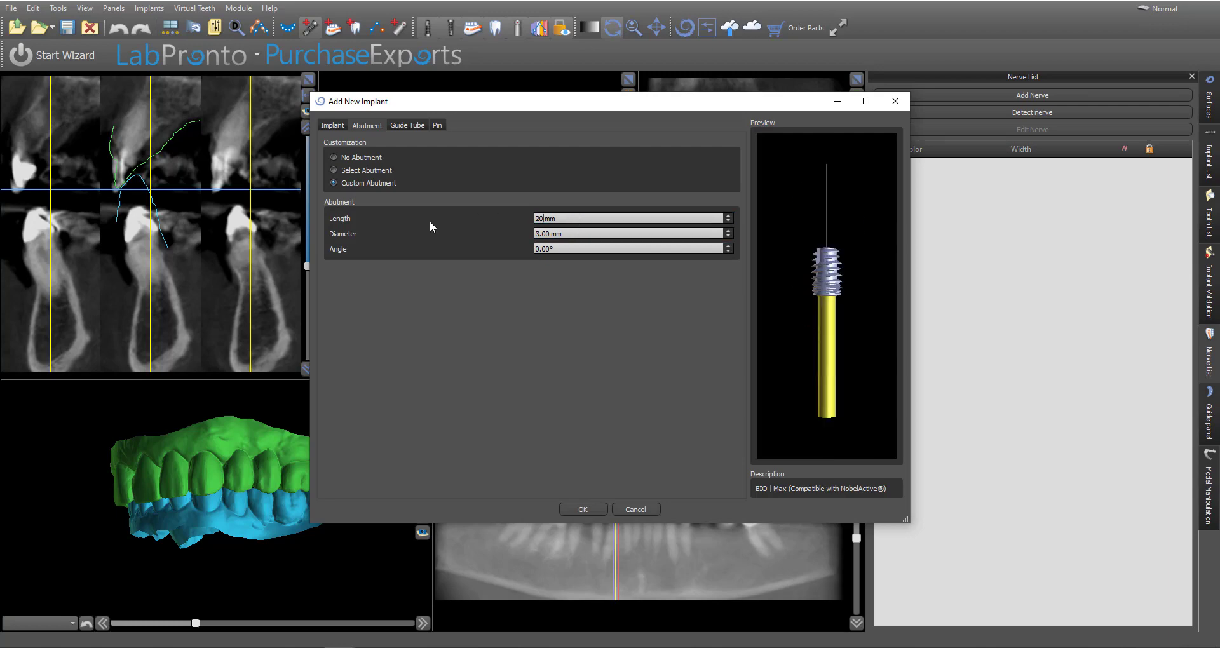
{"action": "left_click", "coordinate": [593, 508]}
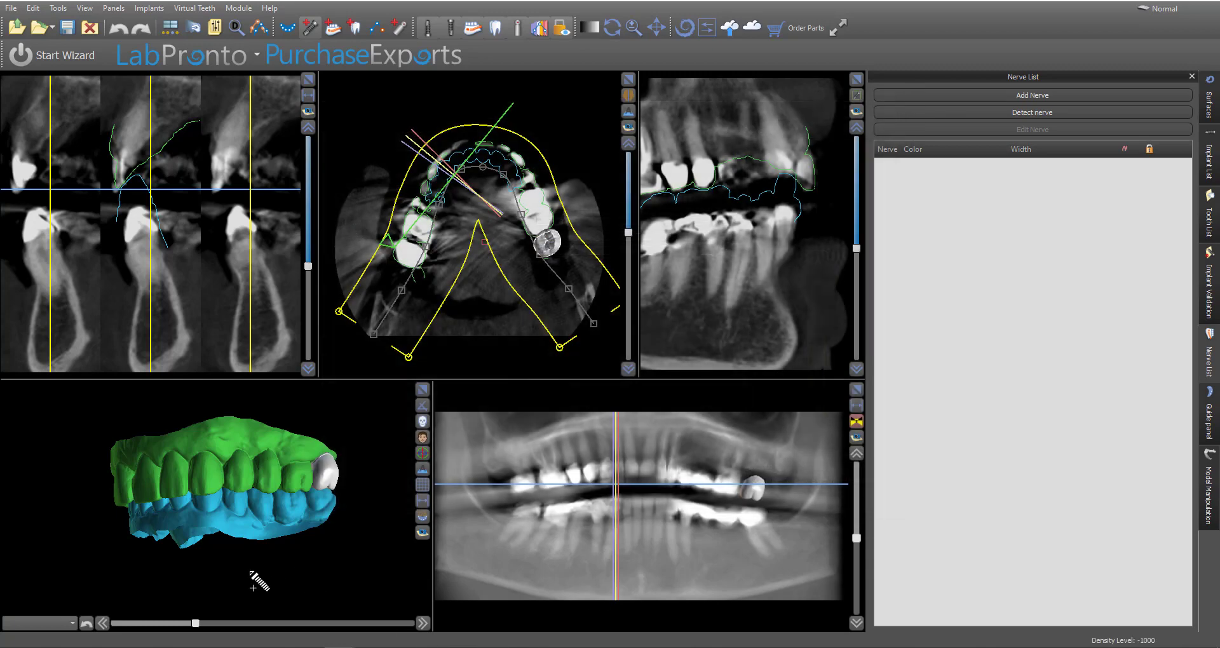
Step: Place the implant at the left maxillary second molar site and tilt it so the abutment runs through the crown
{"action": "scroll", "coordinate": [244, 565], "scroll_direction": "up", "scroll_amount": 3}
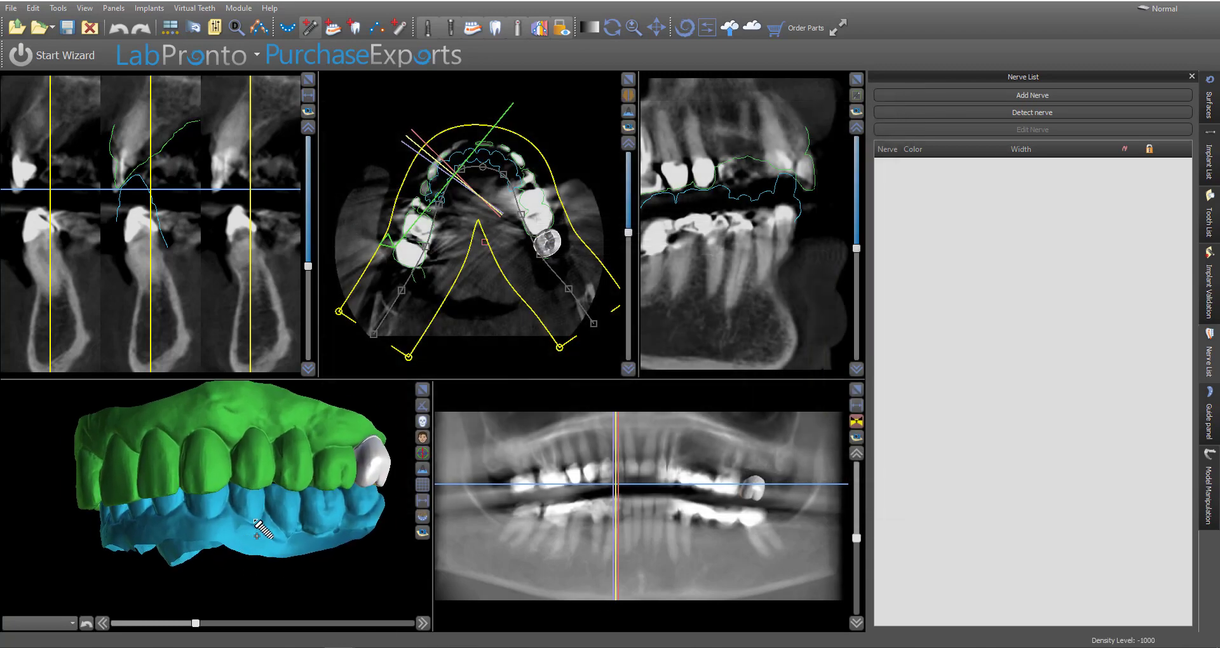
{"action": "left_click", "coordinate": [760, 472]}
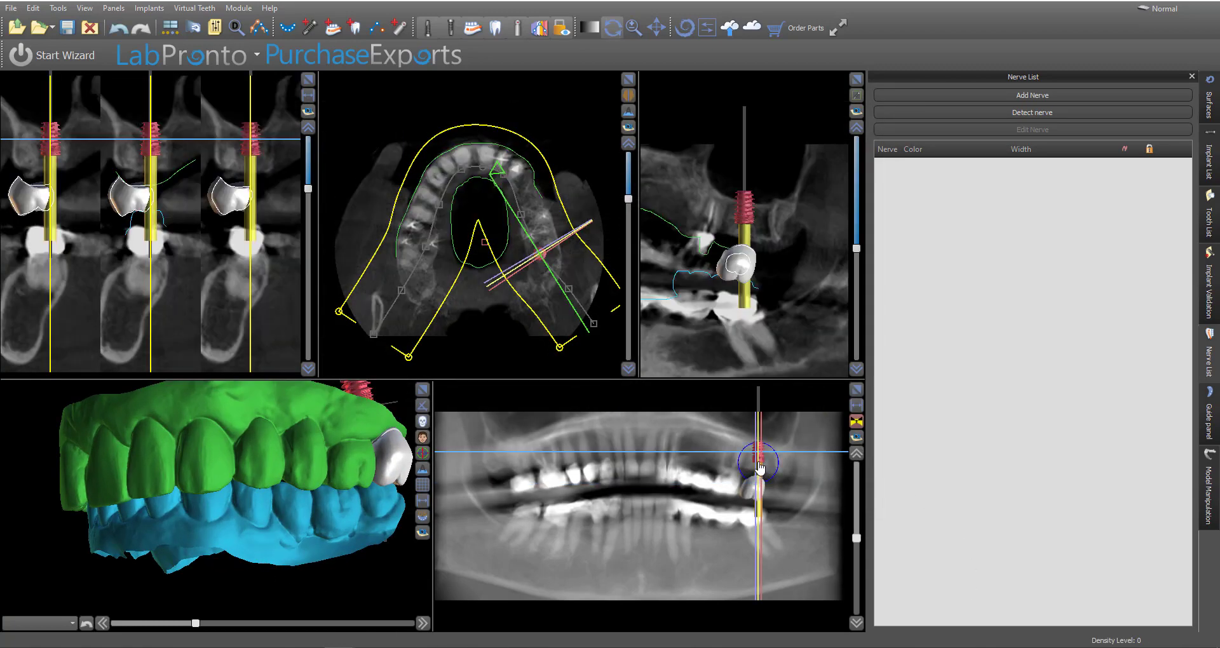
{"action": "left_click_drag", "start_coordinate": [771, 455], "coordinate": [762, 469]}
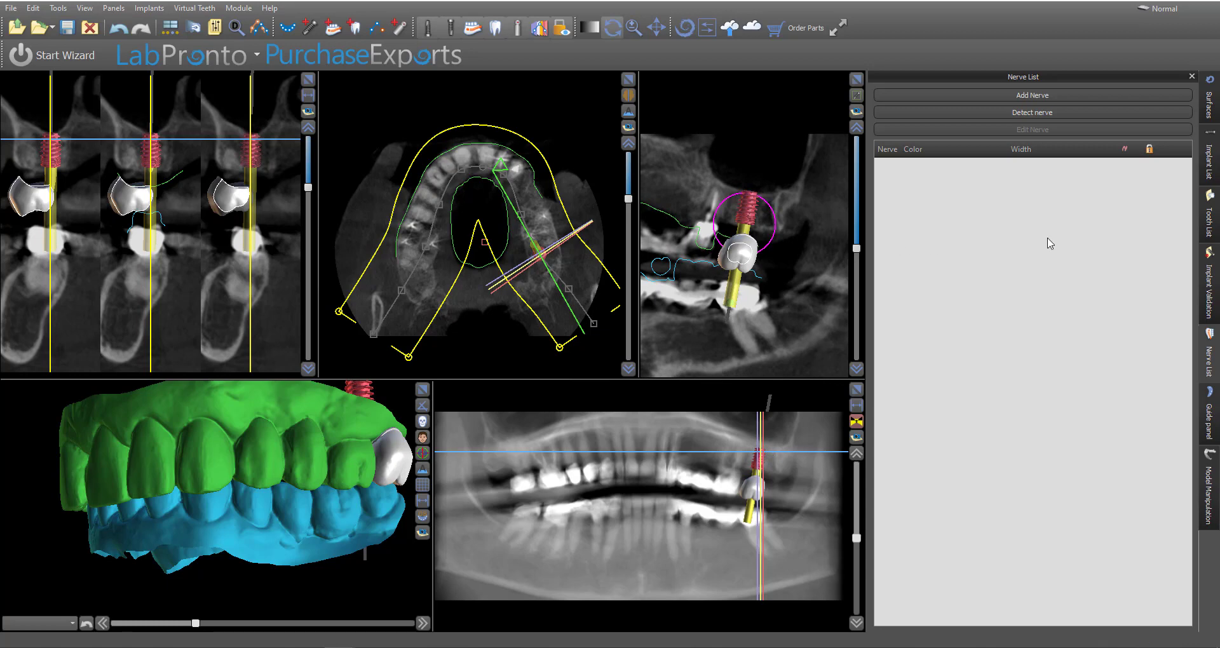
Step: Hide the Raw Mandibular Scan and its outline in the slices, and view the maxillary arch from the occlusal side
{"action": "left_click", "coordinate": [1210, 102]}
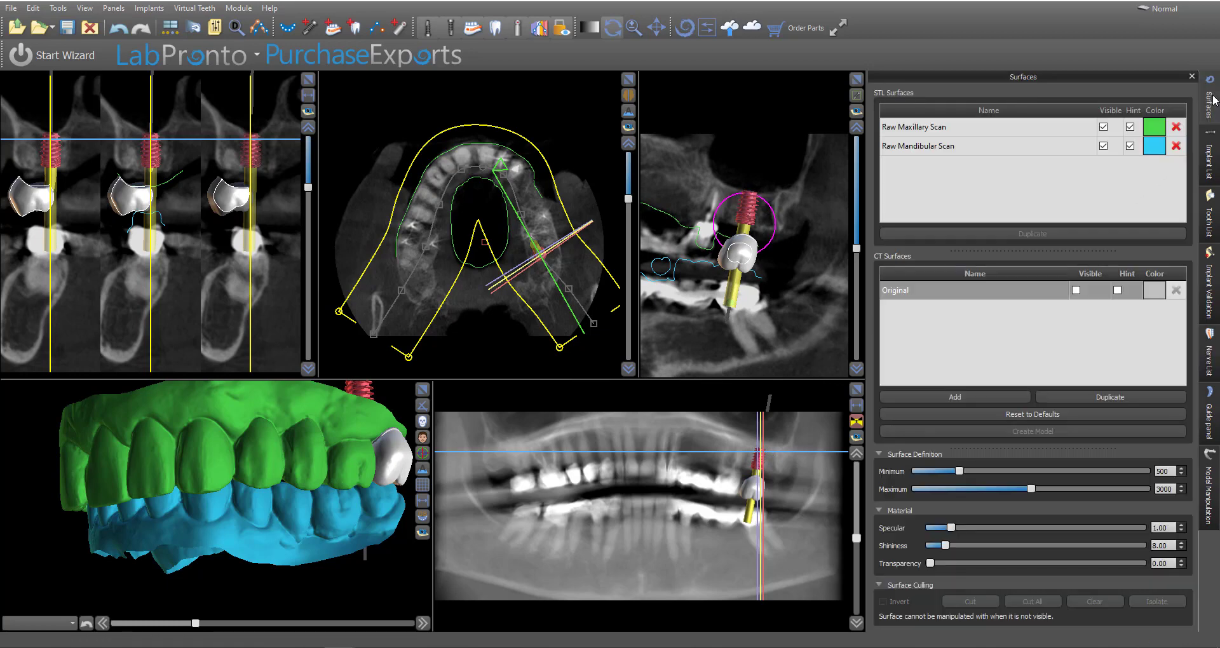
{"action": "left_click", "coordinate": [1104, 146]}
{"action": "left_click", "coordinate": [1129, 149]}
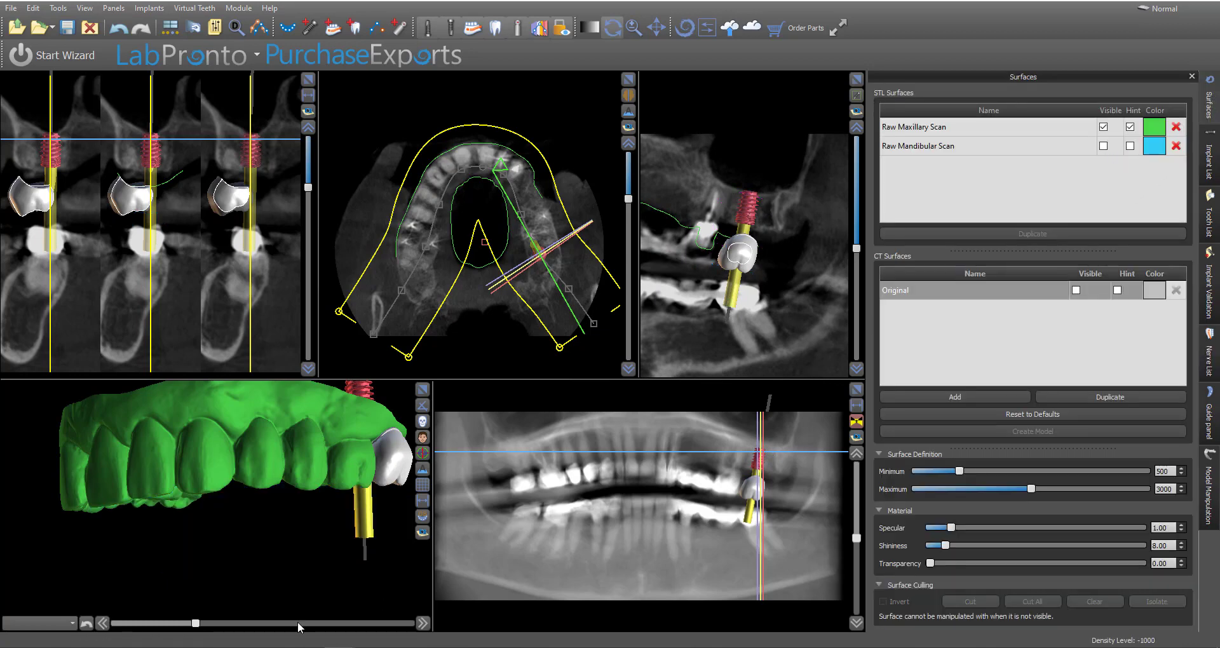
{"action": "left_click_drag", "start_coordinate": [283, 547], "coordinate": [209, 382]}
{"action": "middle_click_drag", "start_coordinate": [201, 466], "coordinate": [199, 532]}
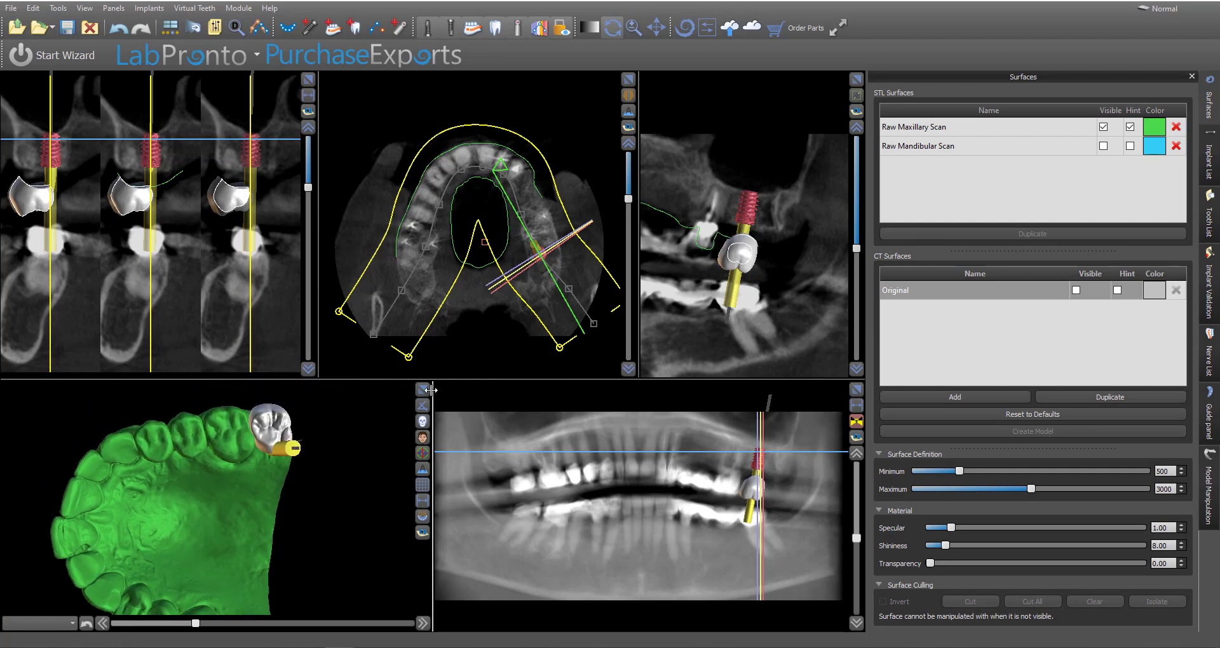
Step: Tilt the implant in the buccolingual slice so its abutment passes through the middle of the second molar crown
{"action": "left_click", "coordinate": [744, 258]}
{"action": "scroll", "coordinate": [802, 185], "scroll_direction": "up", "scroll_amount": 3}
{"action": "scroll", "coordinate": [788, 197], "scroll_direction": "up", "scroll_amount": 6}
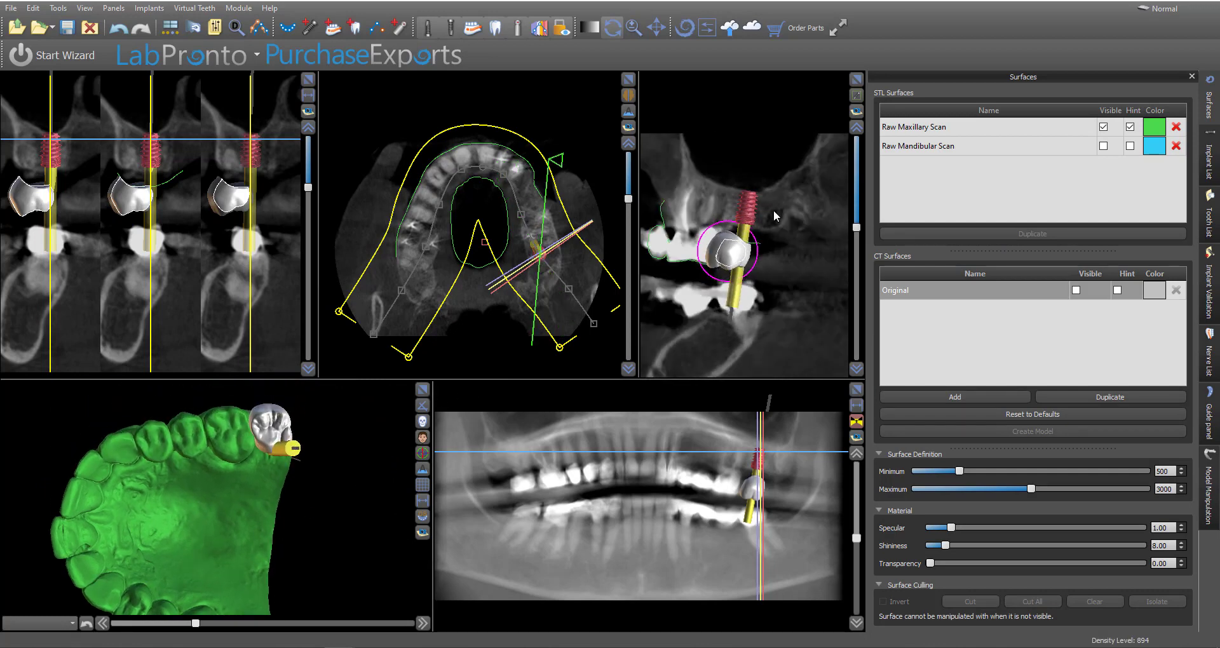
{"action": "scroll", "coordinate": [768, 229], "scroll_direction": "up", "scroll_amount": 2}
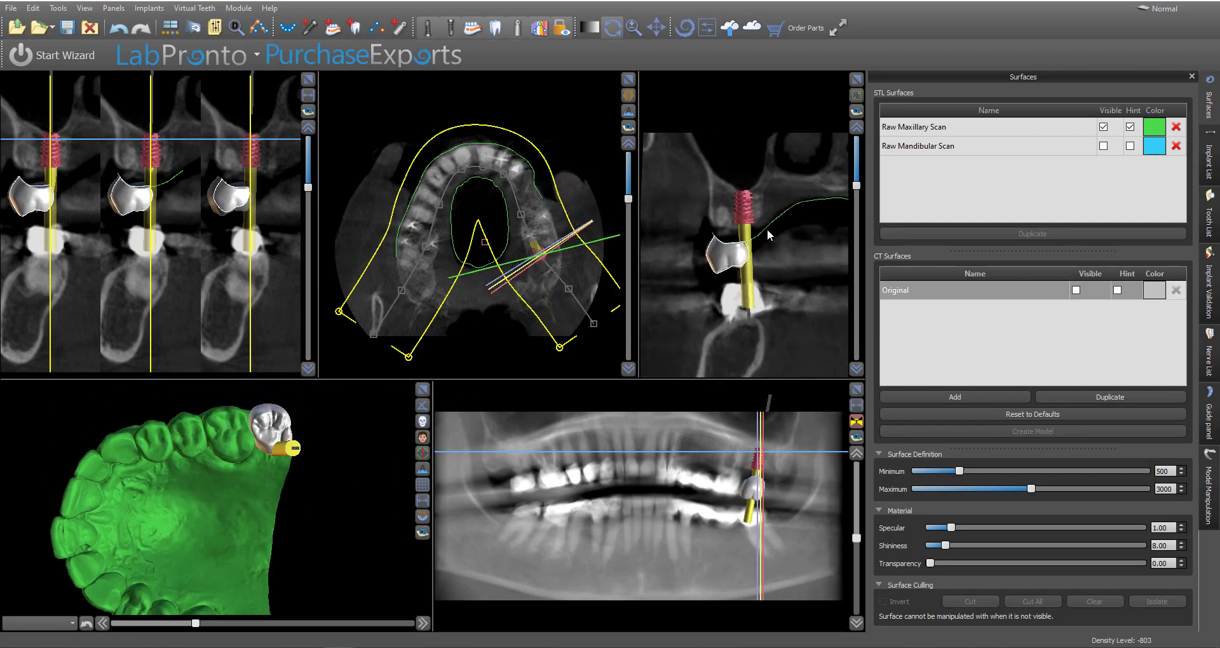
{"action": "left_click", "coordinate": [746, 211]}
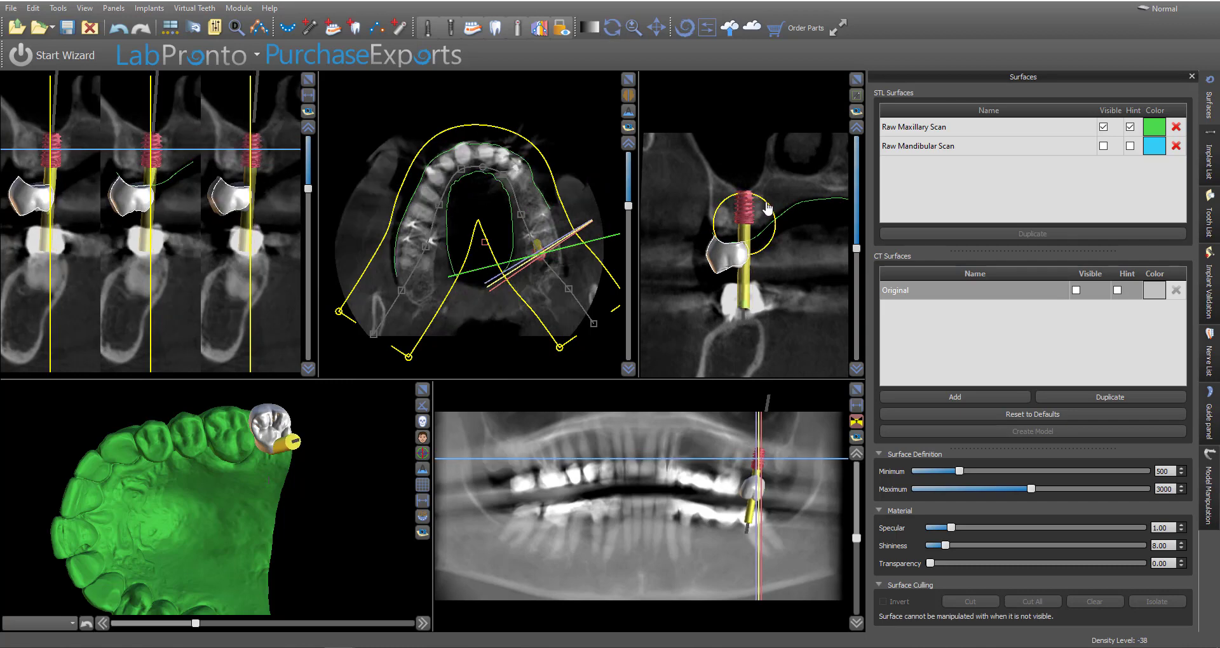
{"action": "mouse_move", "coordinate": [766, 210]}
{"action": "left_mouse_down"}
{"action": "mouse_move", "coordinate": [733, 221]}
{"action": "mouse_move", "coordinate": [772, 212]}
{"action": "left_mouse_up"}
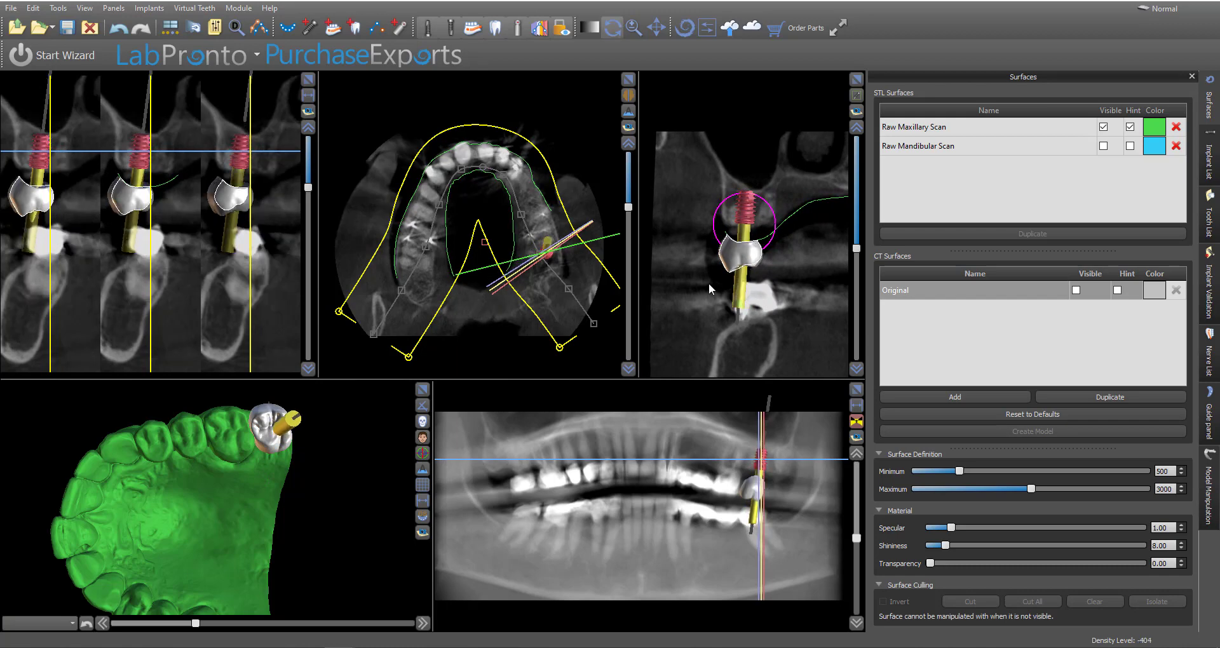
Step: Tilt the implant in the mesiodistal slice so its abutment leans towards the neighbouring first molar
{"action": "left_click_drag", "start_coordinate": [322, 510], "coordinate": [211, 575]}
{"action": "left_click", "coordinate": [278, 438]}
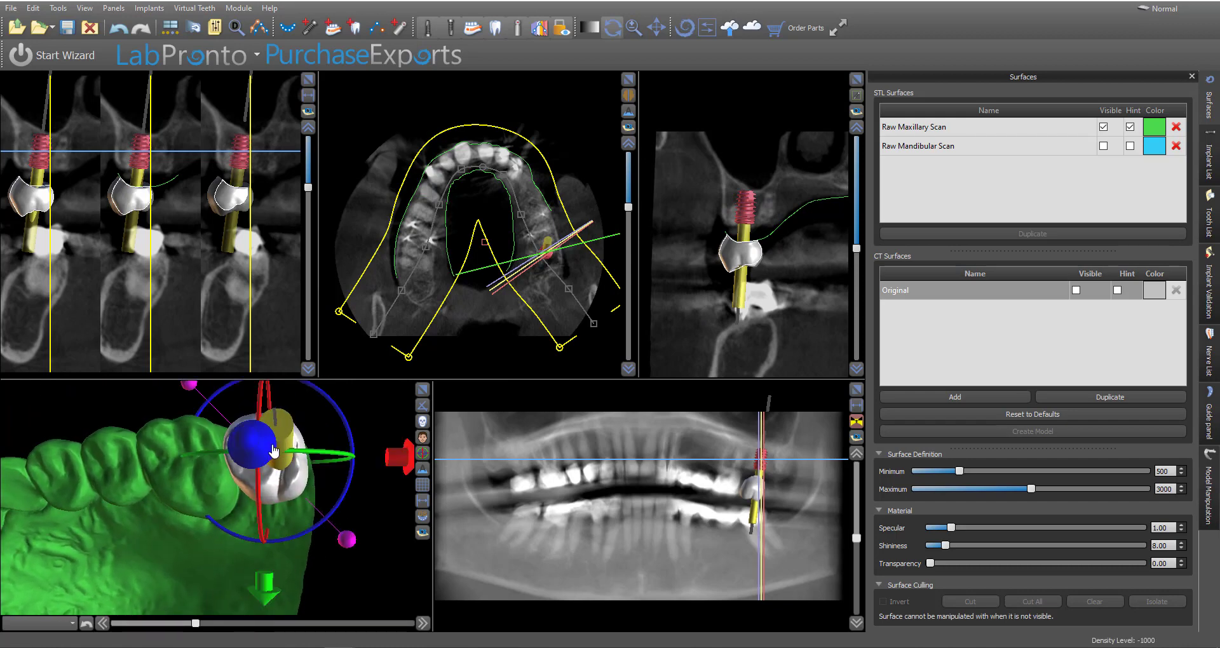
{"action": "left_click", "coordinate": [285, 437]}
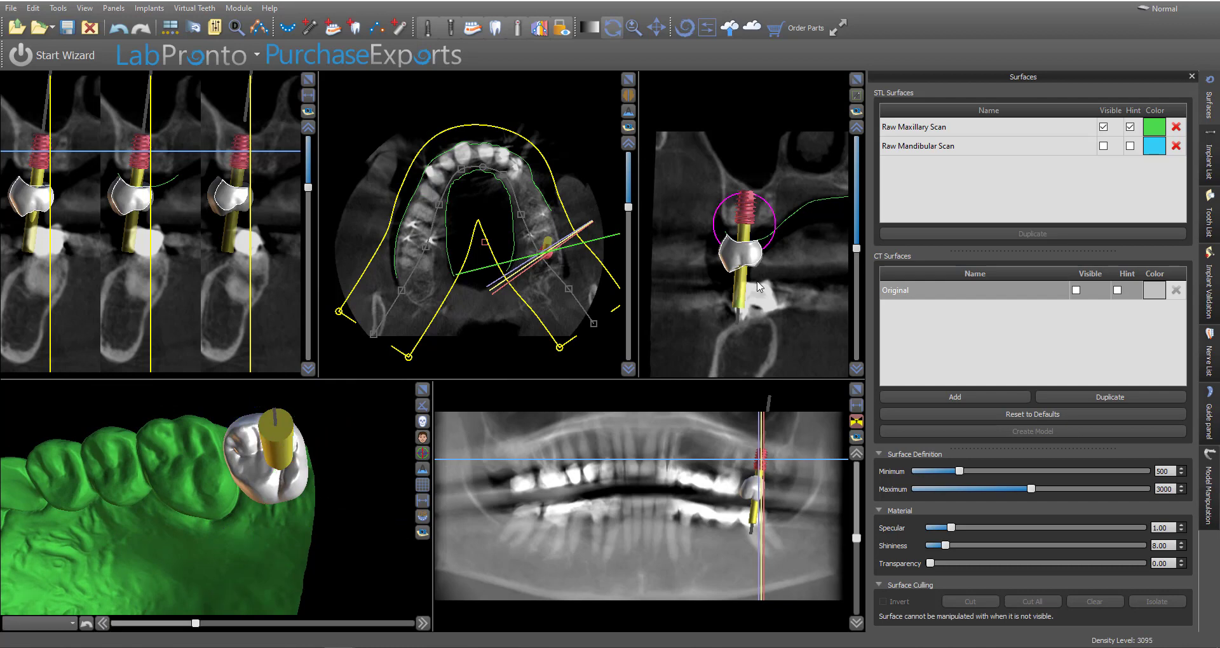
{"action": "scroll", "coordinate": [796, 308], "scroll_direction": "up", "scroll_amount": 12}
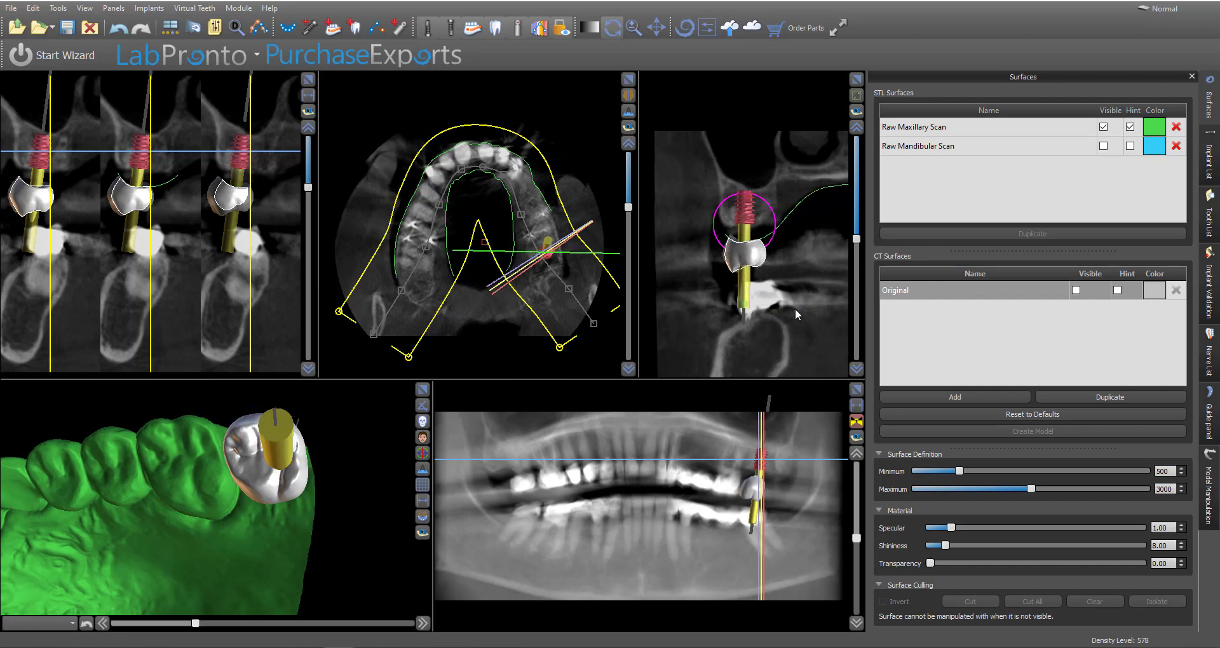
{"action": "scroll", "coordinate": [797, 308], "scroll_direction": "up", "scroll_amount": 5}
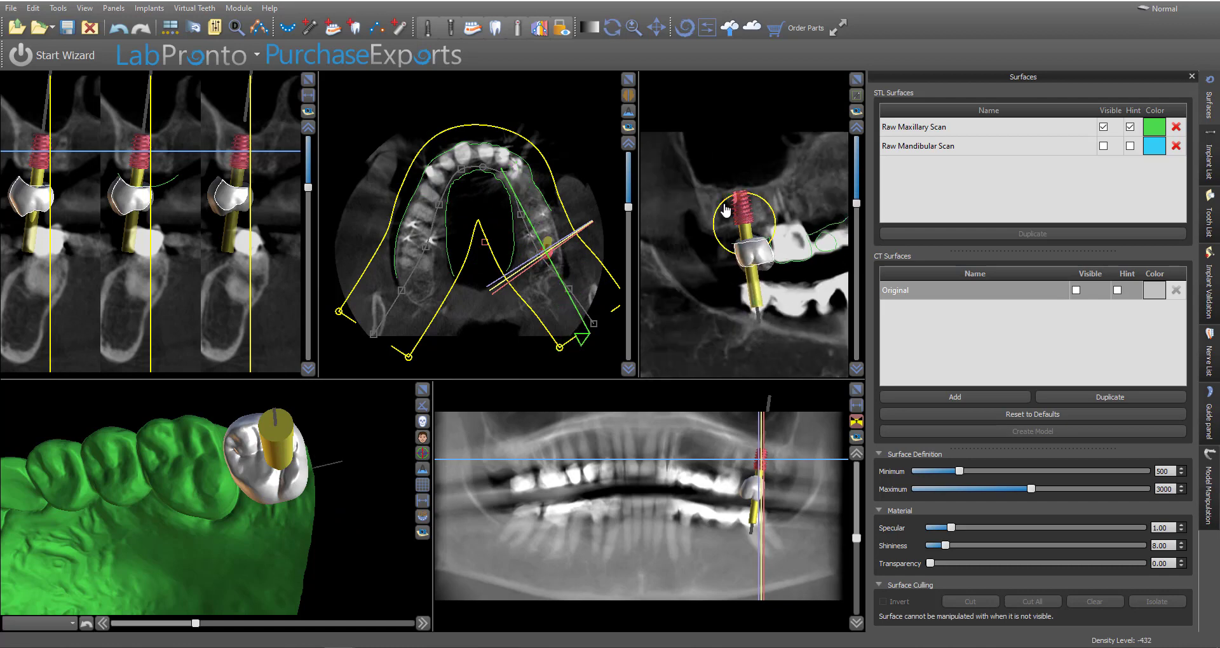
{"action": "left_click_drag", "start_coordinate": [723, 205], "coordinate": [741, 209]}
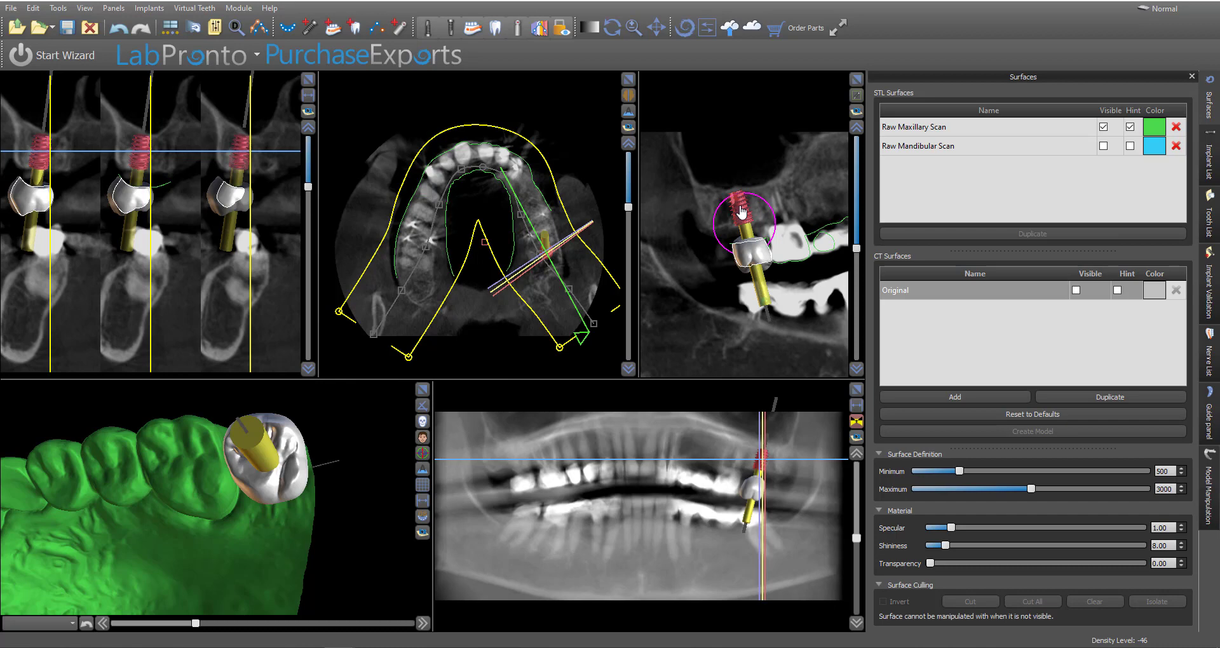
{"action": "left_click_drag", "start_coordinate": [742, 211], "coordinate": [744, 212]}
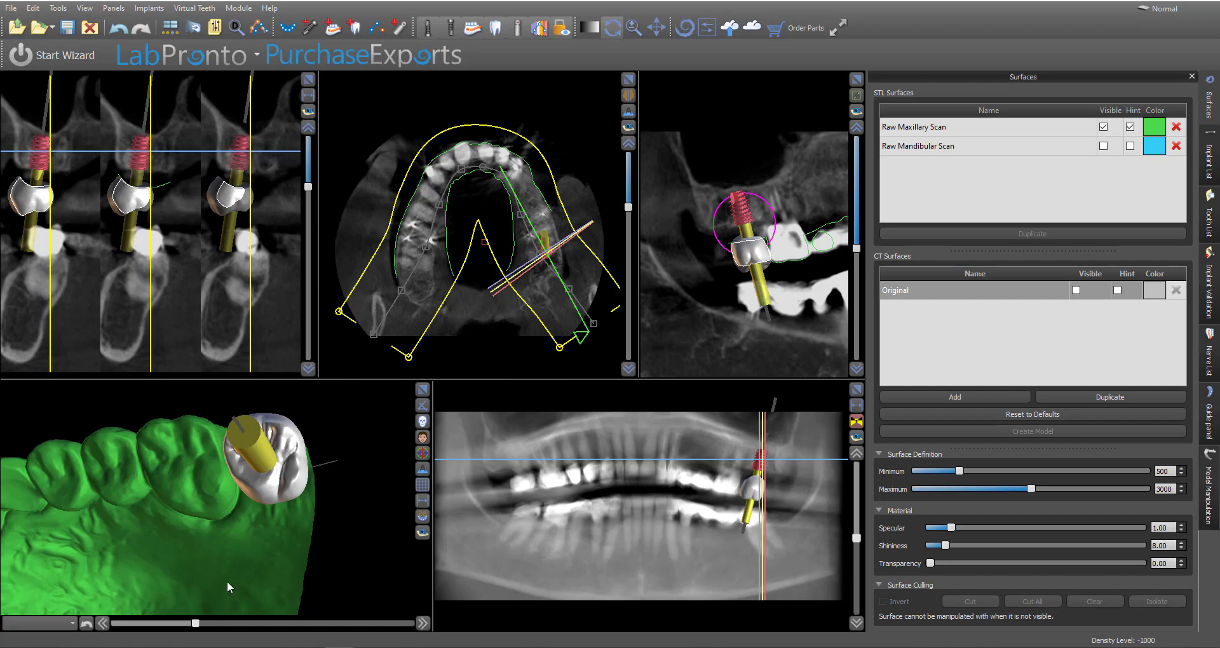
Step: Fine-tune the implant's buccolingual tilt so the abutment exits through the crown's occlusal surface, judging it from the occlusal side
{"action": "left_click_drag", "start_coordinate": [227, 581], "coordinate": [286, 547]}
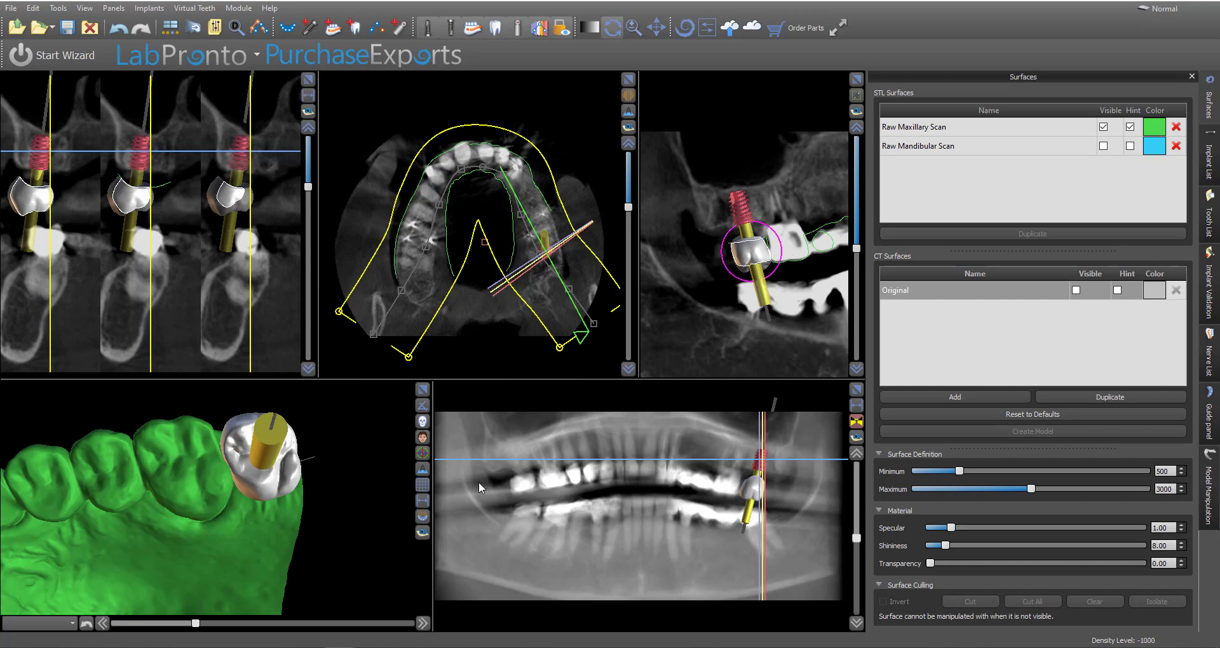
{"action": "left_click_drag", "start_coordinate": [266, 540], "coordinate": [256, 596]}
{"action": "left_click_drag", "start_coordinate": [325, 488], "coordinate": [342, 566]}
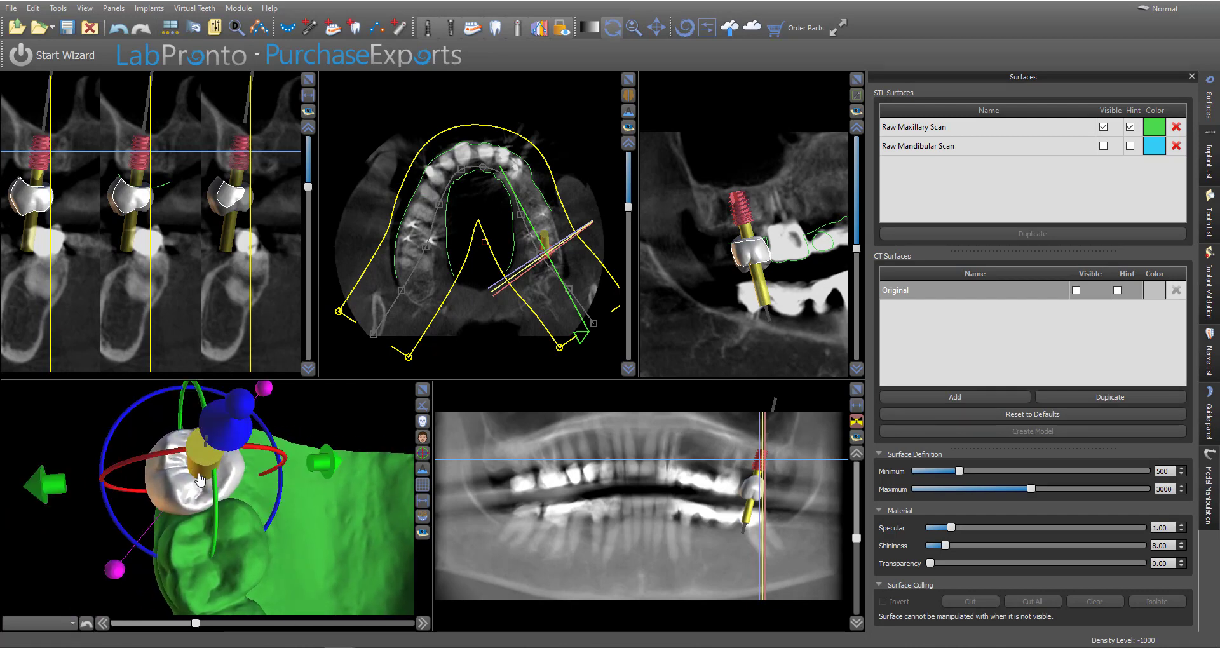
{"action": "scroll", "coordinate": [804, 300], "scroll_direction": "up", "scroll_amount": 16}
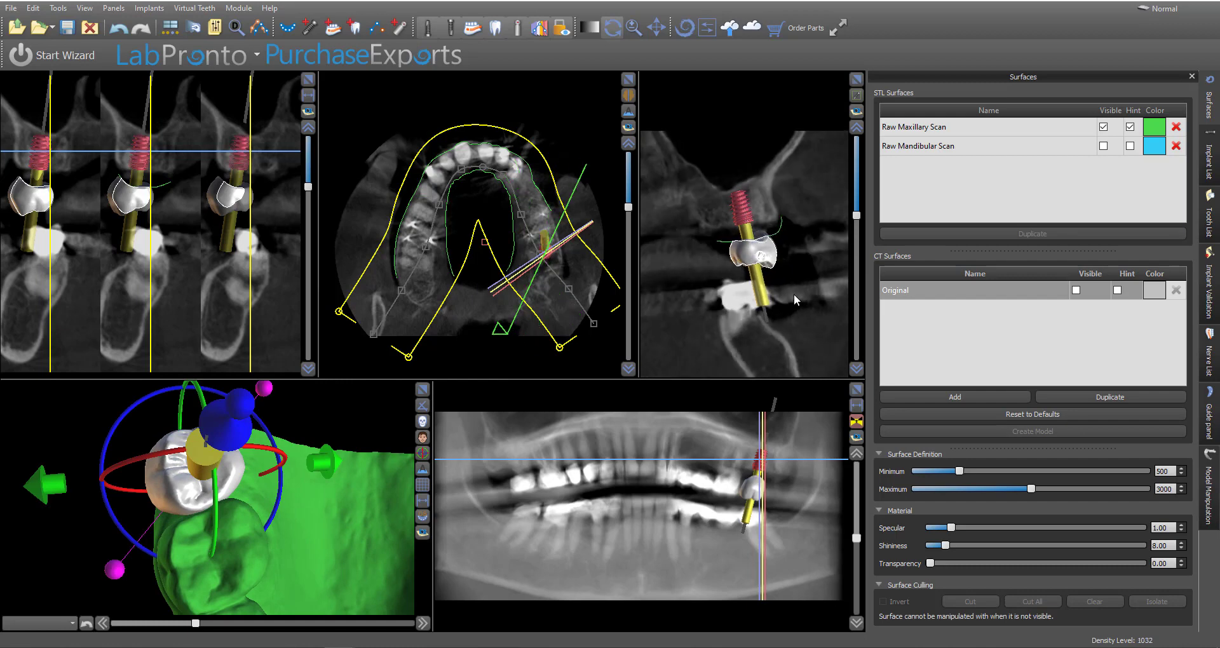
{"action": "scroll", "coordinate": [794, 295], "scroll_direction": "up", "scroll_amount": 1}
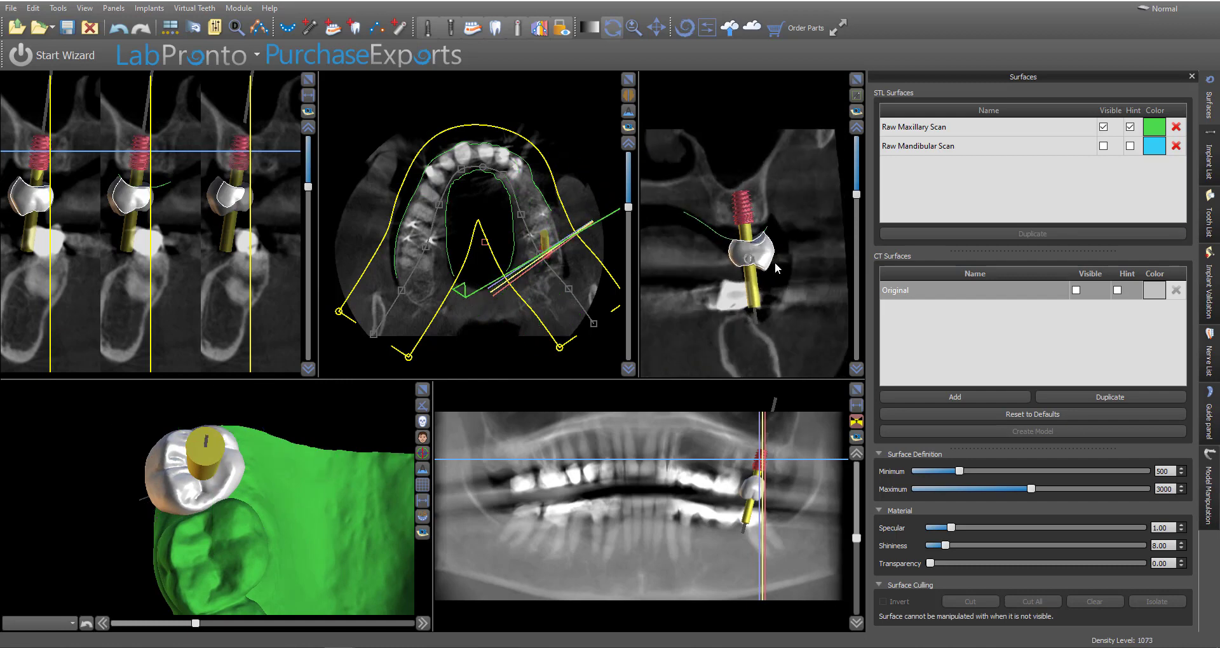
{"action": "left_click", "coordinate": [747, 216]}
{"action": "left_click_drag", "start_coordinate": [746, 217], "coordinate": [749, 217]}
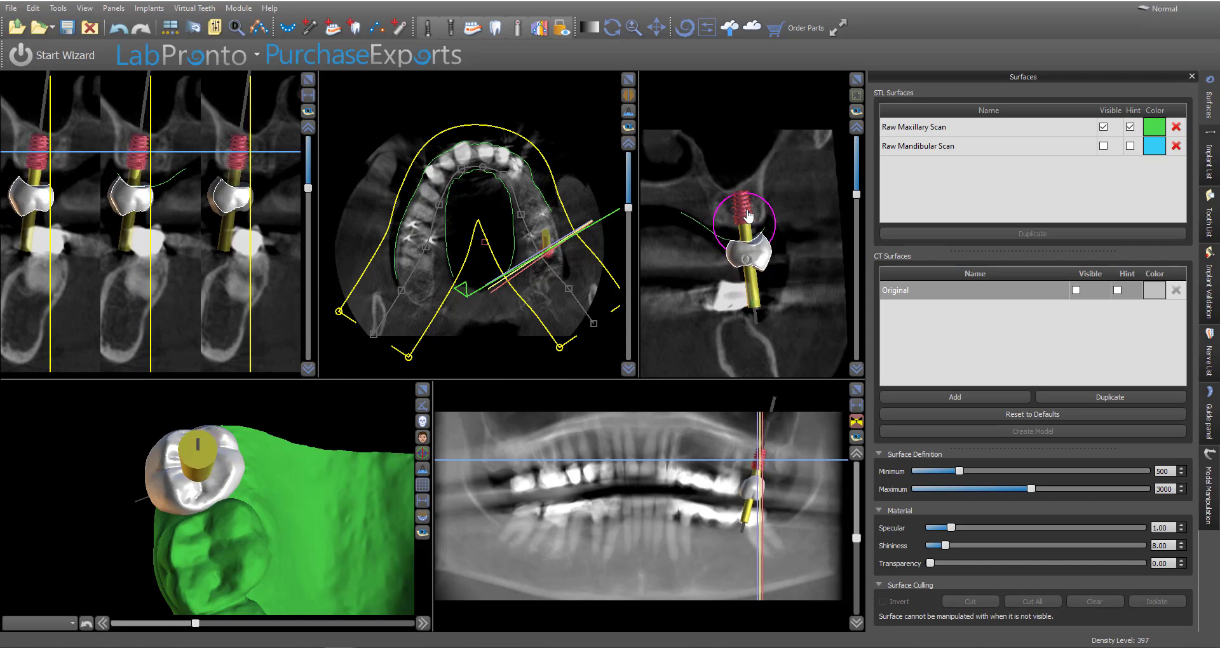
{"action": "left_click_drag", "start_coordinate": [306, 484], "coordinate": [226, 540]}
{"action": "left_click", "coordinate": [191, 454]}
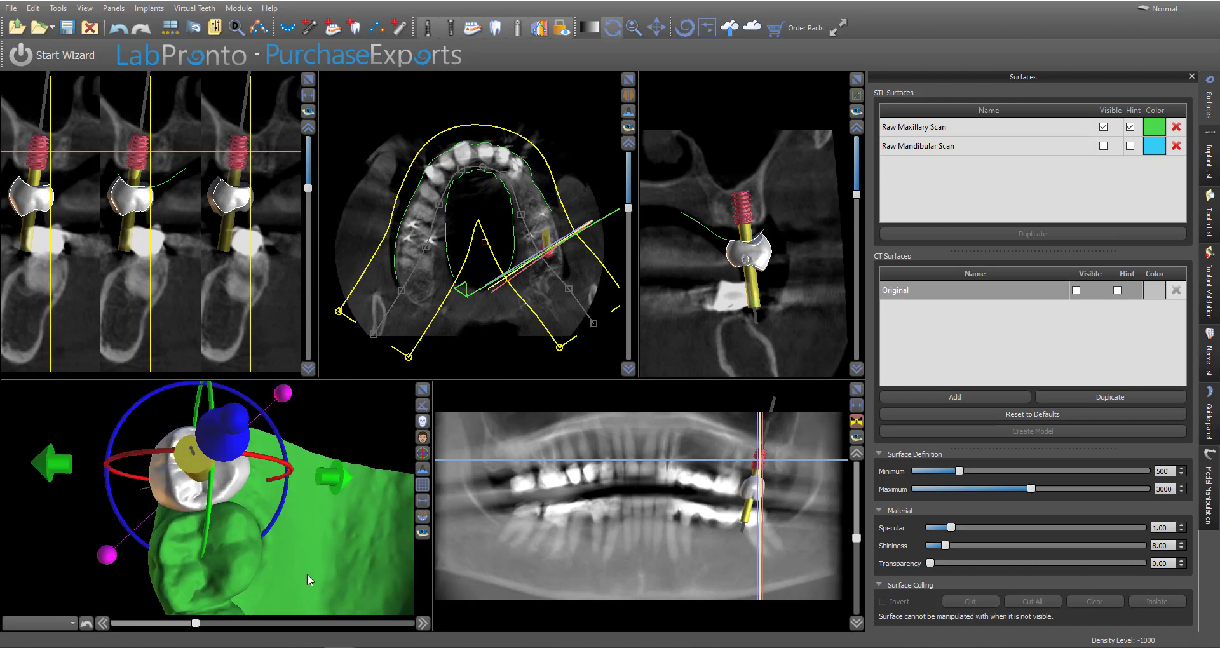
Step: Replace the implant with the 10.00 mm long BIO | Max of 5.00 platform and 3.86 mm apical diameter
{"action": "right_click", "coordinate": [747, 215]}
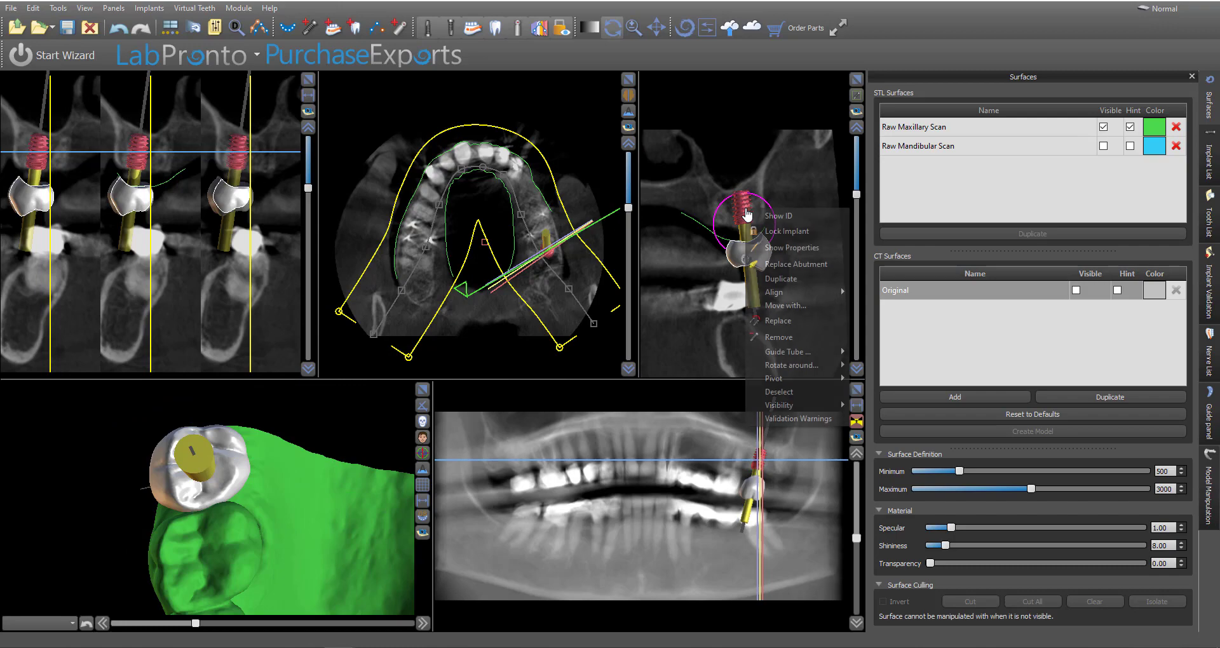
{"action": "left_click", "coordinate": [788, 324]}
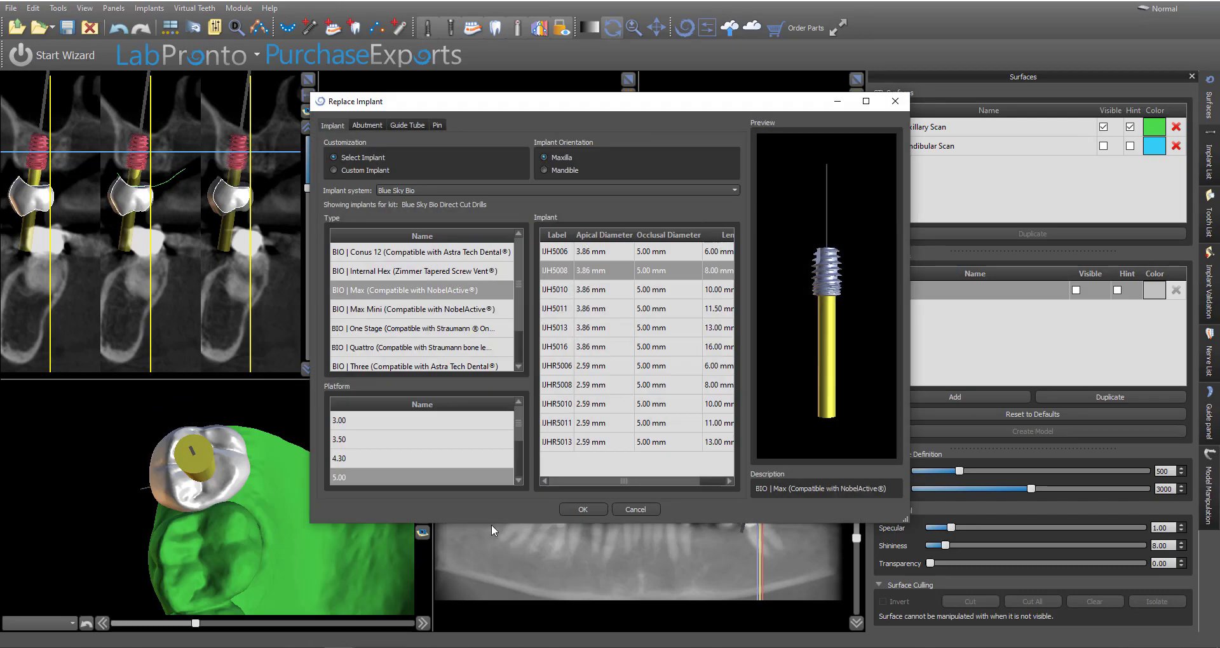
{"action": "left_click", "coordinate": [561, 291]}
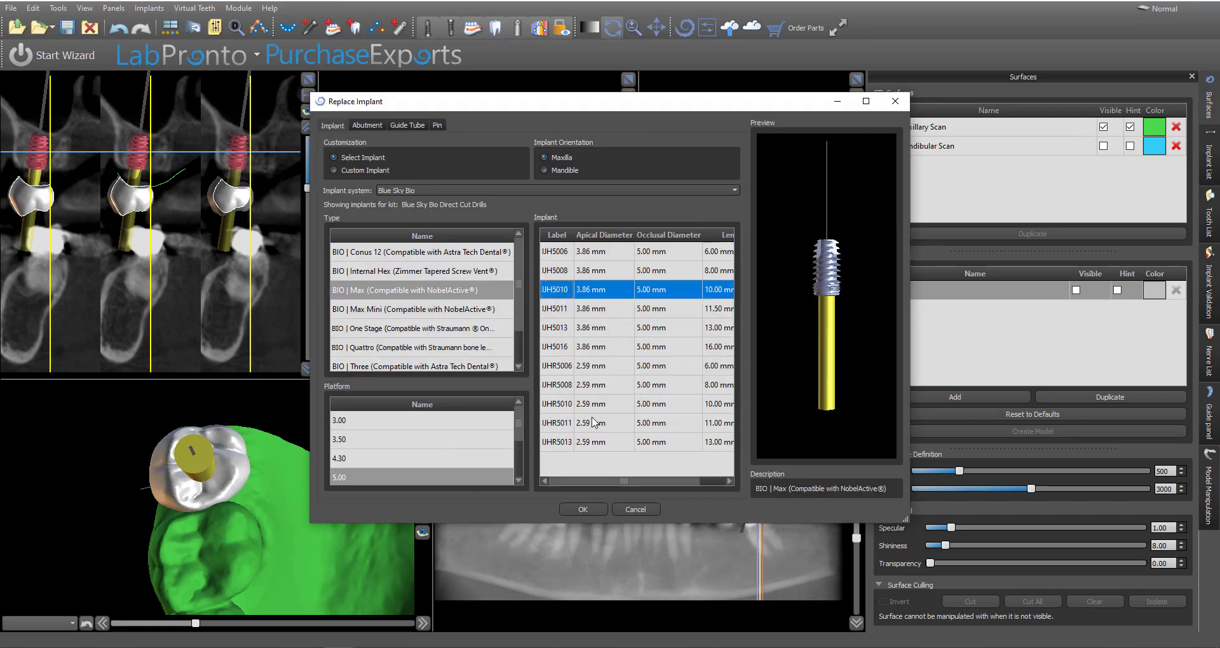
{"action": "left_click", "coordinate": [583, 509]}
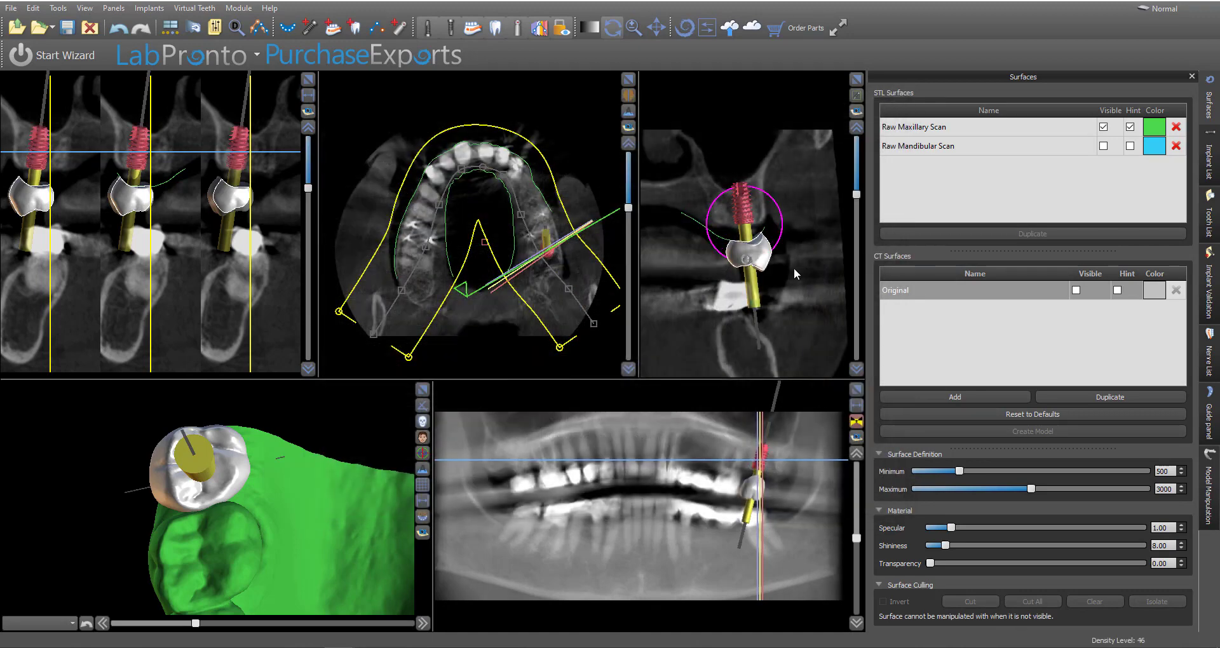
Step: Examine the implant's fit in the bone and below the sinus all around its axis, and its alignment with the crown in 3D
{"action": "left_click", "coordinate": [857, 79]}
{"action": "scroll", "coordinate": [642, 361], "scroll_direction": "up", "scroll_amount": 4}
{"action": "scroll", "coordinate": [658, 483], "scroll_direction": "down", "scroll_amount": 10}
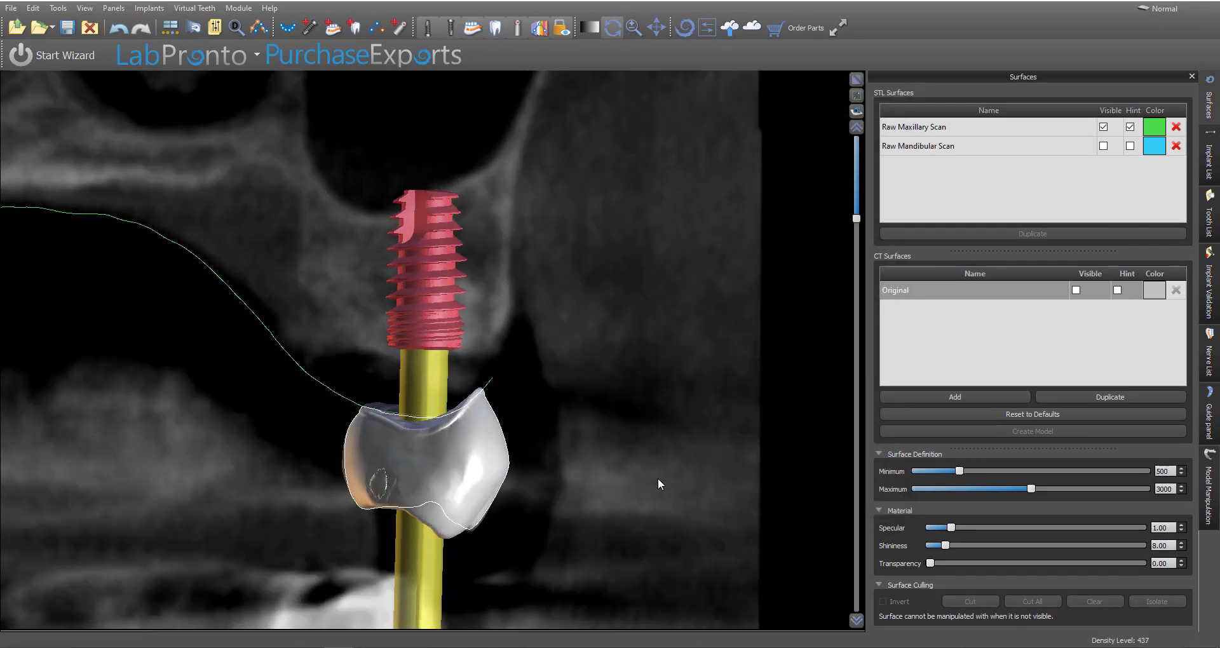
{"action": "scroll", "coordinate": [658, 483], "scroll_direction": "down", "scroll_amount": 2}
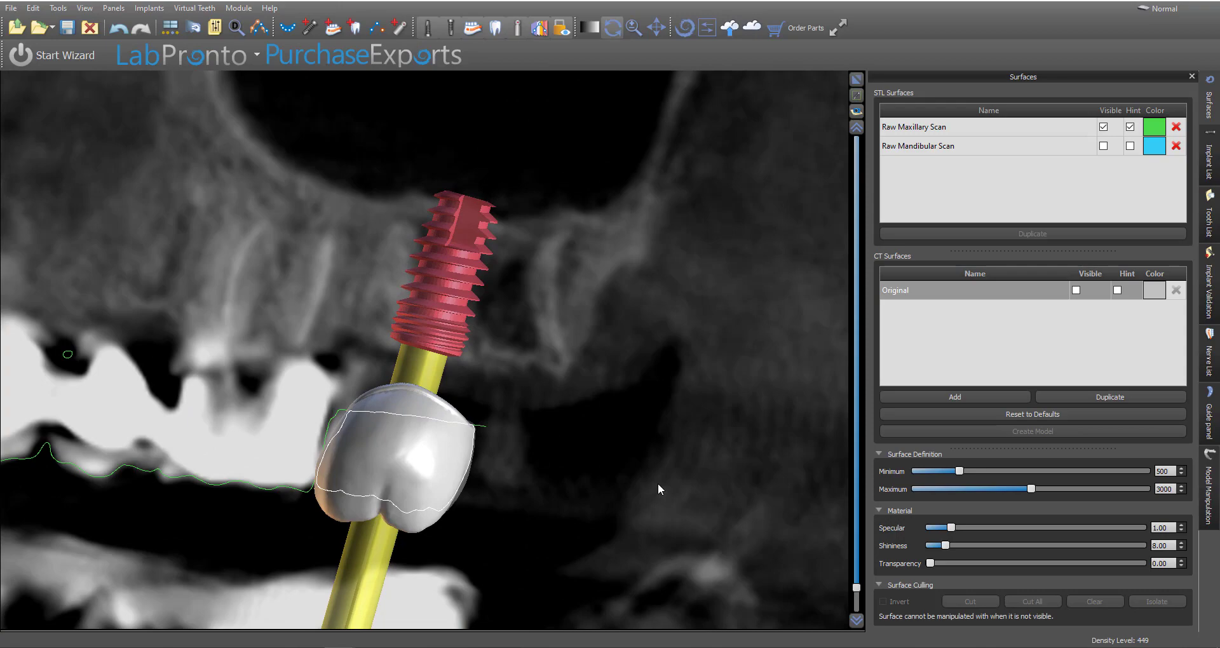
{"action": "left_click", "coordinate": [482, 360]}
{"action": "scroll", "coordinate": [688, 579], "scroll_direction": "up", "scroll_amount": 10}
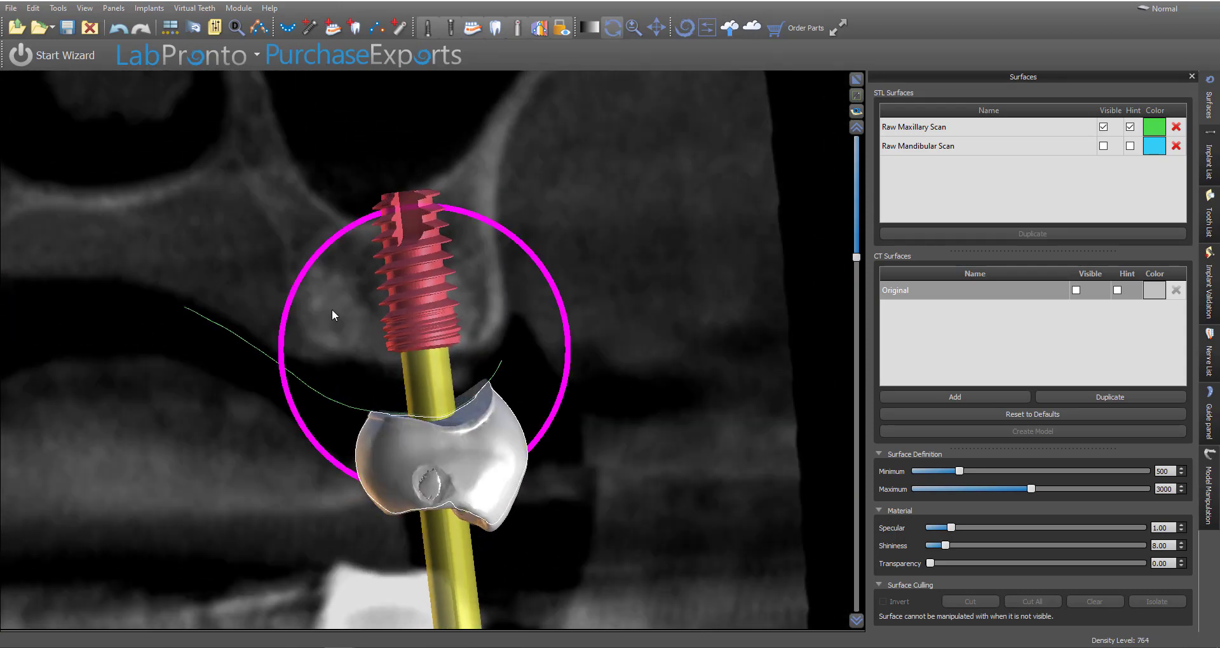
{"action": "scroll", "coordinate": [731, 417], "scroll_direction": "up", "scroll_amount": 3}
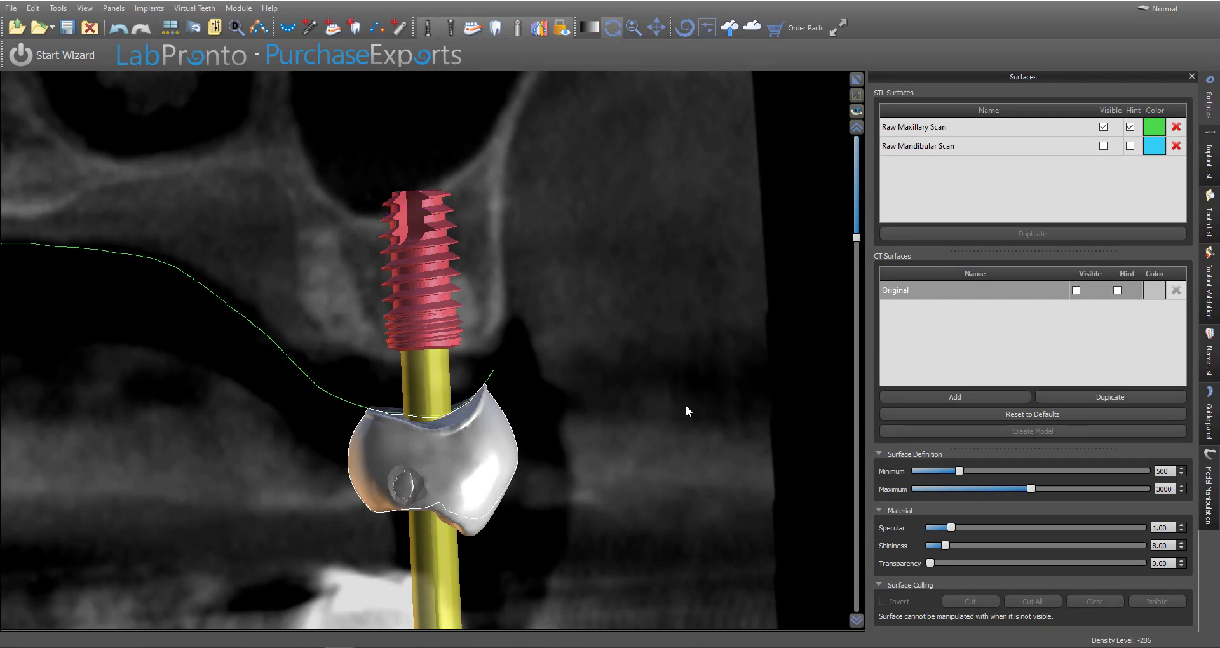
{"action": "left_click", "coordinate": [858, 79]}
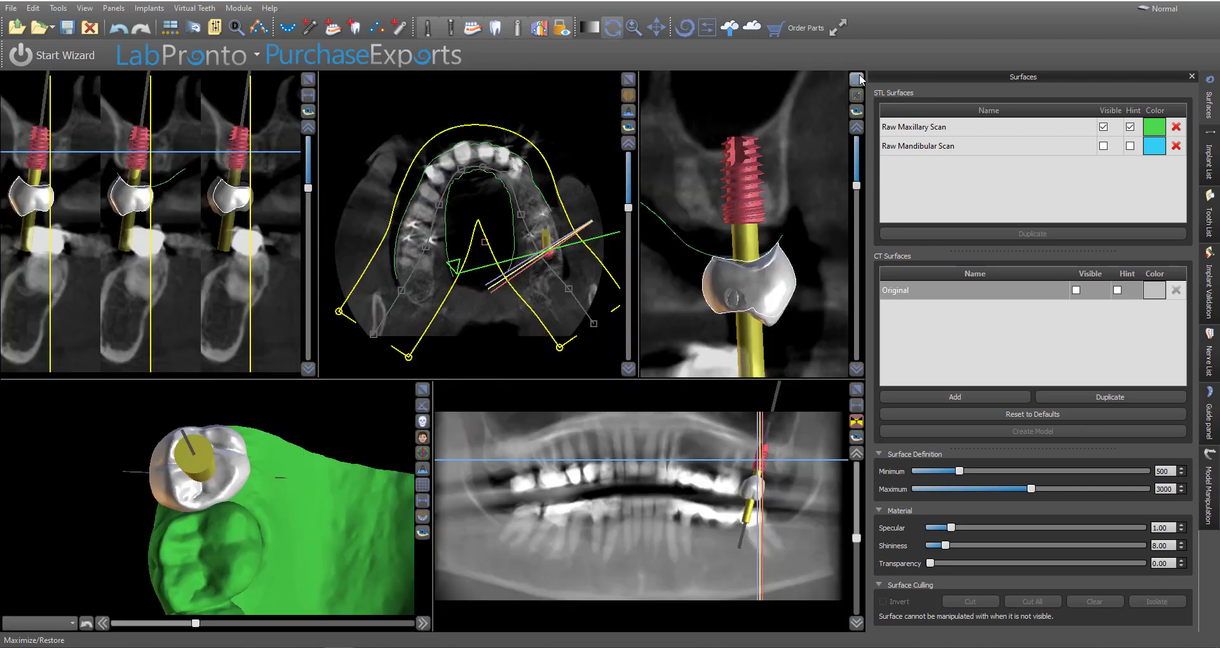
{"action": "left_click_drag", "start_coordinate": [331, 562], "coordinate": [217, 511]}
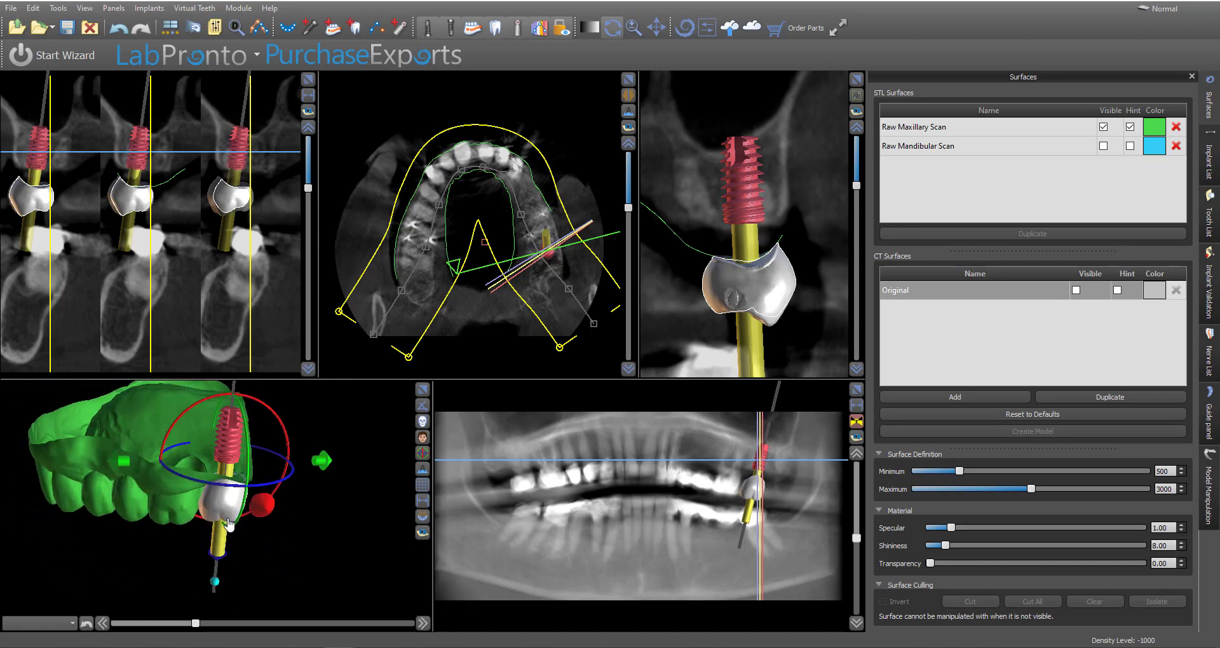
{"action": "left_click_drag", "start_coordinate": [372, 560], "coordinate": [127, 553]}
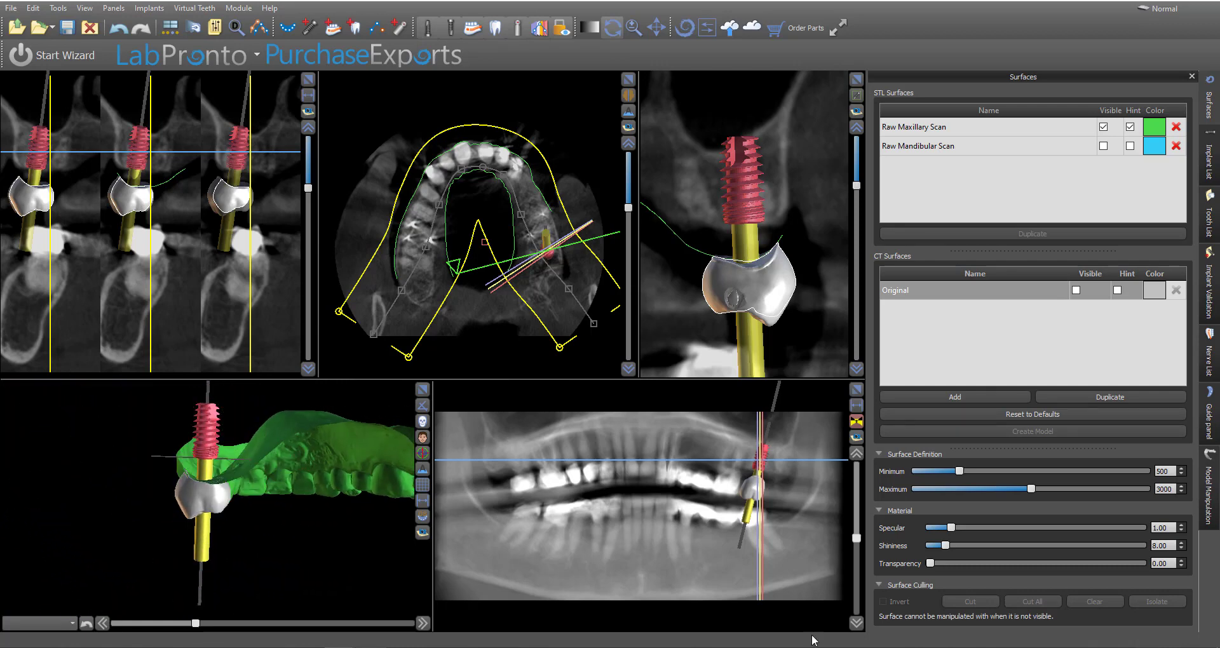
Step: Start replacing the implant's abutment and switch from a custom abutment to one selected from the stock list
{"action": "left_click", "coordinate": [857, 81]}
{"action": "right_click_drag", "start_coordinate": [728, 372], "coordinate": [707, 283]}
{"action": "middle_click_drag", "start_coordinate": [653, 440], "coordinate": [655, 375]}
{"action": "scroll", "coordinate": [642, 432], "scroll_direction": "up", "scroll_amount": 4}
{"action": "scroll", "coordinate": [643, 432], "scroll_direction": "down", "scroll_amount": 2}
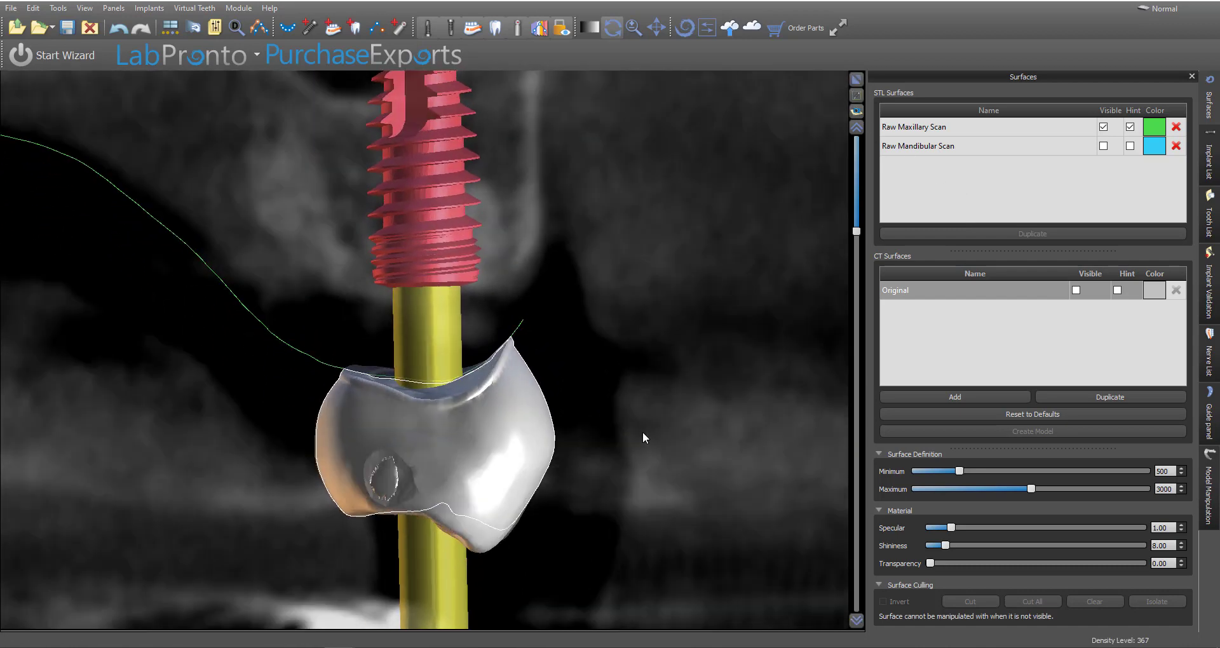
{"action": "mouse_move", "coordinate": [466, 456]}
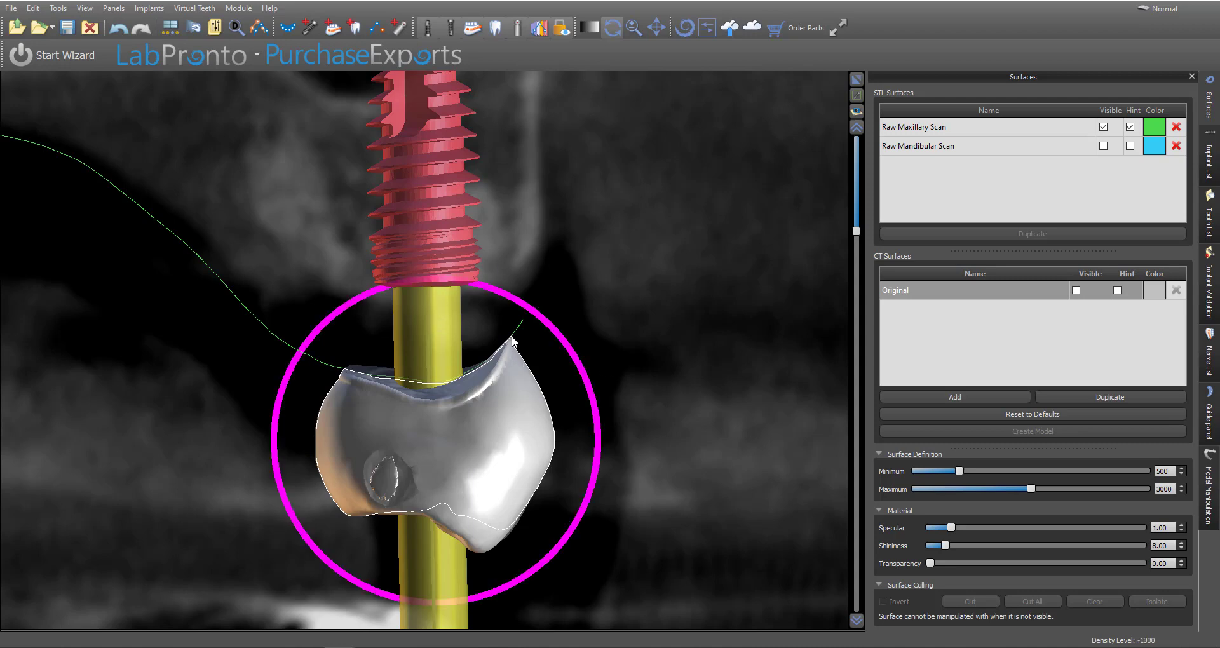
{"action": "right_click", "coordinate": [438, 328]}
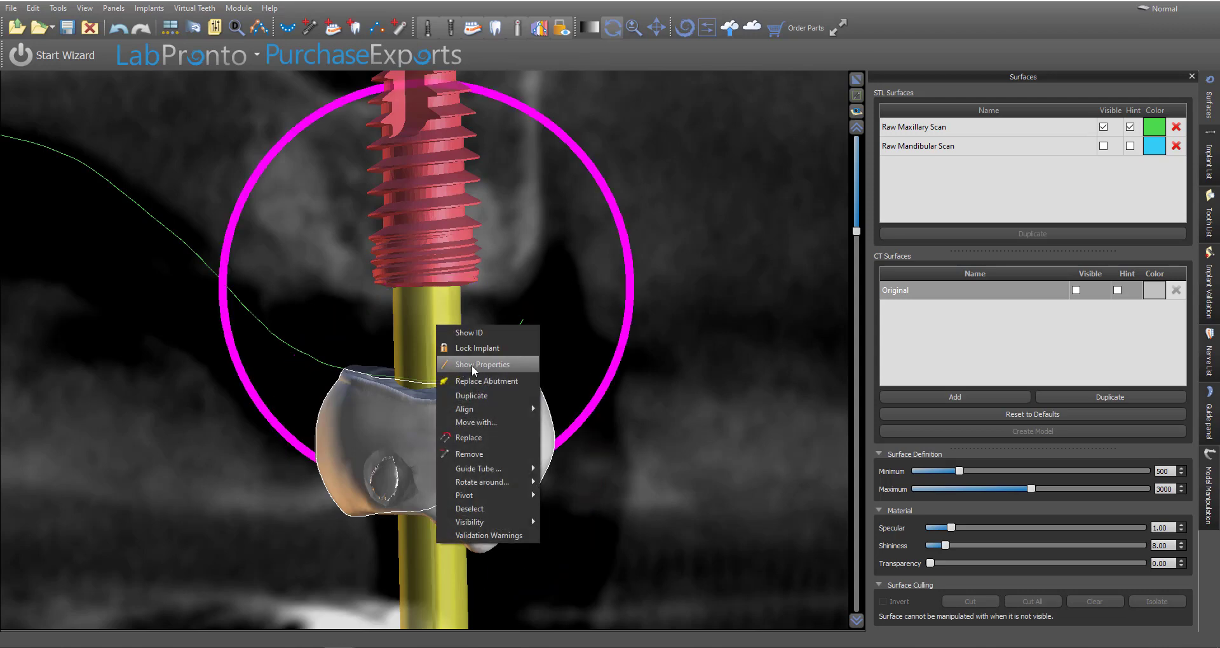
{"action": "left_click", "coordinate": [466, 380]}
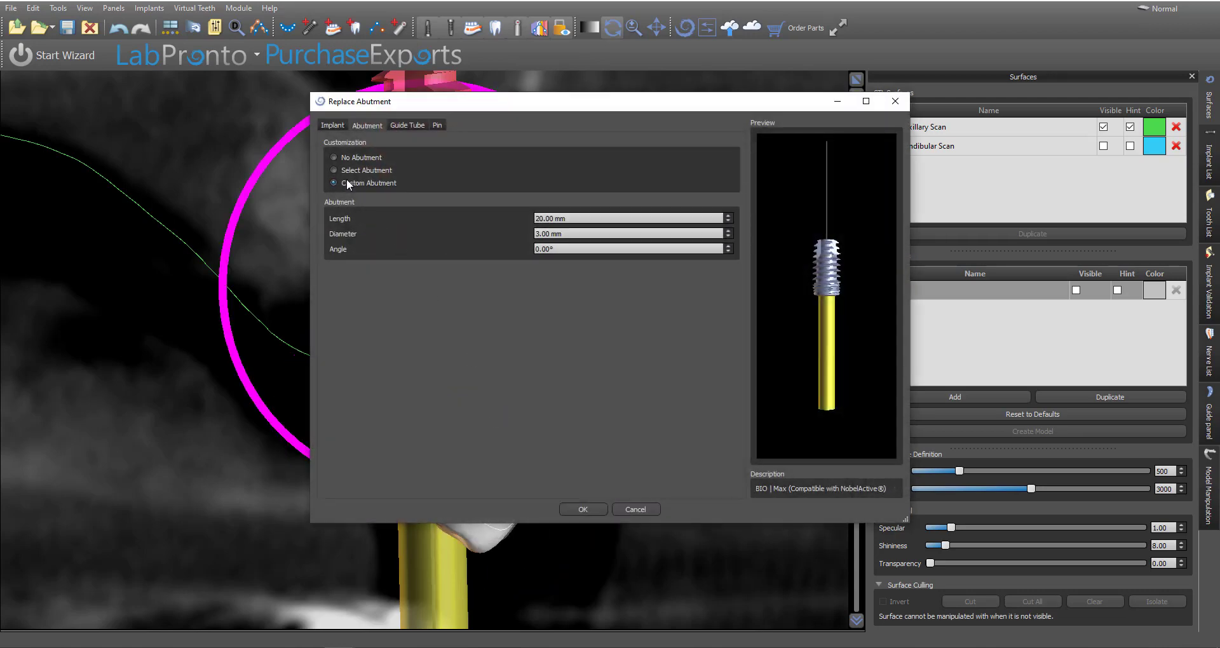
{"action": "left_click", "coordinate": [361, 169]}
Step: Preview the angled 15°, 17° and 30° stock abutments on the implant to compare their shapes
{"action": "left_click", "coordinate": [374, 370]}
{"action": "left_click", "coordinate": [358, 412]}
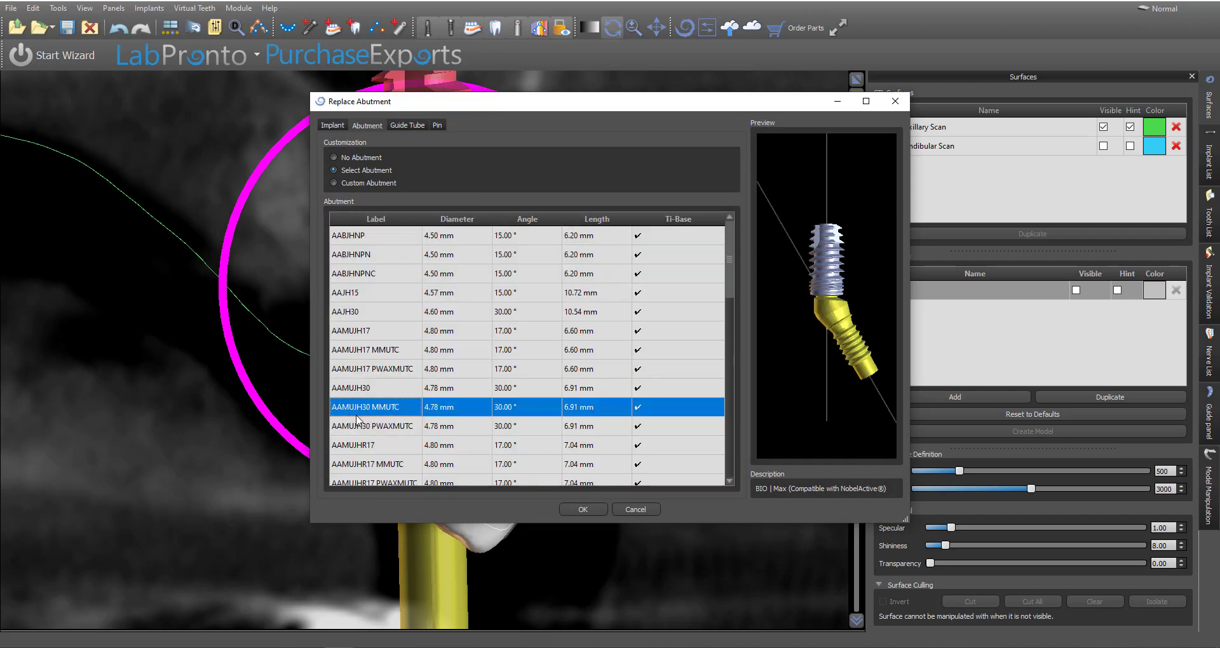
{"action": "left_click", "coordinate": [355, 445]}
{"action": "left_click", "coordinate": [354, 275]}
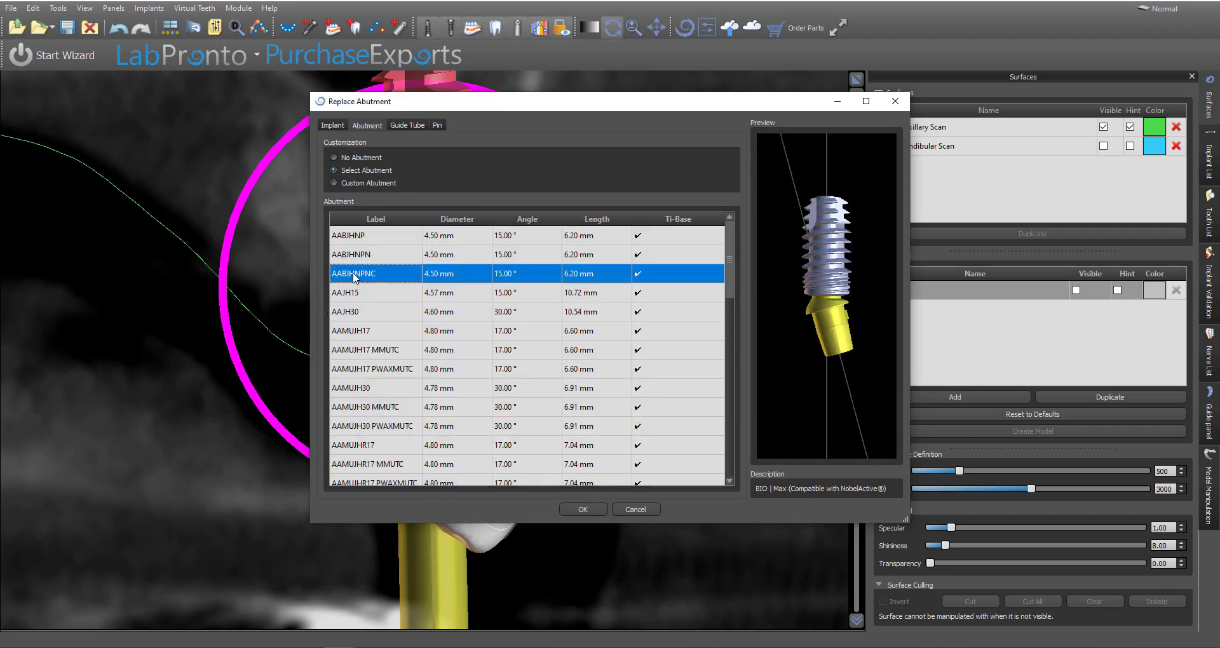
{"action": "left_click", "coordinate": [382, 351]}
{"action": "left_click", "coordinate": [384, 388]}
{"action": "left_click", "coordinate": [389, 426]}
{"action": "left_click", "coordinate": [372, 353]}
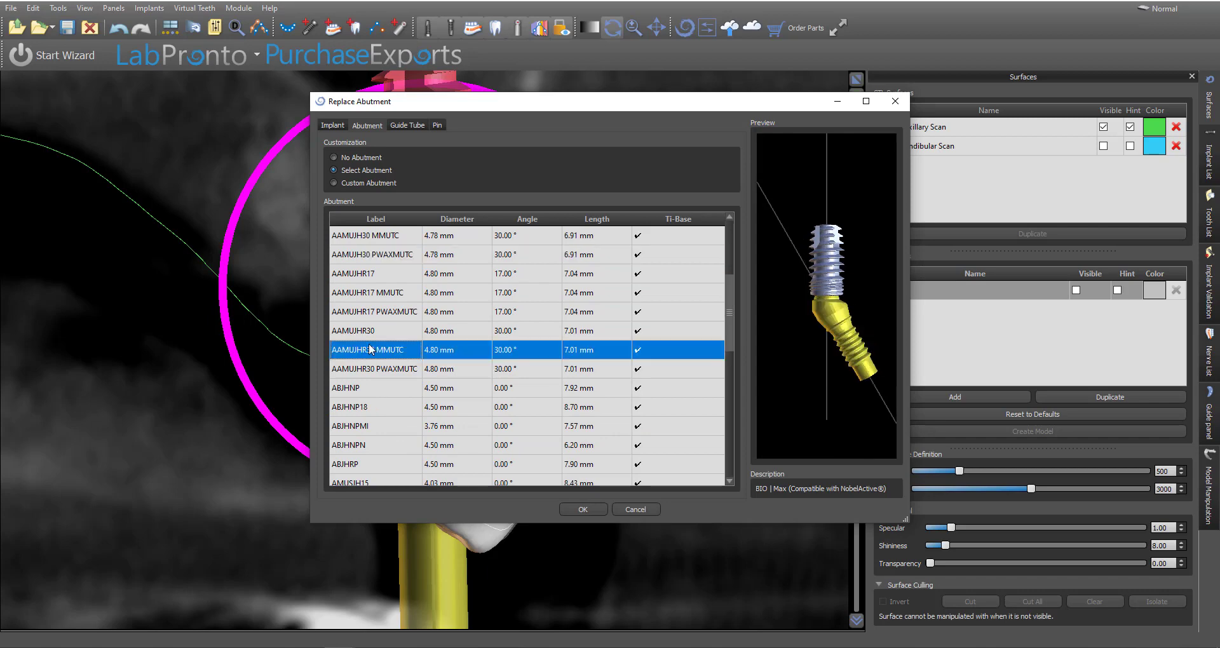
{"action": "left_click", "coordinate": [375, 313]}
Step: Replace the implant's abutment with the straight ABJHNPN Ti-Base, 4.50 mm in diameter and 6.20 mm long
{"action": "left_click", "coordinate": [376, 408]}
{"action": "left_click", "coordinate": [389, 444]}
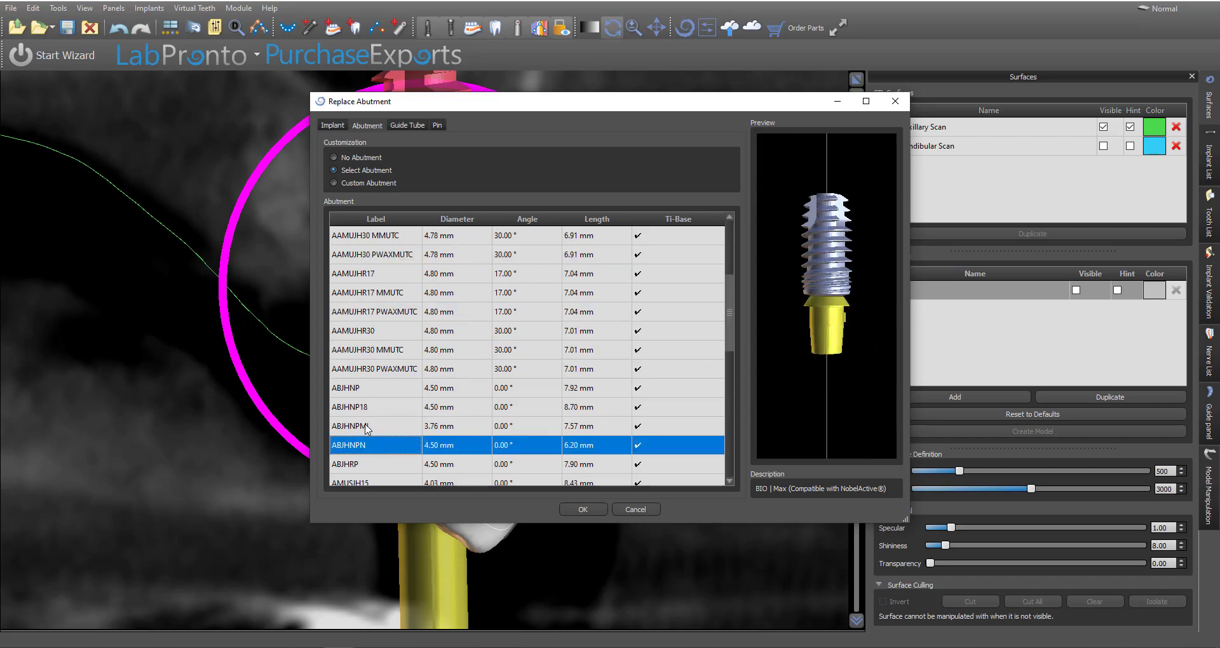
{"action": "left_click", "coordinate": [367, 430]}
{"action": "left_click", "coordinate": [362, 448]}
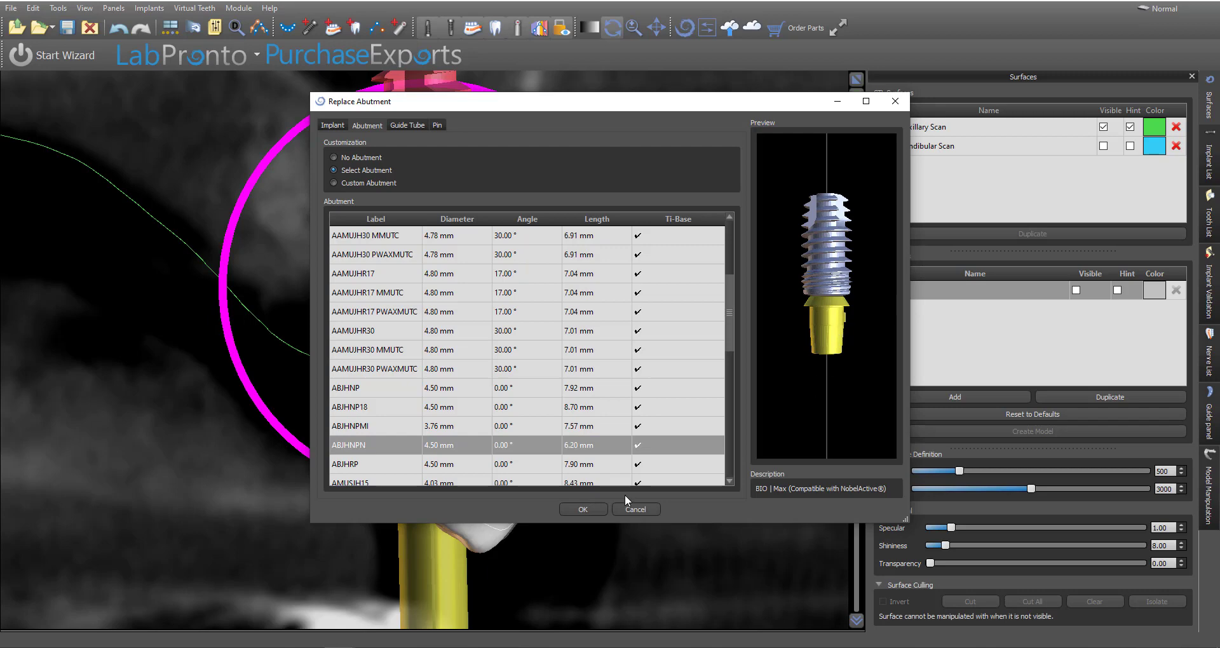
{"action": "left_click", "coordinate": [595, 509]}
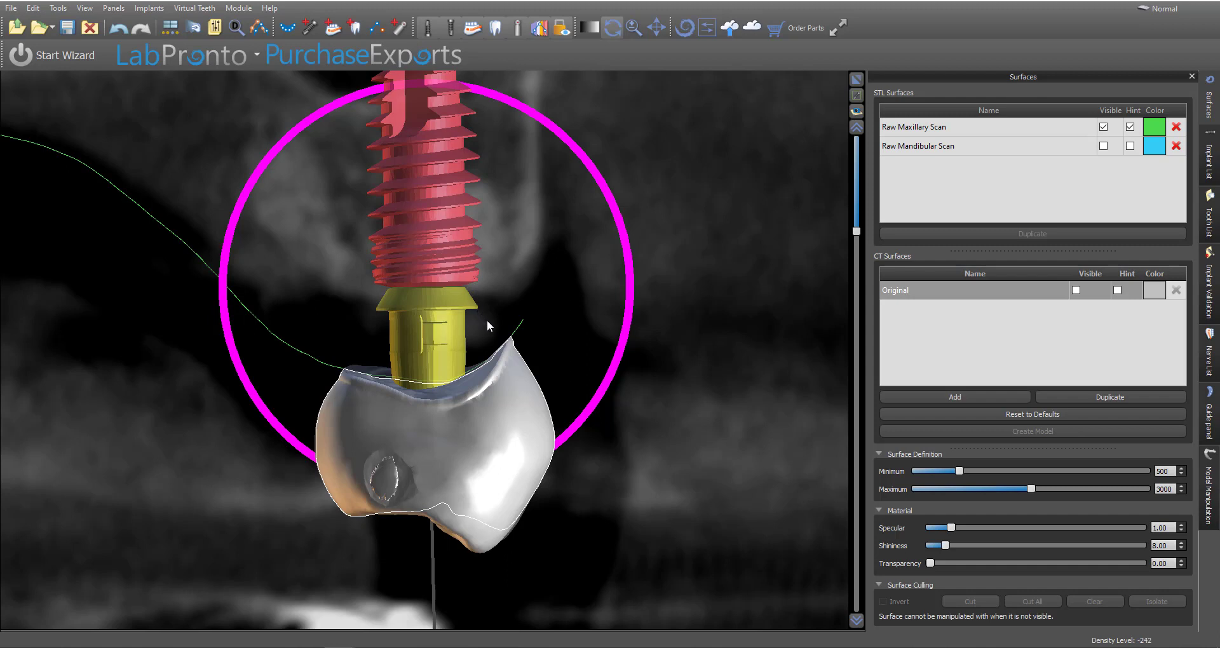
Step: Try moving the implant deeper into the bone, away from the crown, and undo the move
{"action": "left_click", "coordinate": [511, 343]}
{"action": "left_click_drag", "start_coordinate": [426, 229], "coordinate": [427, 201]}
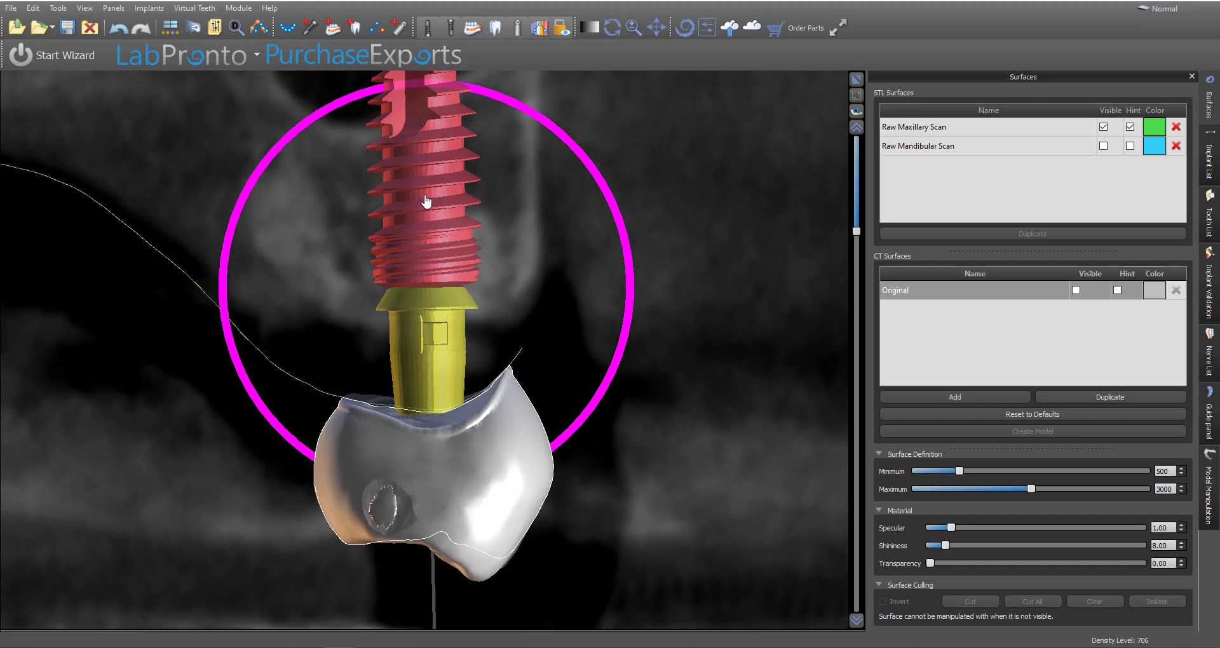
{"action": "right_click_drag", "start_coordinate": [445, 243], "coordinate": [446, 245]}
{"action": "left_click", "coordinate": [533, 412]}
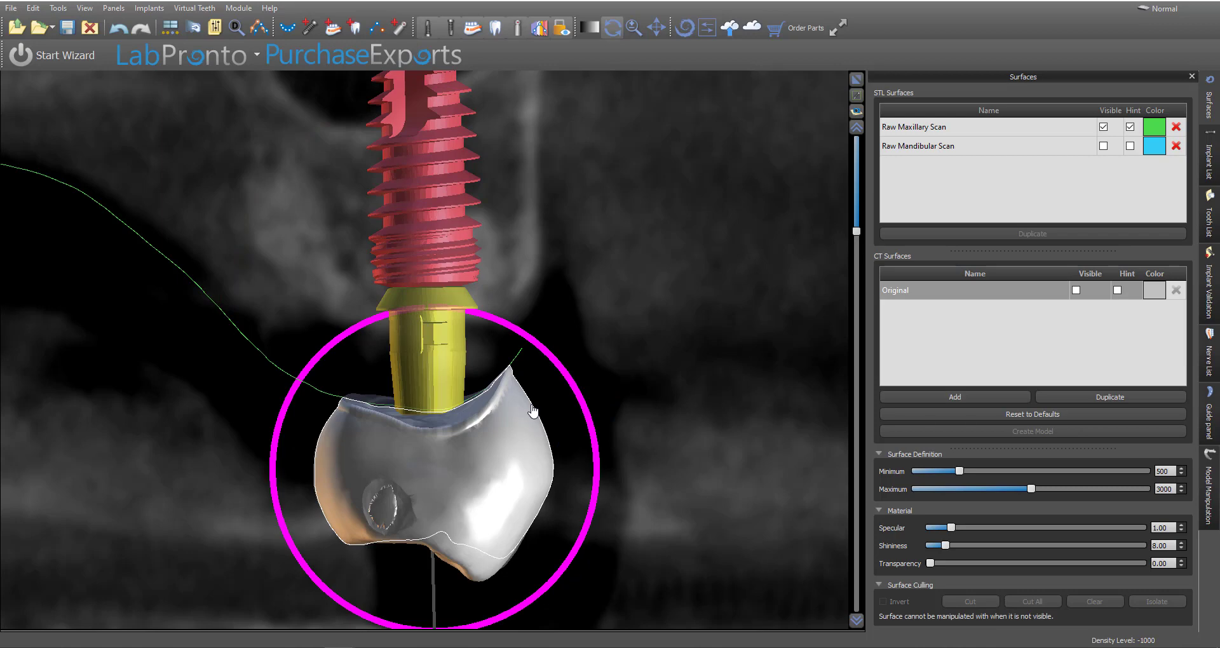
{"action": "key", "text": "ctrl+z"}
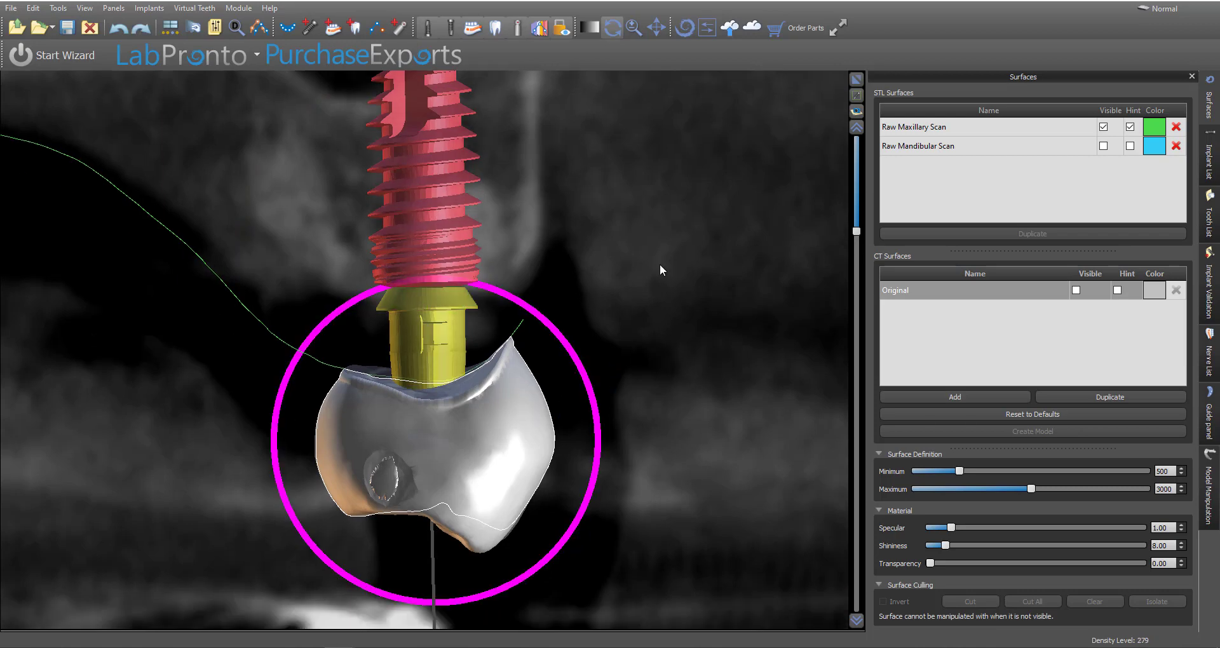
{"action": "left_click", "coordinate": [762, 511]}
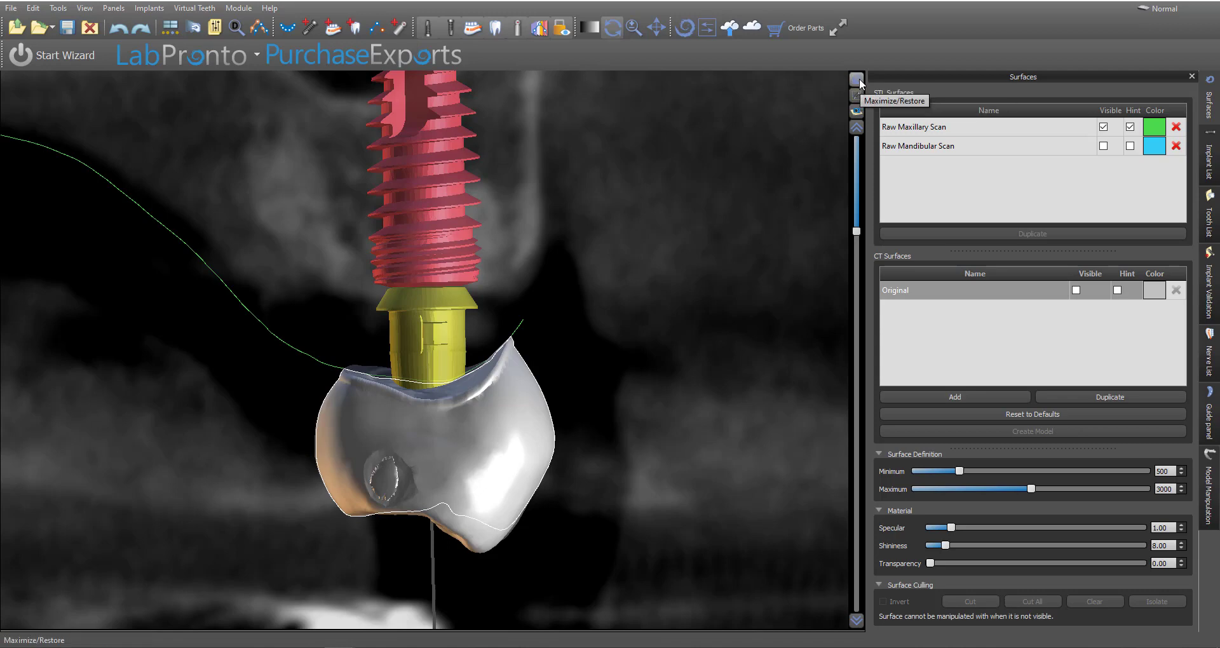
Step: Check the abutment's alignment with the crown all around the implant's axis and restore the multi-view layout
{"action": "scroll", "coordinate": [684, 468], "scroll_direction": "up", "scroll_amount": 15}
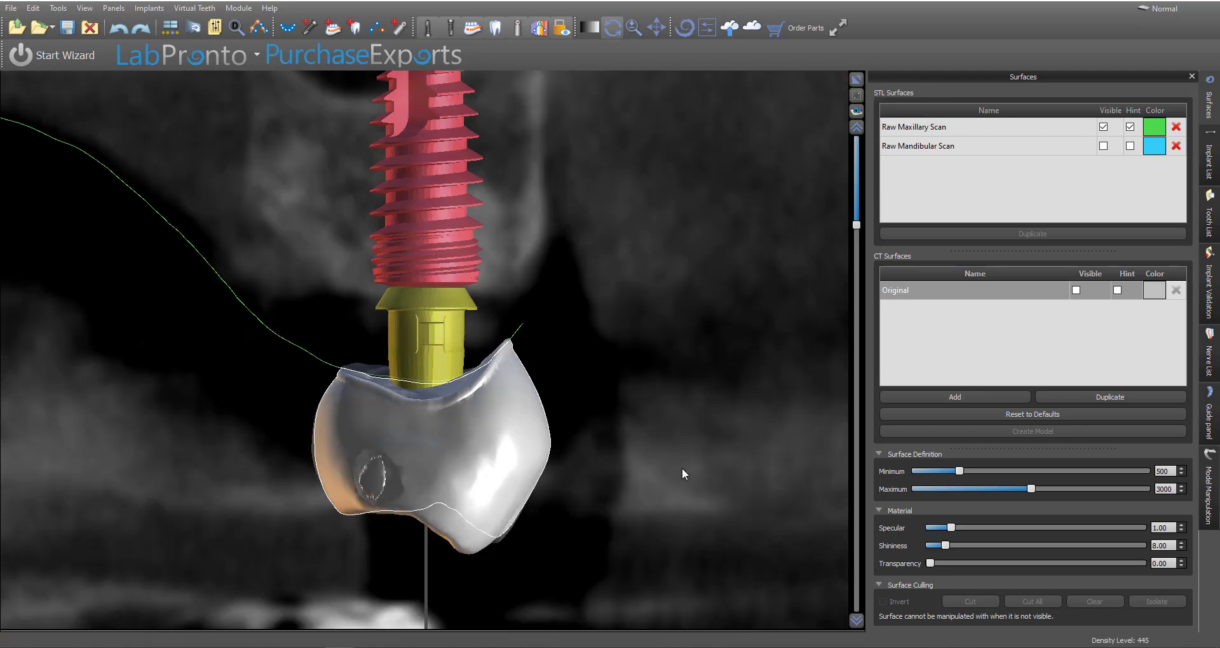
{"action": "scroll", "coordinate": [684, 464], "scroll_direction": "up", "scroll_amount": 15}
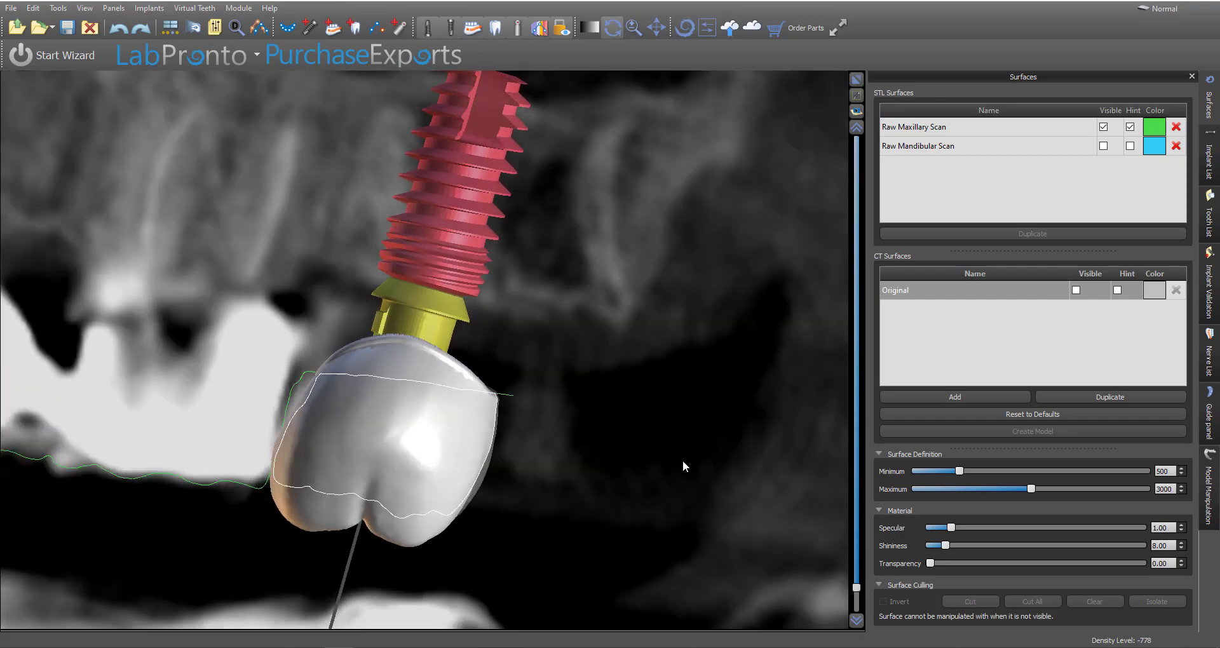
{"action": "scroll", "coordinate": [682, 463], "scroll_direction": "up", "scroll_amount": 5}
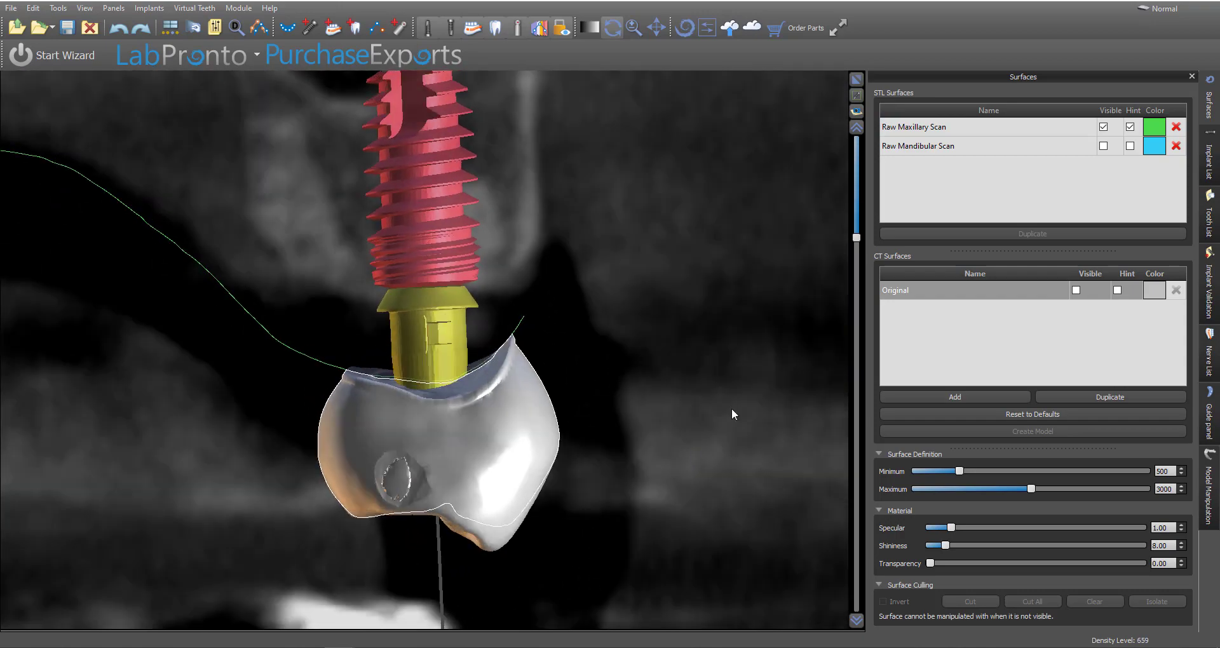
{"action": "left_click", "coordinate": [857, 80]}
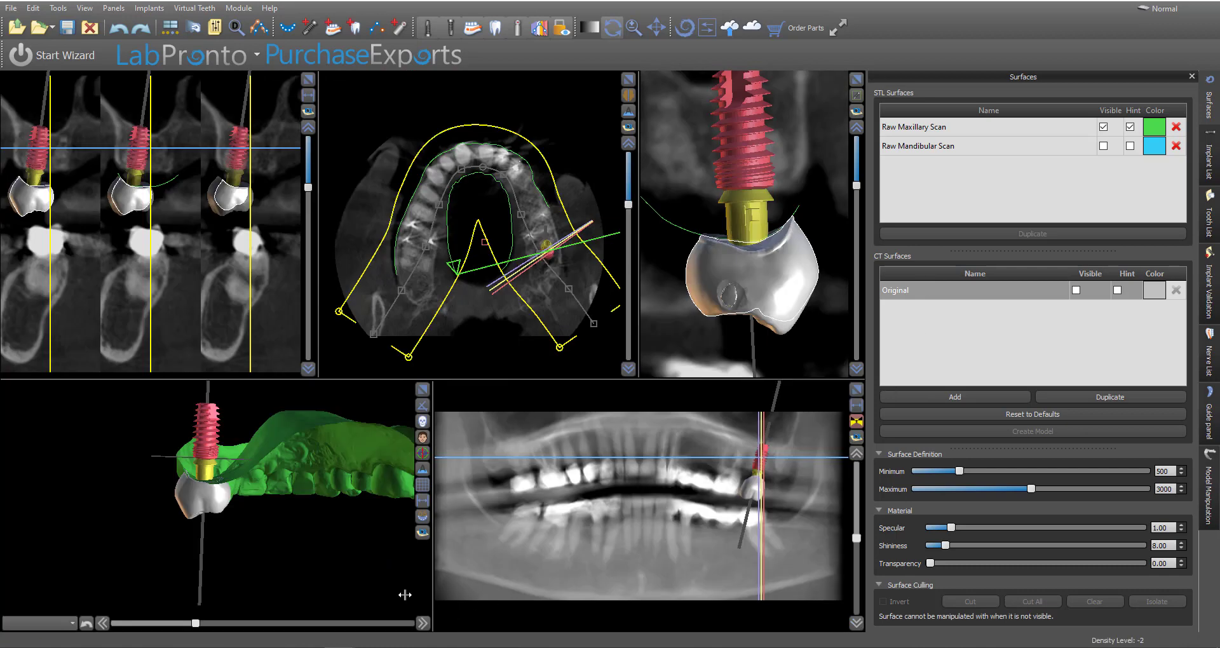
Step: Create the maxillary surgical guide from the curve outlined around the implant site and neighbouring teeth
{"action": "left_click_drag", "start_coordinate": [360, 525], "coordinate": [352, 589]}
{"action": "left_click", "coordinate": [539, 28]}
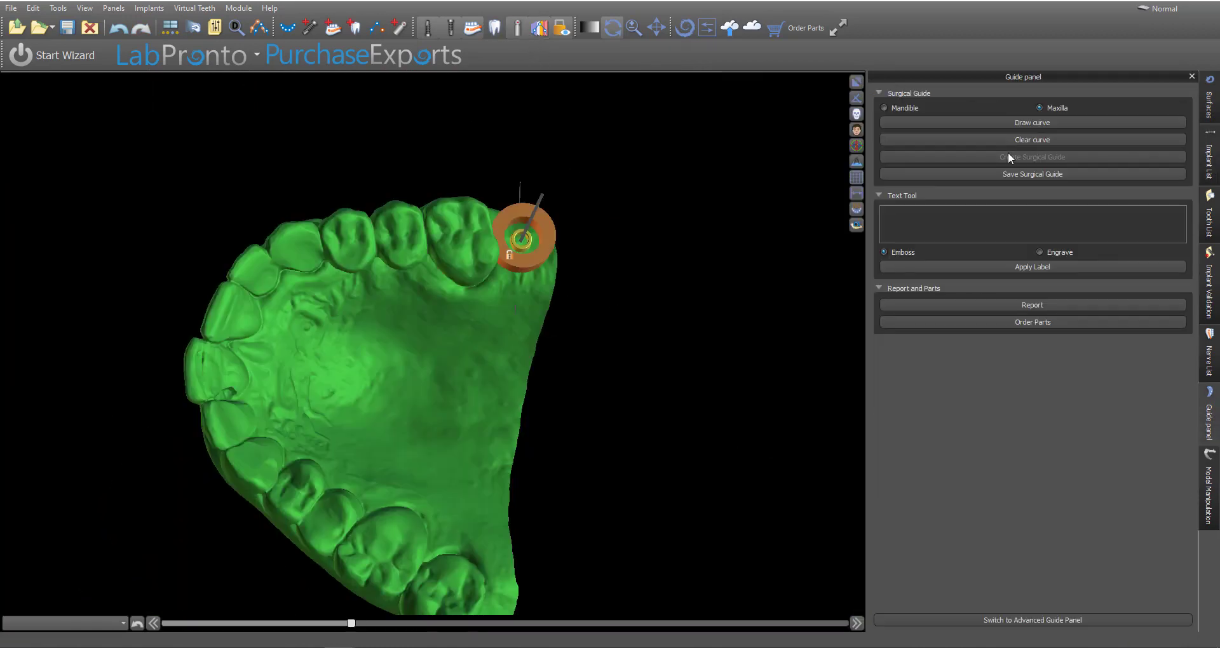
{"action": "left_click", "coordinate": [1097, 159]}
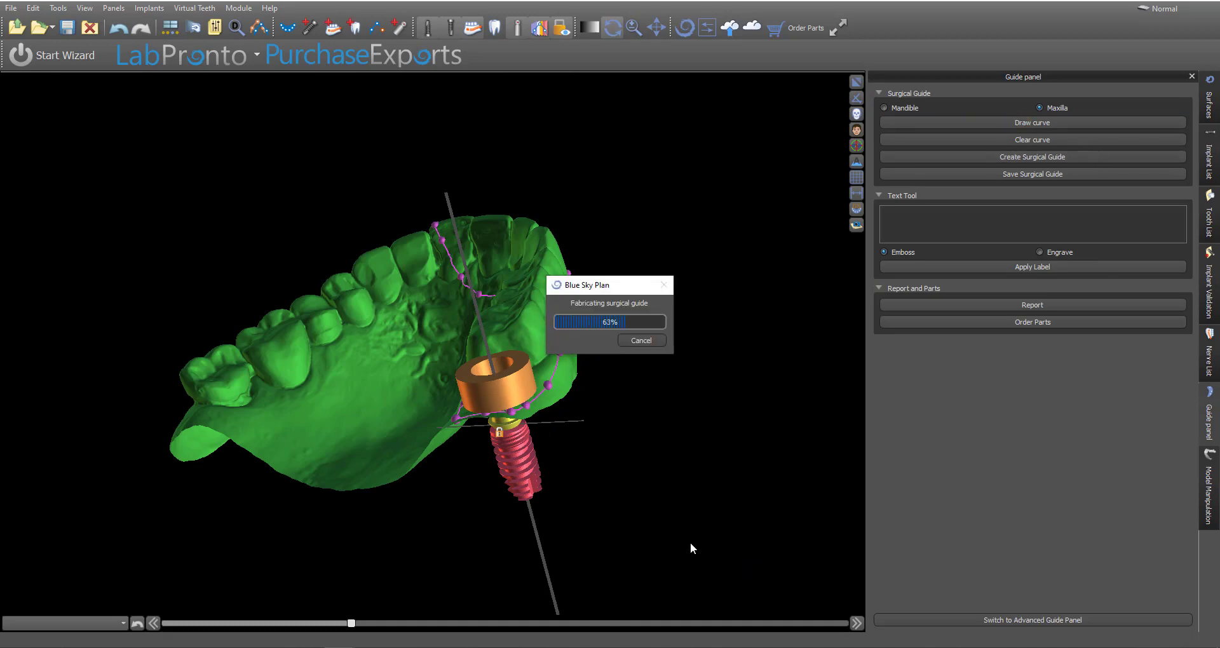
Step: Examine the fabricated guide, its tube opening and its inspection window from the side and occlusally, with the implant list open
{"action": "scroll", "coordinate": [694, 506], "scroll_direction": "up", "scroll_amount": 3}
{"action": "left_click_drag", "start_coordinate": [694, 505], "coordinate": [457, 304]}
{"action": "left_click", "coordinate": [1209, 158]}
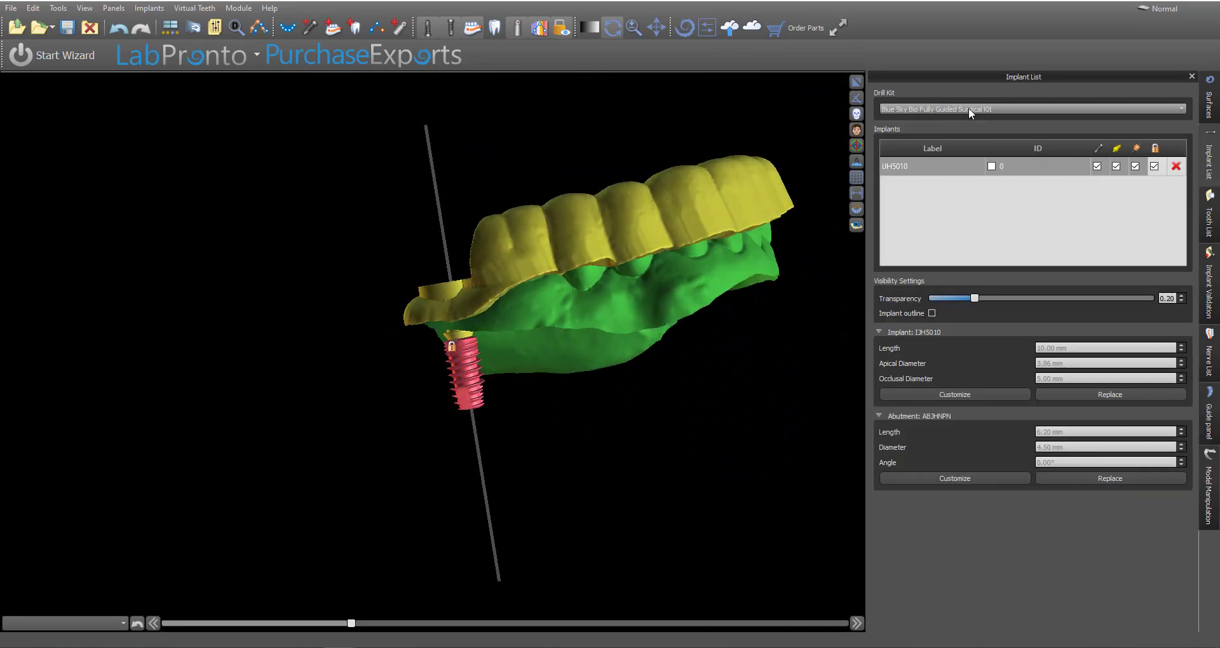
{"action": "left_click_drag", "start_coordinate": [652, 411], "coordinate": [474, 493]}
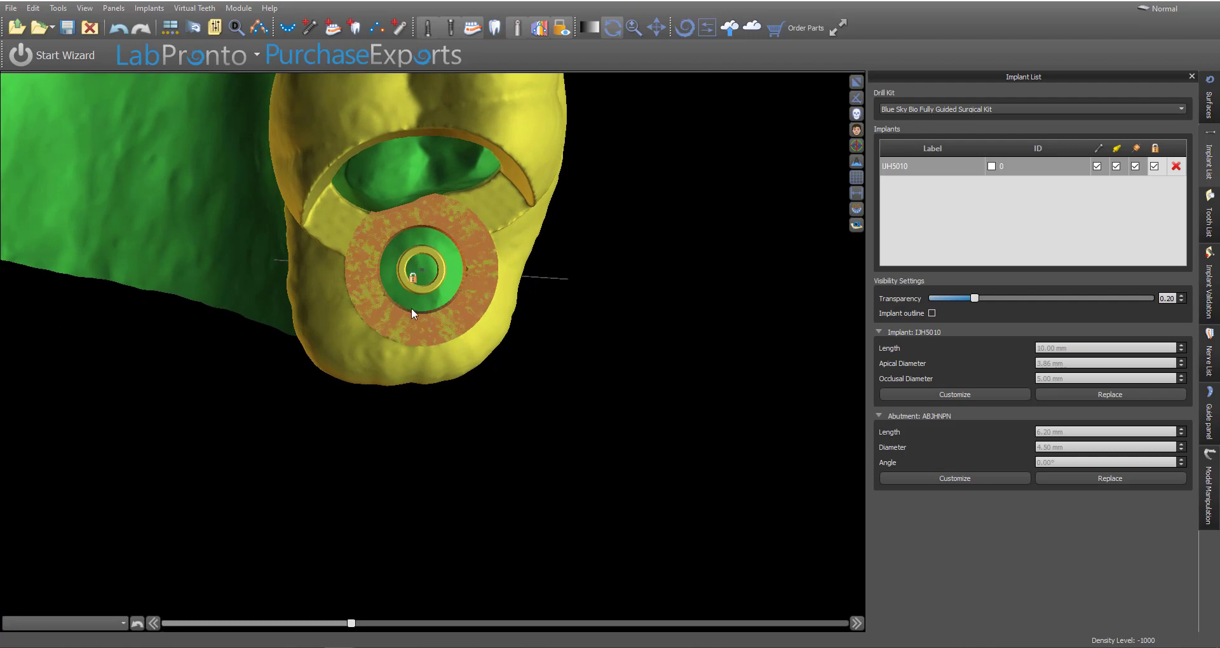
{"action": "left_click_drag", "start_coordinate": [373, 469], "coordinate": [578, 447]}
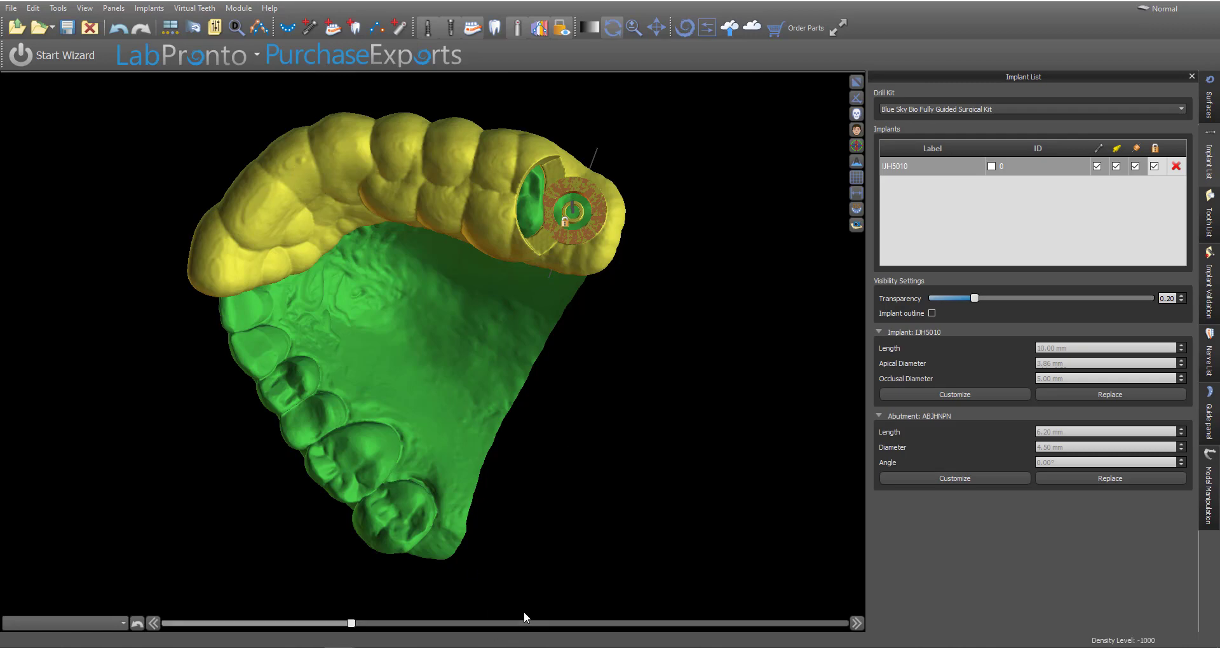
{"action": "left_click_drag", "start_coordinate": [603, 450], "coordinate": [451, 311]}
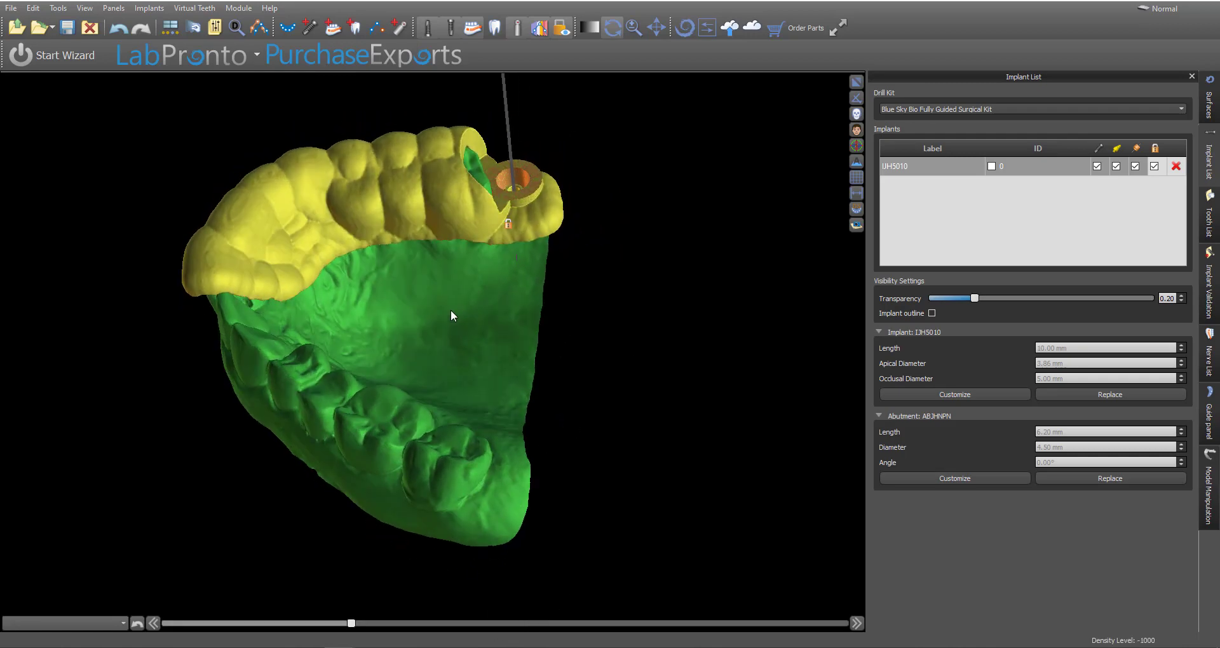
Step: Hide the Surgical Guide surface and the implant's guide tube so only the maxillary scan, implant and abutment are shown
{"action": "left_click", "coordinate": [1213, 105]}
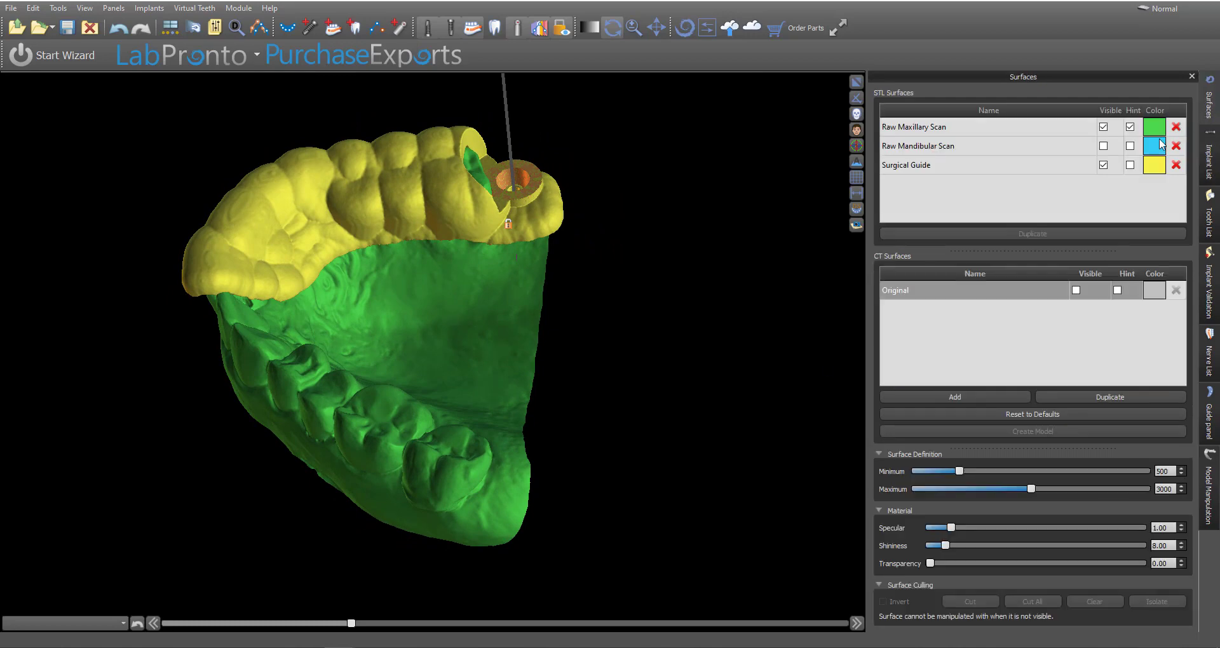
{"action": "left_click", "coordinate": [1104, 165]}
{"action": "left_click_drag", "start_coordinate": [609, 380], "coordinate": [667, 381]}
{"action": "left_click", "coordinate": [1210, 159]}
{"action": "left_click", "coordinate": [1136, 166]}
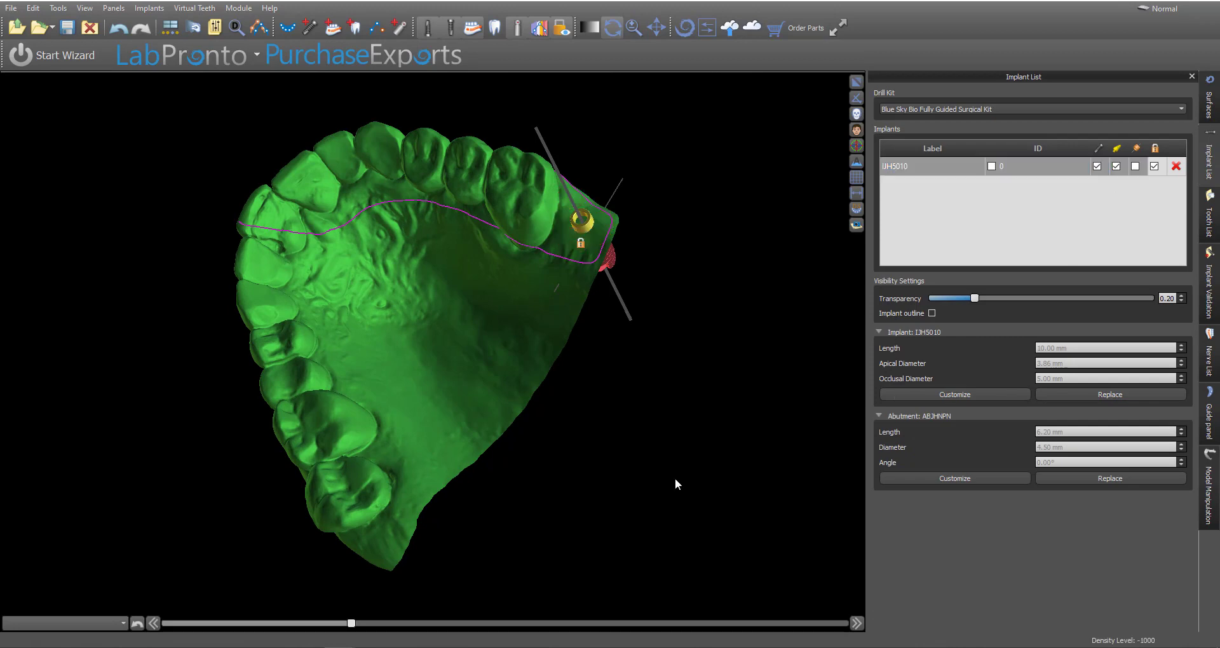
Step: Inspect how far the abutment emerges above the gum and switch to the Crown and Bridge module
{"action": "left_click_drag", "start_coordinate": [675, 485], "coordinate": [461, 347]}
{"action": "scroll", "coordinate": [504, 427], "scroll_direction": "up", "scroll_amount": 5}
{"action": "scroll", "coordinate": [581, 397], "scroll_direction": "down", "scroll_amount": 5}
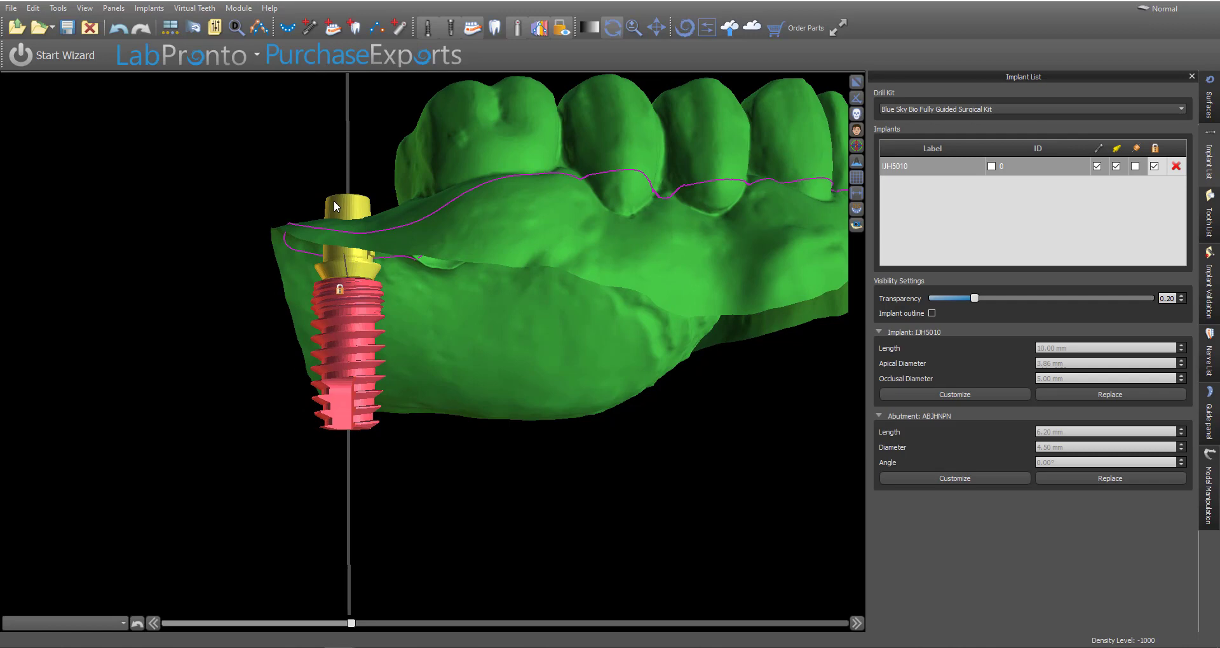
{"action": "scroll", "coordinate": [726, 439], "scroll_direction": "down", "scroll_amount": 5}
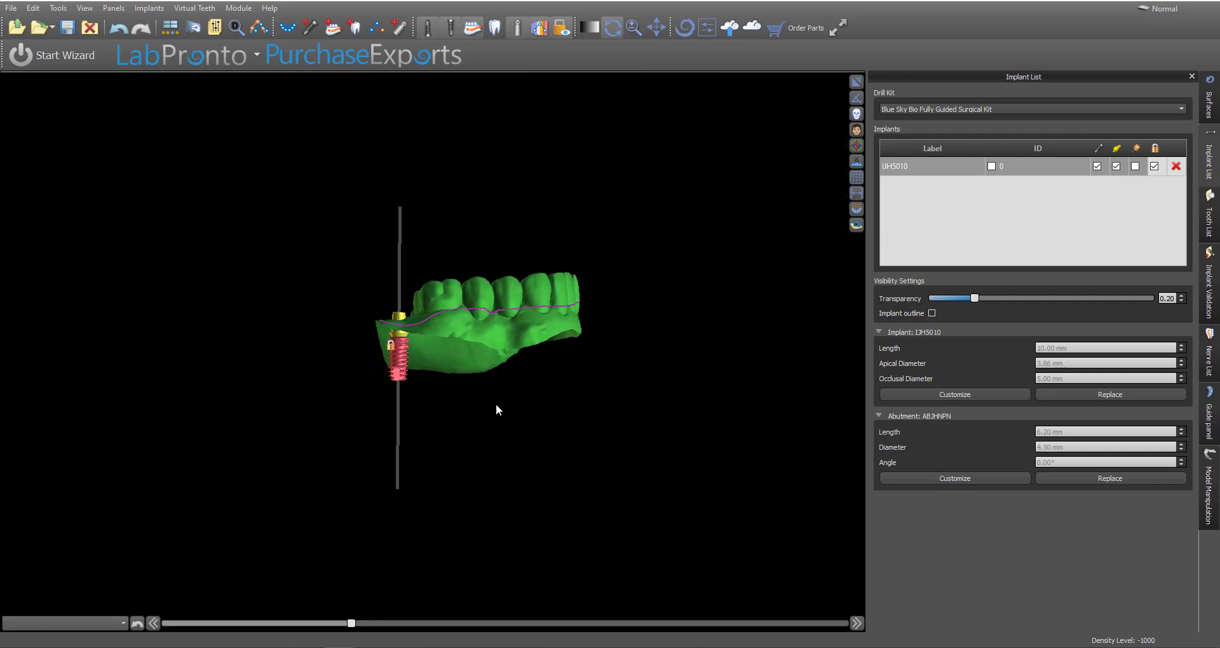
{"action": "mouse_move", "coordinate": [496, 410]}
{"action": "left_mouse_down"}
{"action": "mouse_move", "coordinate": [507, 475]}
{"action": "mouse_move", "coordinate": [502, 413]}
{"action": "left_mouse_up"}
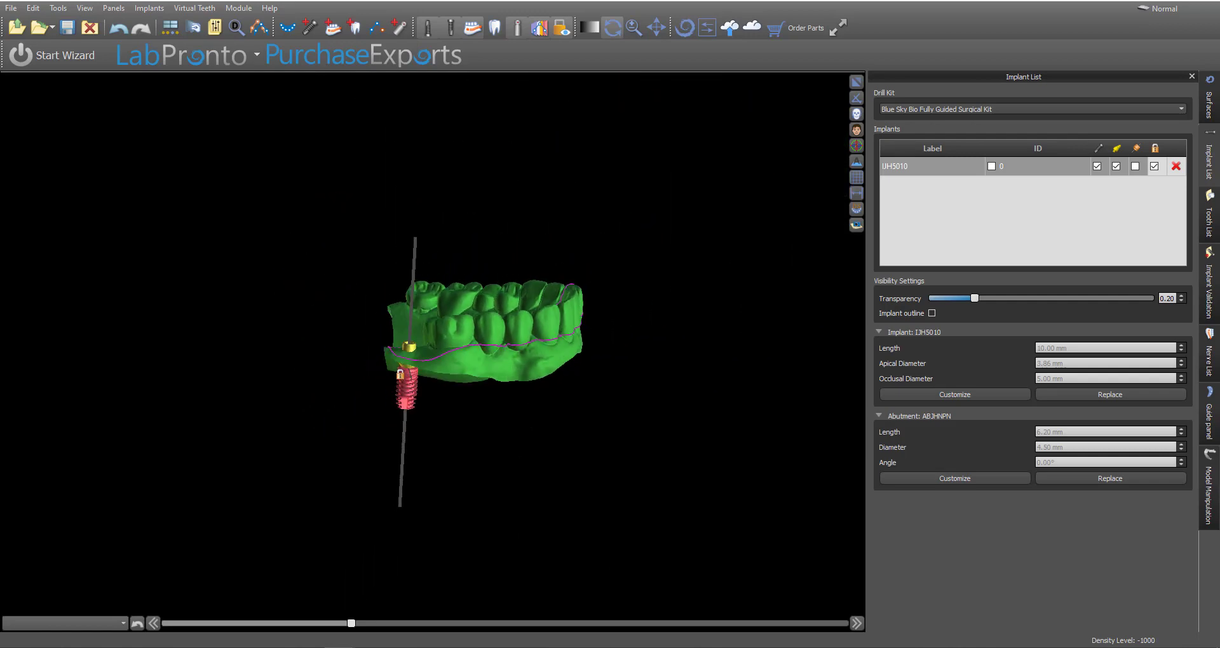
{"action": "left_click", "coordinate": [1165, 9]}
{"action": "left_click", "coordinate": [1153, 120]}
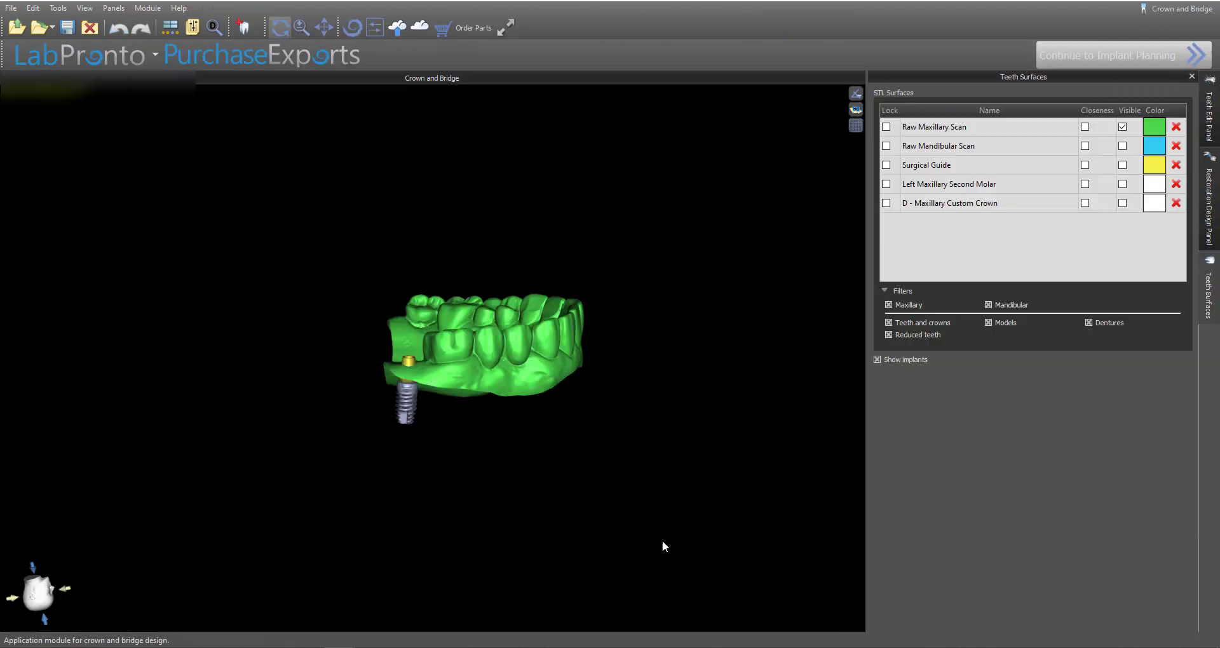
Step: View the implant site from the buccal side and make Left Maxillary Second Molar the active model for teeth editing
{"action": "left_click_drag", "start_coordinate": [559, 516], "coordinate": [518, 482]}
{"action": "right_click_drag", "start_coordinate": [518, 482], "coordinate": [536, 262]}
{"action": "left_click_drag", "start_coordinate": [486, 407], "coordinate": [474, 532]}
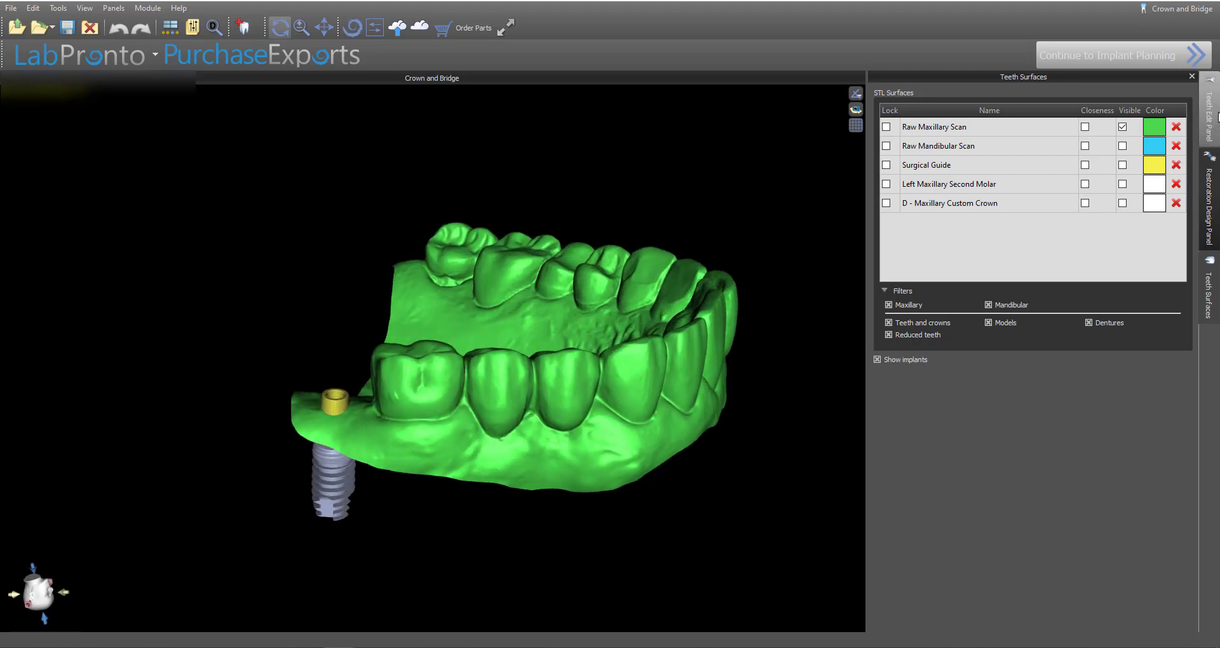
{"action": "left_click", "coordinate": [1211, 117]}
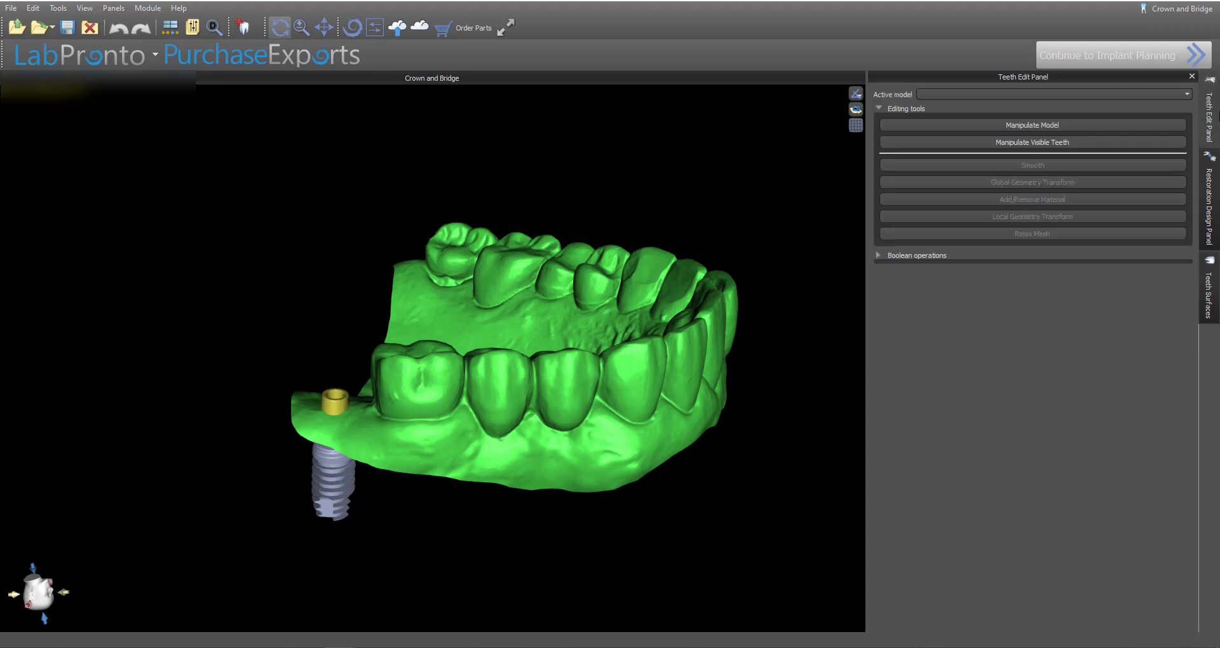
{"action": "left_click", "coordinate": [973, 94]}
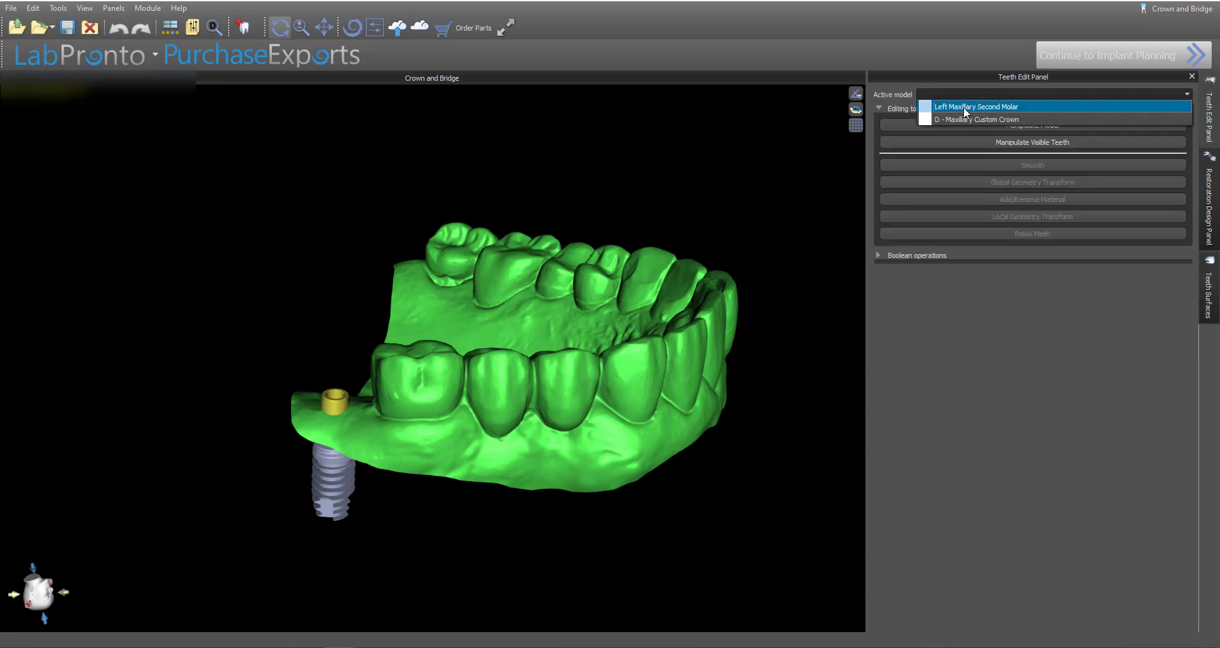
{"action": "left_click", "coordinate": [963, 107]}
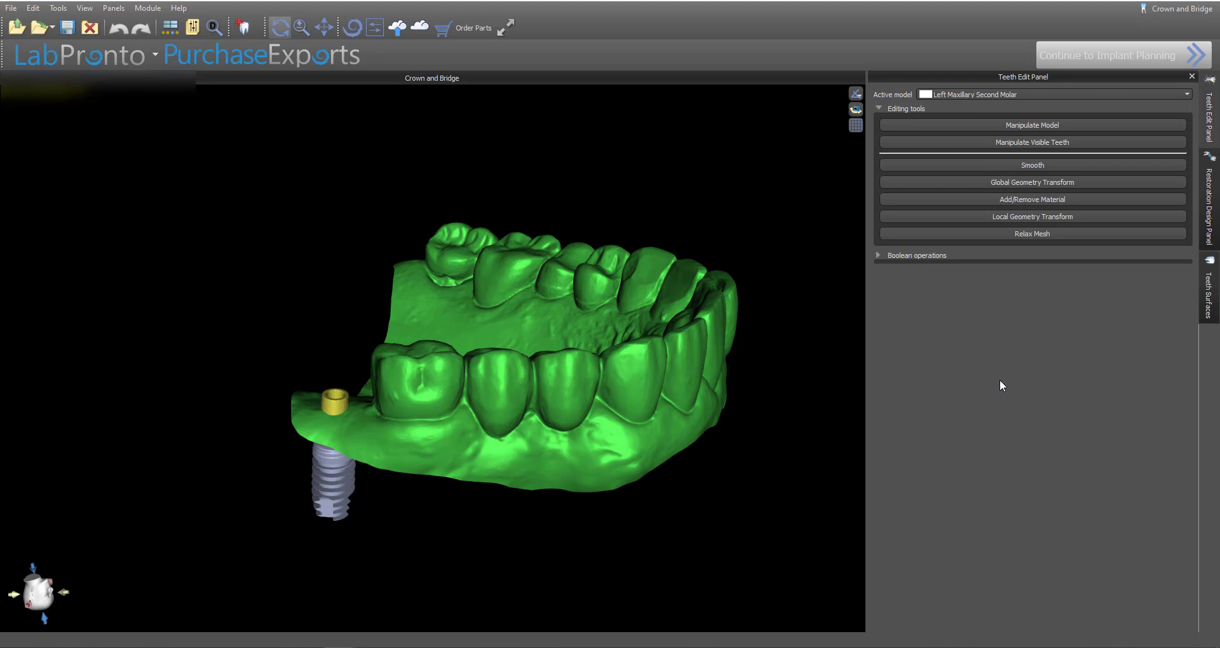
Step: Start a maxillary Crown on a Tibase restoration for the Left Maxillary Second Molar, with Raw Mandibular Scan as the antagonist
{"action": "left_click", "coordinate": [1210, 259]}
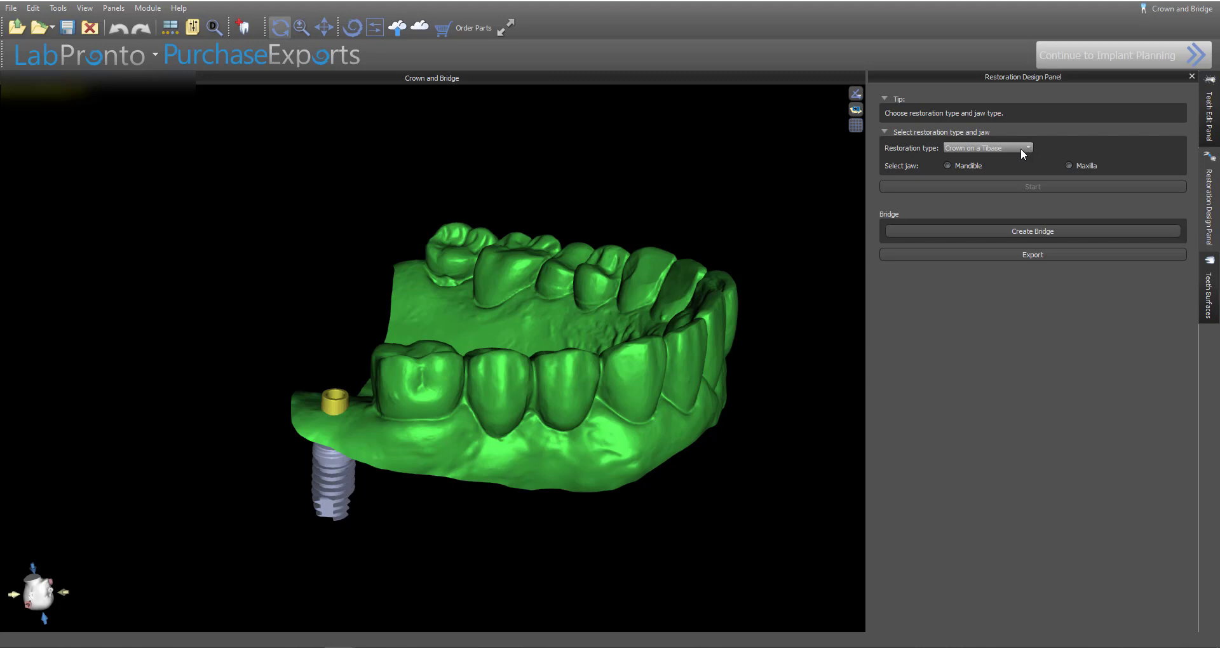
{"action": "left_click", "coordinate": [1069, 164]}
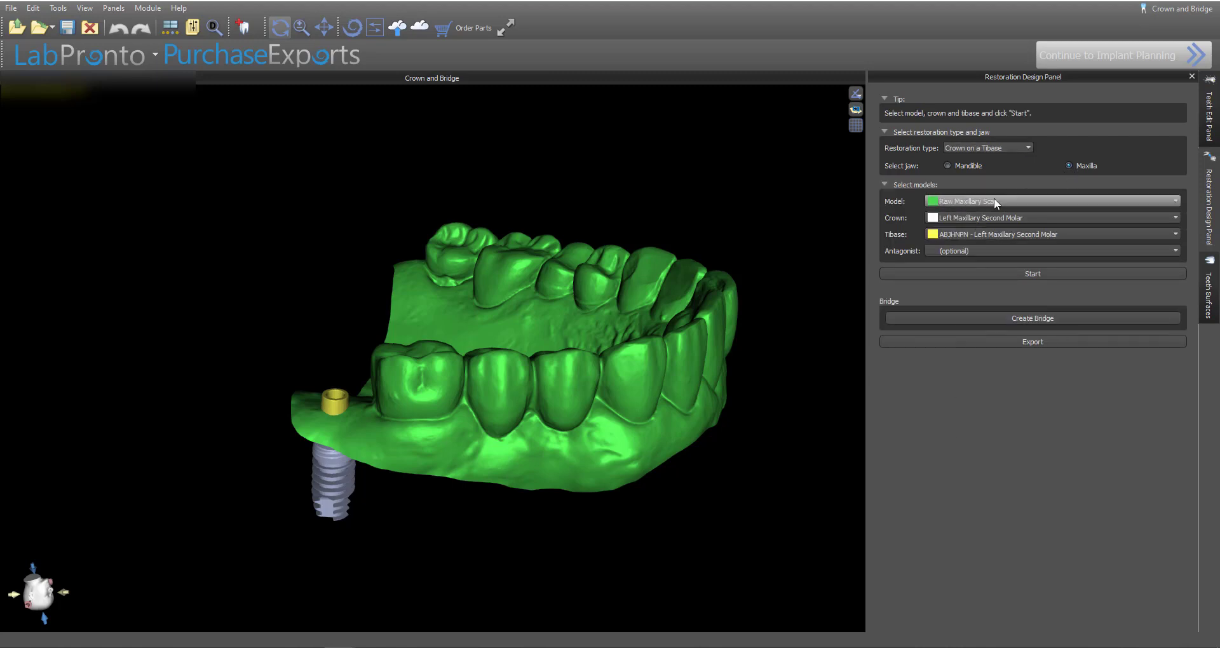
{"action": "left_click", "coordinate": [1008, 237]}
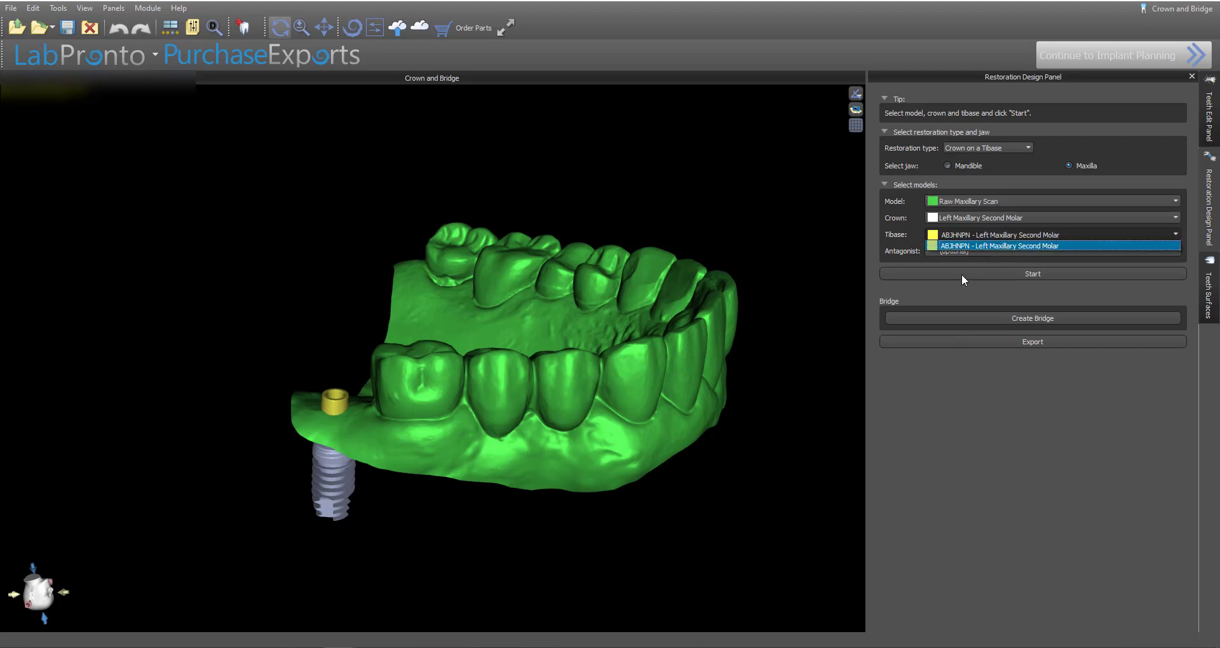
{"action": "left_click", "coordinate": [1028, 405]}
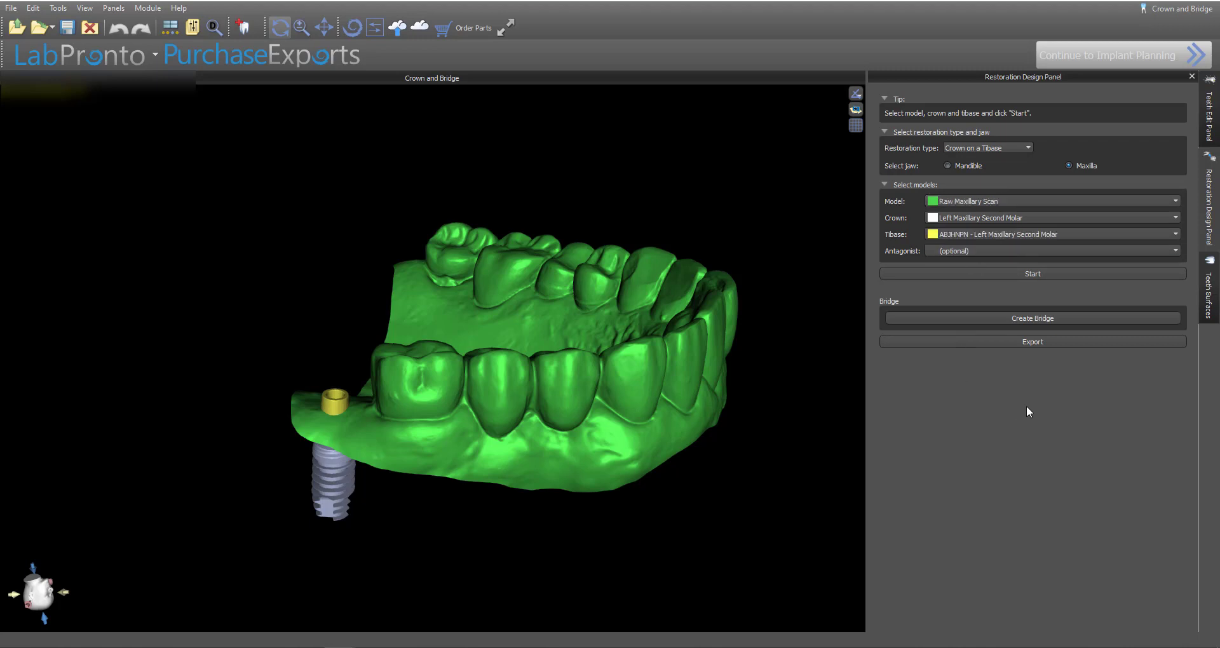
{"action": "left_click", "coordinate": [982, 250]}
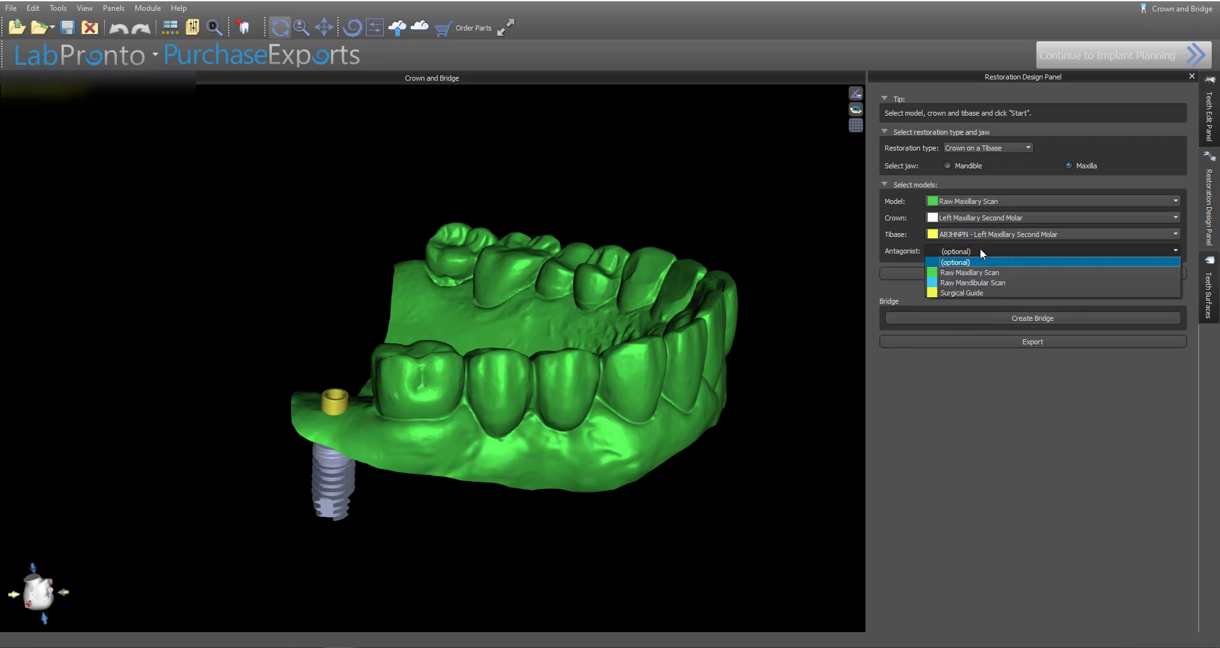
{"action": "left_click", "coordinate": [958, 283]}
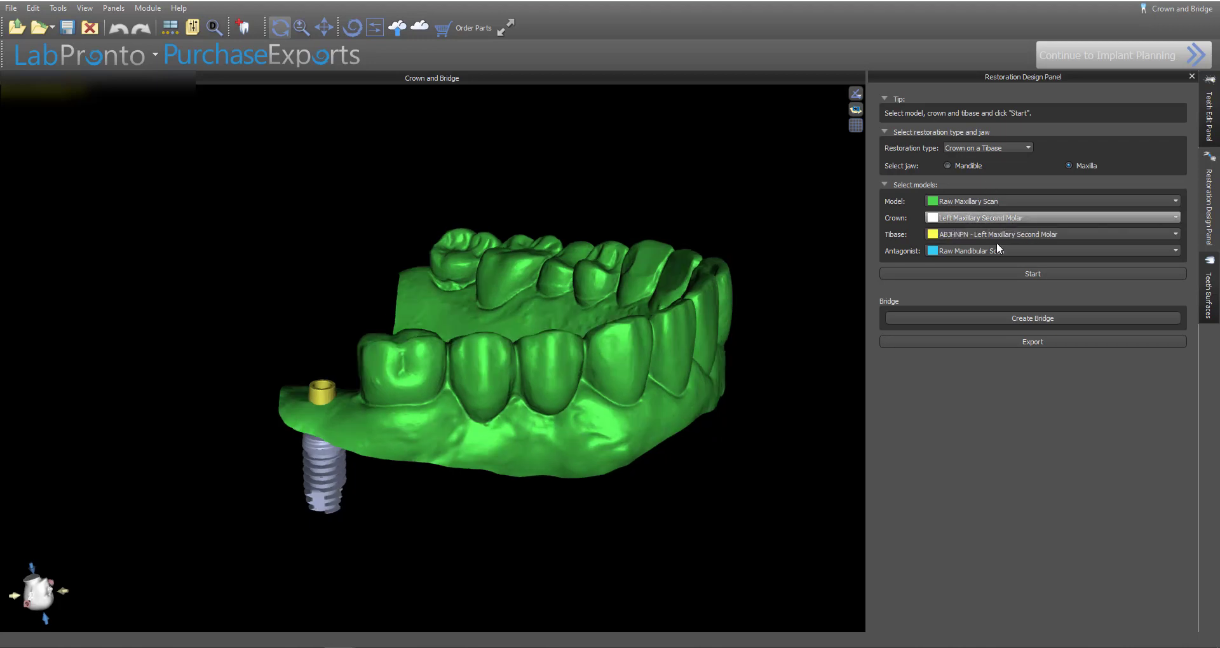
{"action": "left_click", "coordinate": [1026, 277]}
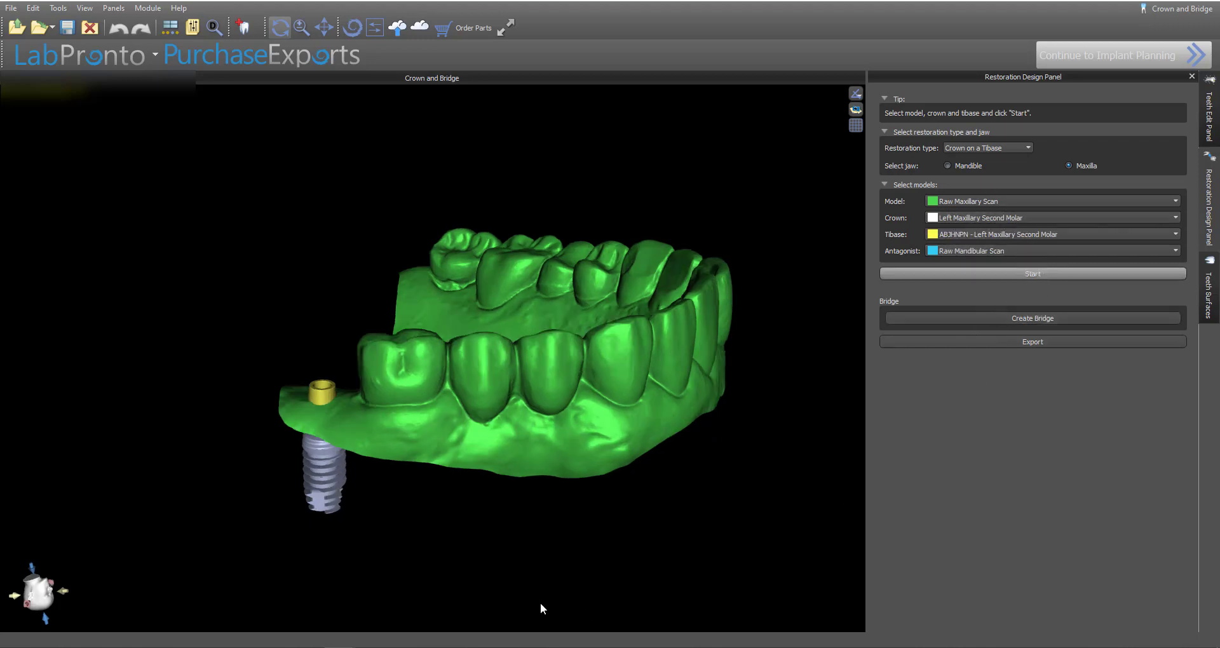
Step: Tilt the crown's insert direction to line up with the implant axis, checking from buccal and palatal sides, and accept it
{"action": "left_click_drag", "start_coordinate": [480, 549], "coordinate": [489, 492]}
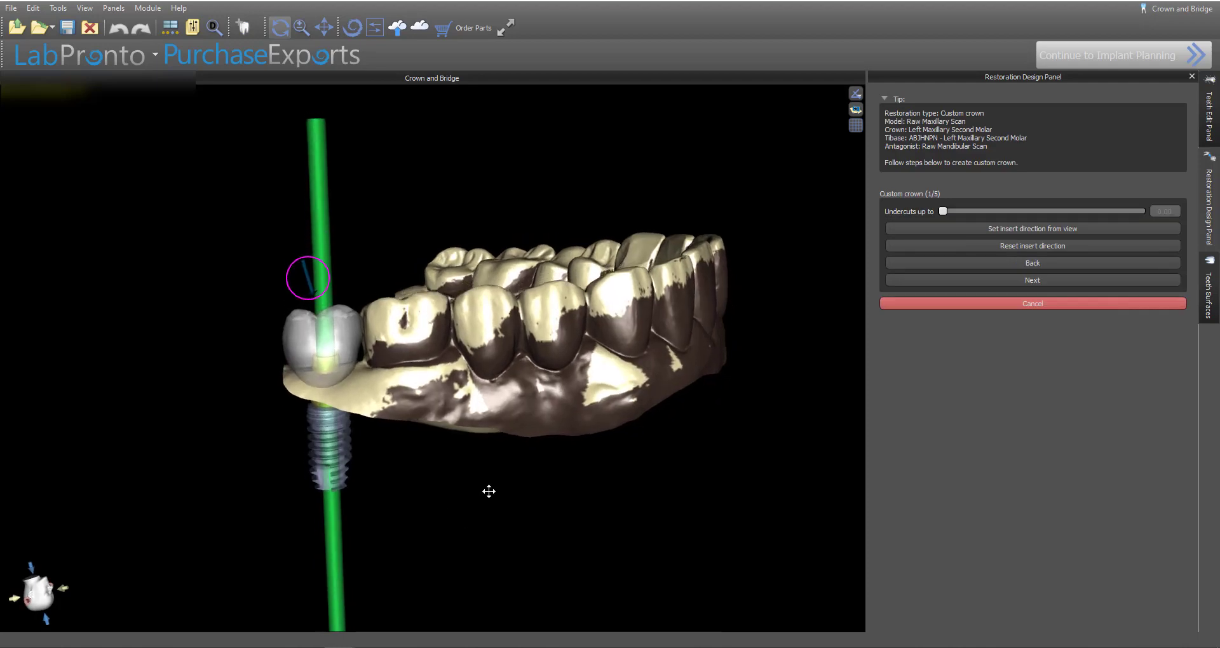
{"action": "scroll", "coordinate": [489, 491], "scroll_direction": "up", "scroll_amount": 5}
{"action": "middle_click_drag", "start_coordinate": [469, 398], "coordinate": [591, 445]}
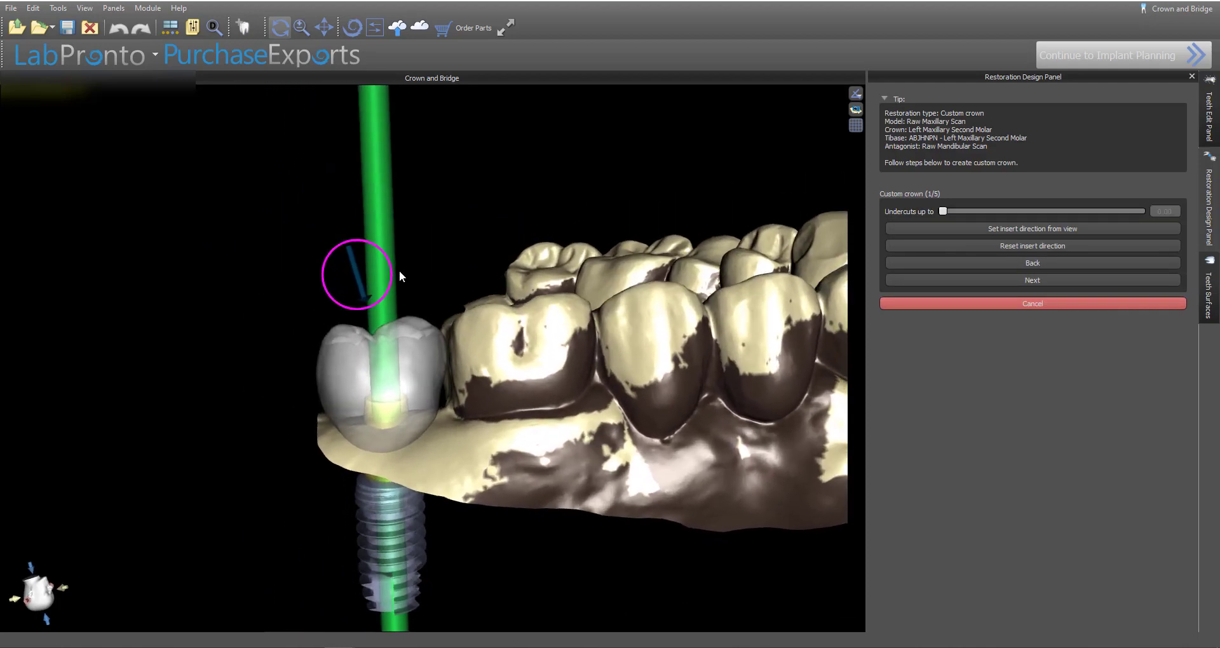
{"action": "left_click_drag", "start_coordinate": [390, 266], "coordinate": [393, 279]}
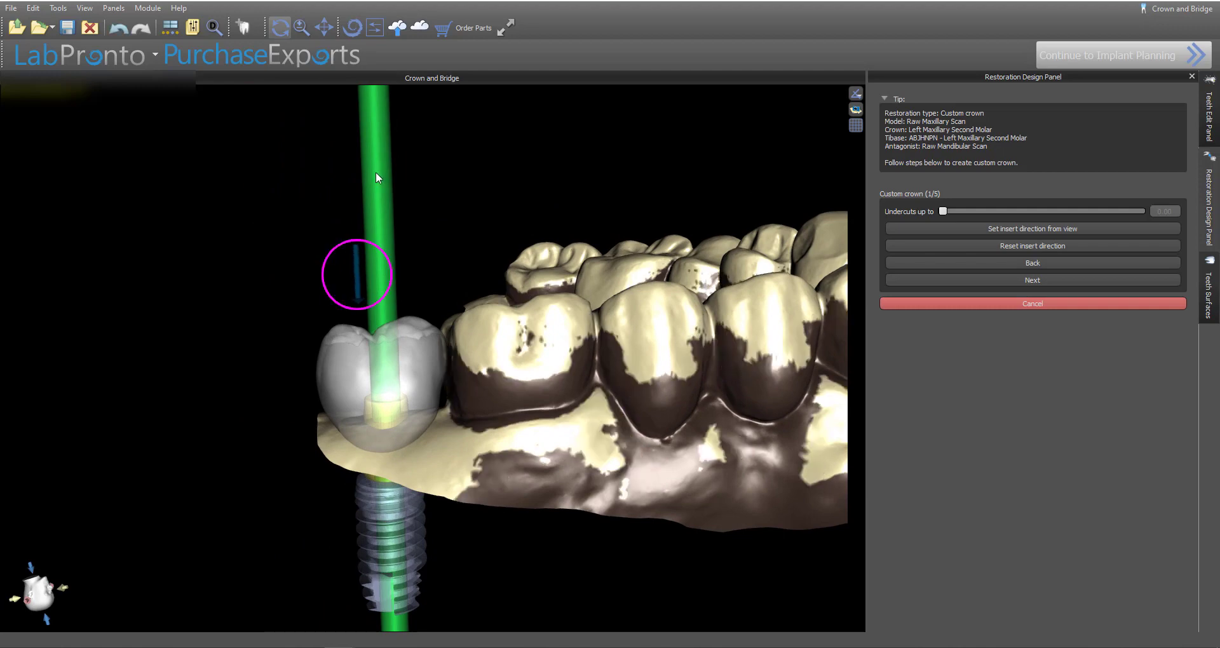
{"action": "left_click_drag", "start_coordinate": [448, 377], "coordinate": [681, 300]}
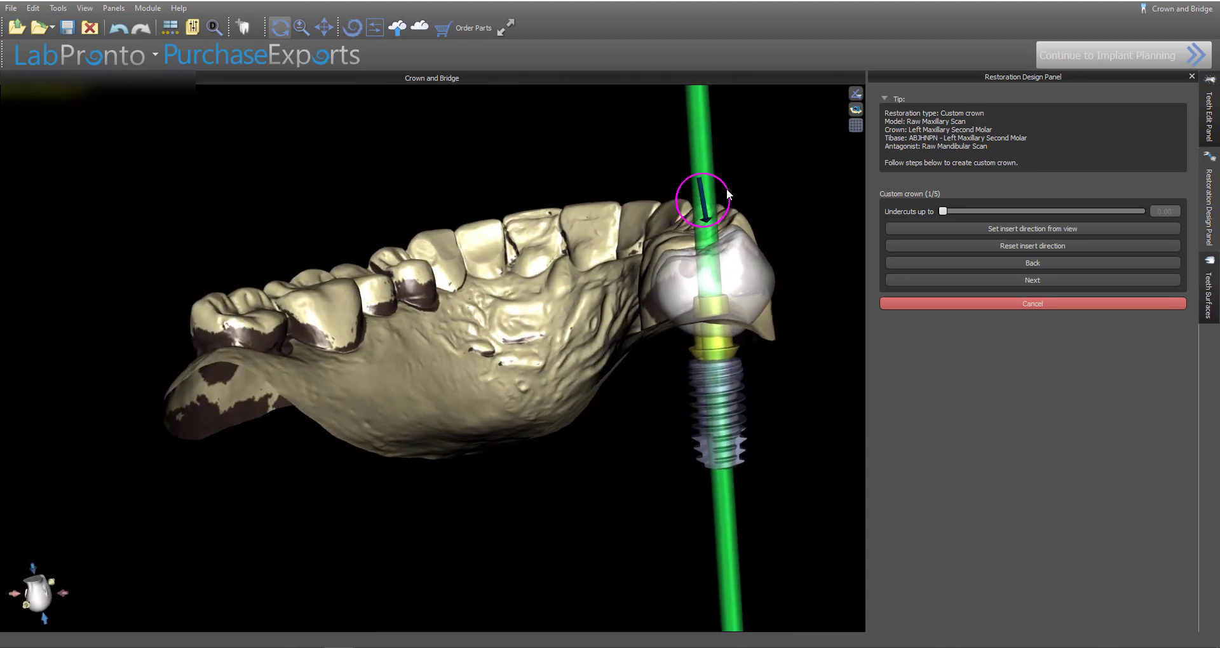
{"action": "left_click_drag", "start_coordinate": [727, 189], "coordinate": [728, 193]}
{"action": "left_click_drag", "start_coordinate": [803, 364], "coordinate": [769, 416]}
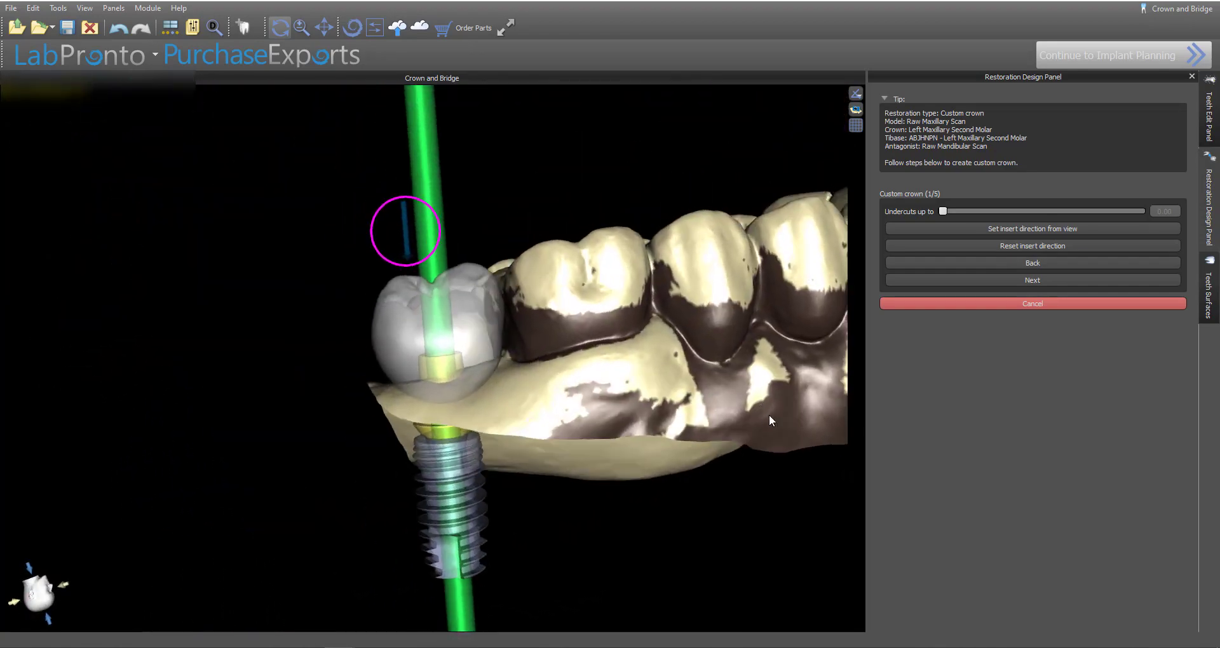
{"action": "left_click", "coordinate": [1028, 282]}
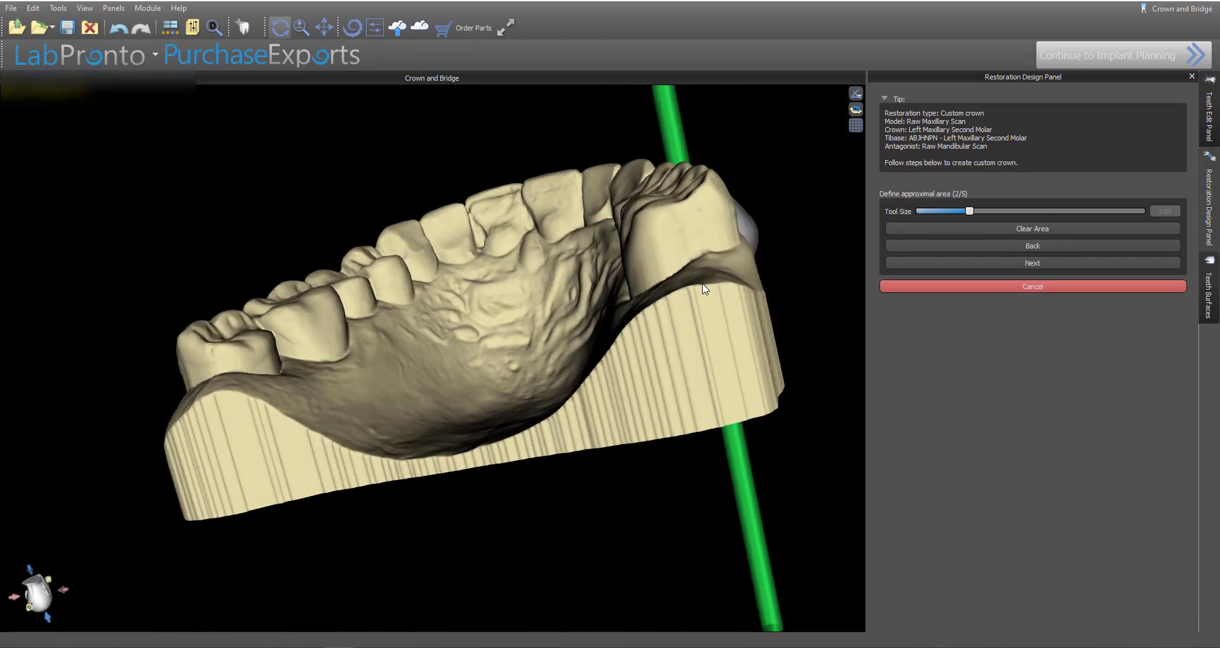
Step: Leave the approximal area unmarked and accept the crown margin outlined on the gum distal to the first molar
{"action": "left_click_drag", "start_coordinate": [667, 281], "coordinate": [614, 301]}
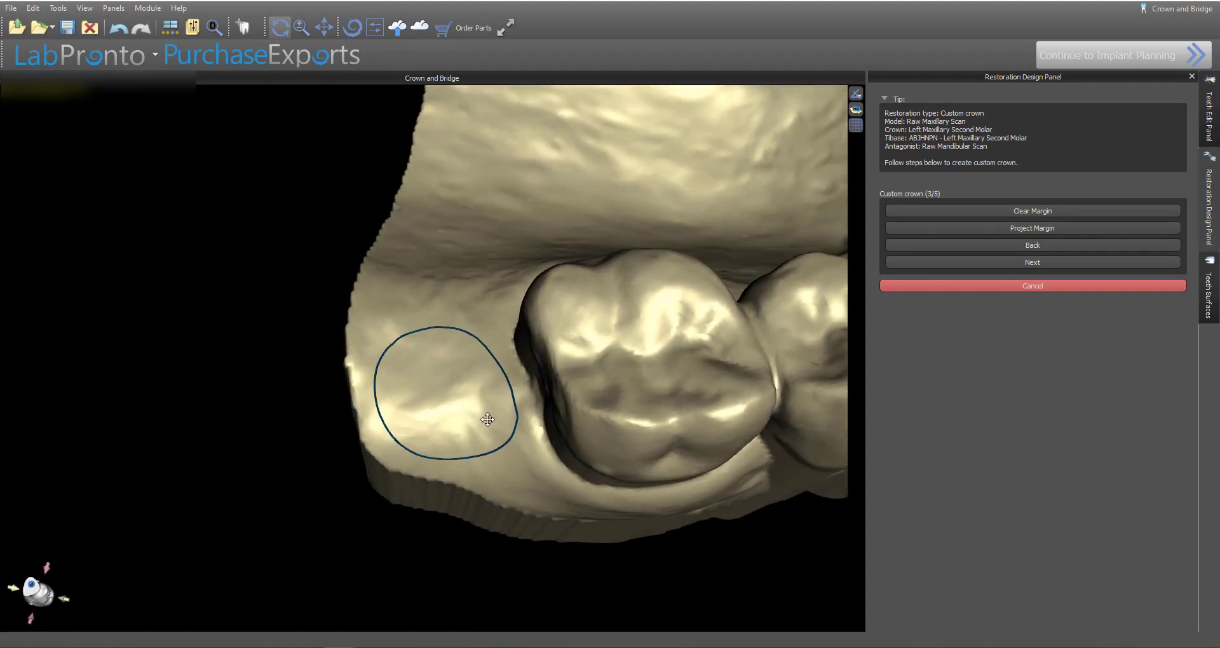
{"action": "left_click_drag", "start_coordinate": [467, 524], "coordinate": [718, 264]}
{"action": "left_click_drag", "start_coordinate": [328, 376], "coordinate": [416, 467]}
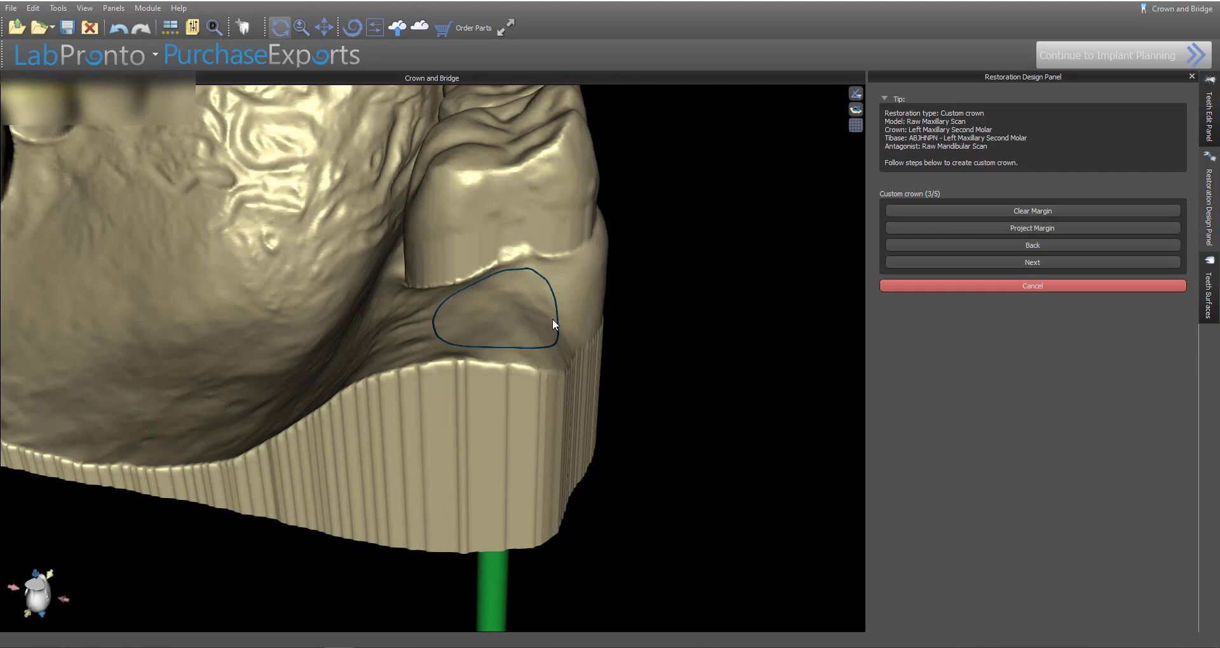
{"action": "left_click_drag", "start_coordinate": [553, 325], "coordinate": [462, 39]}
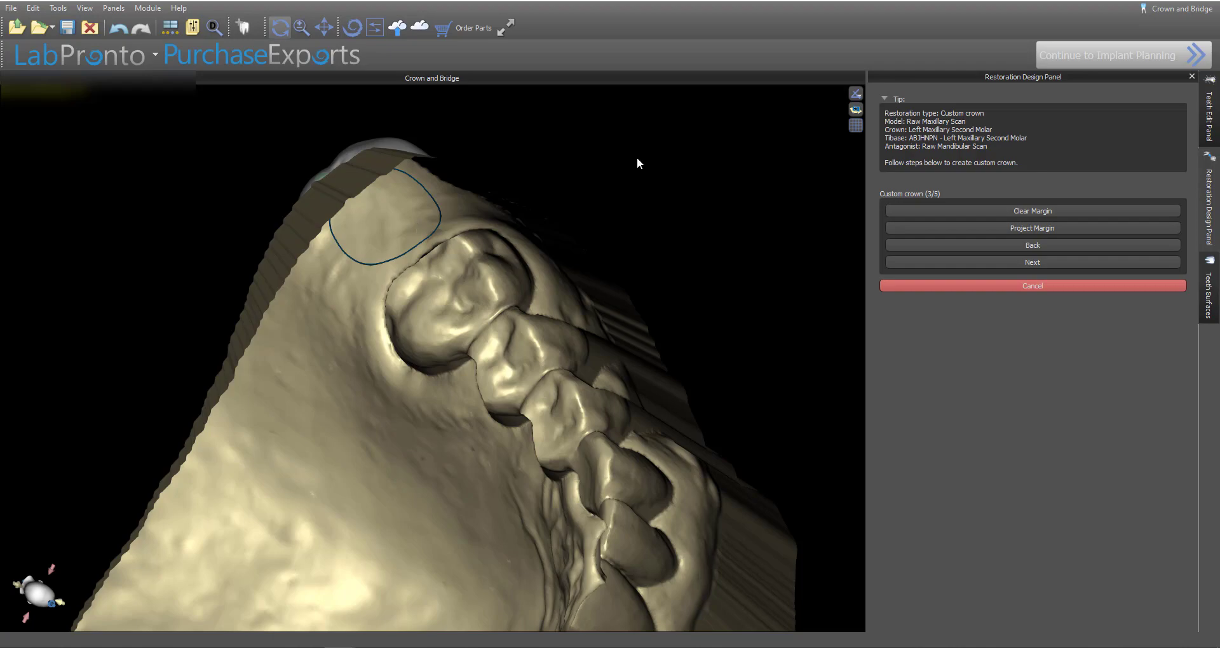
{"action": "left_click_drag", "start_coordinate": [640, 163], "coordinate": [437, 496]}
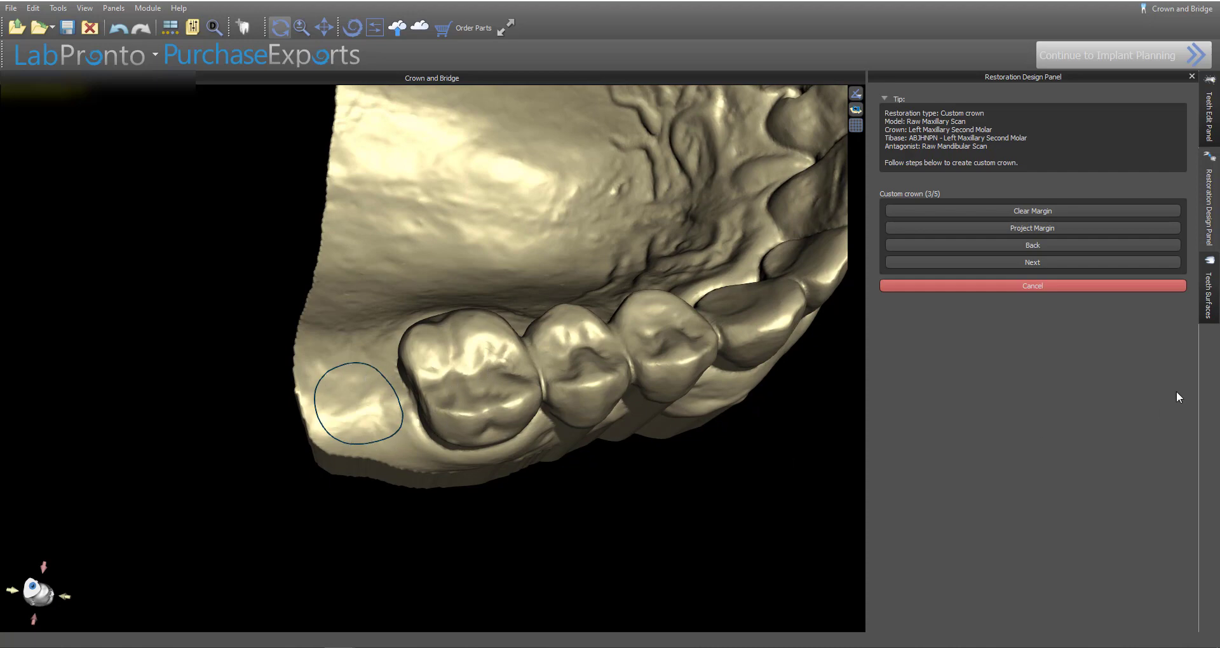
{"action": "left_click", "coordinate": [1053, 263]}
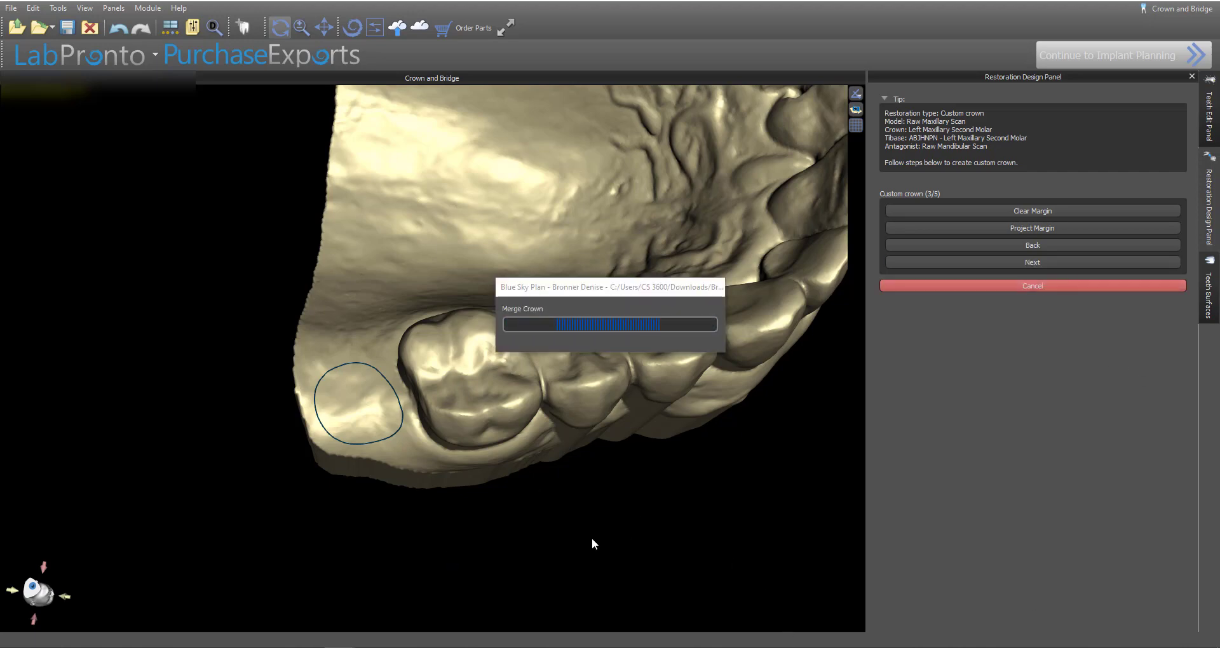
Step: Adjust the emergence profile between the crown and the Ti-Base with its control points on the palatal and buccal sides
{"action": "right_click_drag", "start_coordinate": [612, 479], "coordinate": [610, 295]}
{"action": "left_click_drag", "start_coordinate": [270, 392], "coordinate": [248, 417]}
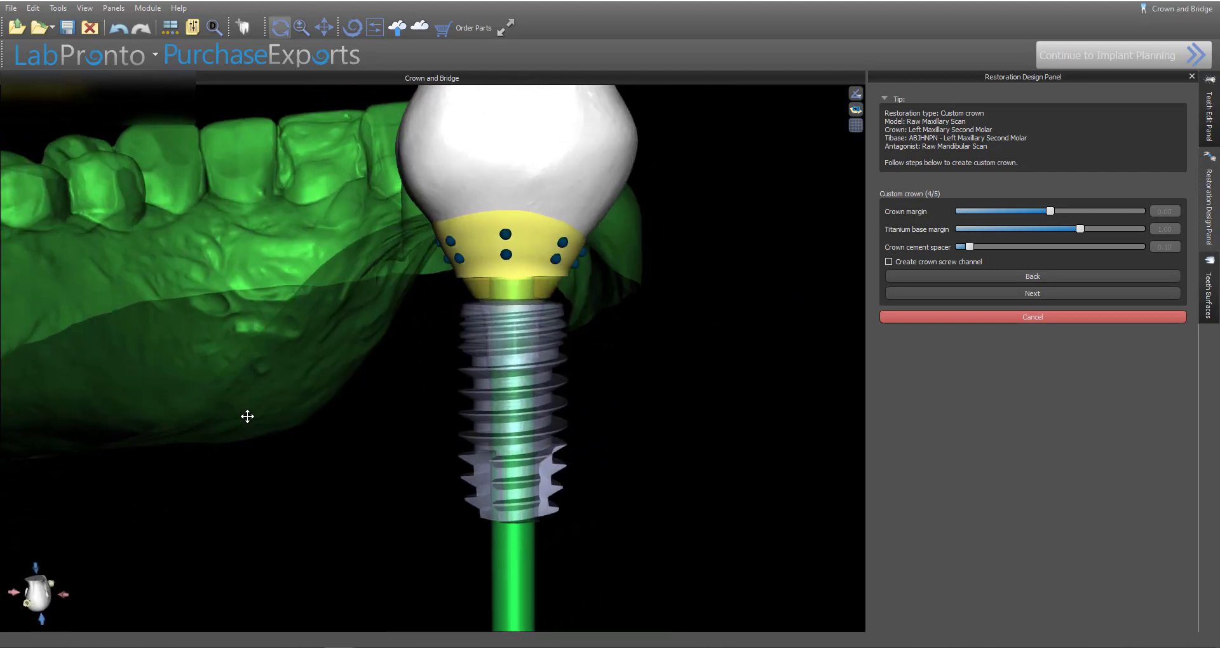
{"action": "right_click_drag", "start_coordinate": [248, 417], "coordinate": [286, 248]}
{"action": "left_click_drag", "start_coordinate": [360, 356], "coordinate": [389, 392]}
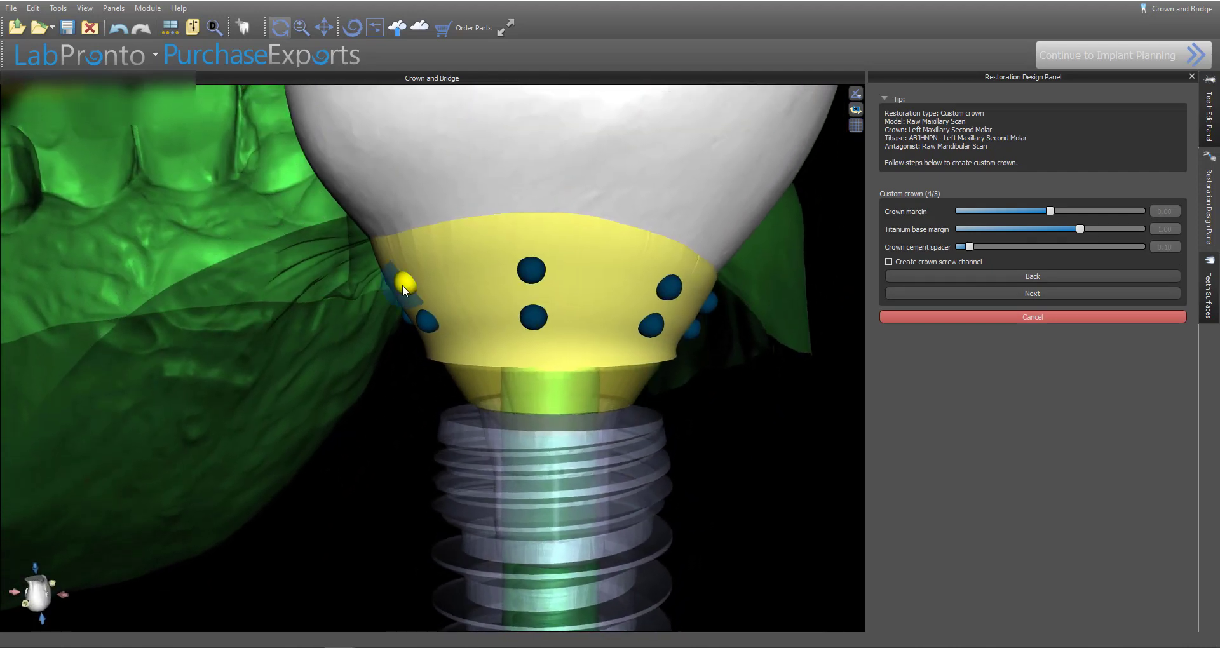
{"action": "left_click_drag", "start_coordinate": [398, 293], "coordinate": [407, 291]}
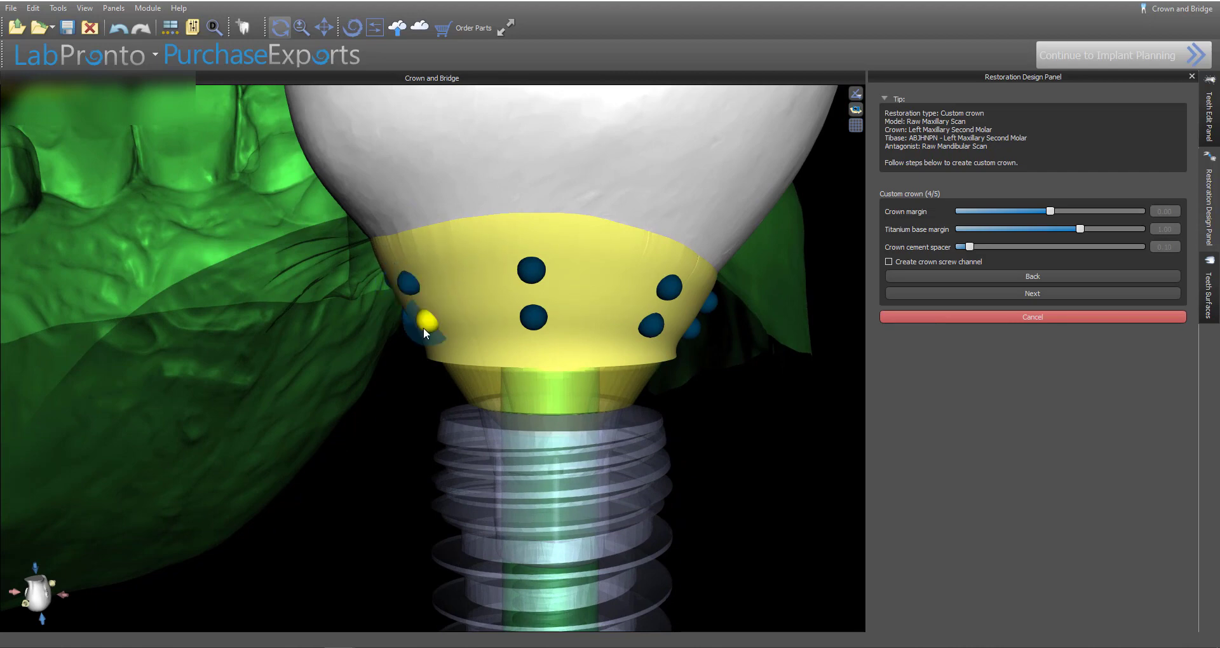
{"action": "left_click", "coordinate": [525, 313]}
{"action": "left_click_drag", "start_coordinate": [742, 389], "coordinate": [372, 382]}
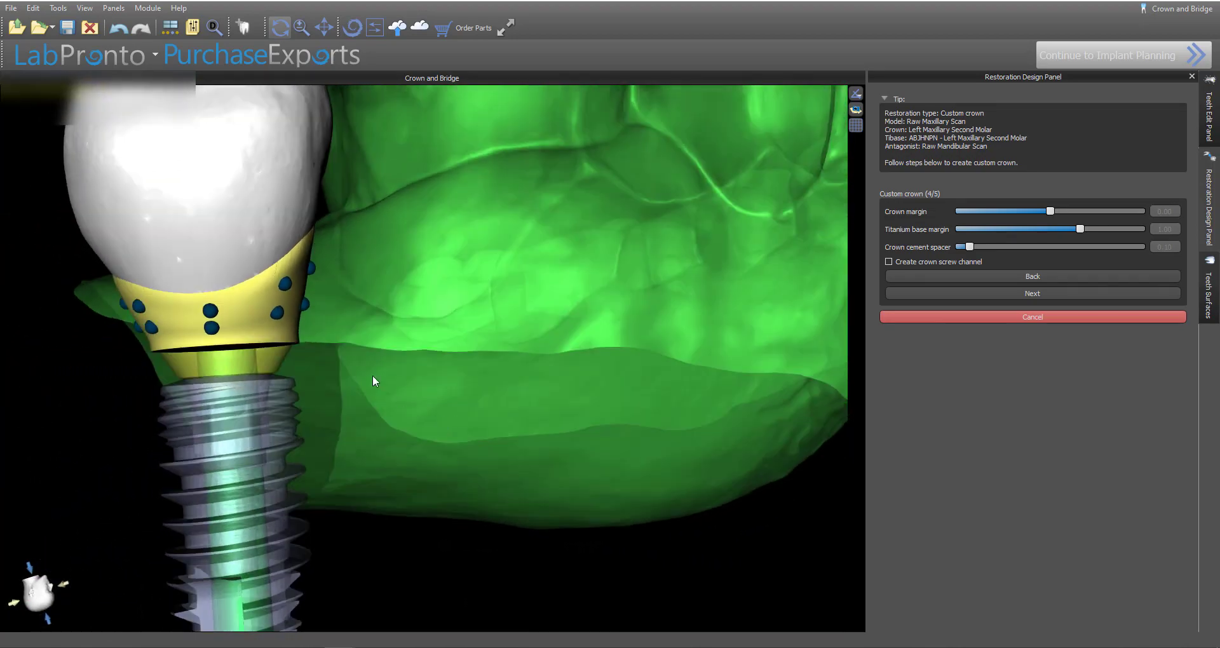
{"action": "left_click", "coordinate": [306, 305]}
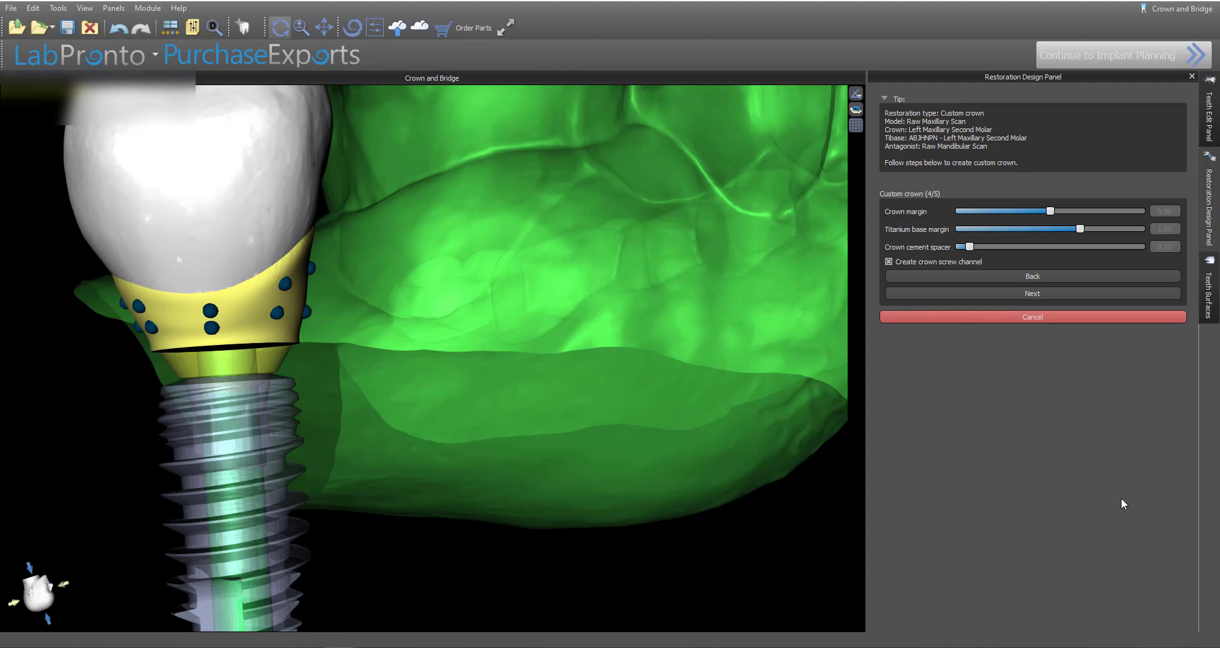
Step: Generate the crown with a crown screw channel and inspect its fit beside the first molar and on the implant
{"action": "left_click", "coordinate": [1048, 294]}
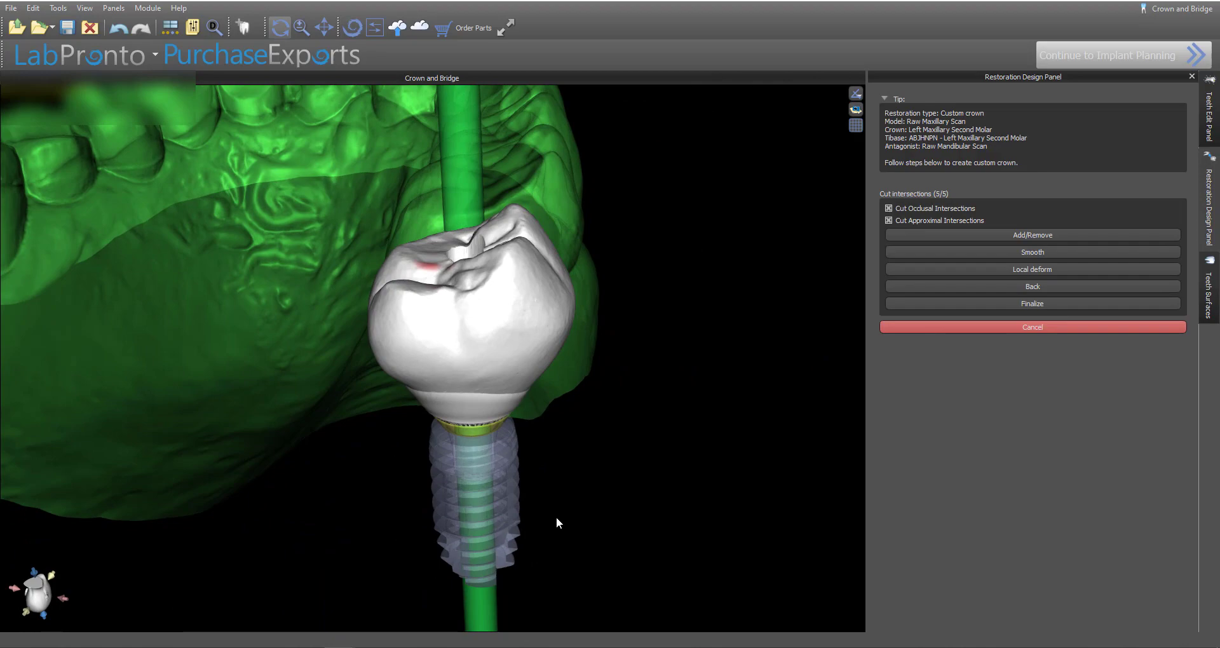
{"action": "left_click_drag", "start_coordinate": [299, 413], "coordinate": [380, 269]}
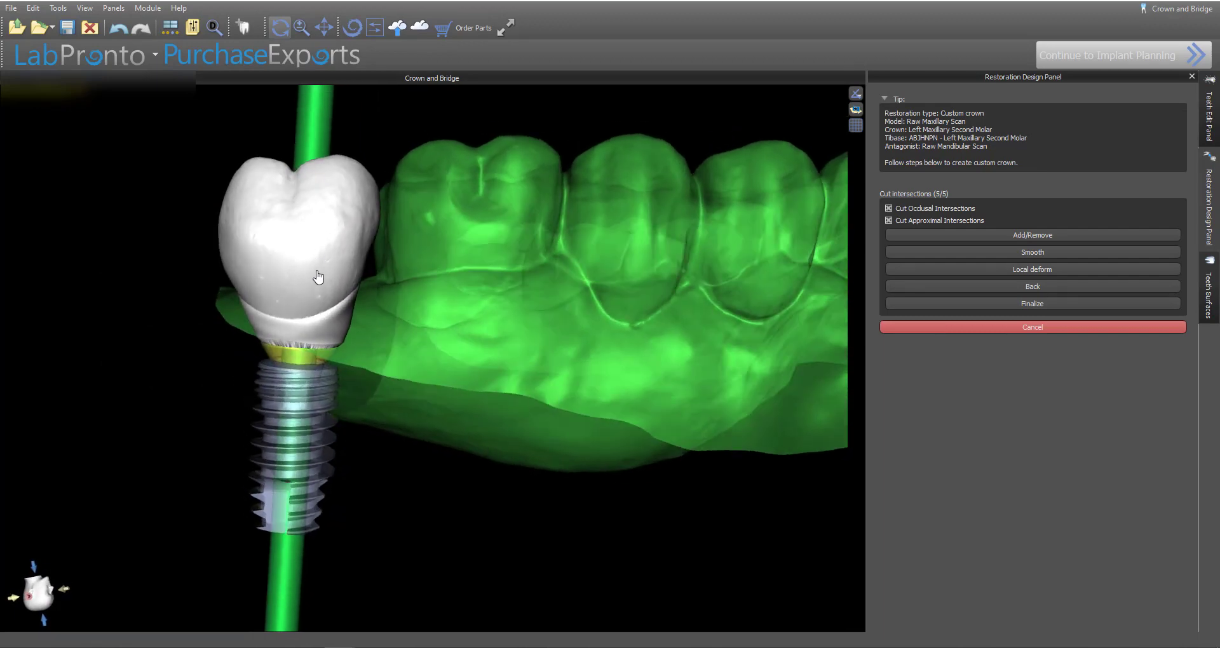
{"action": "left_click_drag", "start_coordinate": [539, 341], "coordinate": [441, 371]}
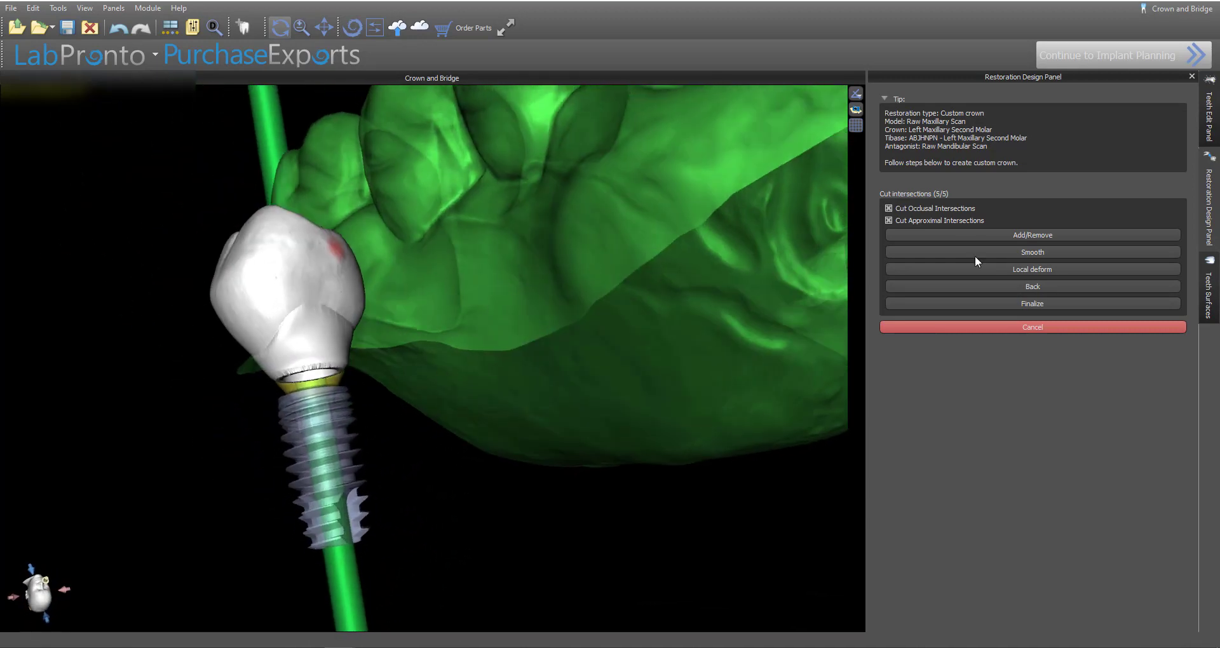
Step: Hide the Raw Maxillary Scan so only the custom crown and implant are shown, and return to the intersection-cutting stage
{"action": "left_click", "coordinate": [1211, 302]}
{"action": "left_click", "coordinate": [1122, 126]}
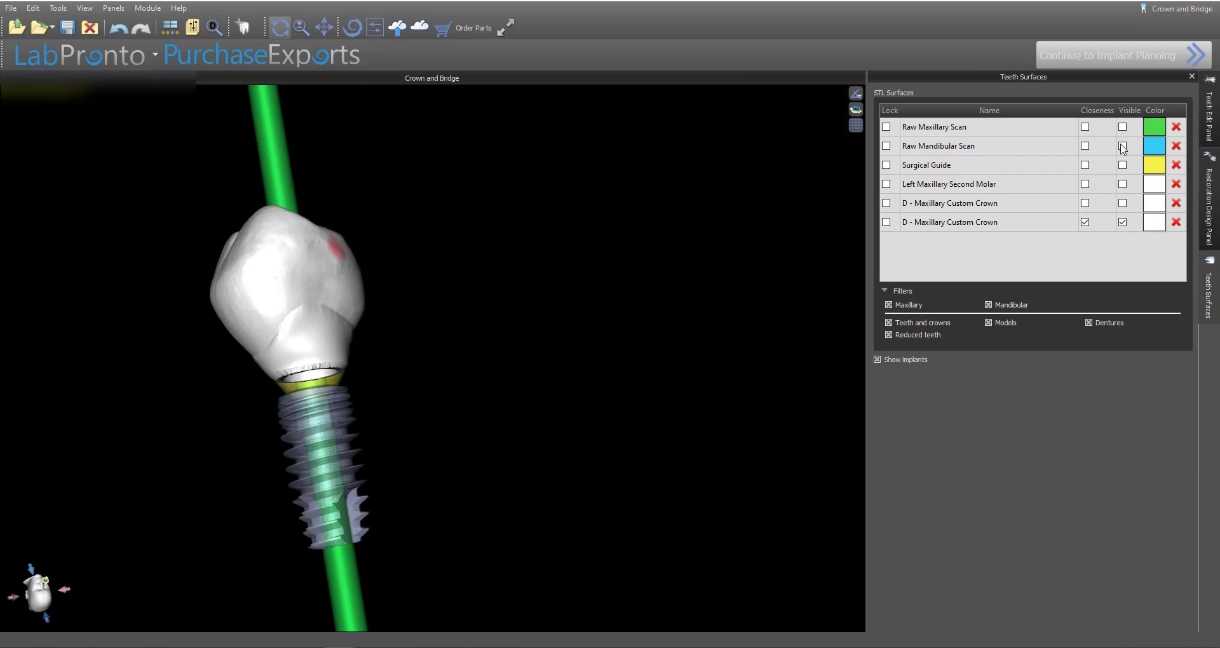
{"action": "left_click", "coordinate": [1210, 115]}
{"action": "left_click", "coordinate": [1209, 203]}
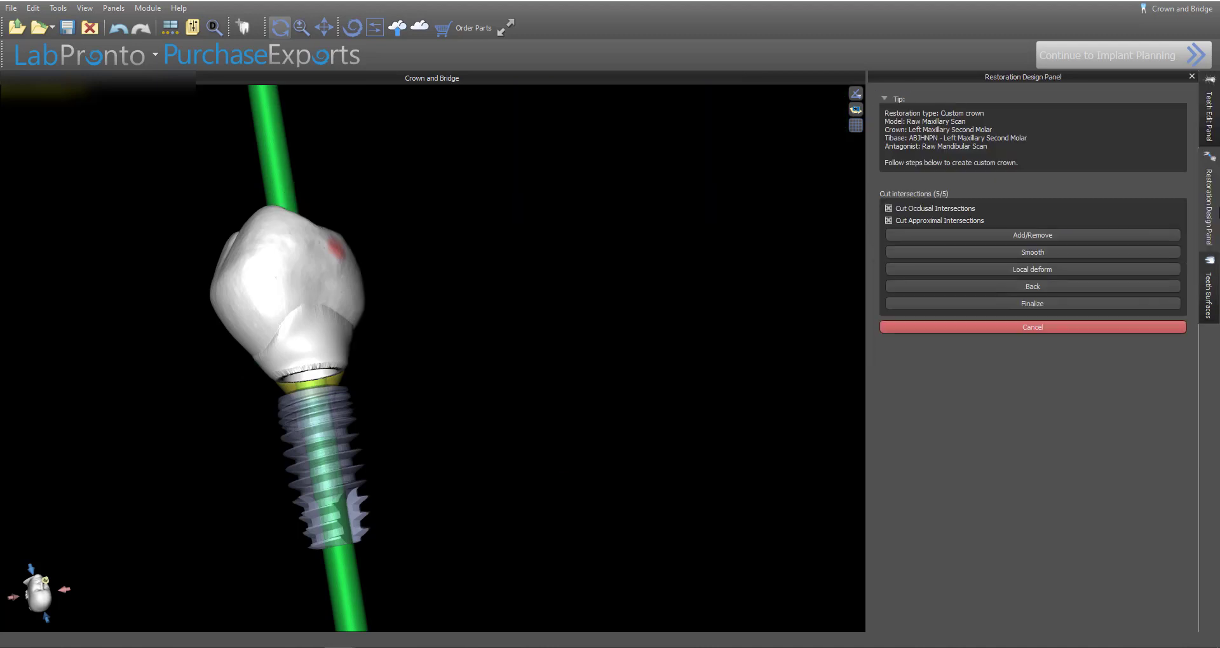
Step: Smooth the side of the custom crown just above its lower seam with the Smooth tool at a reduced tool size
{"action": "left_click_drag", "start_coordinate": [521, 356], "coordinate": [825, 435]}
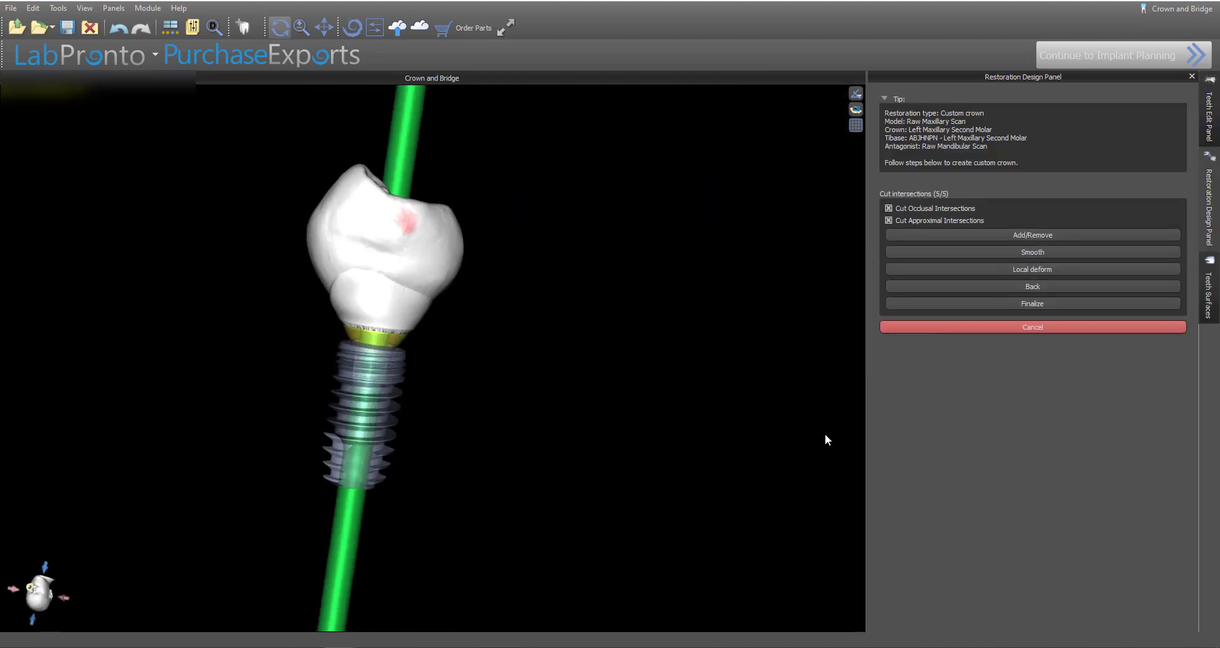
{"action": "left_click", "coordinate": [1051, 252]}
{"action": "scroll", "coordinate": [597, 257], "scroll_direction": "up", "scroll_amount": 3}
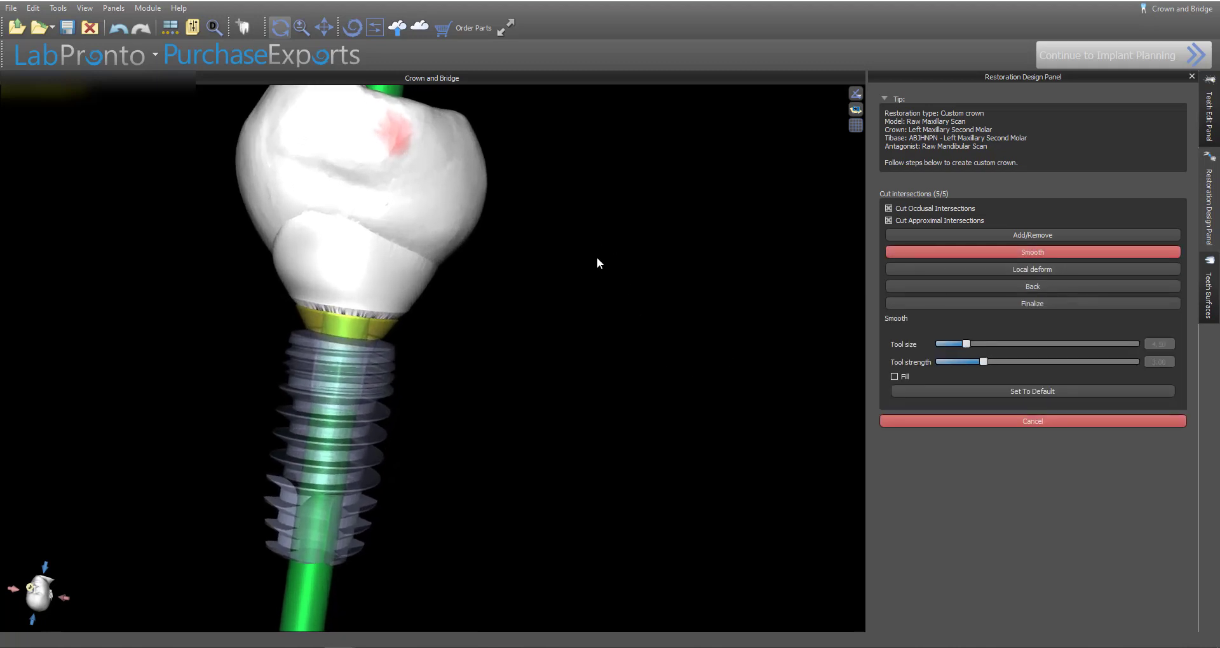
{"action": "middle_click_drag", "start_coordinate": [643, 409], "coordinate": [657, 472]}
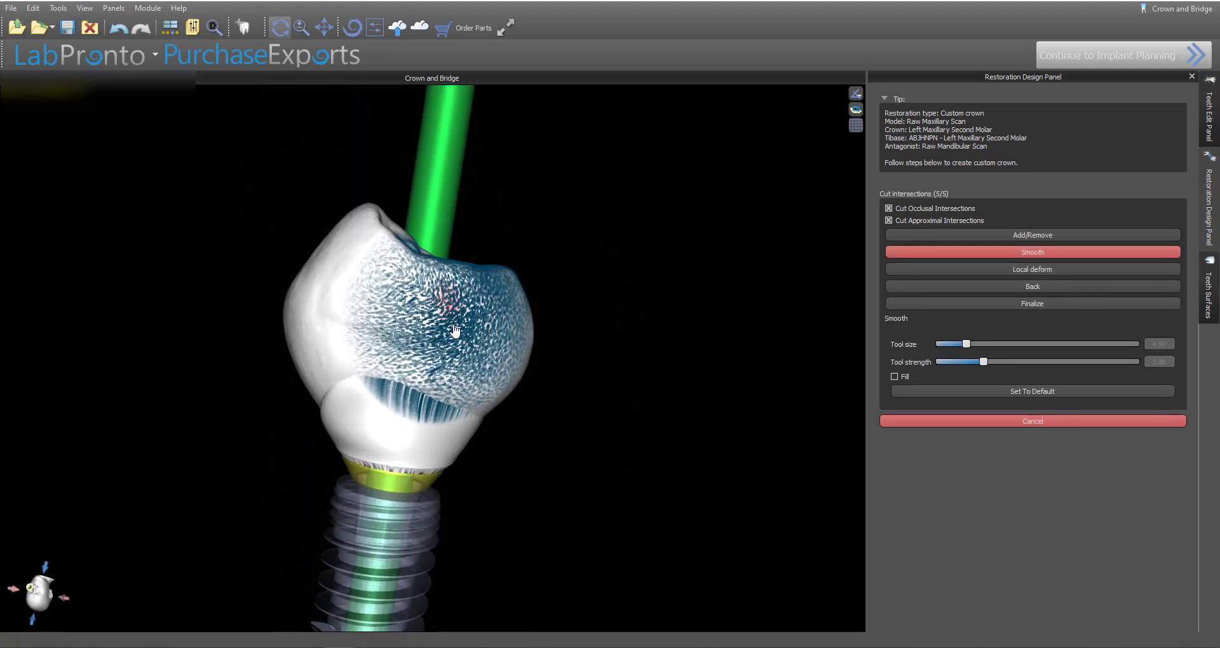
{"action": "scroll", "coordinate": [463, 334], "scroll_direction": "down", "scroll_amount": 4, "text": "ctrl"}
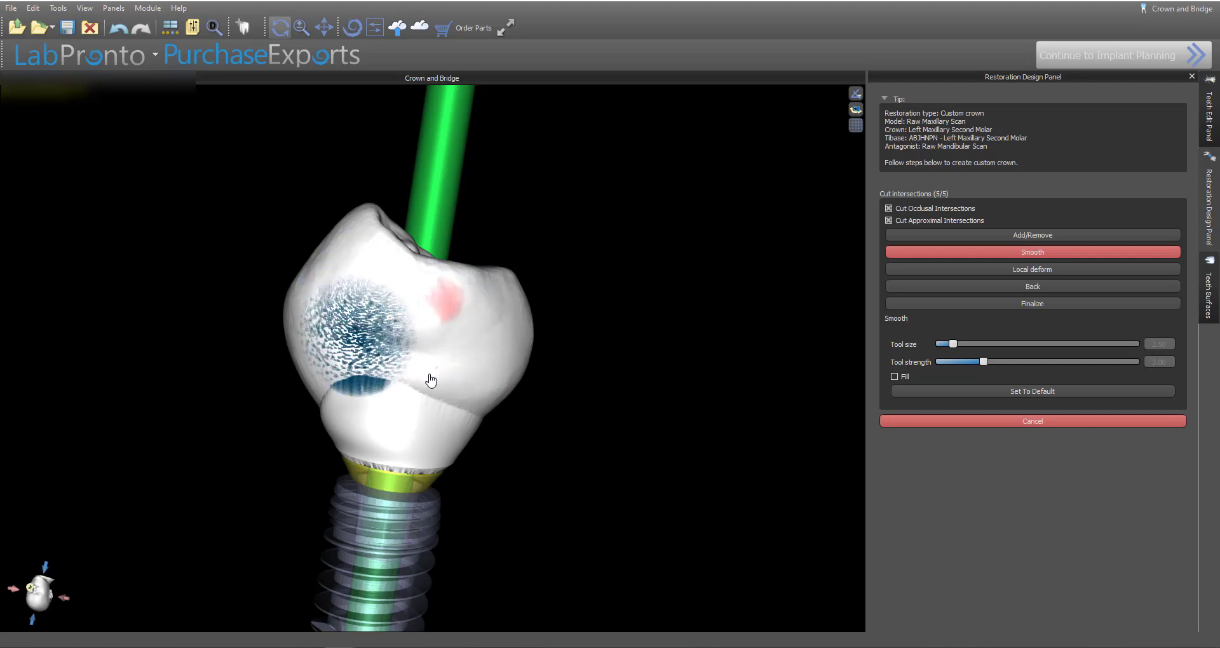
{"action": "right_click_drag", "start_coordinate": [468, 482], "coordinate": [420, 314]}
{"action": "mouse_move", "coordinate": [420, 314]}
{"action": "left_mouse_down"}
{"action": "mouse_move", "coordinate": [345, 321]}
{"action": "mouse_move", "coordinate": [383, 306]}
{"action": "left_mouse_up"}
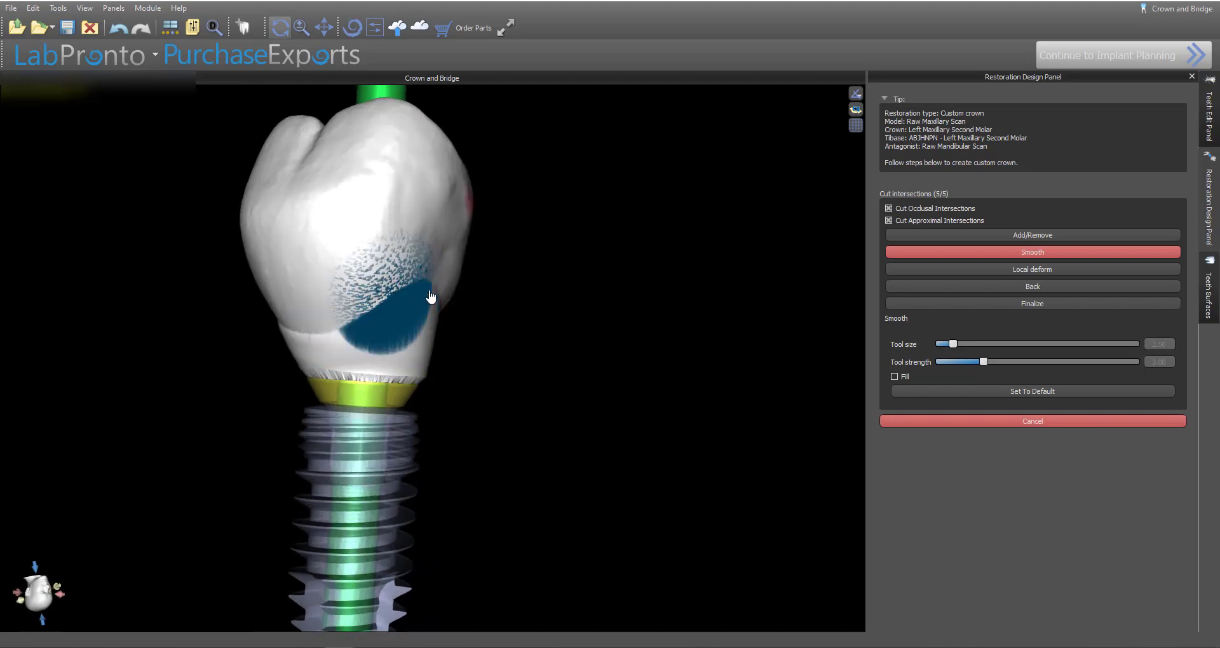
Step: Smooth the seam between the crown body and its emergence profile around the other sides, down toward the Ti-Base
{"action": "mouse_move", "coordinate": [428, 292]}
{"action": "right_mouse_down"}
{"action": "mouse_move", "coordinate": [547, 305]}
{"action": "mouse_move", "coordinate": [381, 326]}
{"action": "right_mouse_up"}
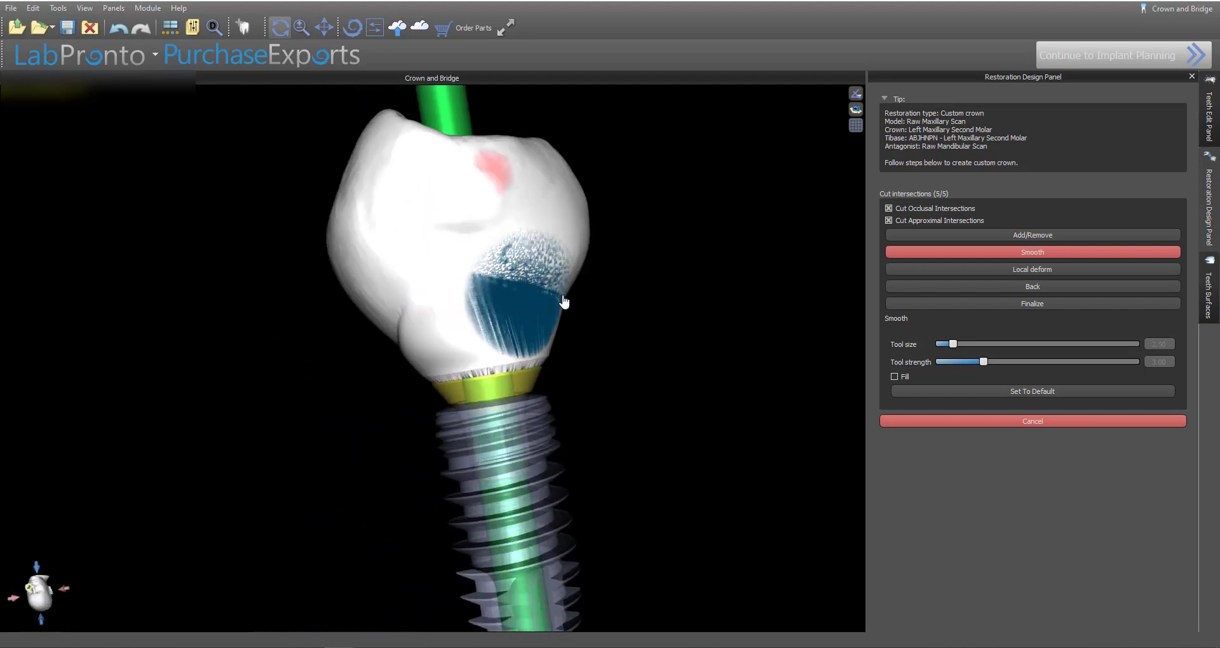
{"action": "right_click_drag", "start_coordinate": [678, 343], "coordinate": [323, 345]}
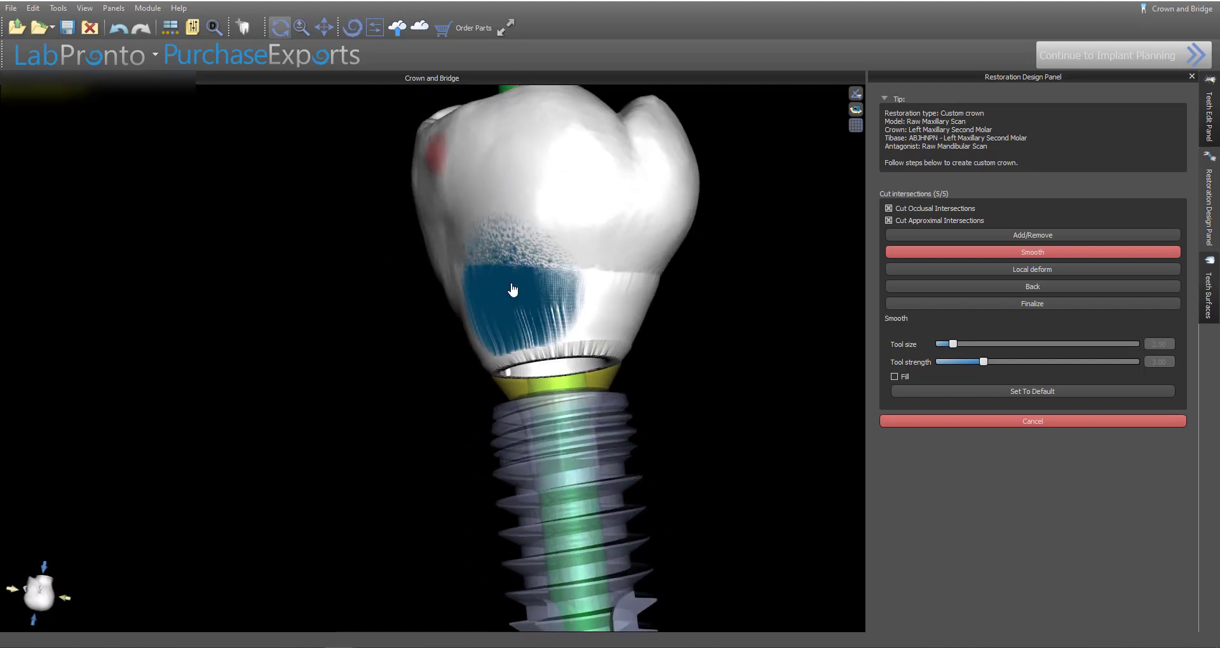
{"action": "mouse_move", "coordinate": [750, 364]}
{"action": "right_mouse_down"}
{"action": "mouse_move", "coordinate": [458, 318]}
{"action": "mouse_move", "coordinate": [305, 265]}
{"action": "right_mouse_up"}
{"action": "mouse_move", "coordinate": [612, 374]}
{"action": "right_mouse_down"}
{"action": "mouse_move", "coordinate": [598, 344]}
{"action": "mouse_move", "coordinate": [437, 331]}
{"action": "right_mouse_up"}
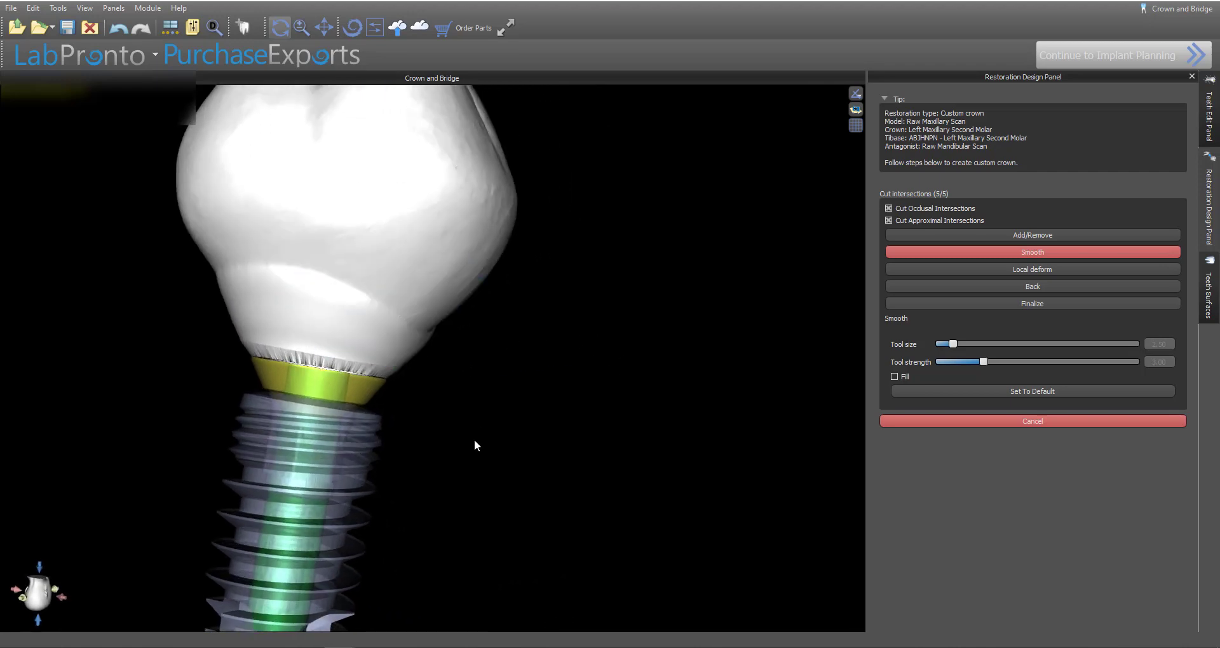
{"action": "mouse_move", "coordinate": [477, 441]}
{"action": "right_mouse_down"}
{"action": "mouse_move", "coordinate": [439, 346]}
{"action": "mouse_move", "coordinate": [494, 395]}
{"action": "mouse_move", "coordinate": [386, 362]}
{"action": "right_mouse_up"}
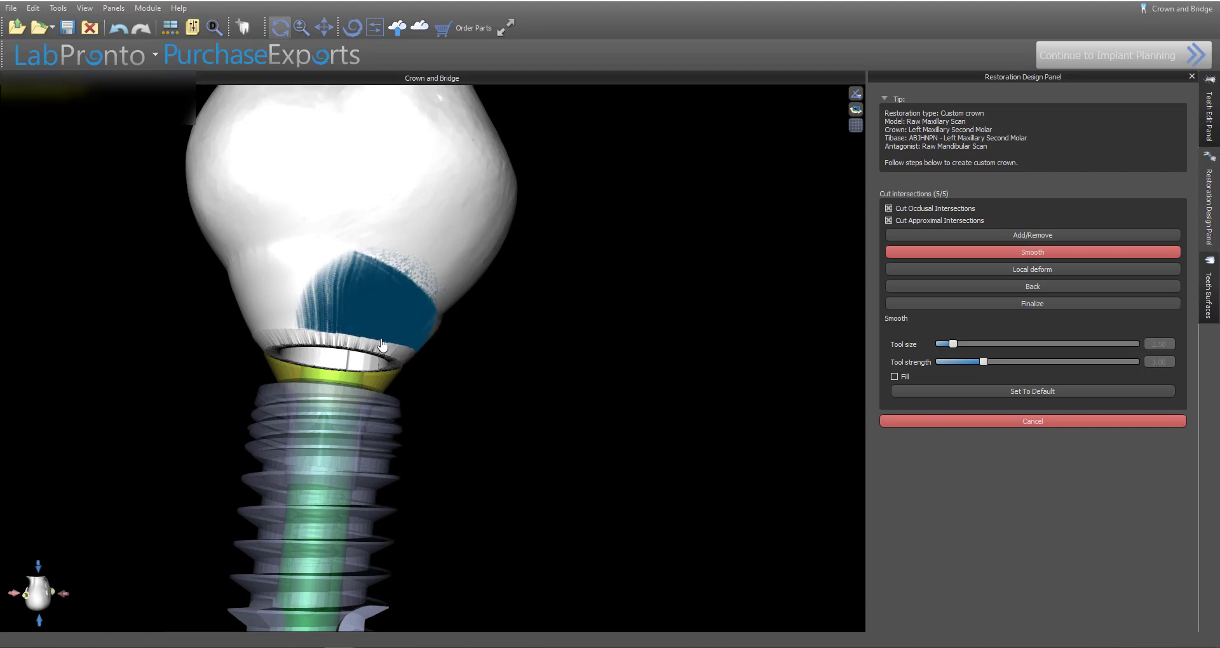
{"action": "mouse_move", "coordinate": [539, 448]}
{"action": "right_mouse_down"}
{"action": "mouse_move", "coordinate": [479, 368]}
{"action": "mouse_move", "coordinate": [366, 307]}
{"action": "right_mouse_up"}
{"action": "right_click_drag", "start_coordinate": [601, 338], "coordinate": [433, 280]}
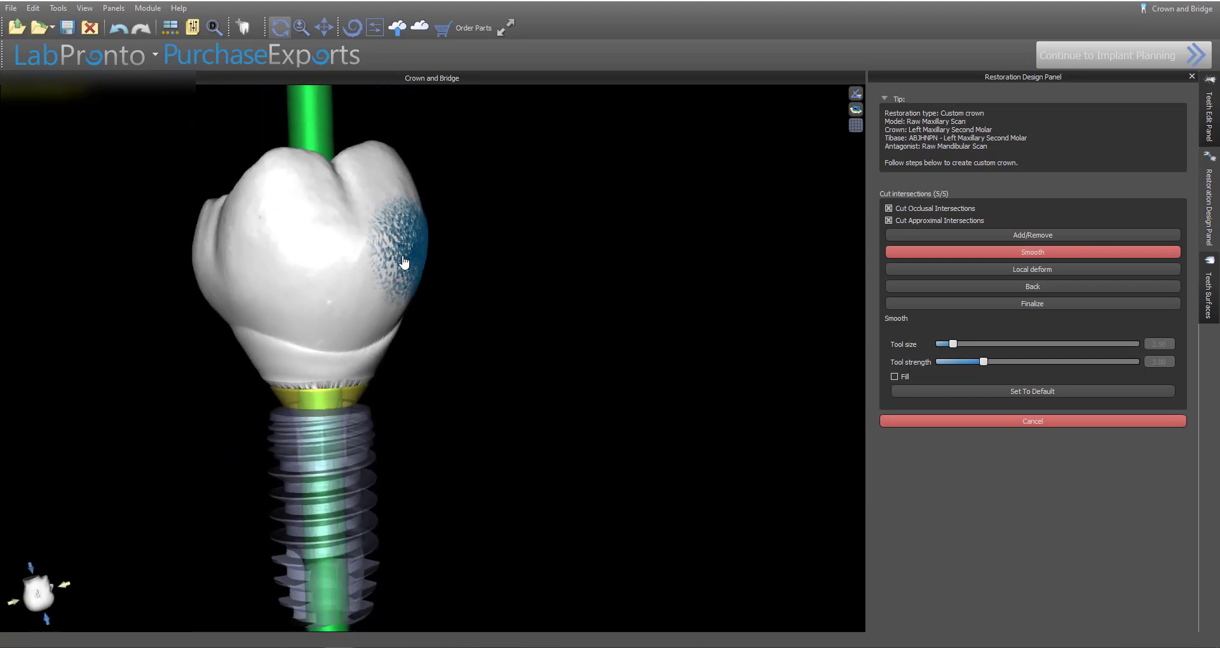
Step: Smooth the remaining lower contours of the crown at maximum tool strength and finalize the custom crown
{"action": "left_click_drag", "start_coordinate": [290, 264], "coordinate": [296, 265]}
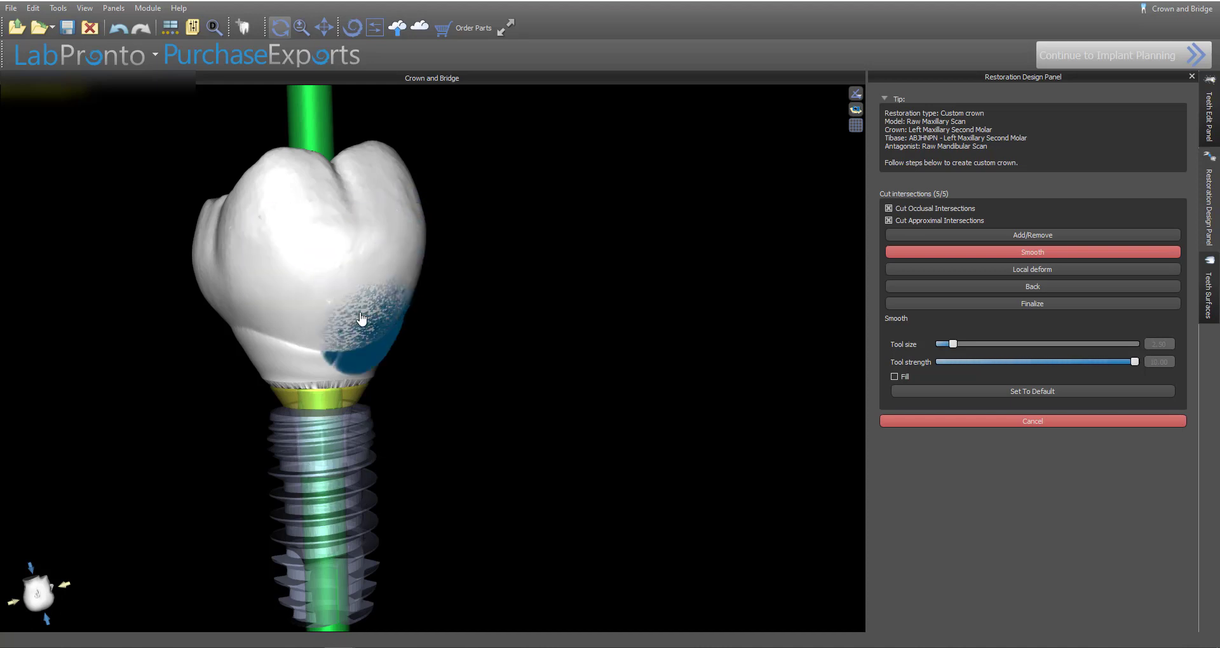
{"action": "mouse_move", "coordinate": [445, 280]}
{"action": "right_mouse_down"}
{"action": "mouse_move", "coordinate": [624, 401]}
{"action": "mouse_move", "coordinate": [681, 407]}
{"action": "right_mouse_up"}
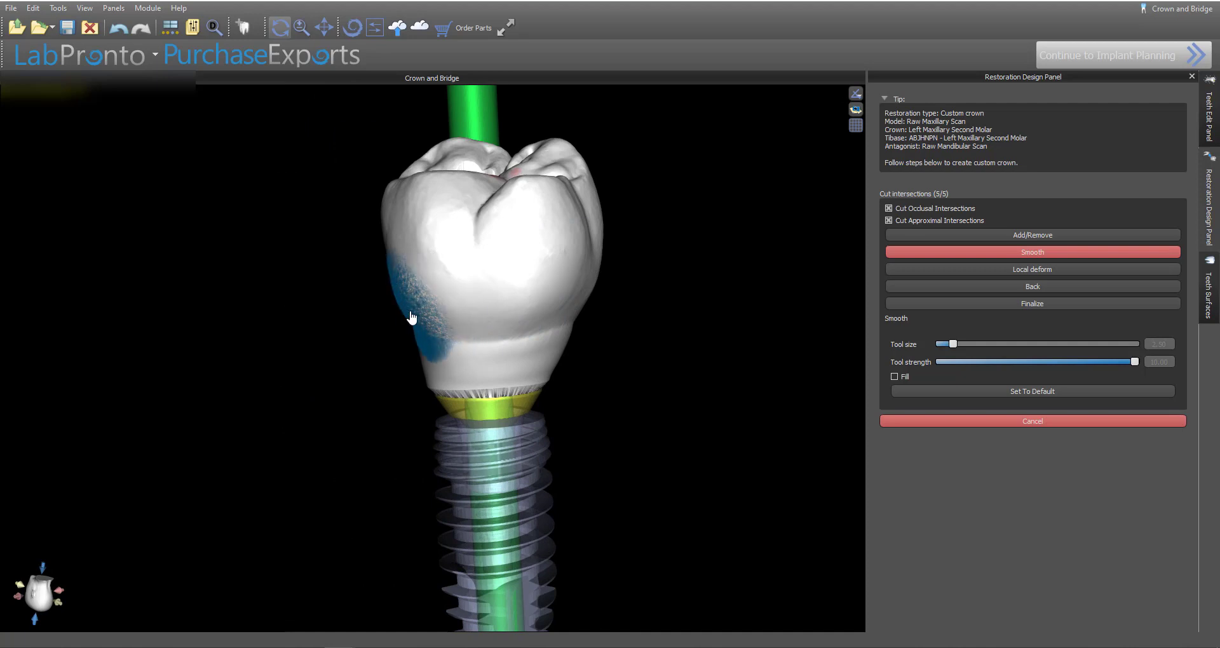
{"action": "mouse_move", "coordinate": [675, 229]}
{"action": "right_mouse_down"}
{"action": "mouse_move", "coordinate": [654, 232]}
{"action": "mouse_move", "coordinate": [524, 561]}
{"action": "mouse_move", "coordinate": [381, 605]}
{"action": "mouse_move", "coordinate": [223, 333]}
{"action": "mouse_move", "coordinate": [566, 446]}
{"action": "mouse_move", "coordinate": [635, 432]}
{"action": "right_mouse_up"}
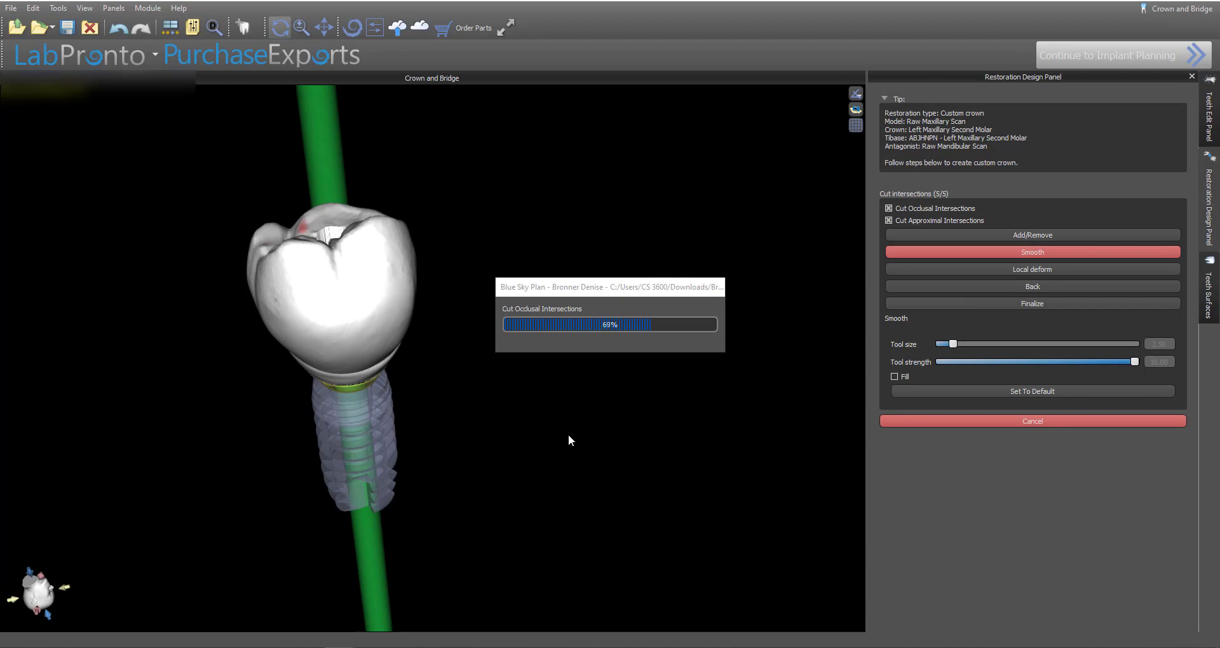
{"action": "left_click_drag", "start_coordinate": [498, 469], "coordinate": [752, 512]}
{"action": "left_click_drag", "start_coordinate": [491, 454], "coordinate": [445, 432]}
Step: Export the first-listed D - Maxillary Custom Crown at Standard quality to Downloads as the STL file SCREW RETAINED CROWN
{"action": "left_click", "coordinate": [11, 8]}
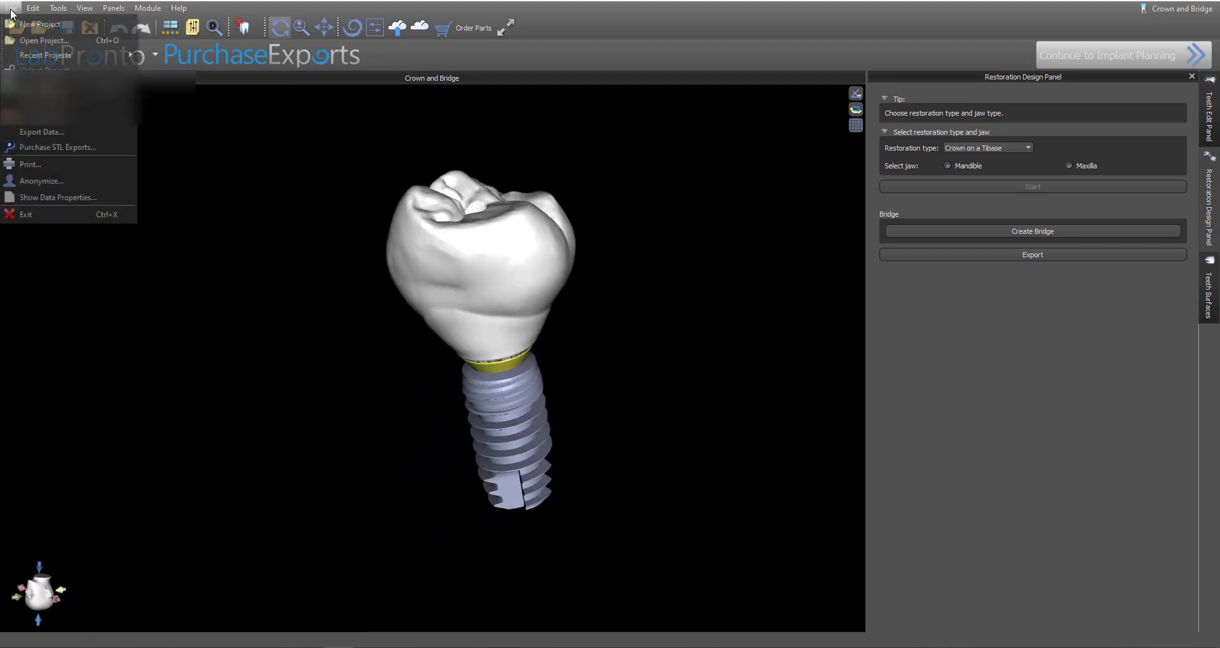
{"action": "left_click", "coordinate": [38, 132]}
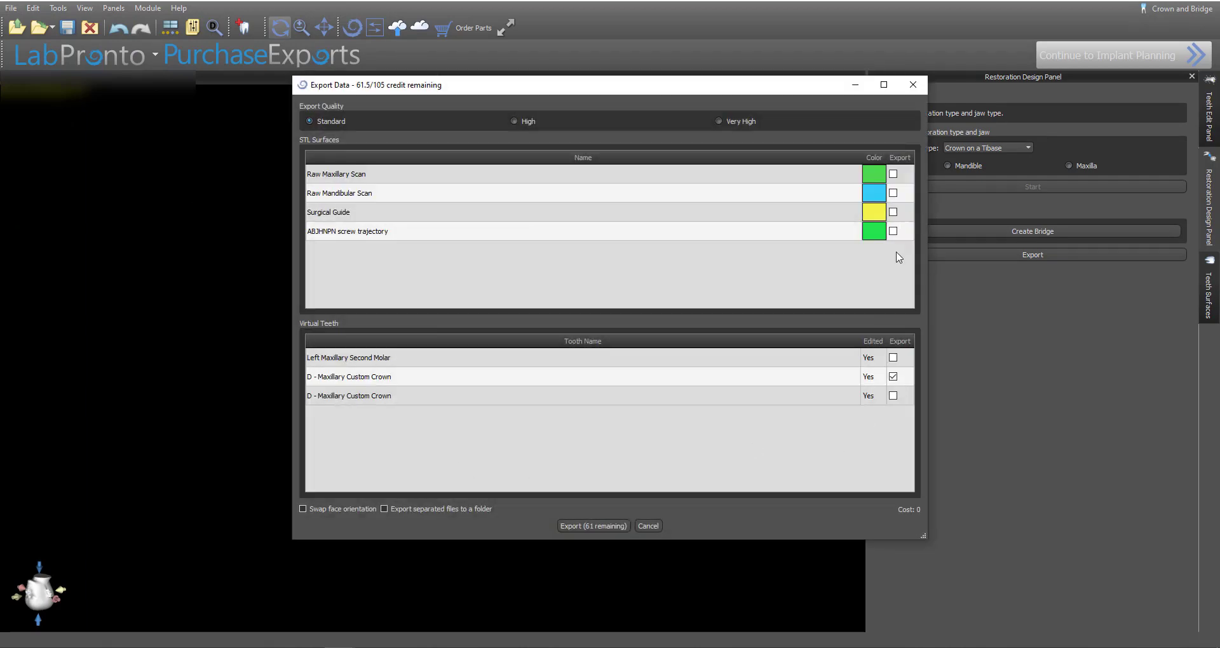
{"action": "left_click", "coordinate": [593, 526]}
{"action": "left_click", "coordinate": [389, 114]}
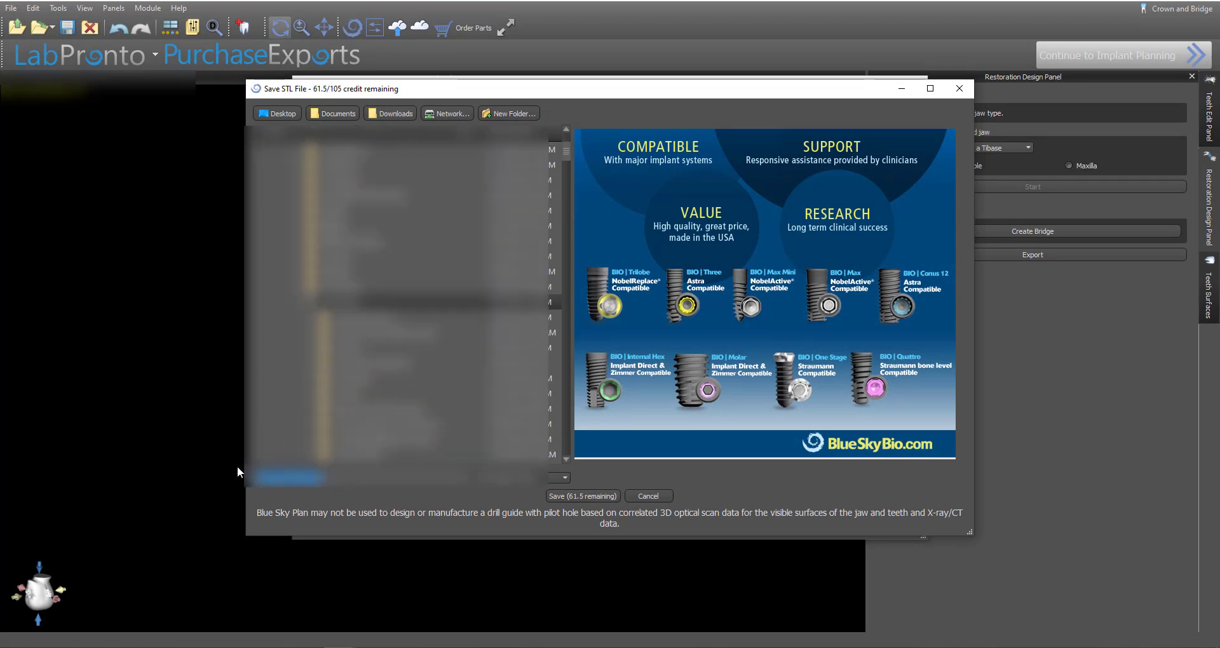
{"action": "type", "text": "SCREW RETAINE"}
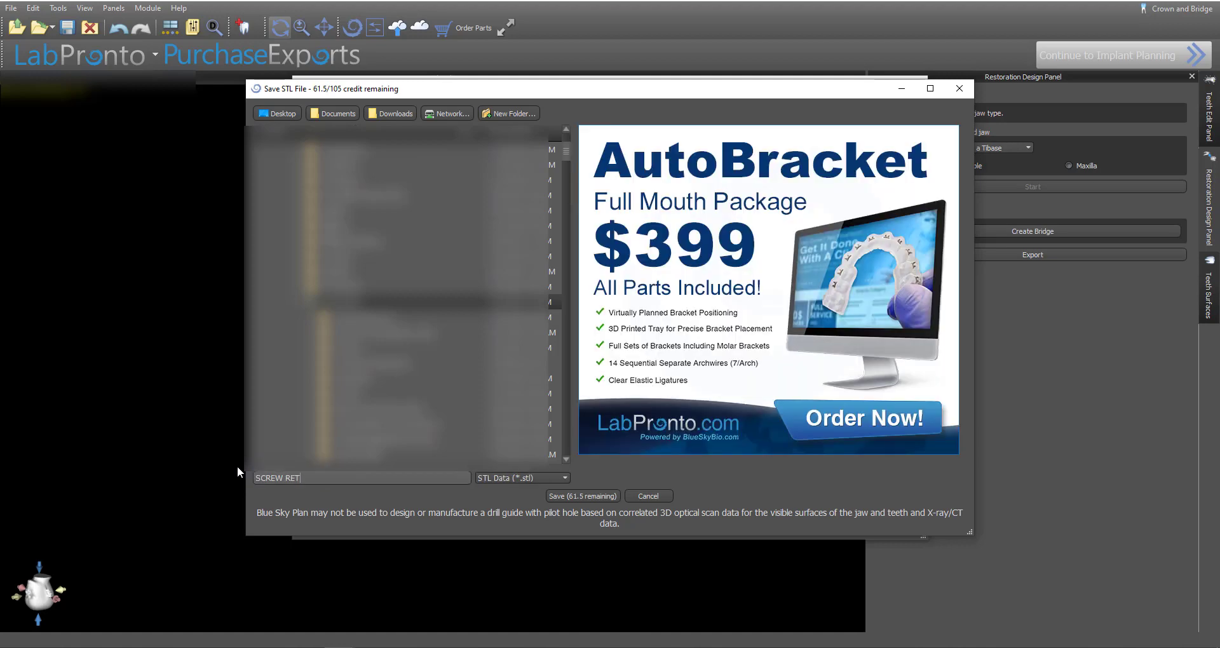
{"action": "type", "text": "D CROWN"}
{"action": "key", "text": "Return"}
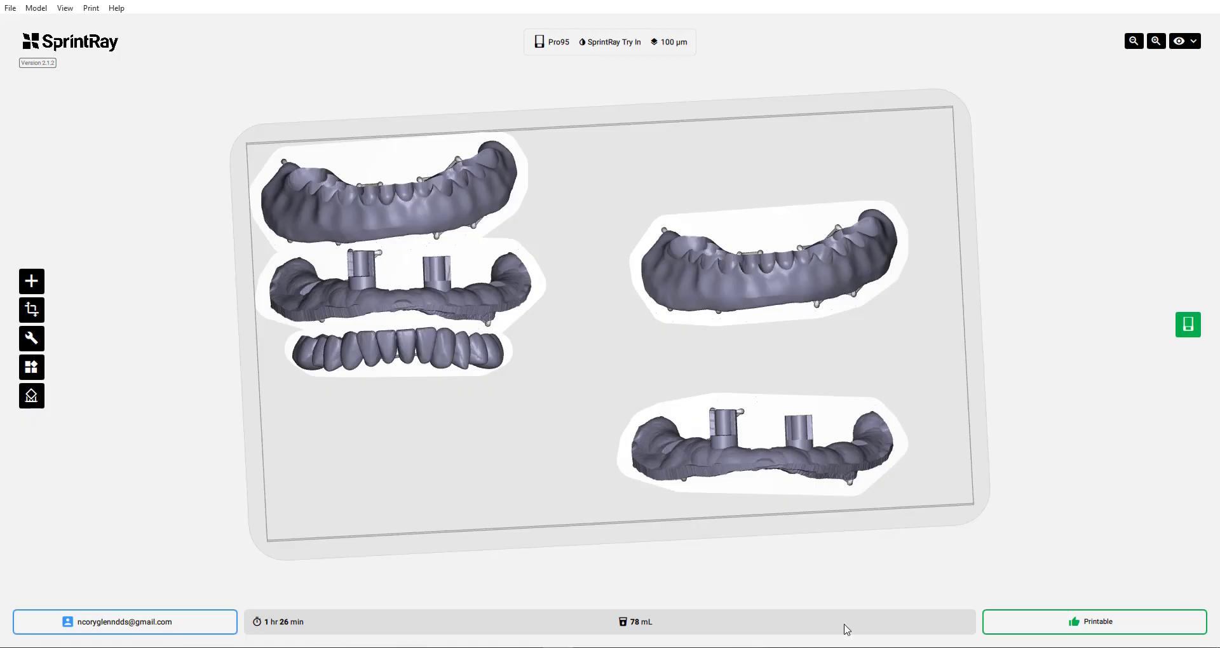
Step: Switch to SprintRay RayWare and delete all the existing denture, bar and tooth chain models from the build platform
{"action": "left_click", "coordinate": [789, 455]}
{"action": "key", "text": "Delete"}
{"action": "left_click", "coordinate": [791, 272]}
{"action": "key", "text": "Delete"}
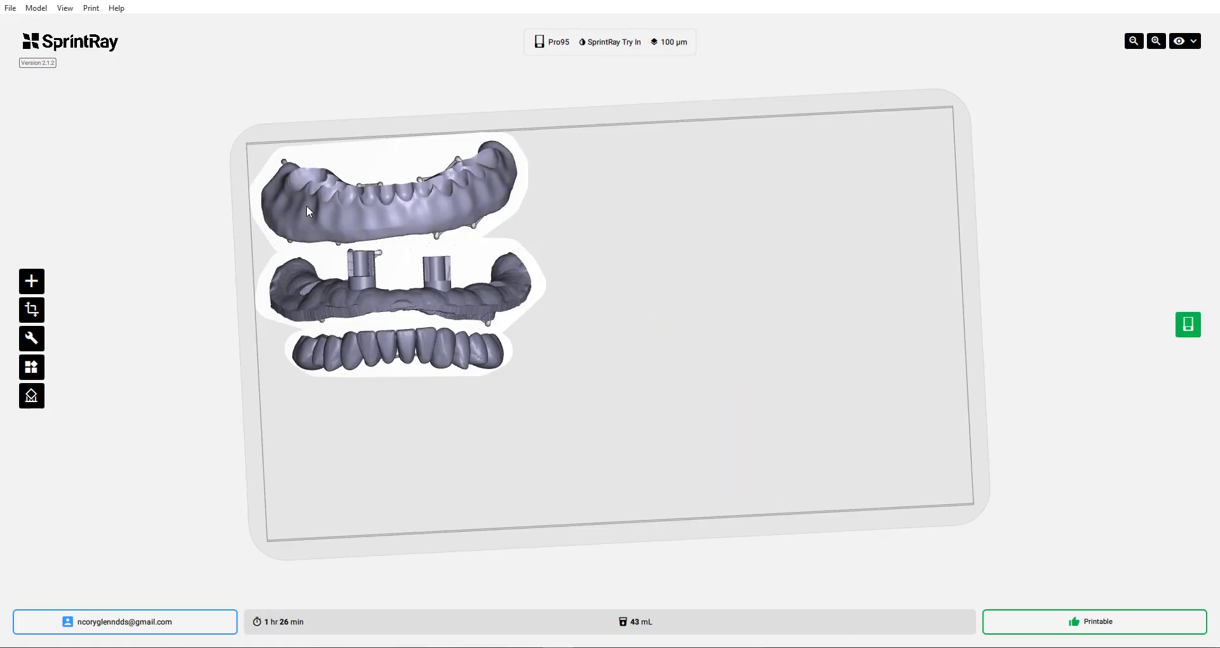
{"action": "left_click", "coordinate": [307, 205]}
{"action": "key", "text": "Delete"}
{"action": "left_click", "coordinate": [365, 291]}
{"action": "key", "text": "Delete"}
{"action": "left_click", "coordinate": [360, 354]}
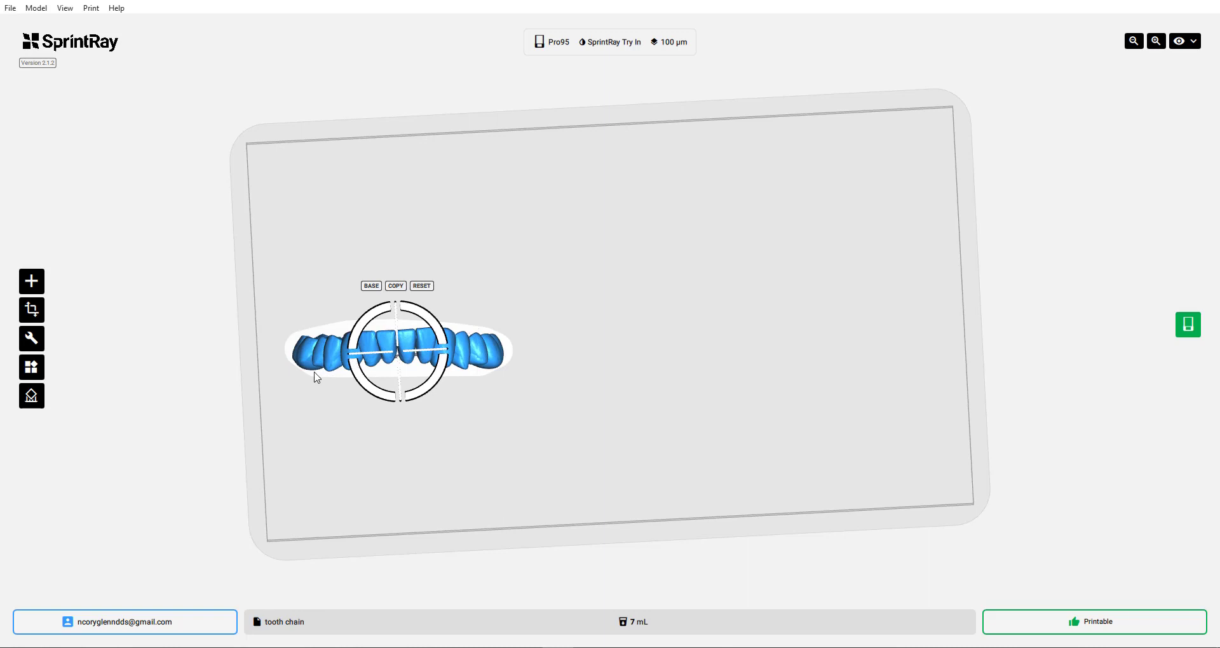
{"action": "key", "text": "Delete"}
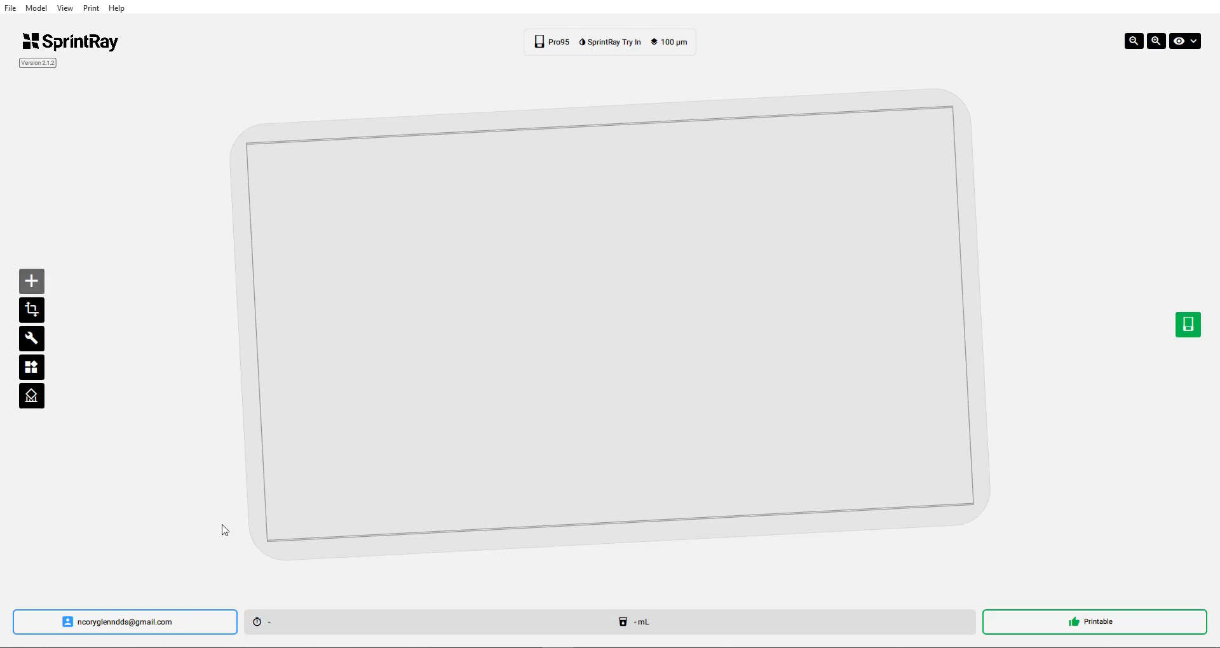
Step: Import the SCREW RETAINED CROWN model onto the build platform and repair the holes in its mesh
{"action": "key", "text": "ctrl+o"}
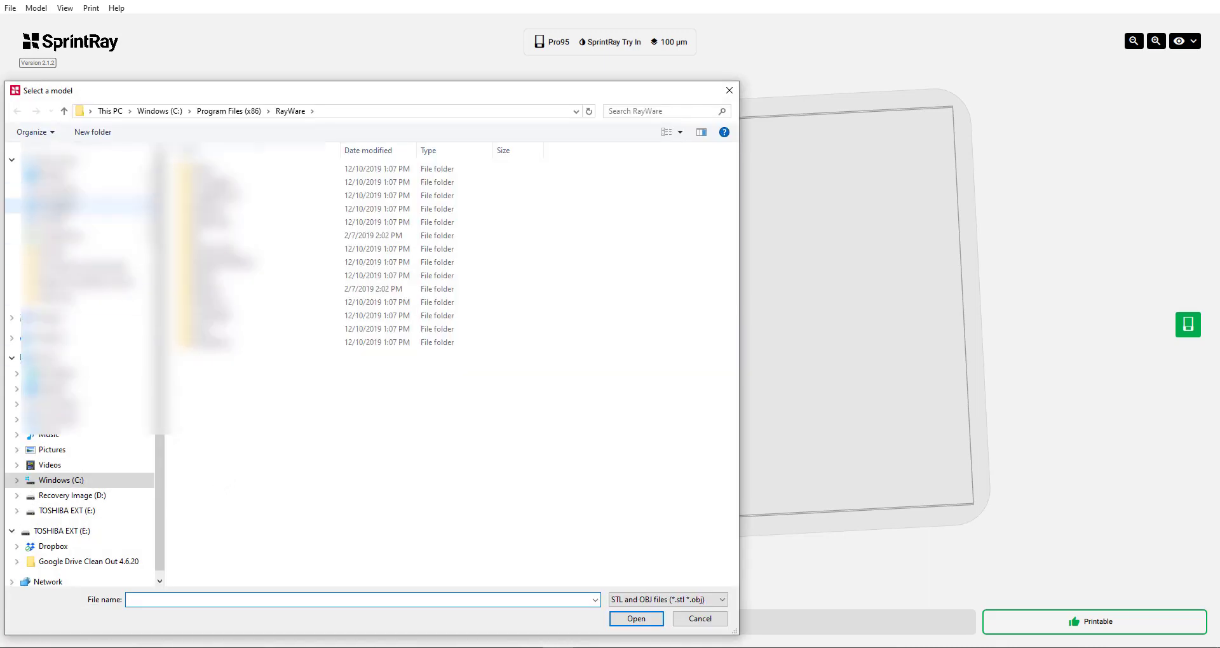
{"action": "left_click", "coordinate": [58, 207]}
{"action": "double_click", "coordinate": [230, 262]}
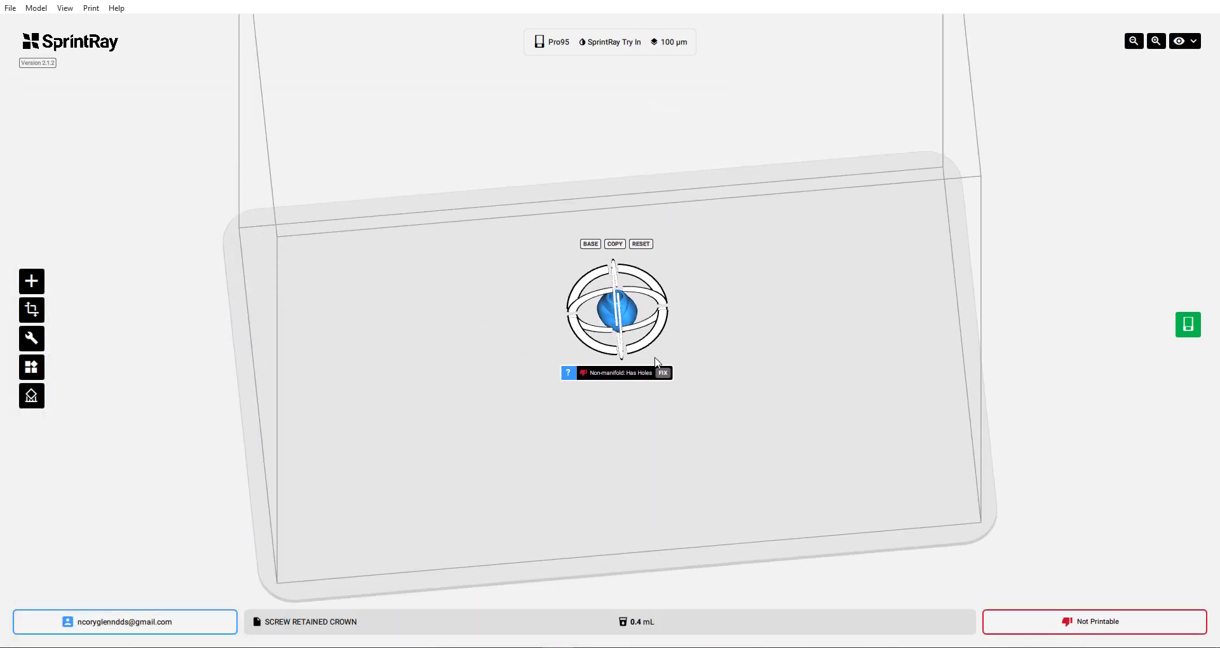
{"action": "left_click", "coordinate": [663, 373]}
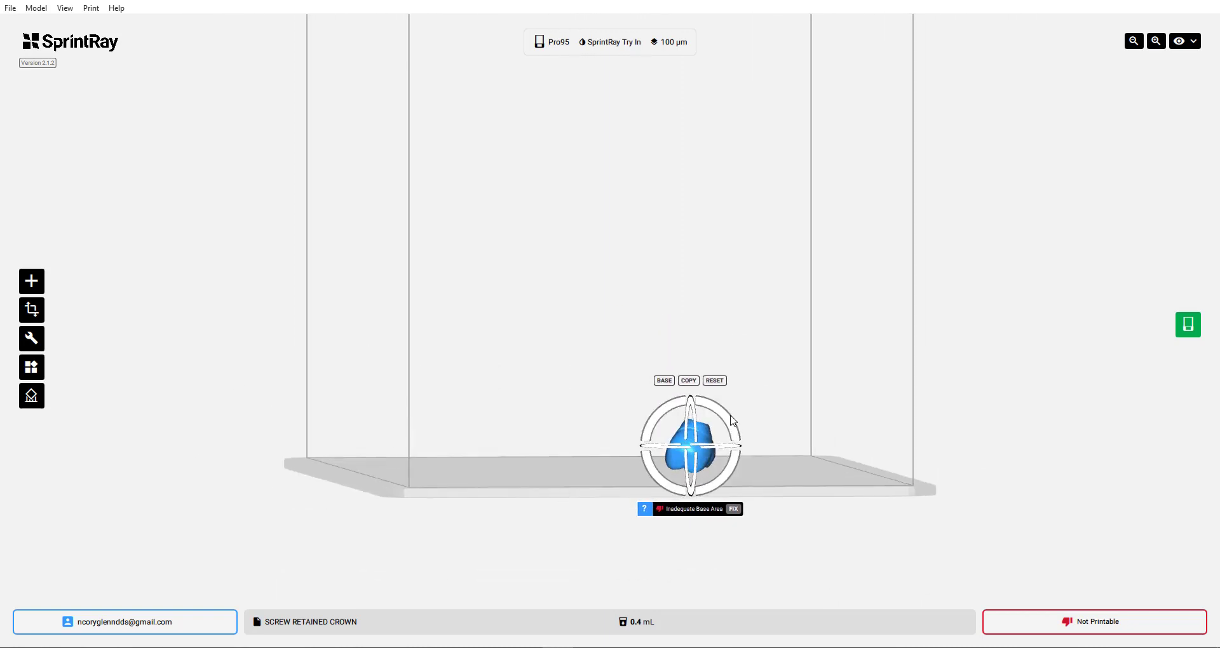
Step: Check the crown's orientation on the platform and fix its inadequate base area by generating a support structure
{"action": "left_click_drag", "start_coordinate": [663, 410], "coordinate": [658, 417]}
{"action": "left_click_drag", "start_coordinate": [731, 449], "coordinate": [628, 457]}
{"action": "left_click", "coordinate": [626, 462]}
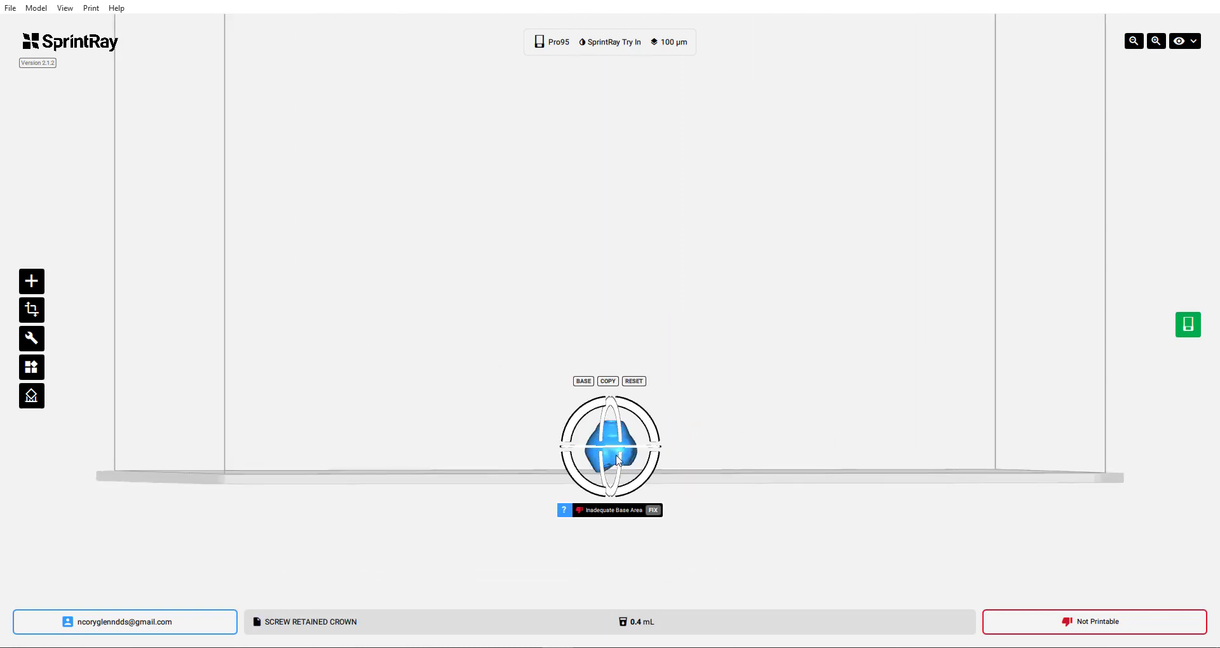
{"action": "left_click", "coordinate": [618, 204]}
{"action": "left_click_drag", "start_coordinate": [610, 288], "coordinate": [596, 270]}
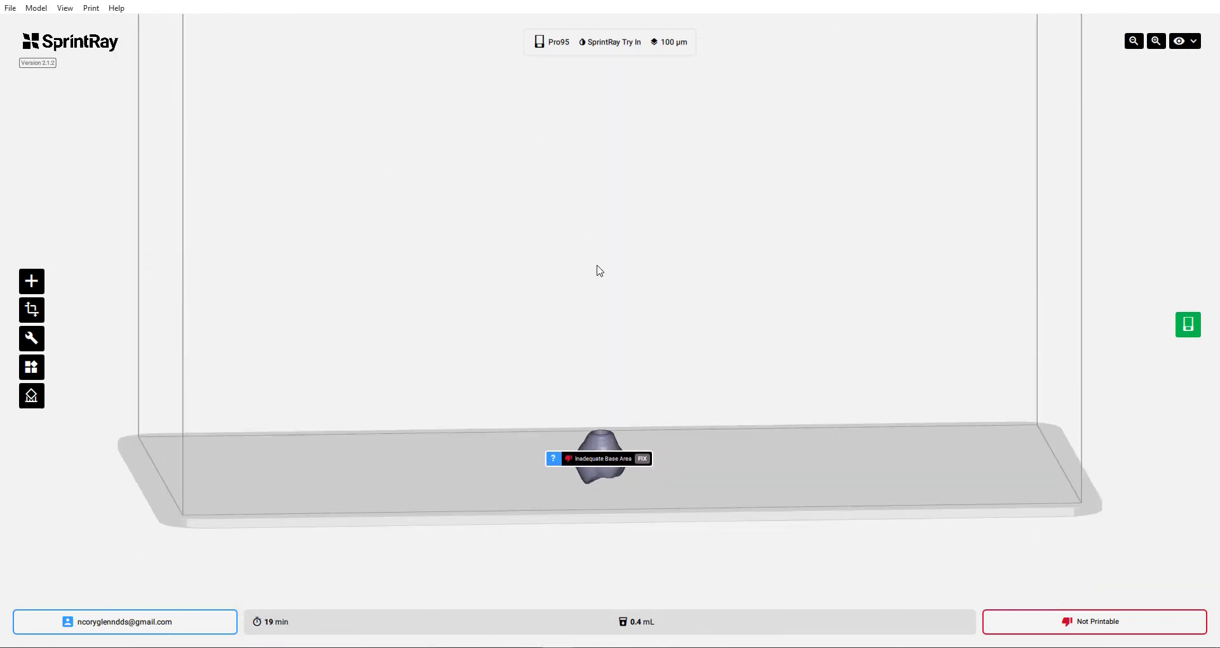
{"action": "left_click", "coordinate": [643, 454]}
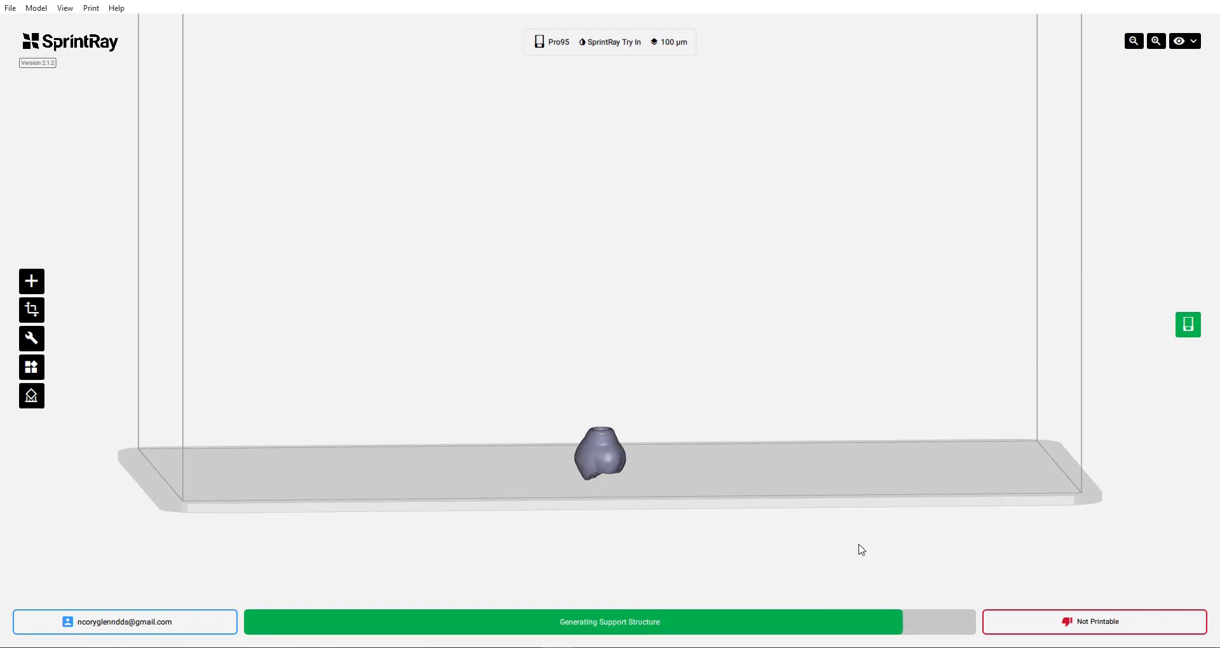
{"action": "left_click_drag", "start_coordinate": [771, 539], "coordinate": [658, 558]}
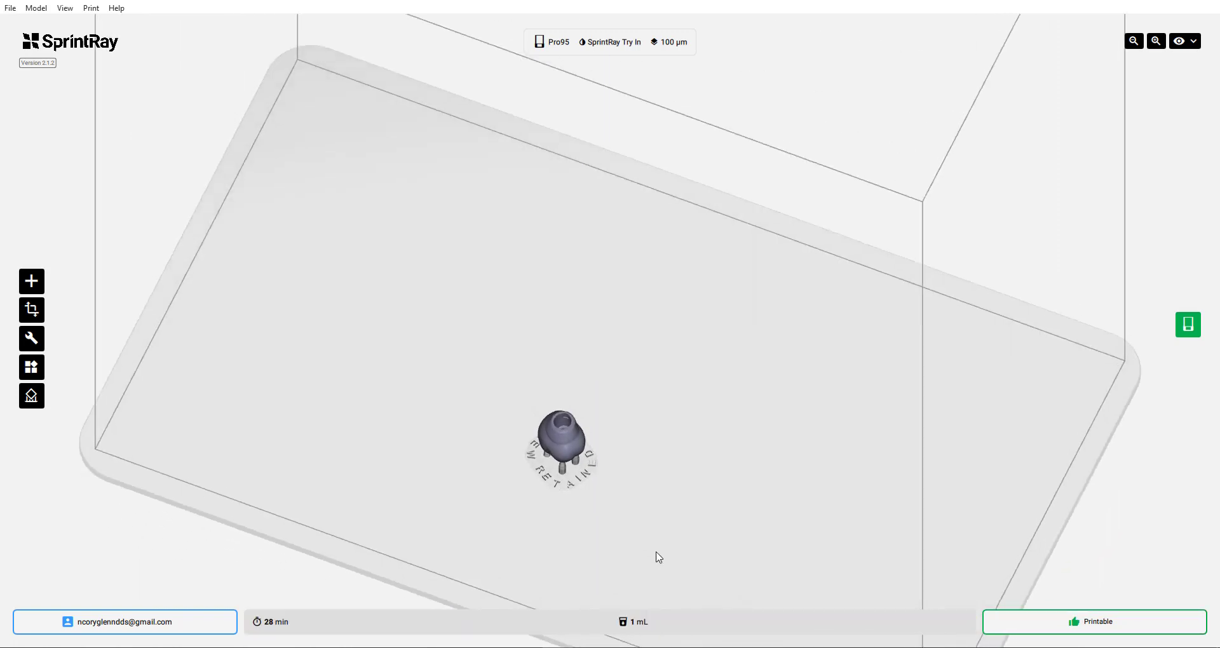
{"action": "left_click_drag", "start_coordinate": [452, 548], "coordinate": [475, 548]}
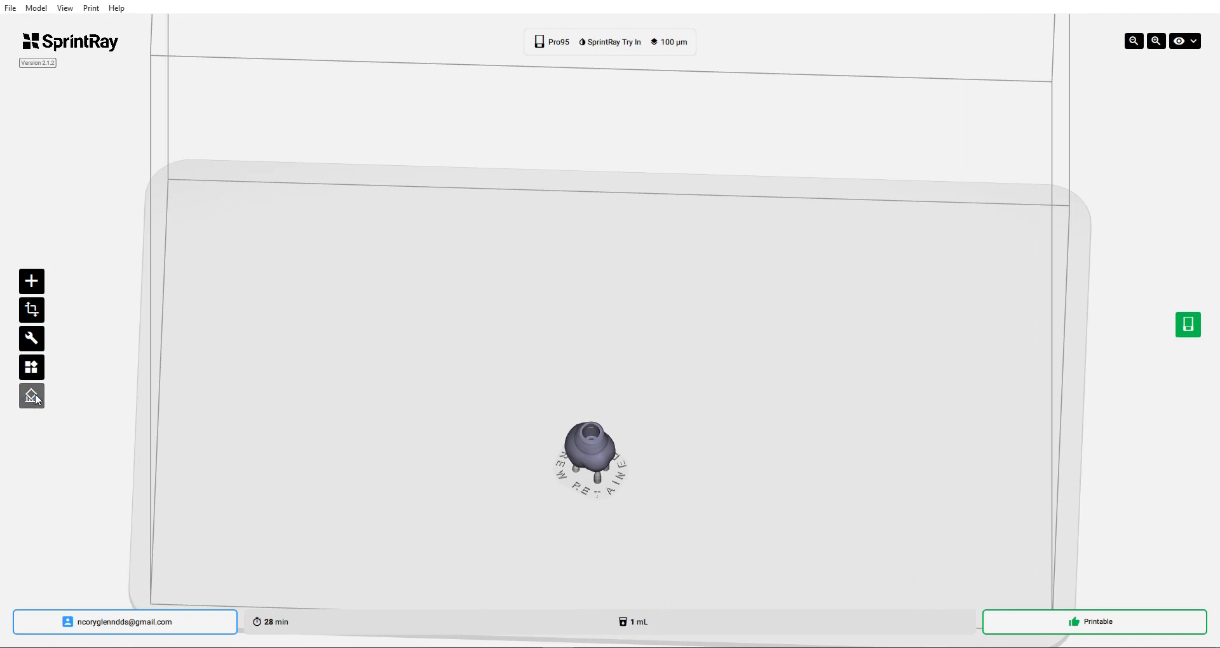
Step: Make one duplicate of the supported crown and place it beside the original on the platform
{"action": "left_click", "coordinate": [32, 367]}
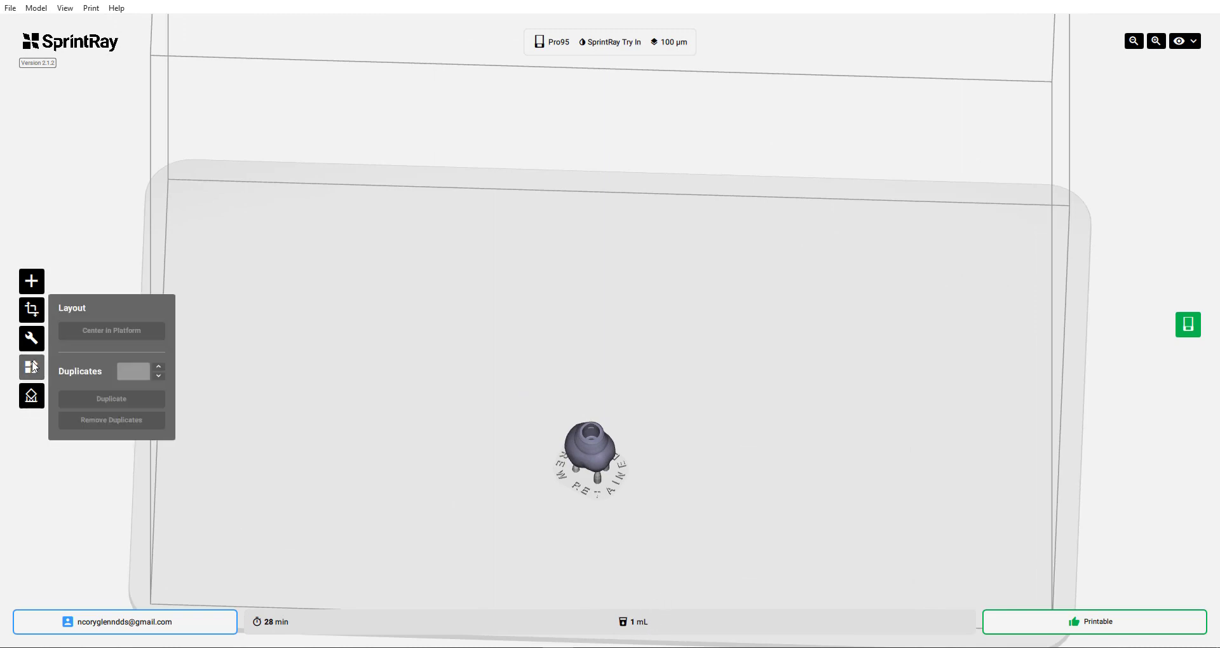
{"action": "left_click", "coordinate": [574, 463]}
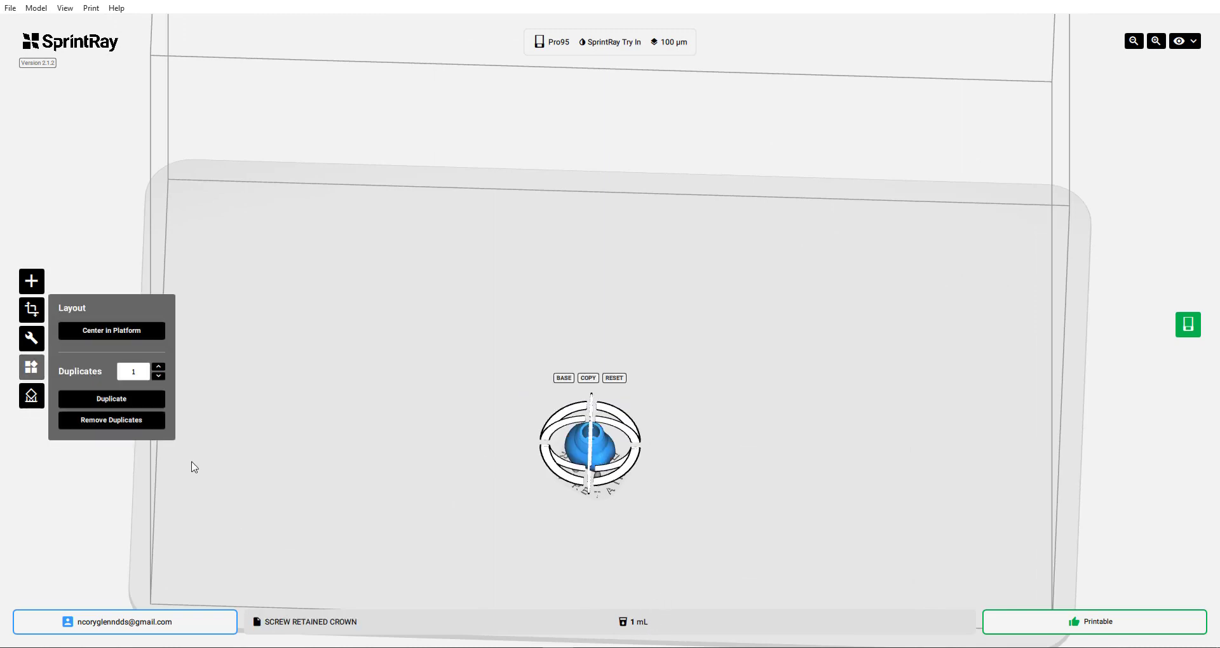
{"action": "left_click", "coordinate": [112, 399]}
{"action": "left_click", "coordinate": [794, 487]}
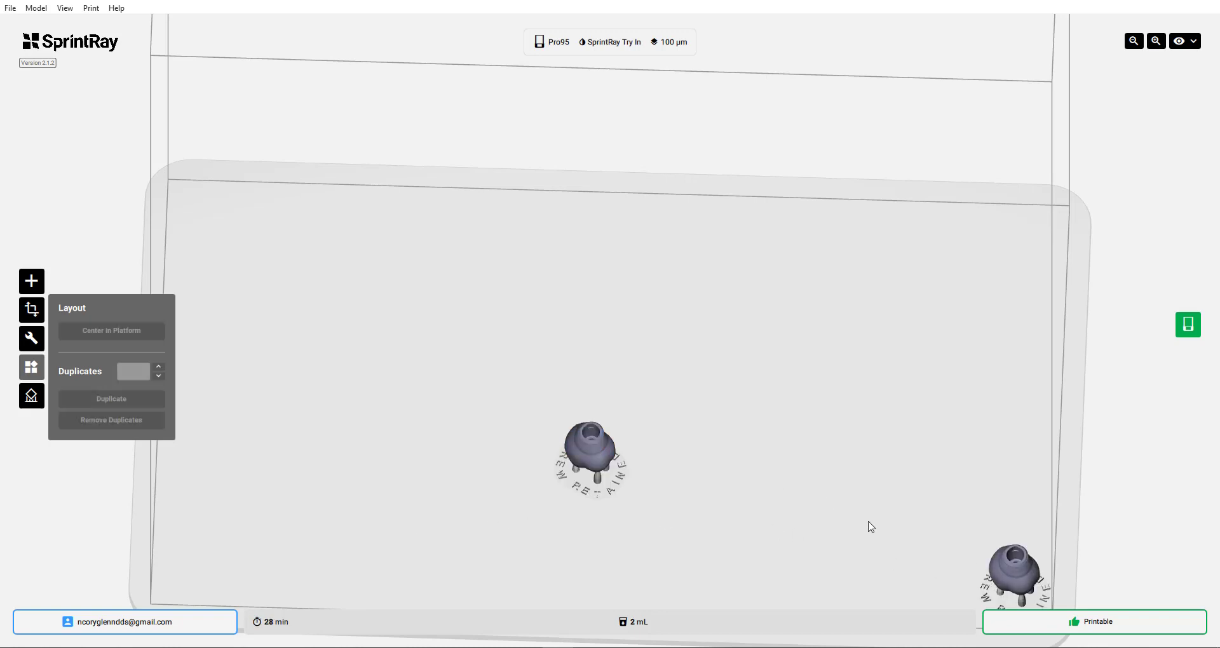
{"action": "left_click_drag", "start_coordinate": [1017, 572], "coordinate": [691, 469]}
{"action": "right_click_drag", "start_coordinate": [614, 554], "coordinate": [703, 426]}
{"action": "scroll", "coordinate": [775, 518], "scroll_direction": "up", "scroll_amount": 5}
{"action": "right_click_drag", "start_coordinate": [703, 472], "coordinate": [689, 411]}
{"action": "right_click_drag", "start_coordinate": [723, 366], "coordinate": [519, 354]}
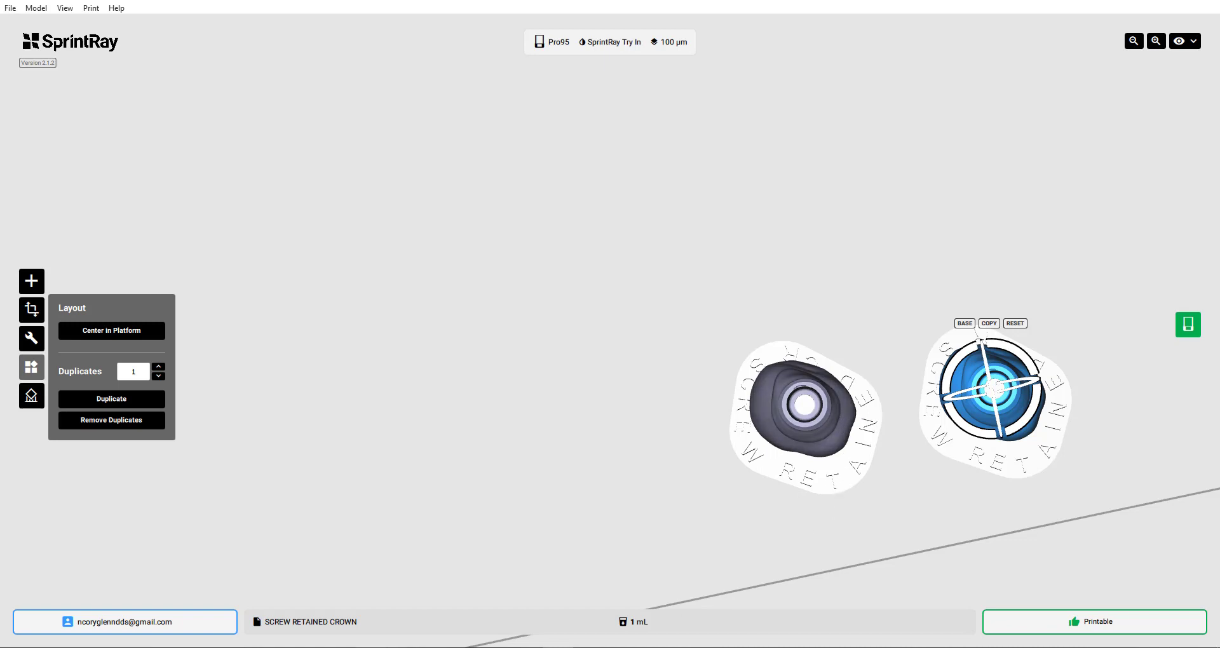
Step: Switch back to Blue Sky Plan, inspect the crown's screw channel from the occlusal side, and return to implant planning
{"action": "mouse_move", "coordinate": [341, 647]}
{"action": "left_click", "coordinate": [450, 604]}
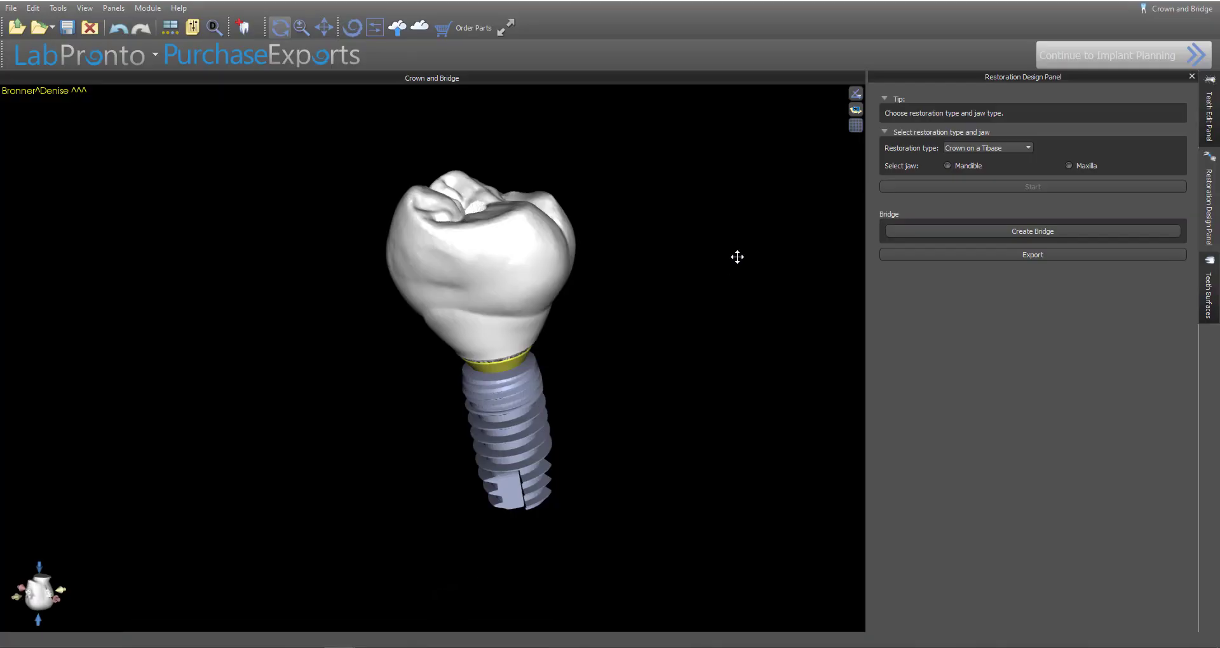
{"action": "left_click_drag", "start_coordinate": [738, 257], "coordinate": [572, 422]}
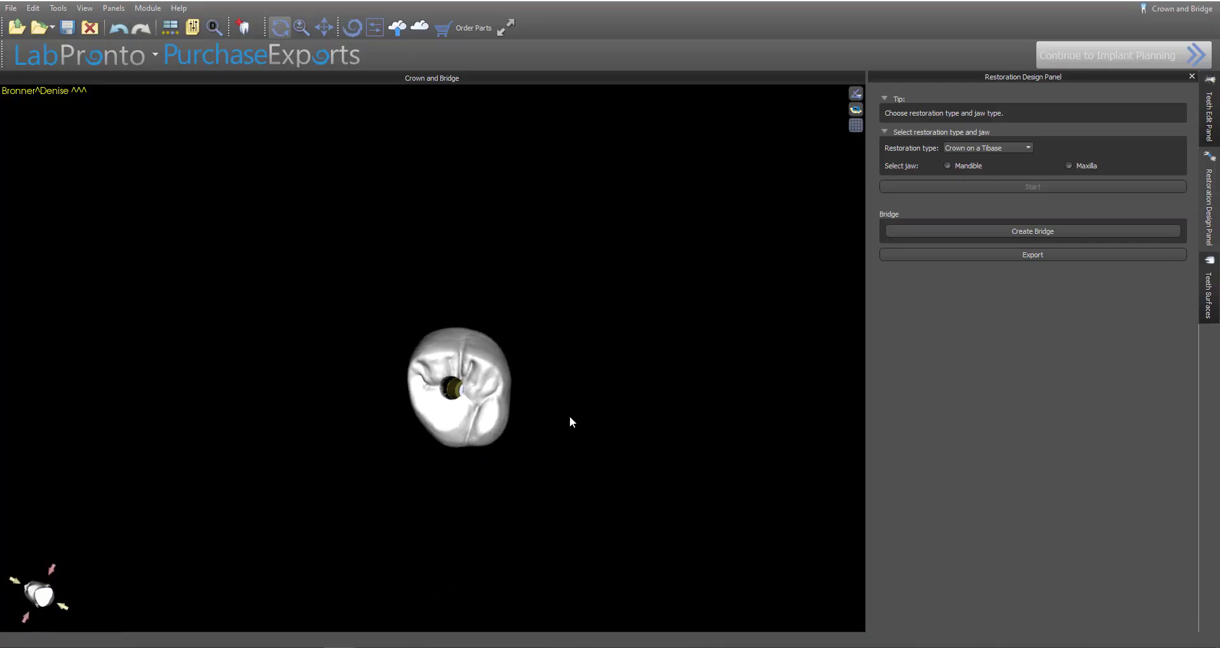
{"action": "left_click", "coordinate": [1079, 52]}
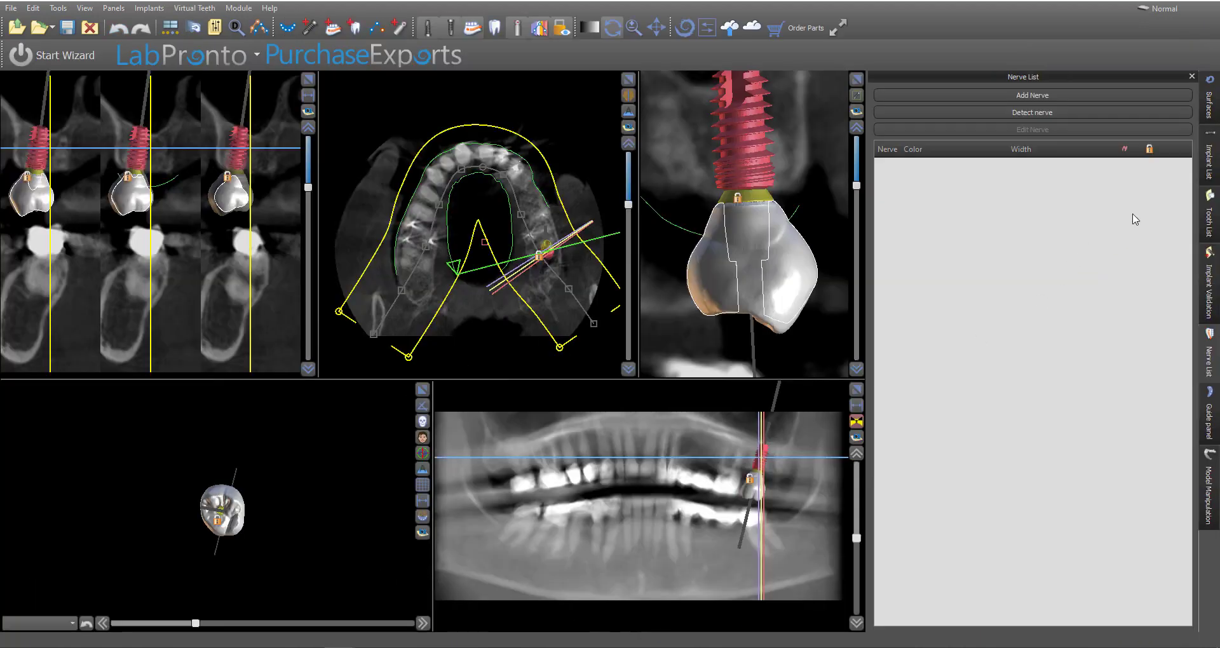
Step: Show the Raw Maxillary Scan and Raw Mandibular Scan together with the implant and crown, viewed from the side
{"action": "left_click", "coordinate": [1210, 108]}
{"action": "left_click", "coordinate": [1104, 146]}
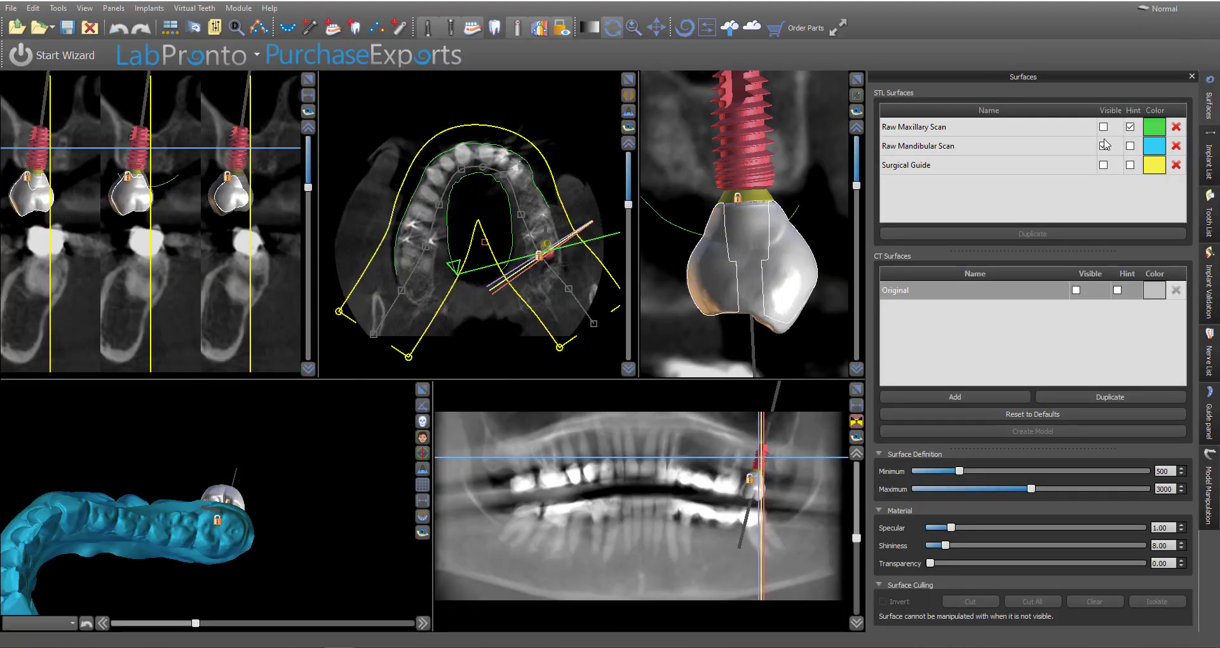
{"action": "left_click", "coordinate": [1105, 129]}
{"action": "left_click_drag", "start_coordinate": [256, 595], "coordinate": [176, 537]}
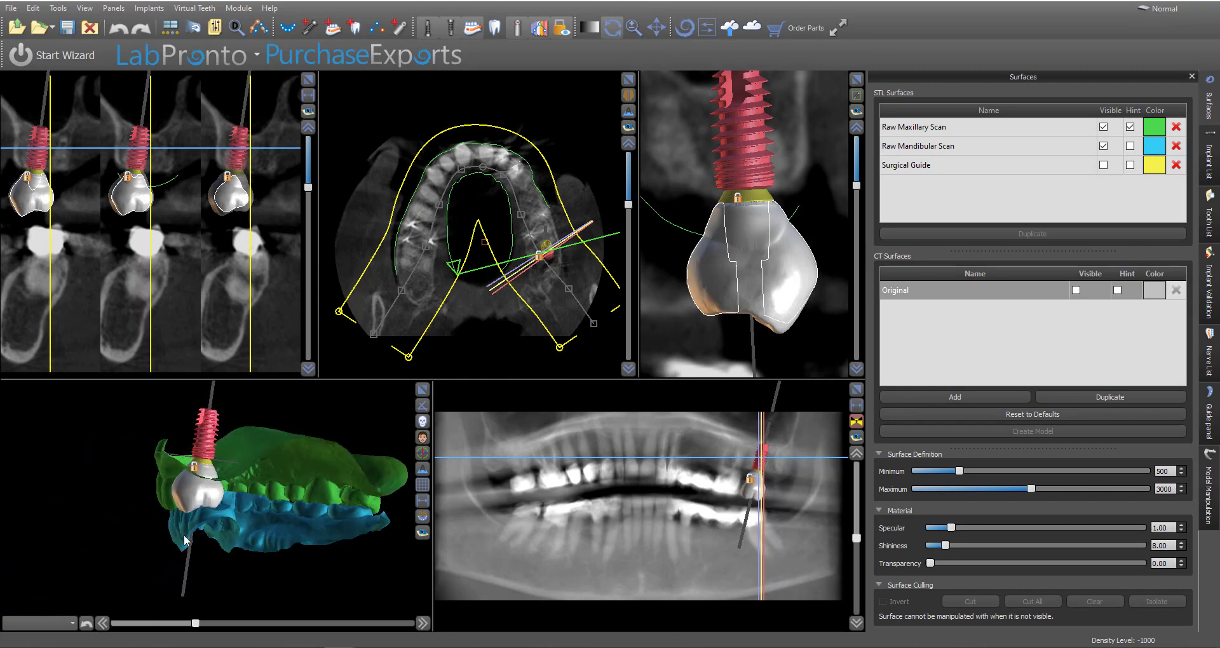